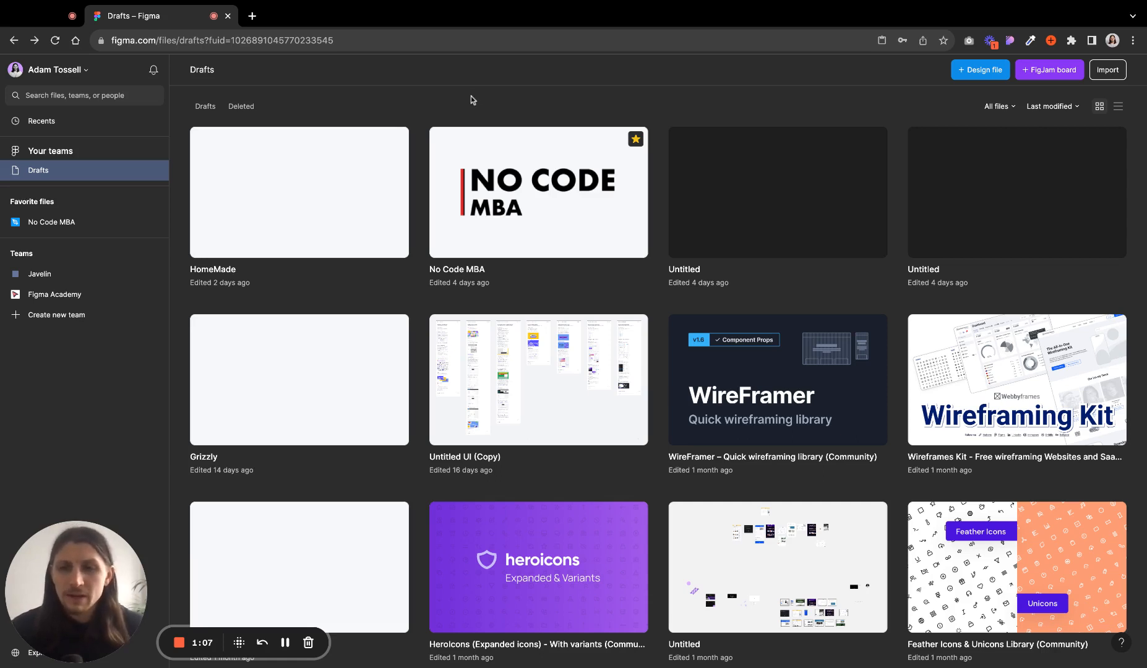
- Browse the Figma Academy team, toggling between list and grid view, and open its Lessons project
{"action": "left_click", "coordinate": [87, 295]}
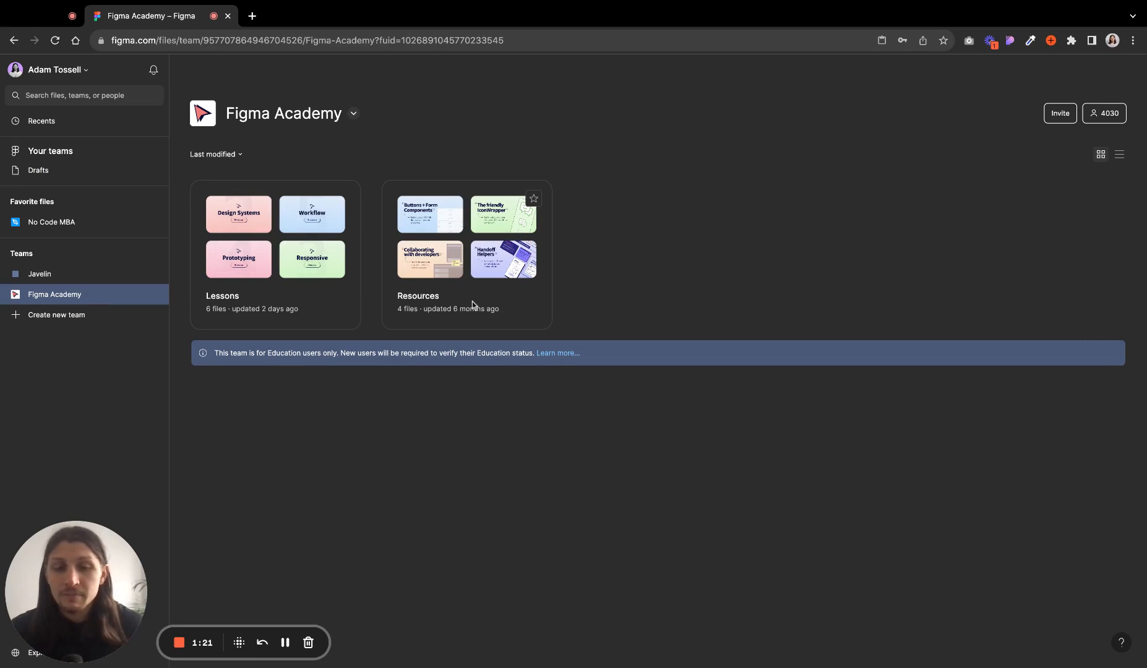
{"action": "left_click", "coordinate": [1119, 154]}
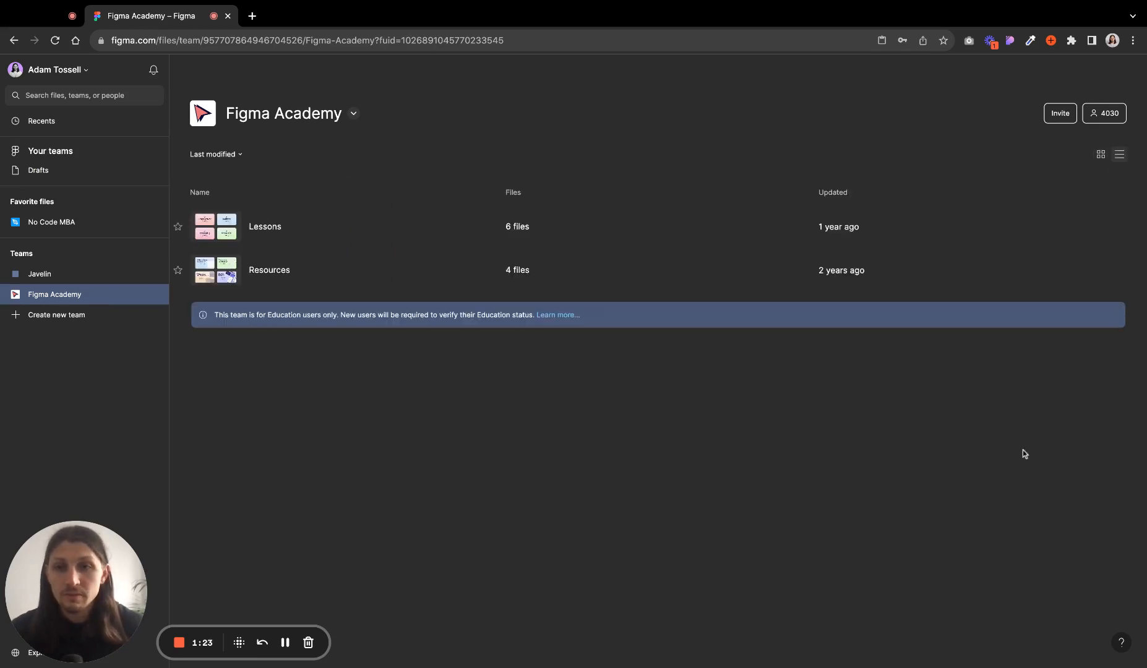
{"action": "left_click", "coordinate": [1103, 156]}
{"action": "left_click", "coordinate": [333, 313]}
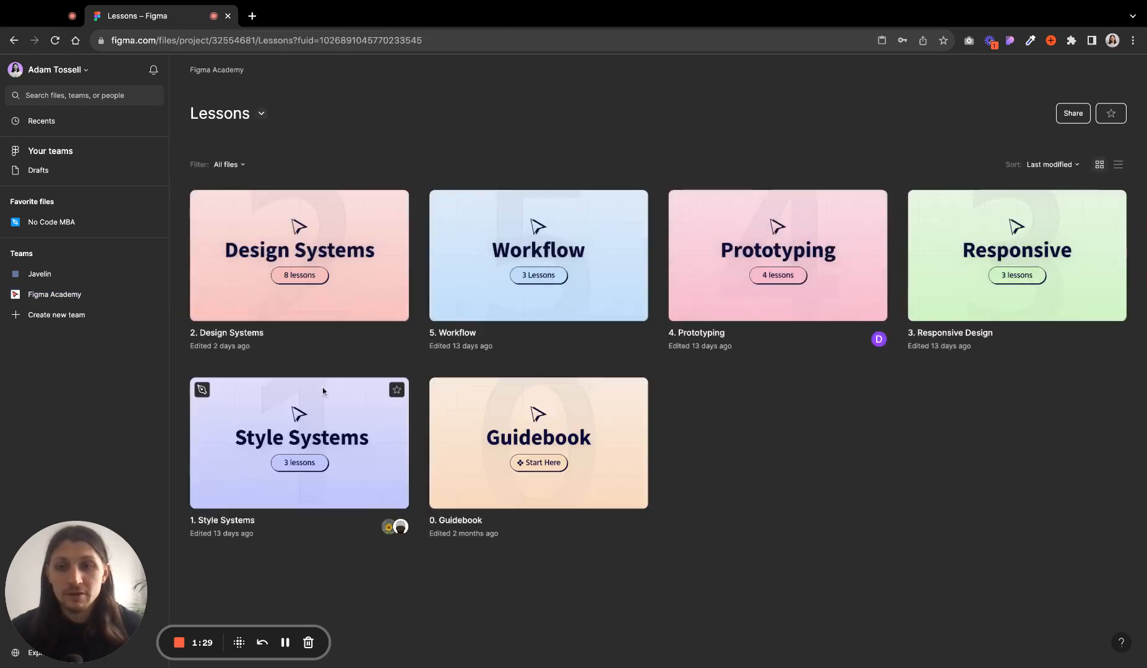
- Return to Drafts and switch the file view to list, then back to grid
{"action": "left_click", "coordinate": [39, 171]}
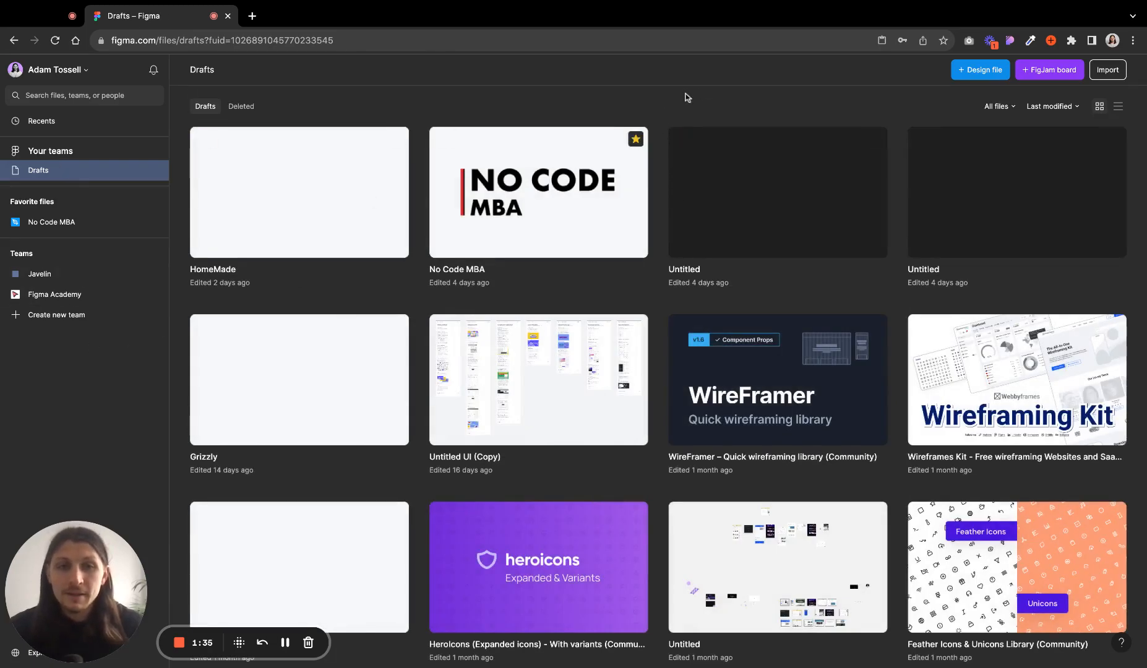
{"action": "left_click", "coordinate": [1118, 107]}
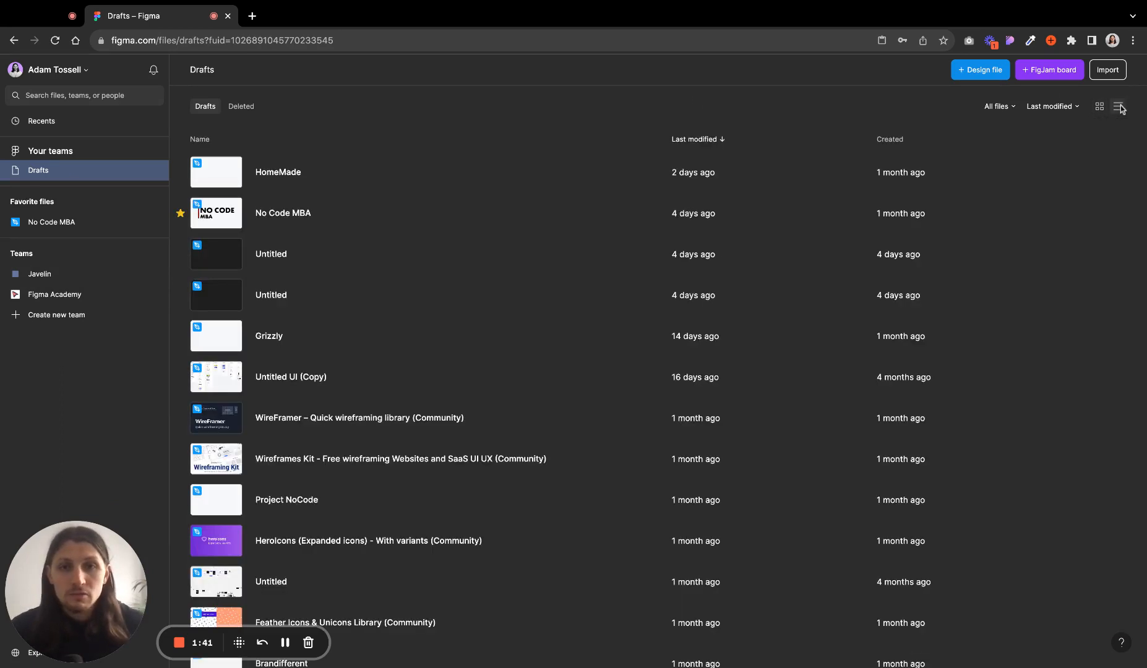
{"action": "left_click", "coordinate": [1100, 107]}
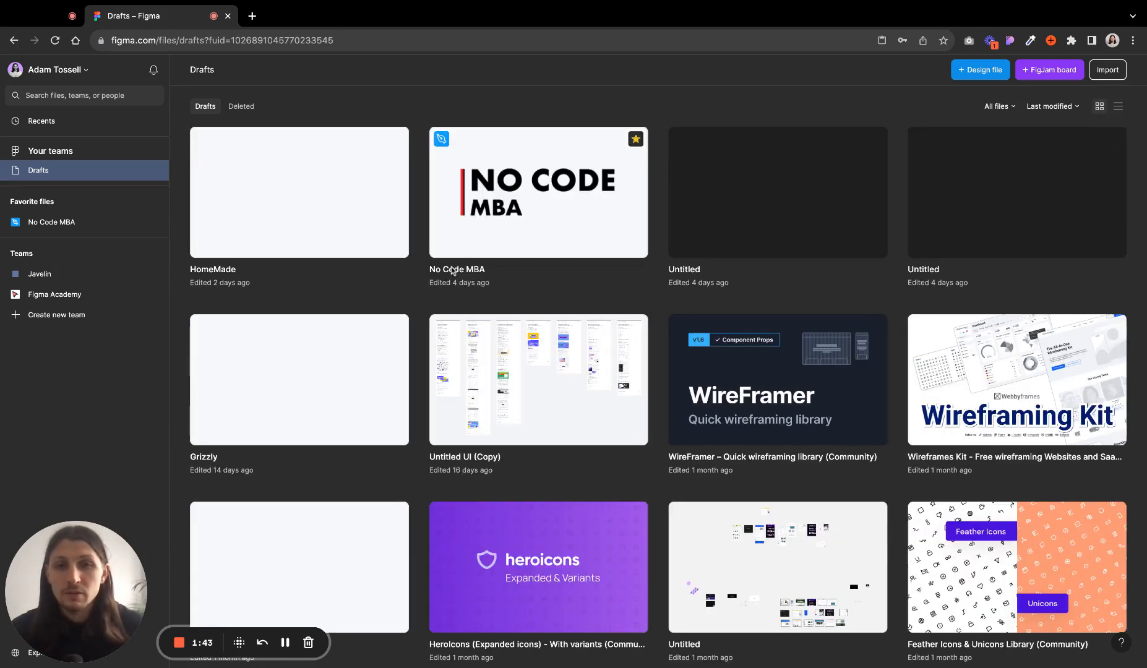
- Remove the No Code MBA file from favourites and star it again
{"action": "left_click", "coordinate": [636, 139]}
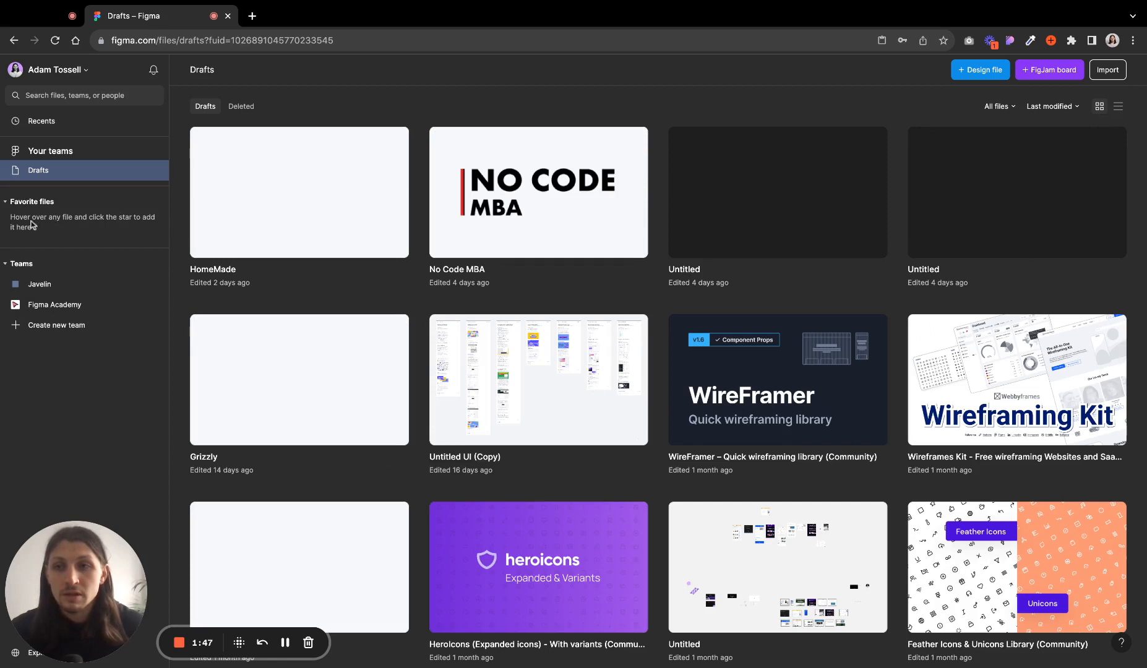
{"action": "left_click", "coordinate": [636, 139]}
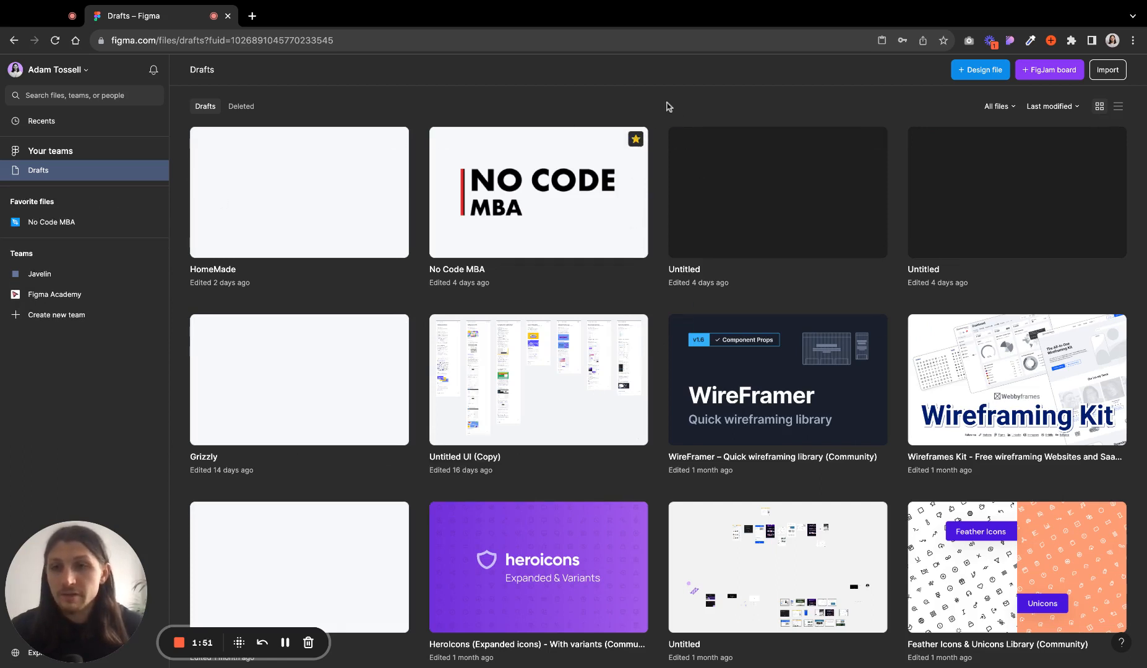
- Open the file search to view recent searches and files, then close it
{"action": "left_click", "coordinate": [49, 97]}
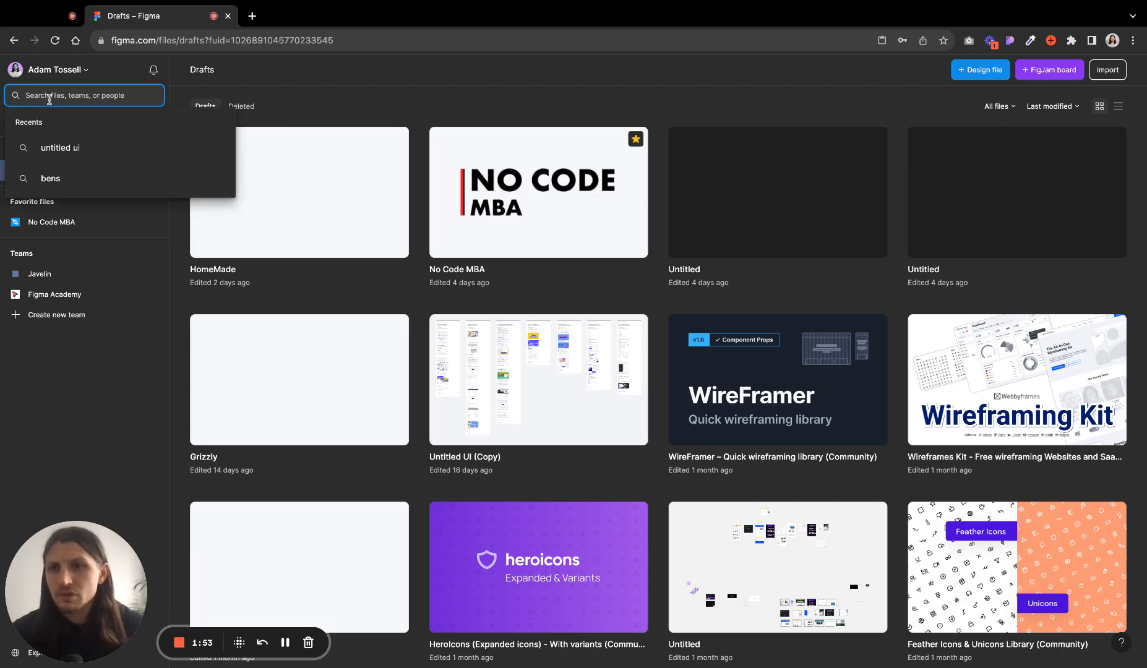
{"action": "left_click", "coordinate": [361, 98]}
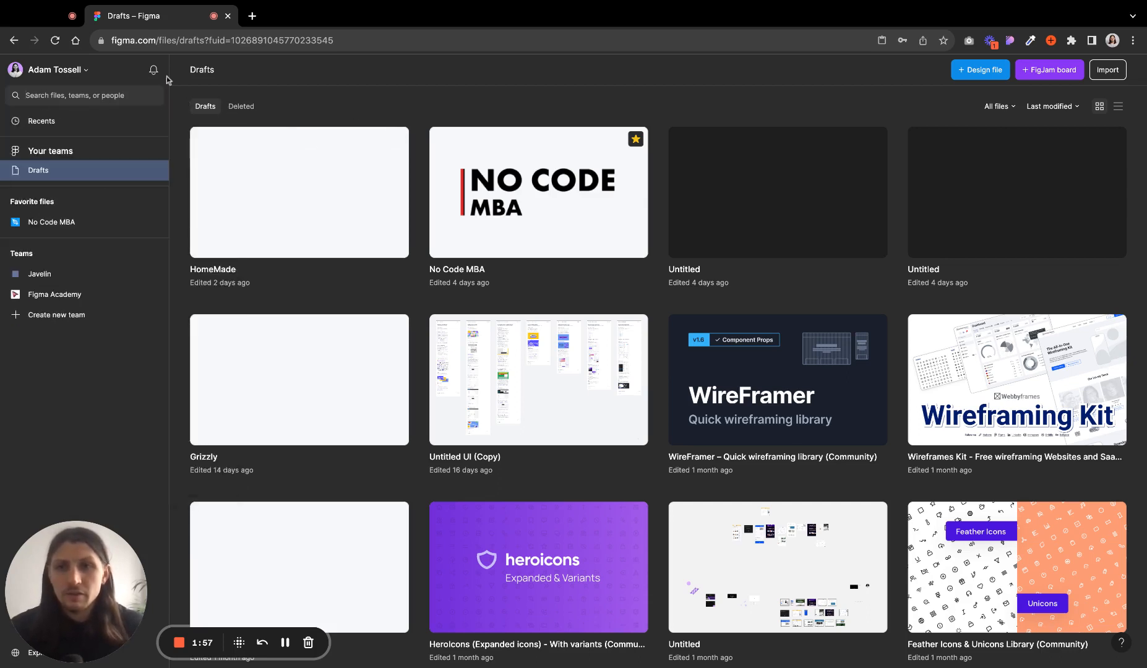
- Open the account Settings and scroll through the Account tab's options
{"action": "left_click", "coordinate": [86, 73]}
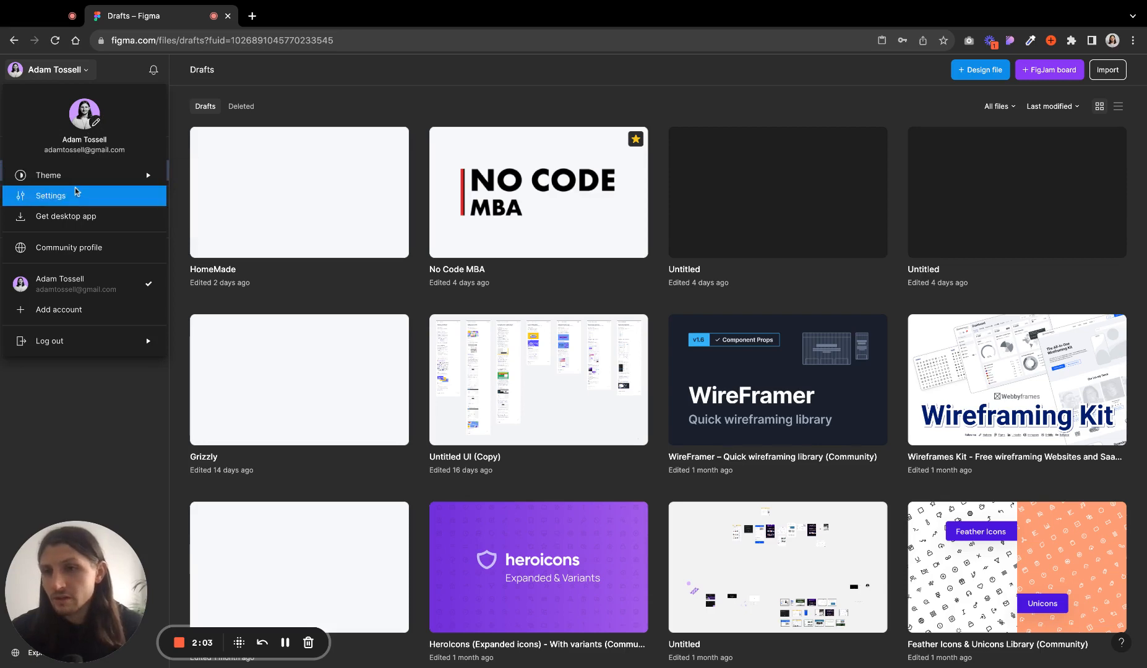
{"action": "mouse_move", "coordinate": [82, 179]}
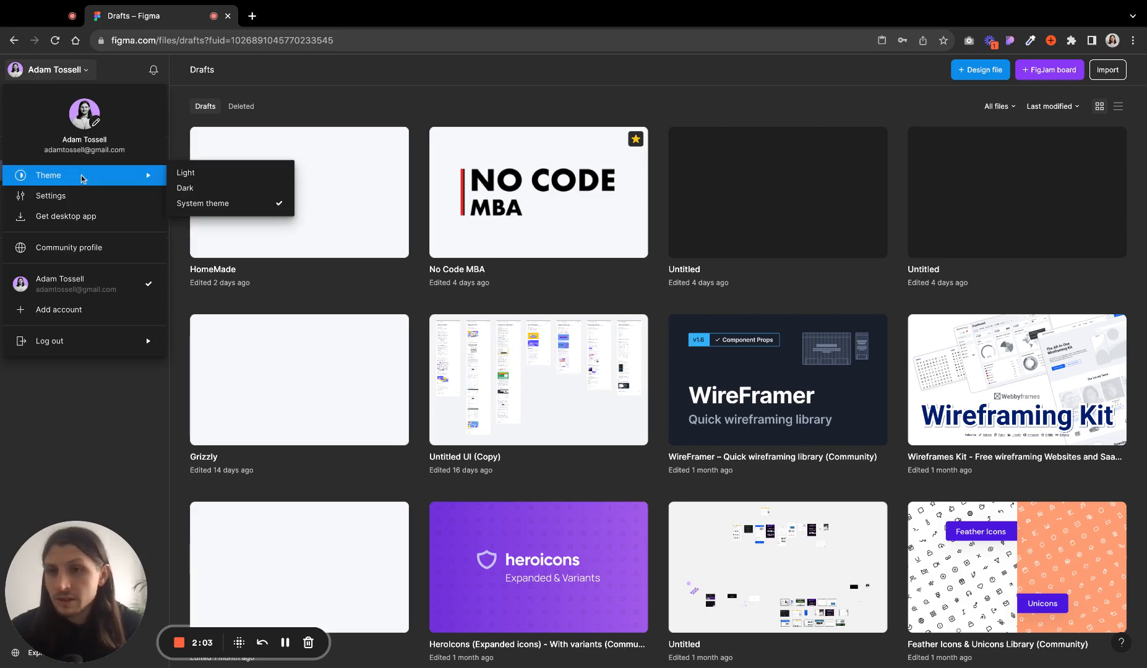
{"action": "left_click", "coordinate": [109, 204]}
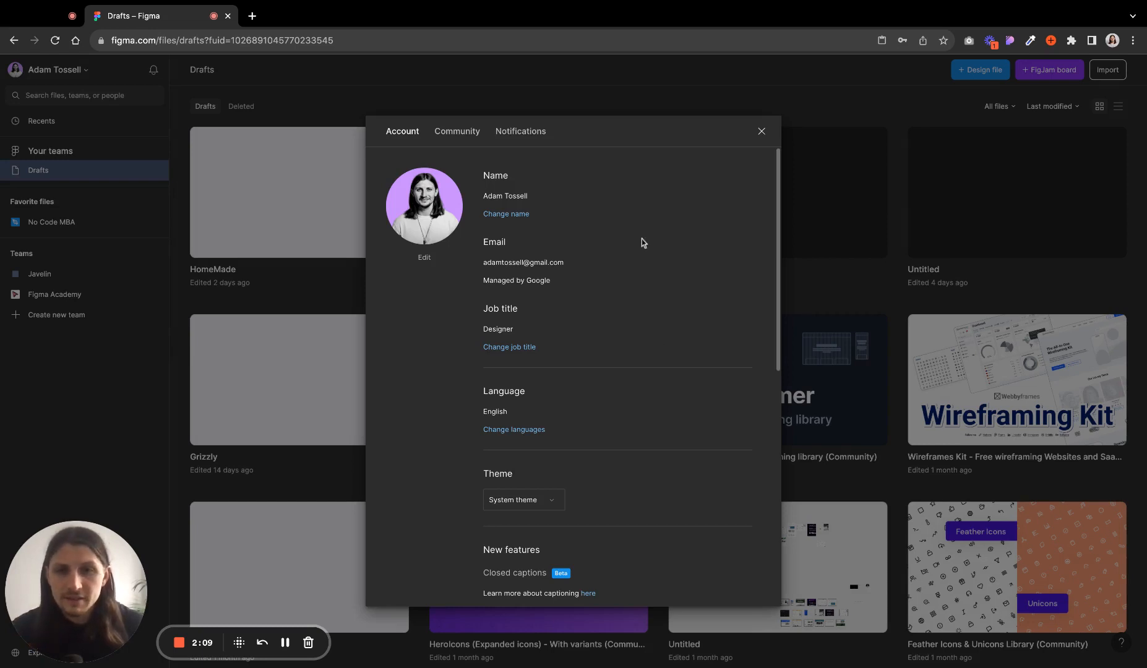
{"action": "scroll", "coordinate": [638, 238], "scroll_direction": "down", "scroll_amount": 5}
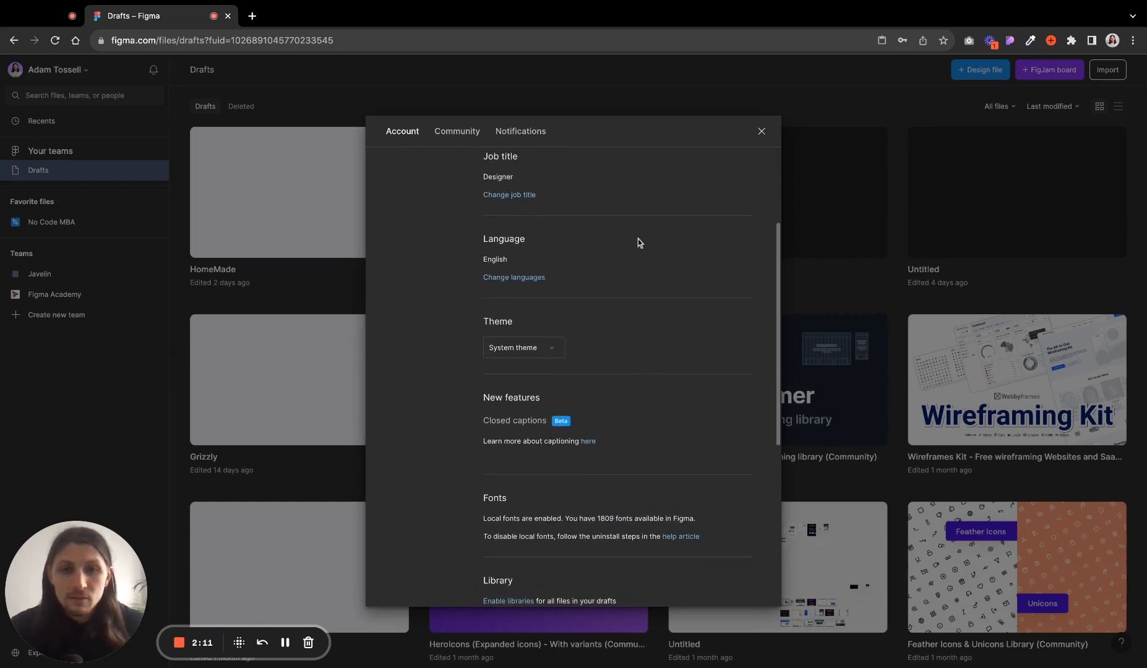
{"action": "scroll", "coordinate": [574, 377], "scroll_direction": "down", "scroll_amount": 2}
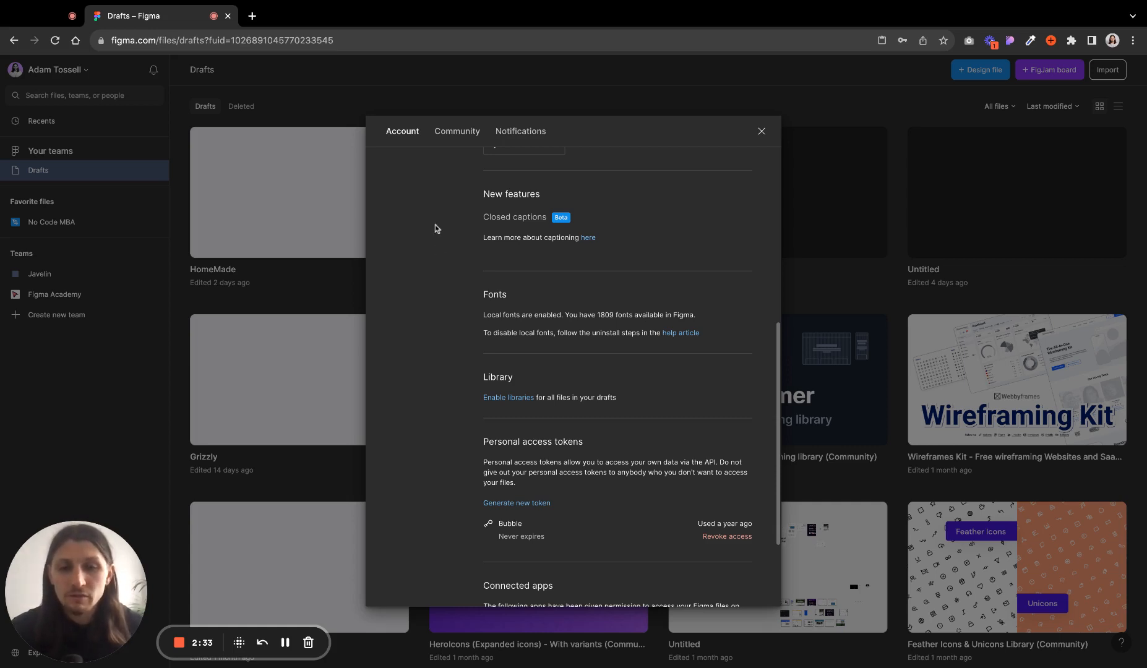
{"action": "scroll", "coordinate": [648, 242], "scroll_direction": "down", "scroll_amount": 3}
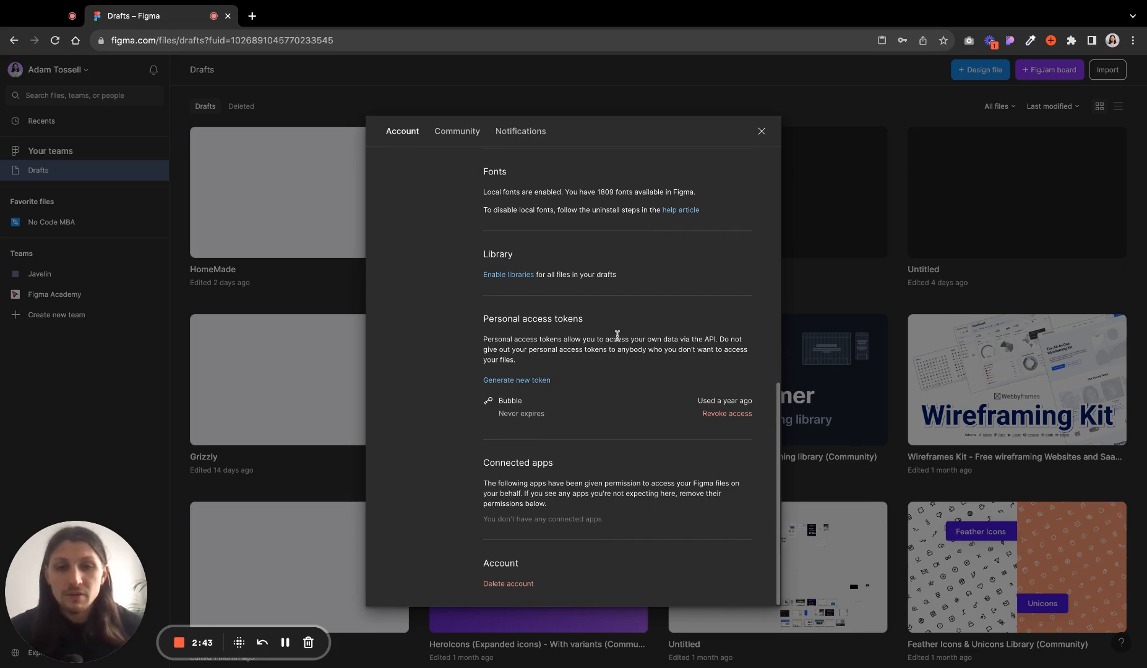
{"action": "scroll", "coordinate": [625, 358], "scroll_direction": "up", "scroll_amount": 10}
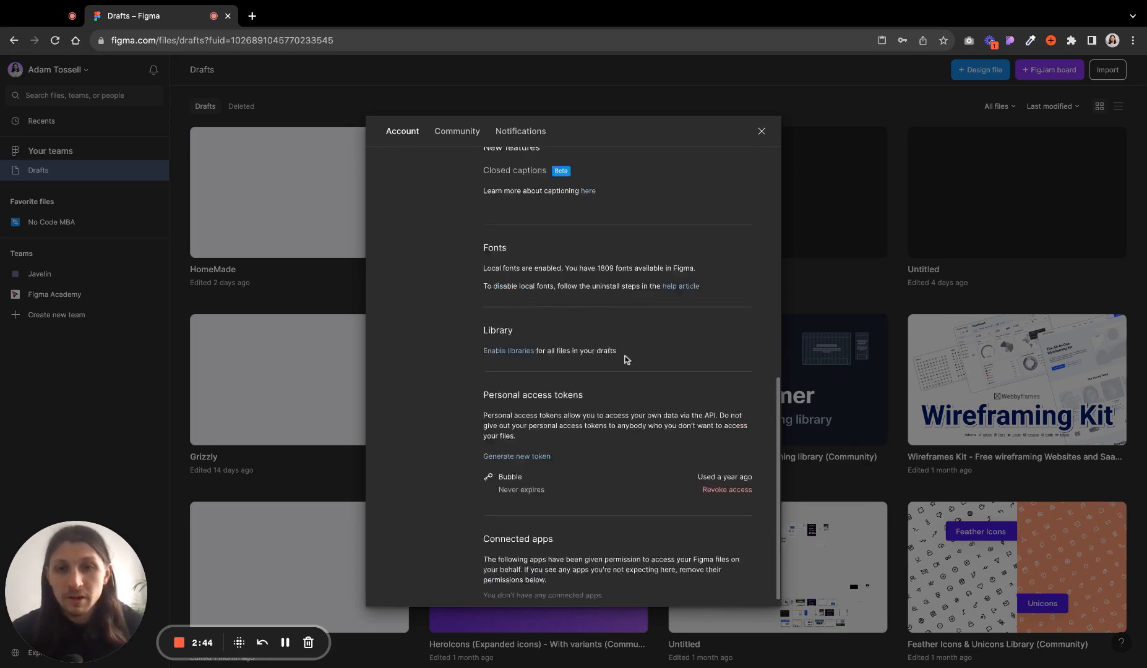
- Review the Community settings tab, including the options menu of the Relume Ipsum purchase
{"action": "left_click", "coordinate": [458, 131]}
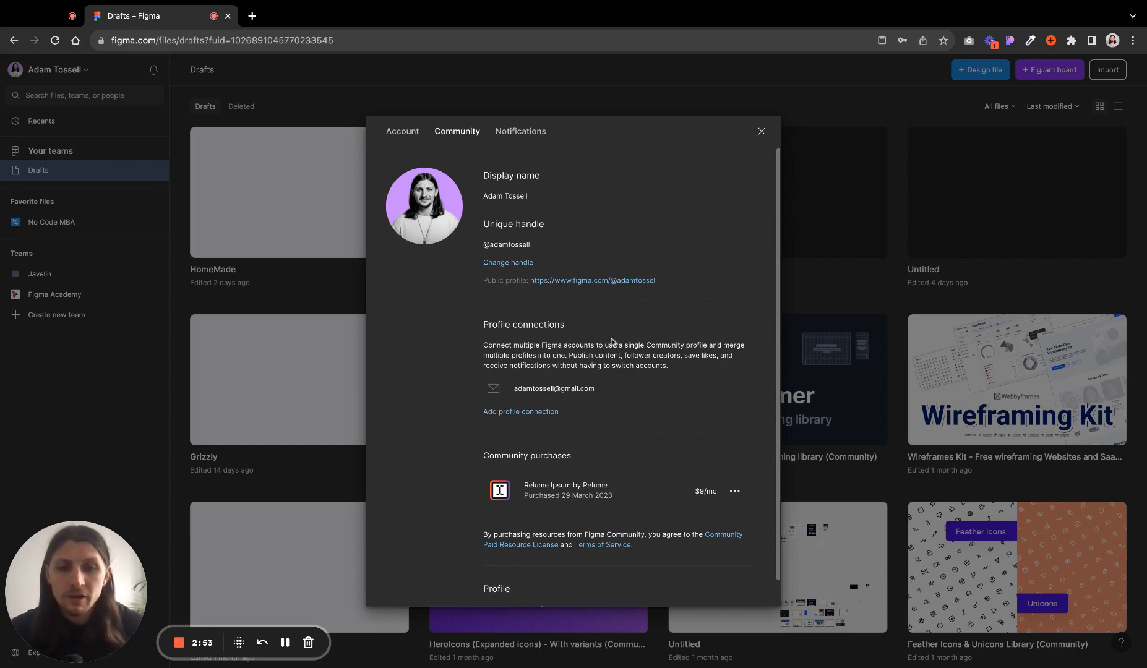
{"action": "scroll", "coordinate": [681, 298], "scroll_direction": "down", "scroll_amount": 1}
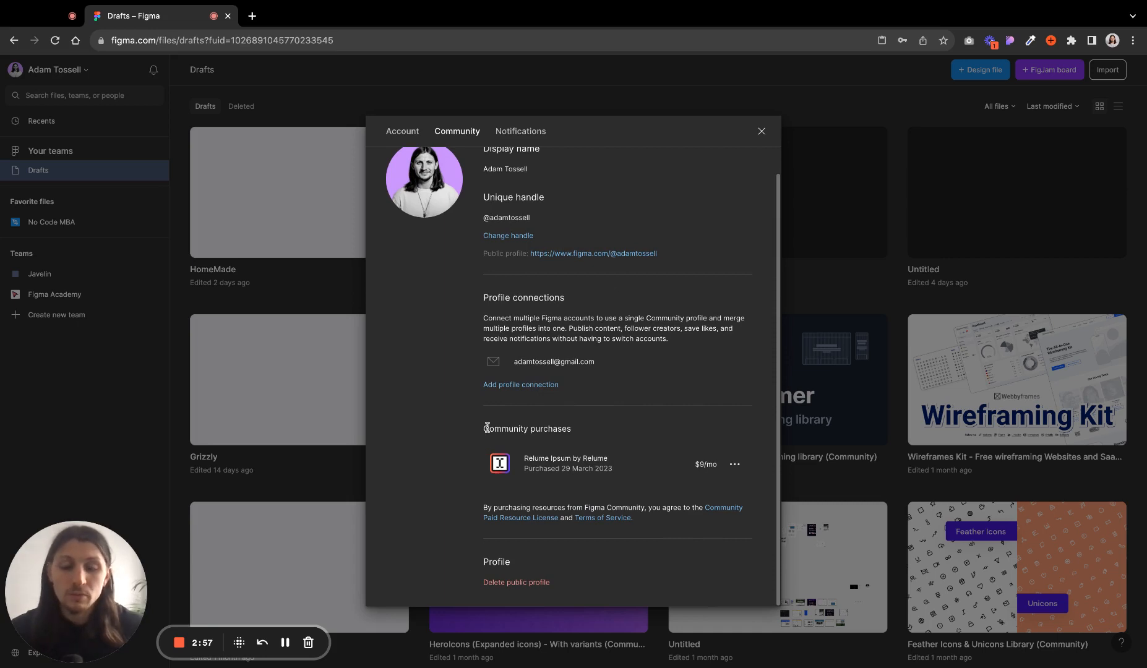
{"action": "left_click", "coordinate": [735, 466]}
{"action": "left_click", "coordinate": [736, 414]}
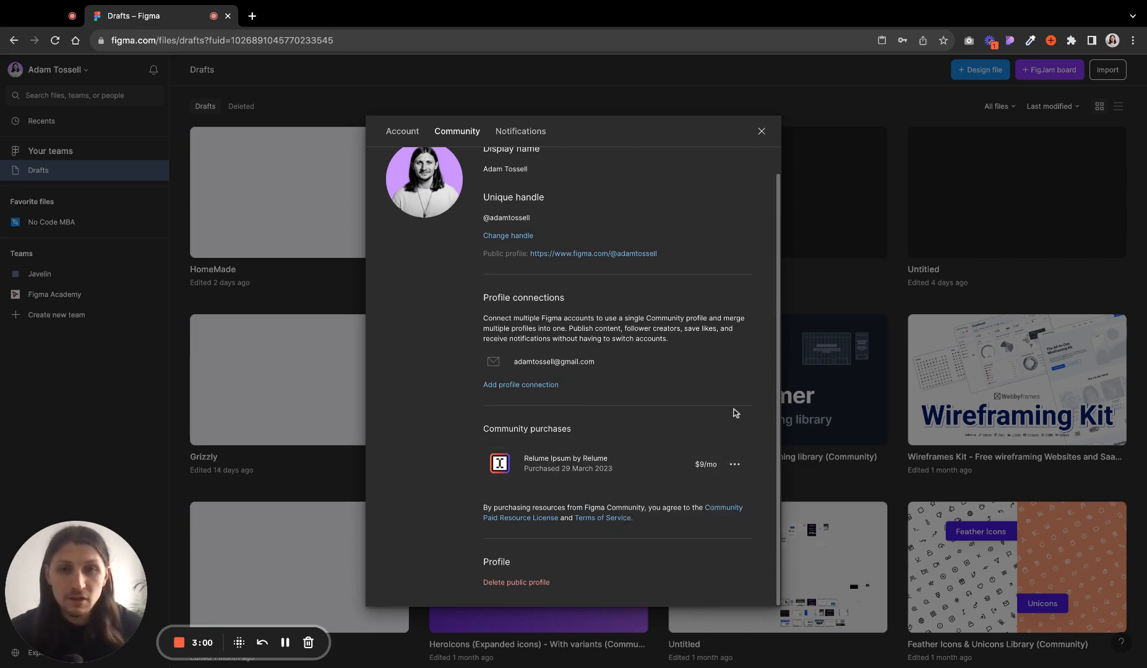
- Review the email notification options on the Notifications tab and close the settings
{"action": "left_click", "coordinate": [521, 130]}
{"action": "scroll", "coordinate": [555, 290], "scroll_direction": "down", "scroll_amount": 3}
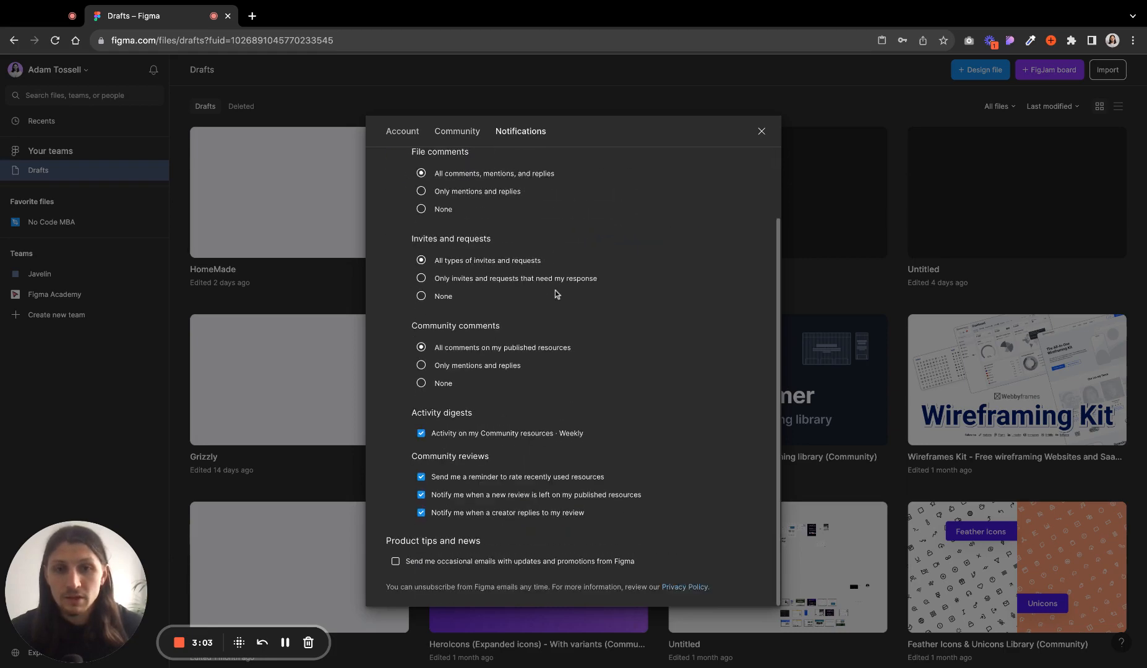
{"action": "scroll", "coordinate": [555, 291], "scroll_direction": "up", "scroll_amount": 3}
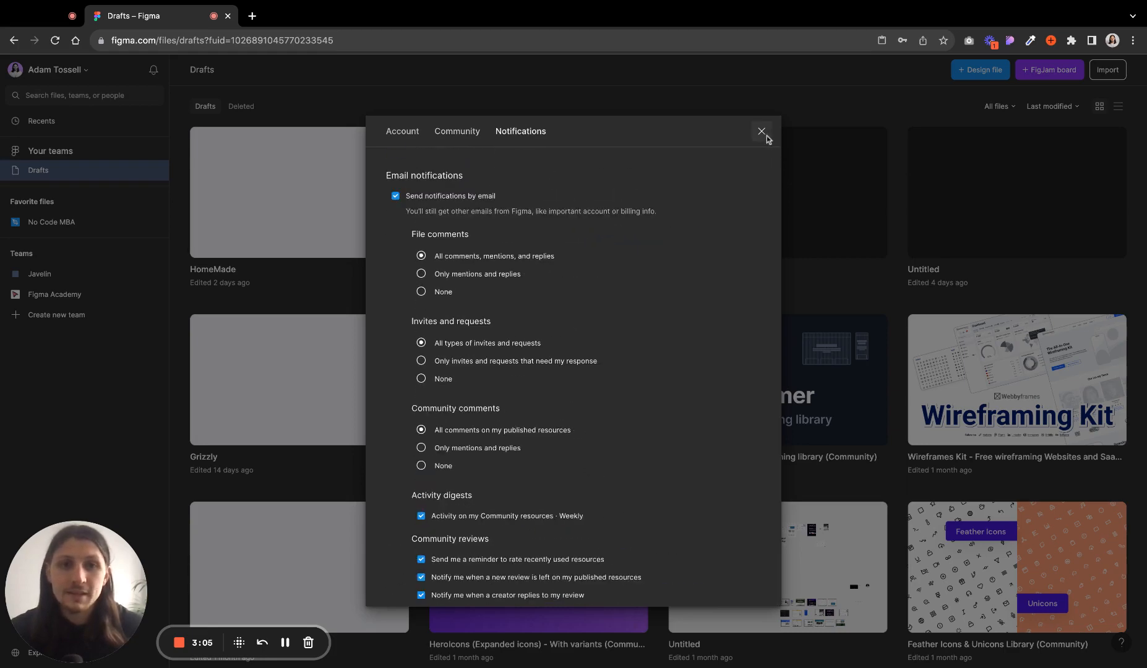
{"action": "left_click", "coordinate": [761, 132]}
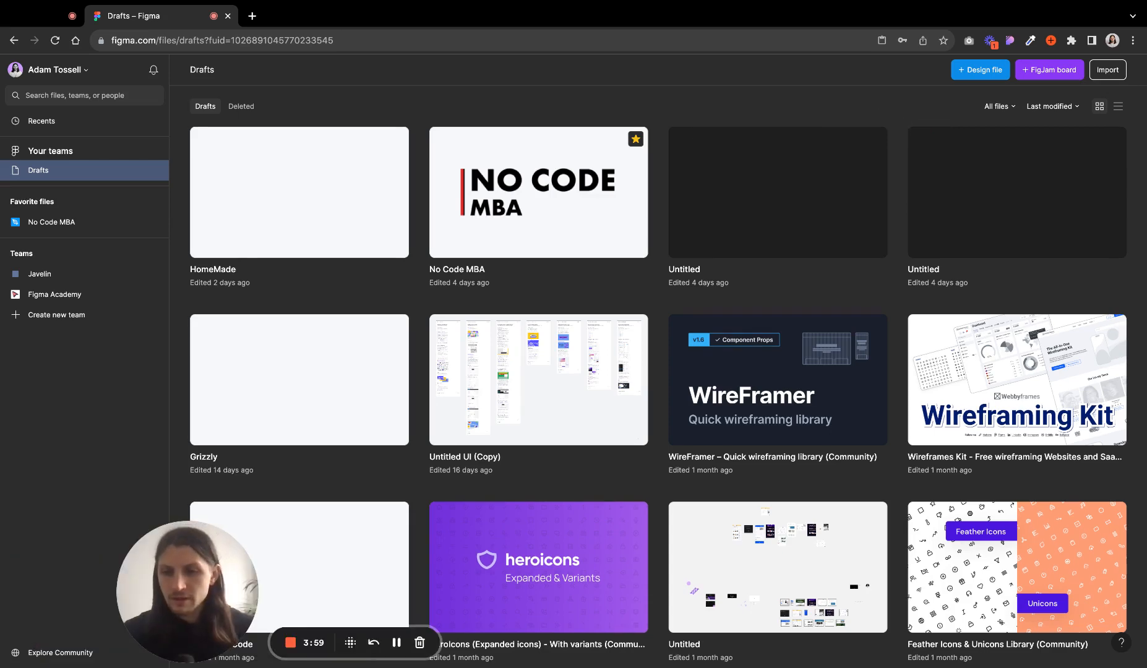
- Open Explore Community and scroll through the community resources
{"action": "left_click", "coordinate": [60, 652]}
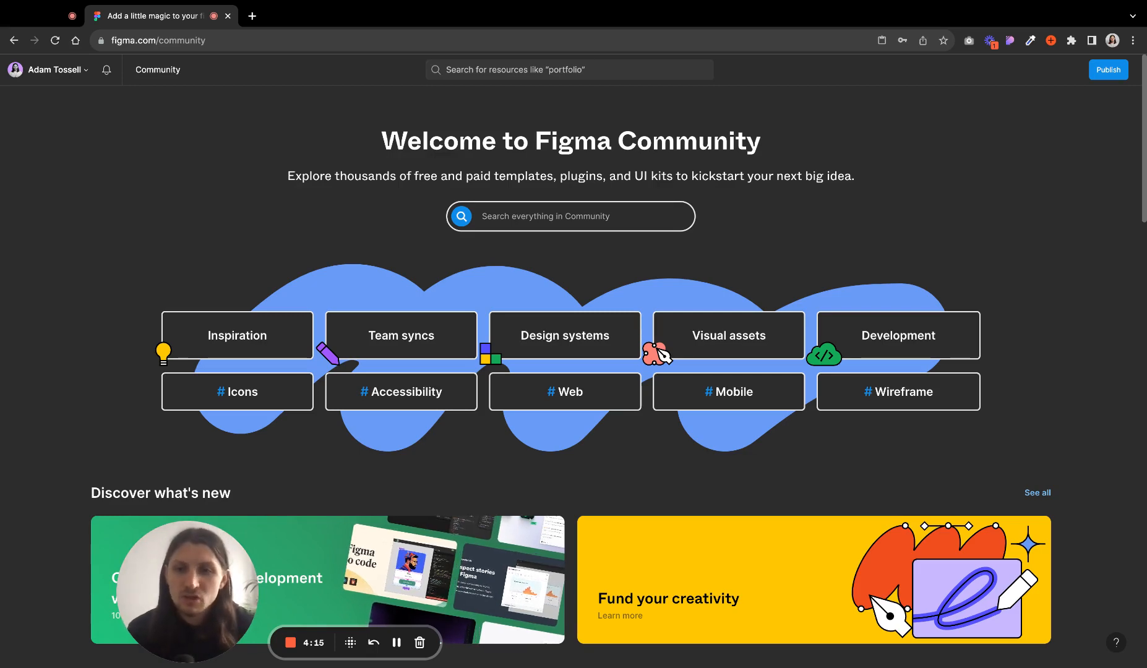
{"action": "scroll", "coordinate": [76, 254], "scroll_direction": "down", "scroll_amount": 8}
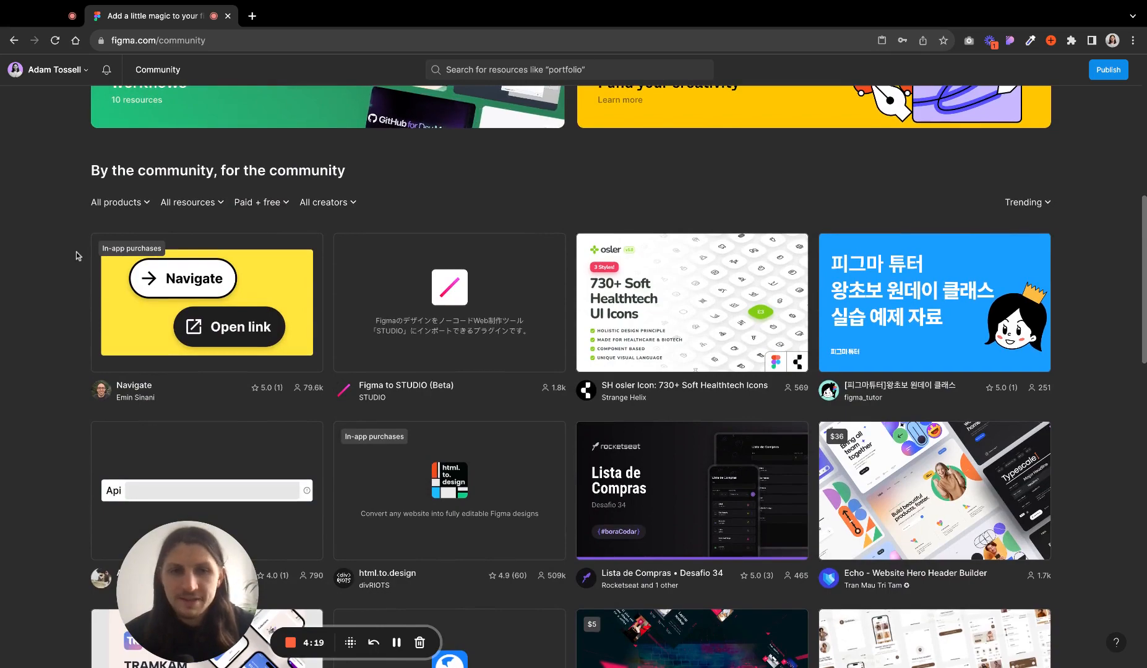
{"action": "scroll", "coordinate": [76, 251], "scroll_direction": "down", "scroll_amount": 5}
{"action": "scroll", "coordinate": [76, 252], "scroll_direction": "down", "scroll_amount": 1}
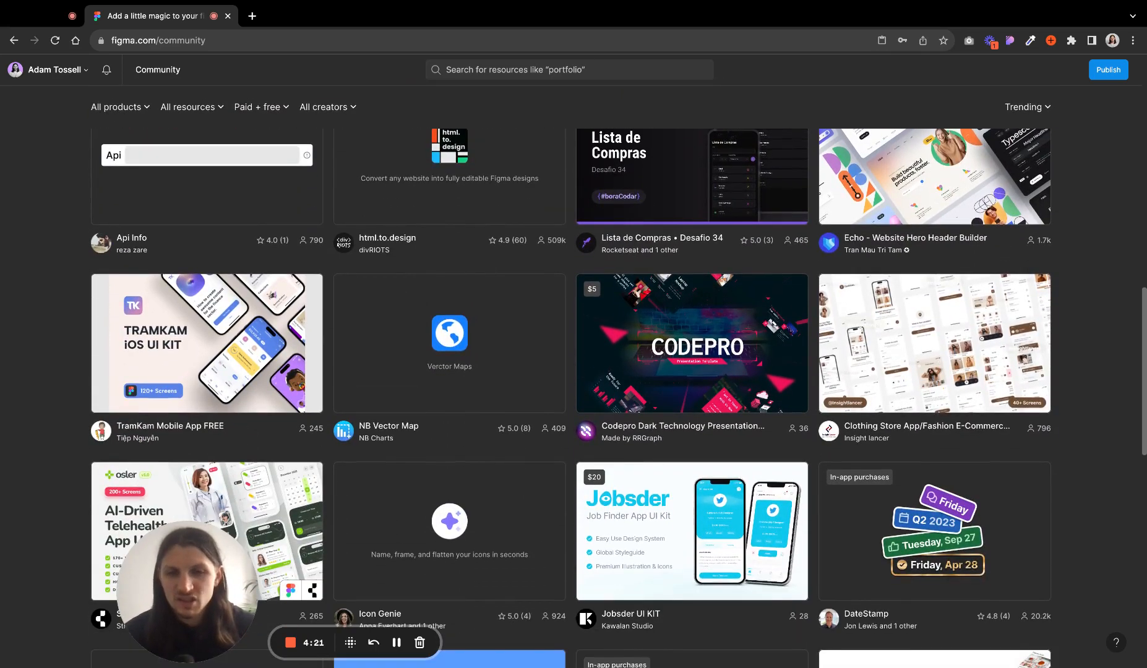
{"action": "scroll", "coordinate": [77, 252], "scroll_direction": "up", "scroll_amount": 15}
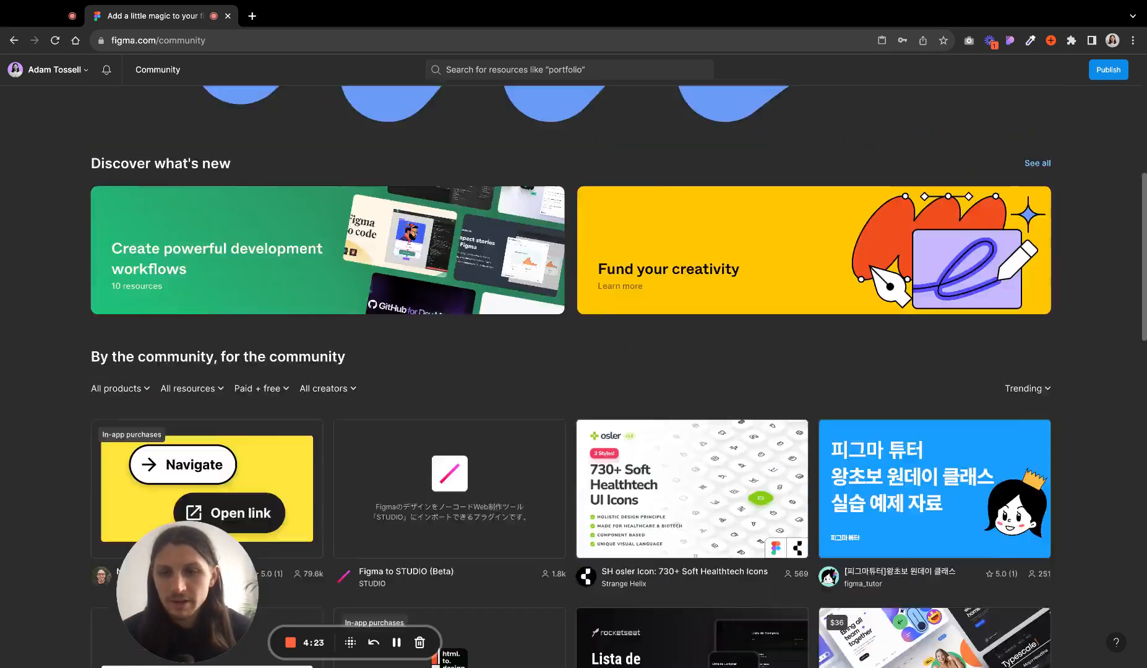
- Search the Figma Community for ui kit
{"action": "left_click", "coordinate": [526, 216]}
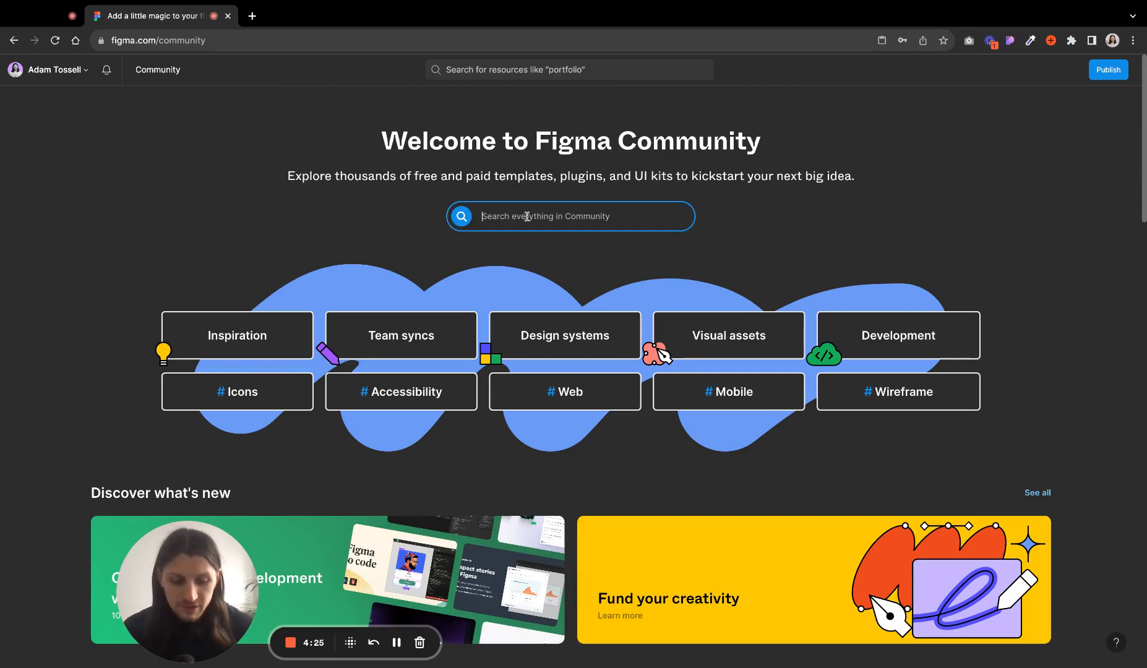
{"action": "type", "text": "ui kit"}
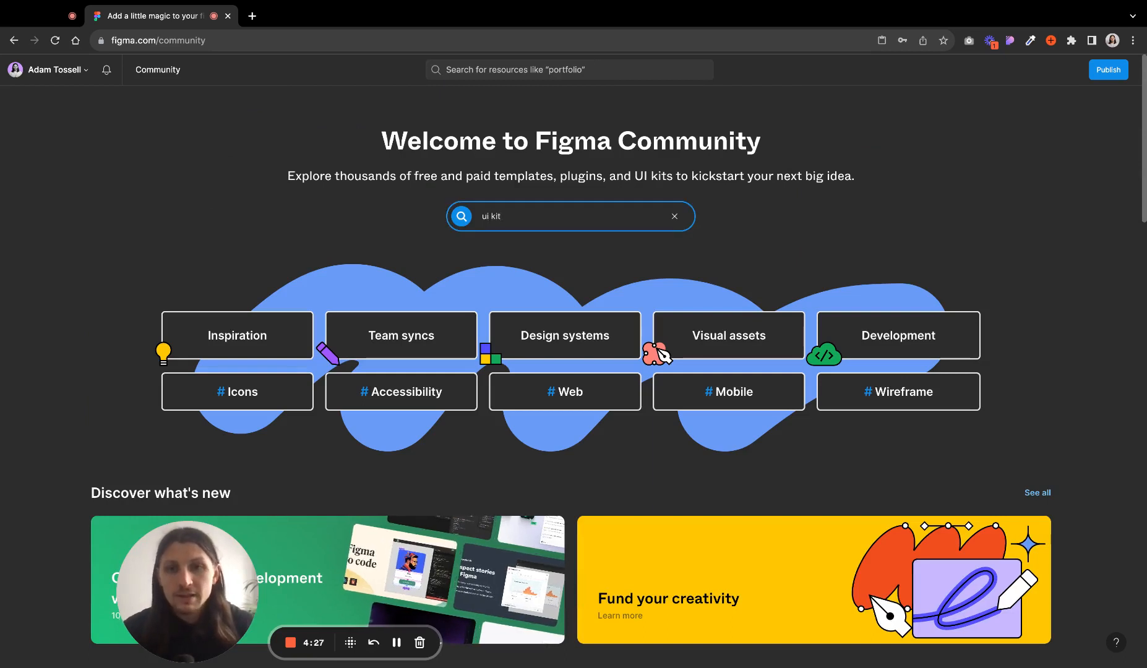
{"action": "key", "text": "Return"}
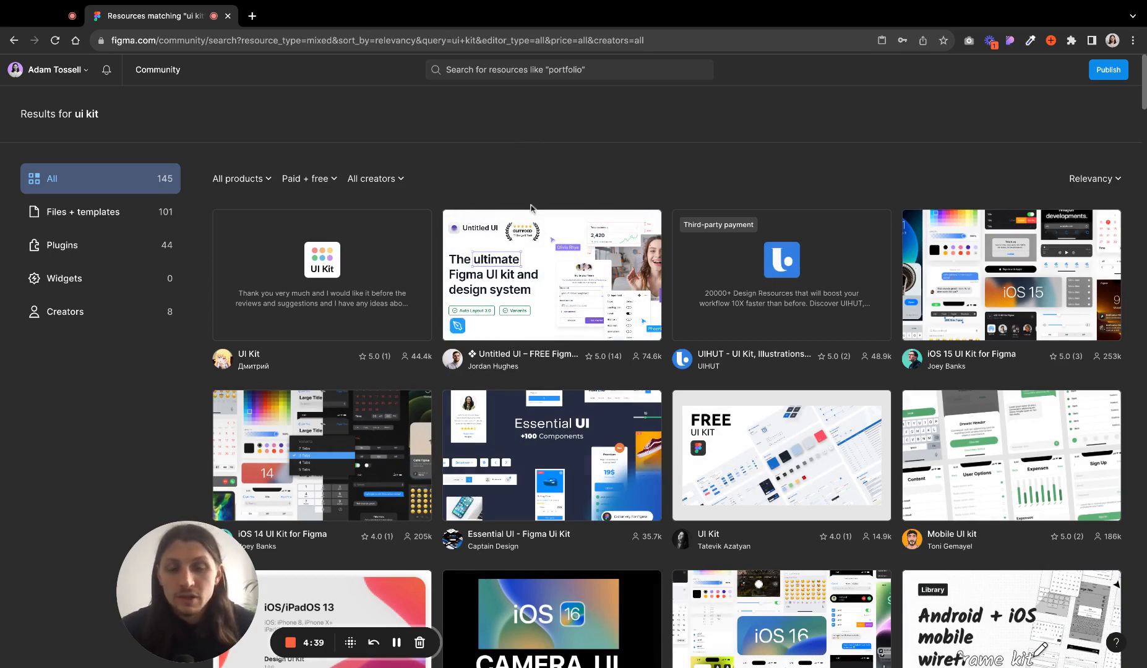
- Open the Untitled UI – FREE Figma UI kit page and browse its description, comments and preview pages
{"action": "left_click", "coordinate": [540, 289]}
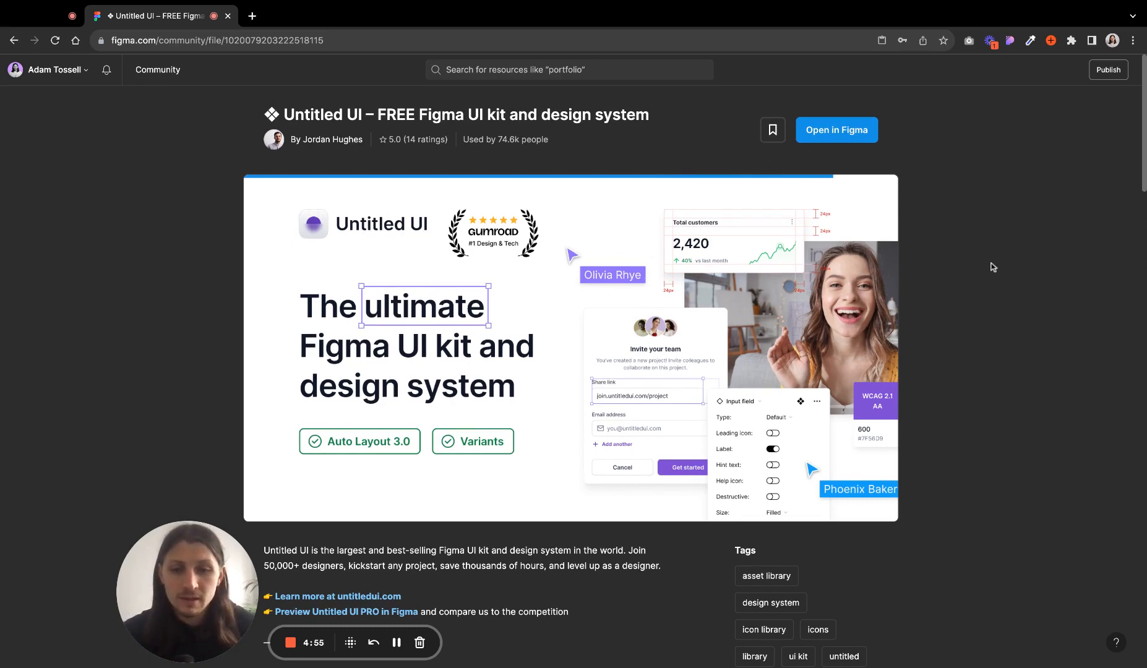
{"action": "scroll", "coordinate": [992, 266], "scroll_direction": "down", "scroll_amount": 3}
{"action": "scroll", "coordinate": [529, 498], "scroll_direction": "down", "scroll_amount": 8}
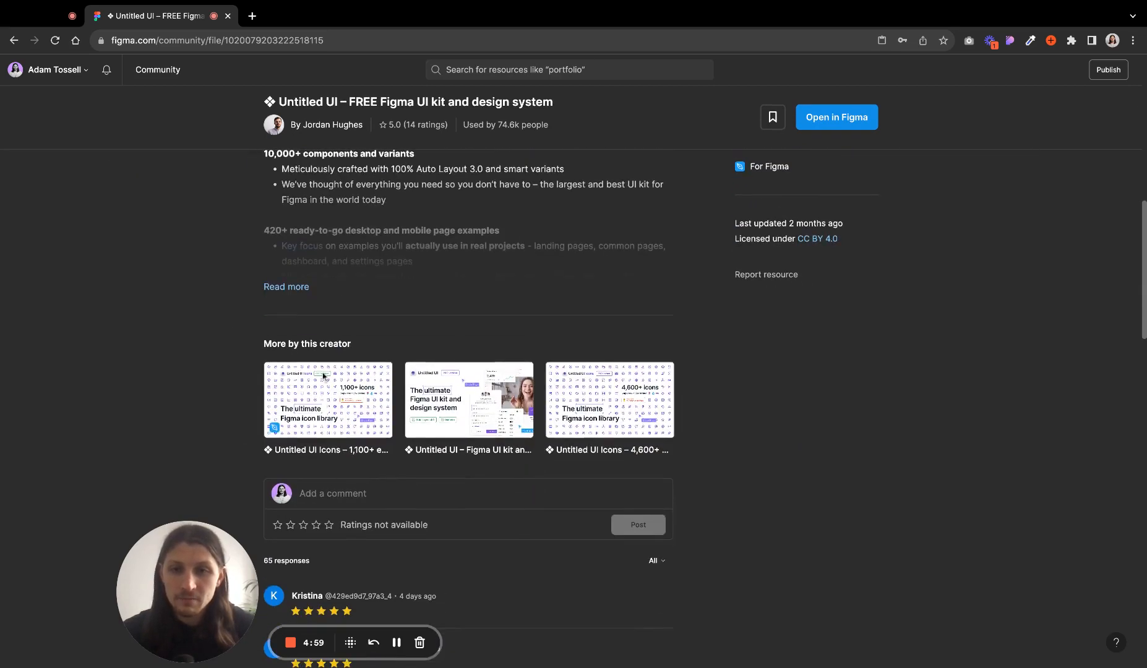
{"action": "scroll", "coordinate": [538, 378], "scroll_direction": "down", "scroll_amount": 4}
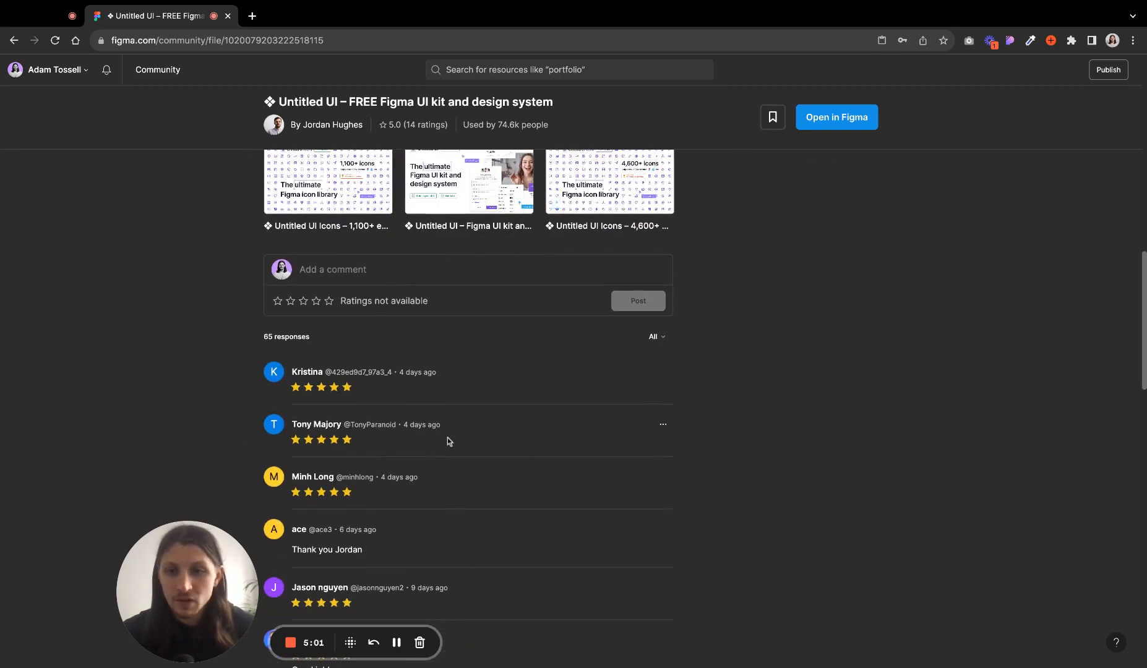
{"action": "scroll", "coordinate": [447, 438], "scroll_direction": "down", "scroll_amount": 3}
{"action": "scroll", "coordinate": [488, 419], "scroll_direction": "up", "scroll_amount": 20}
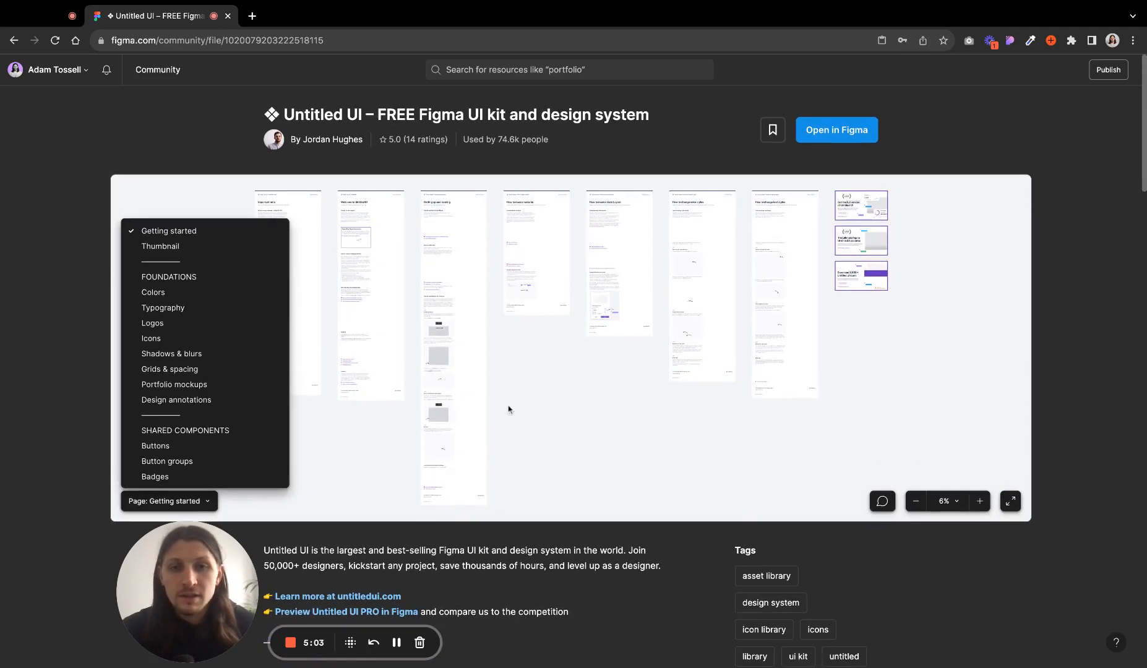
{"action": "left_click", "coordinate": [376, 422]}
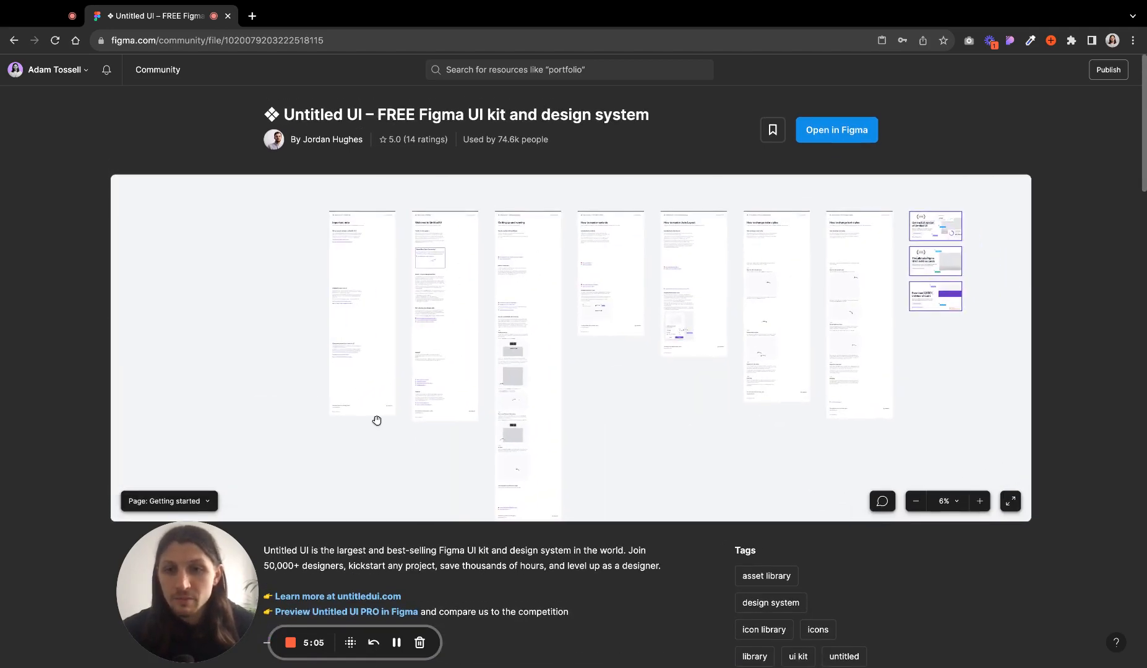
- Zoom and pan around the Getting started page in the Untitled UI kit's preview
{"action": "scroll", "coordinate": [356, 259], "scroll_direction": "up", "scroll_amount": 5}
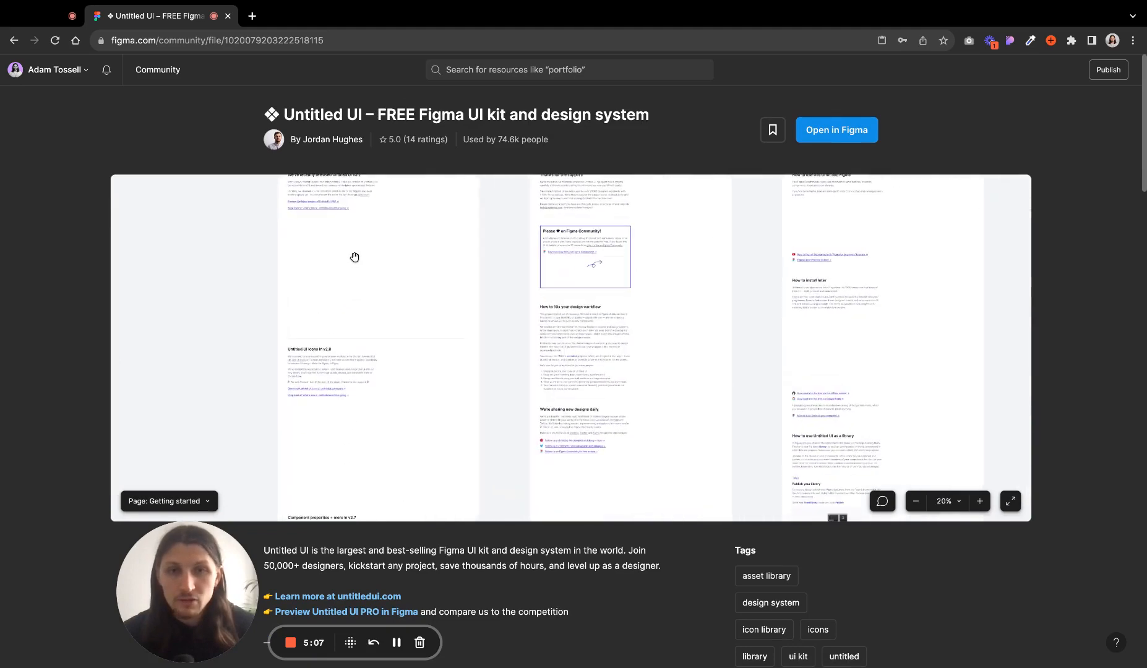
{"action": "scroll", "coordinate": [228, 261], "scroll_direction": "up", "scroll_amount": 2}
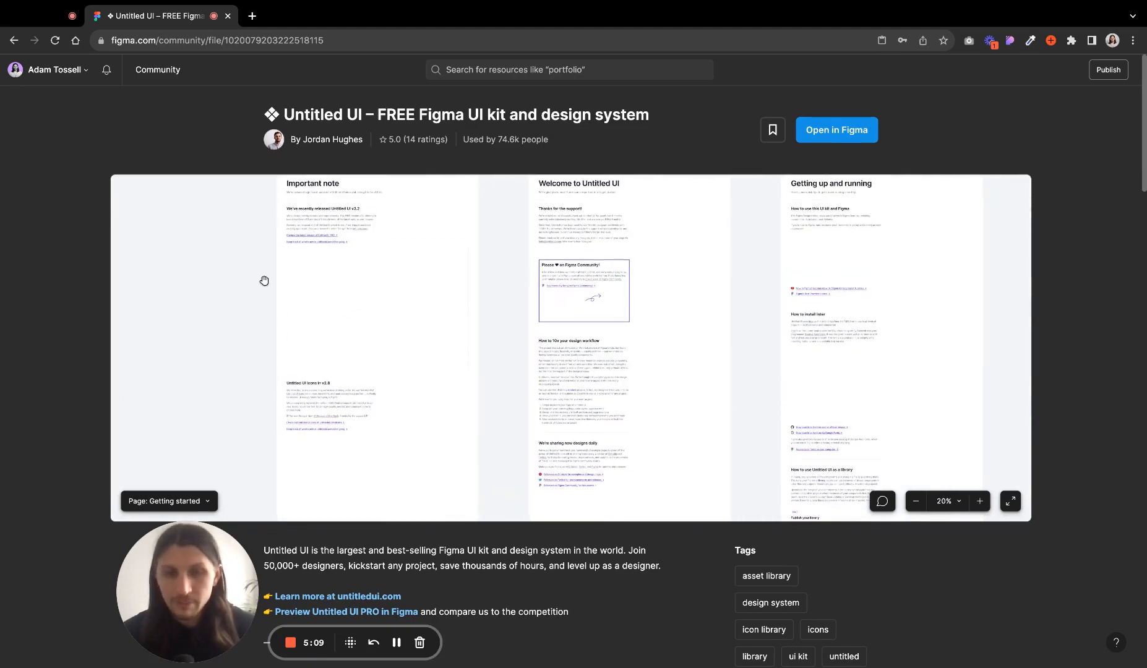
{"action": "scroll", "coordinate": [260, 278], "scroll_direction": "up", "scroll_amount": 2}
{"action": "scroll", "coordinate": [490, 281], "scroll_direction": "down", "scroll_amount": 3}
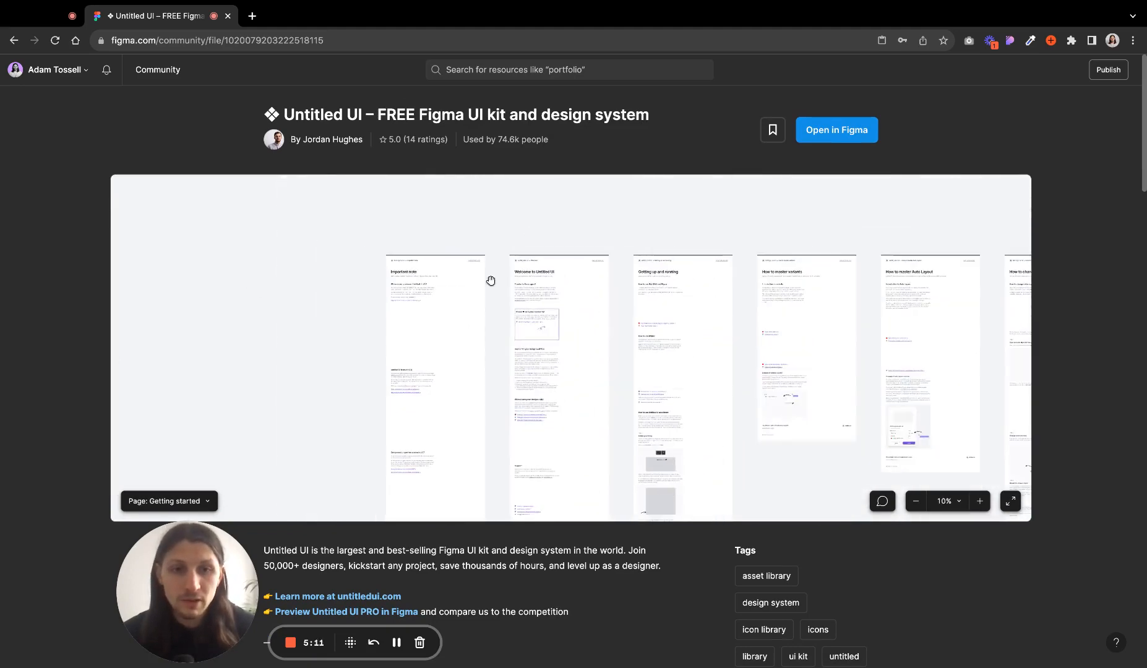
{"action": "scroll", "coordinate": [760, 425], "scroll_direction": "down", "scroll_amount": 2}
{"action": "scroll", "coordinate": [761, 425], "scroll_direction": "right", "scroll_amount": 3}
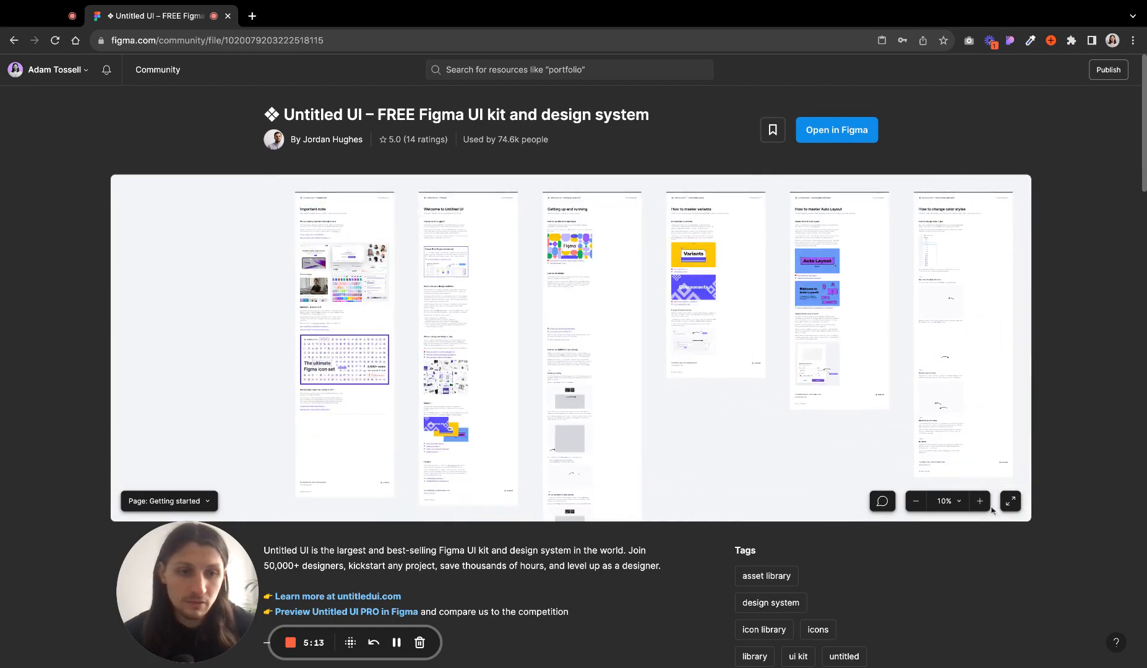
{"action": "left_click", "coordinate": [982, 500]}
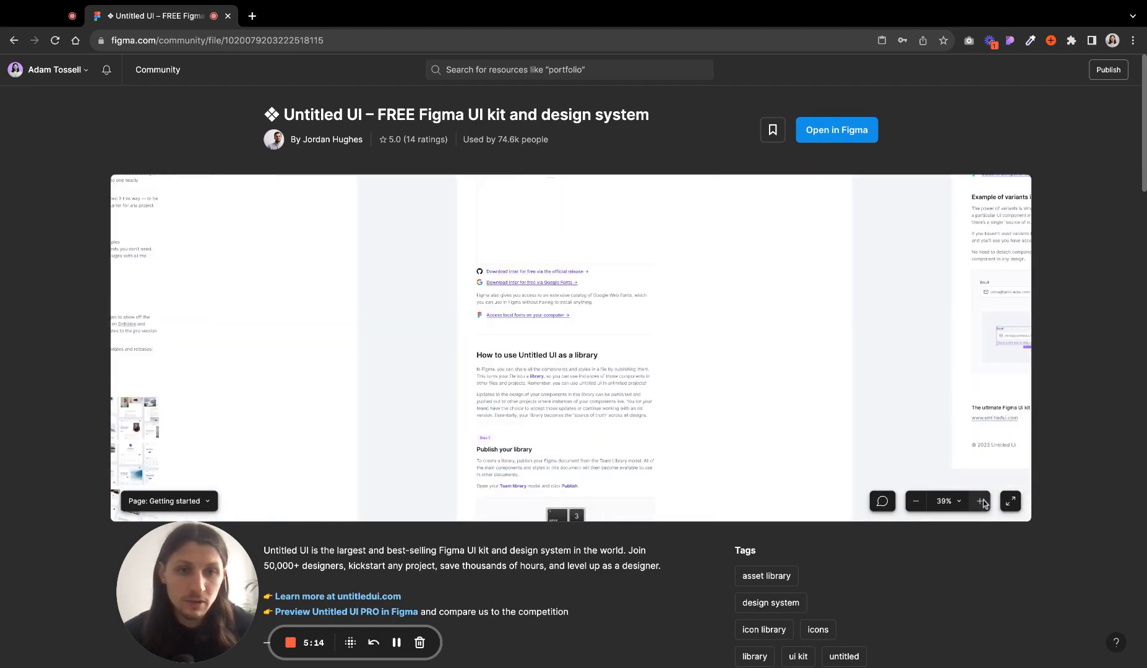
{"action": "left_click", "coordinate": [916, 501]}
{"action": "scroll", "coordinate": [678, 432], "scroll_direction": "down", "scroll_amount": 2}
{"action": "scroll", "coordinate": [678, 431], "scroll_direction": "right", "scroll_amount": 3}
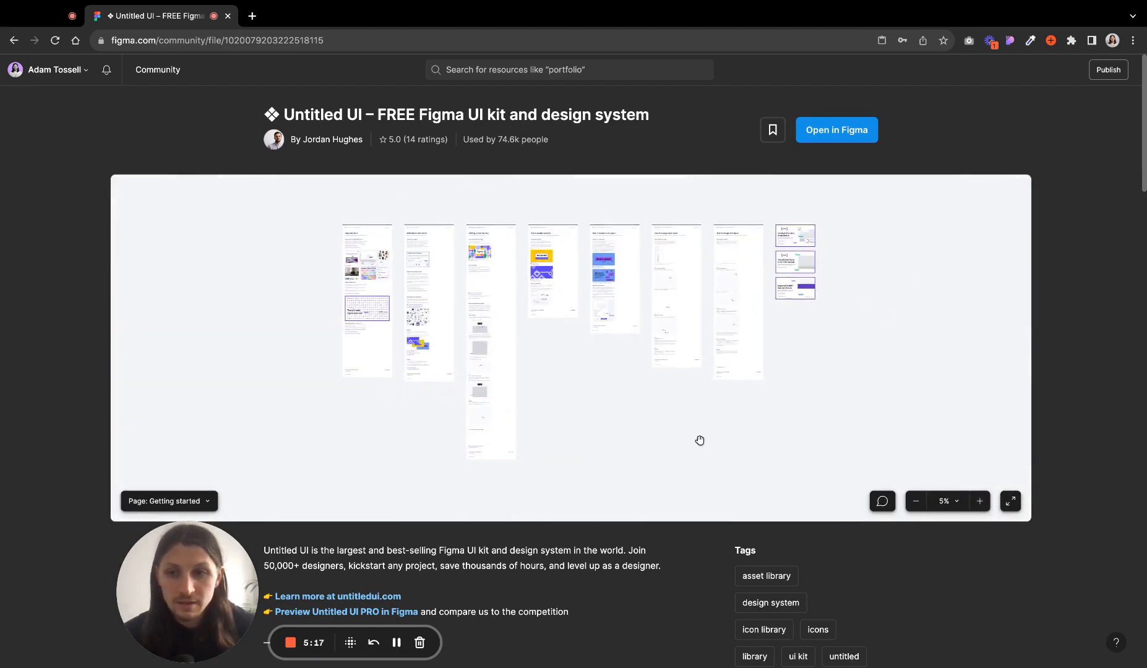
- Switch the kit preview to the Colors page and zoom in on the primary colour palette
{"action": "left_click", "coordinate": [206, 502]}
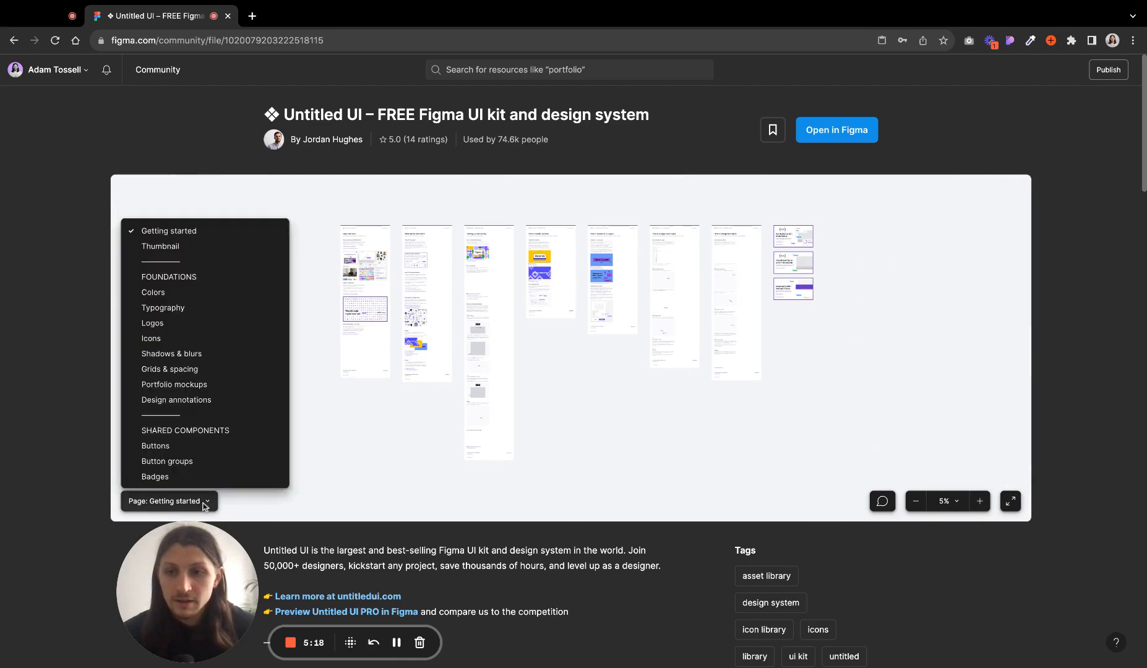
{"action": "left_click", "coordinate": [206, 292]}
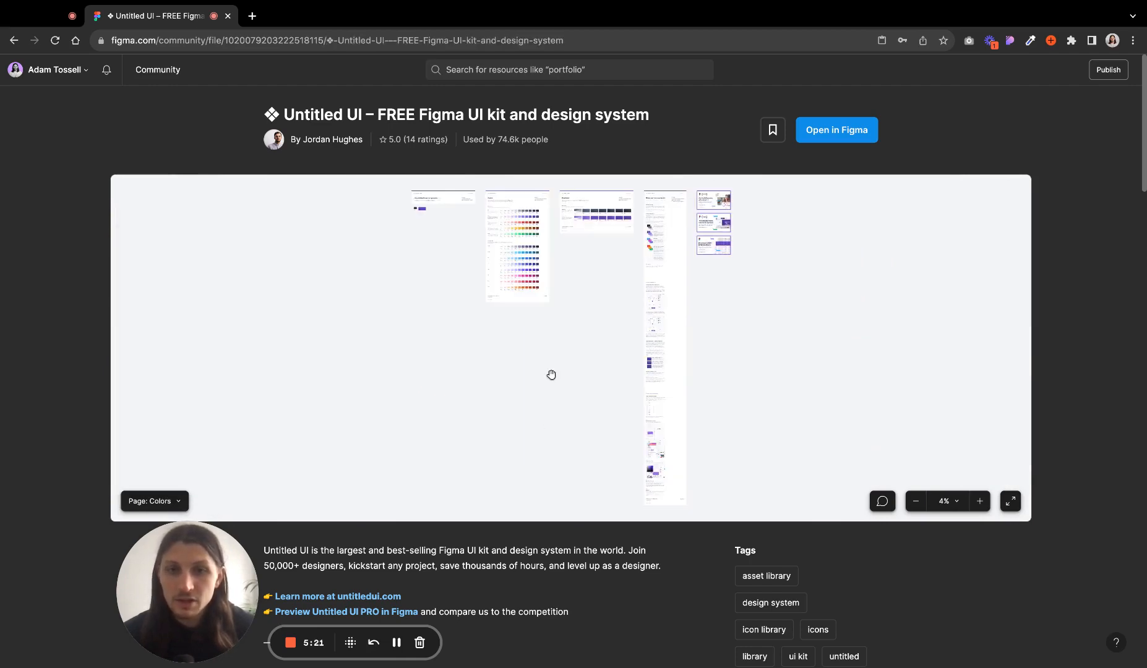
{"action": "scroll", "coordinate": [511, 217], "scroll_direction": "up", "scroll_amount": 5}
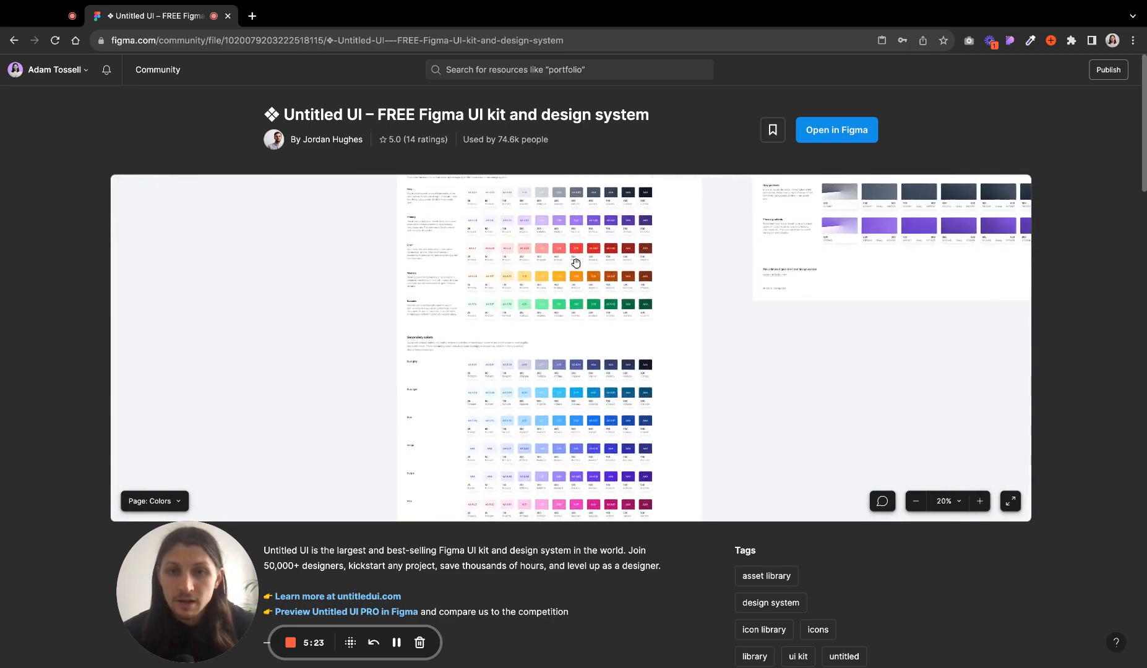
{"action": "scroll", "coordinate": [520, 234], "scroll_direction": "up", "scroll_amount": 5}
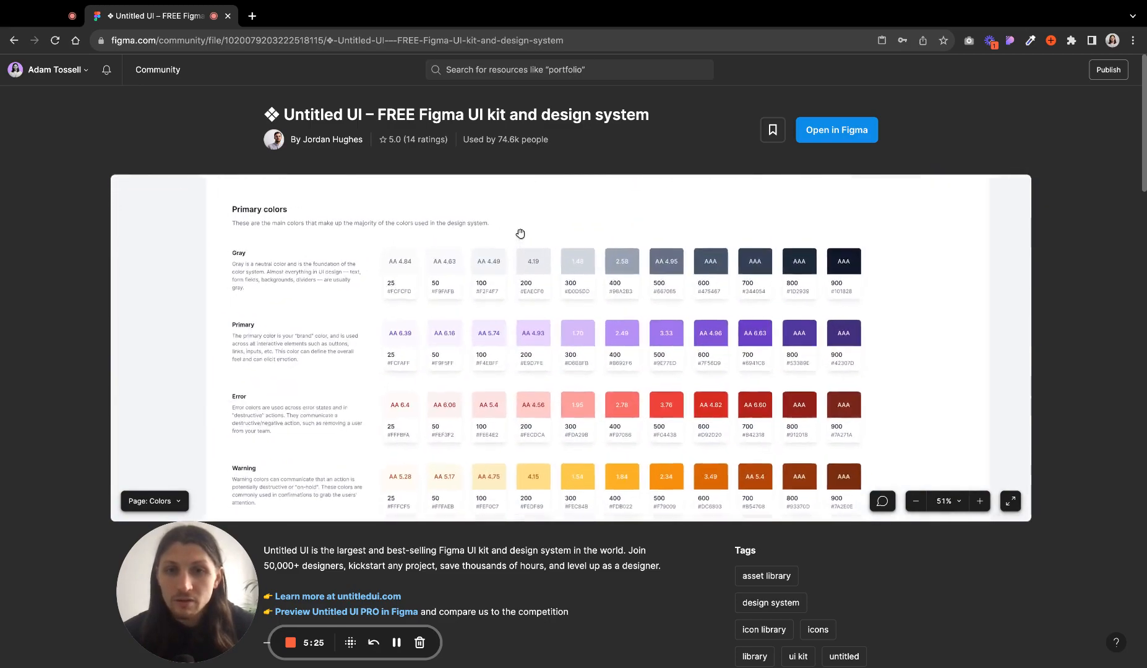
{"action": "scroll", "coordinate": [520, 233], "scroll_direction": "down", "scroll_amount": 5}
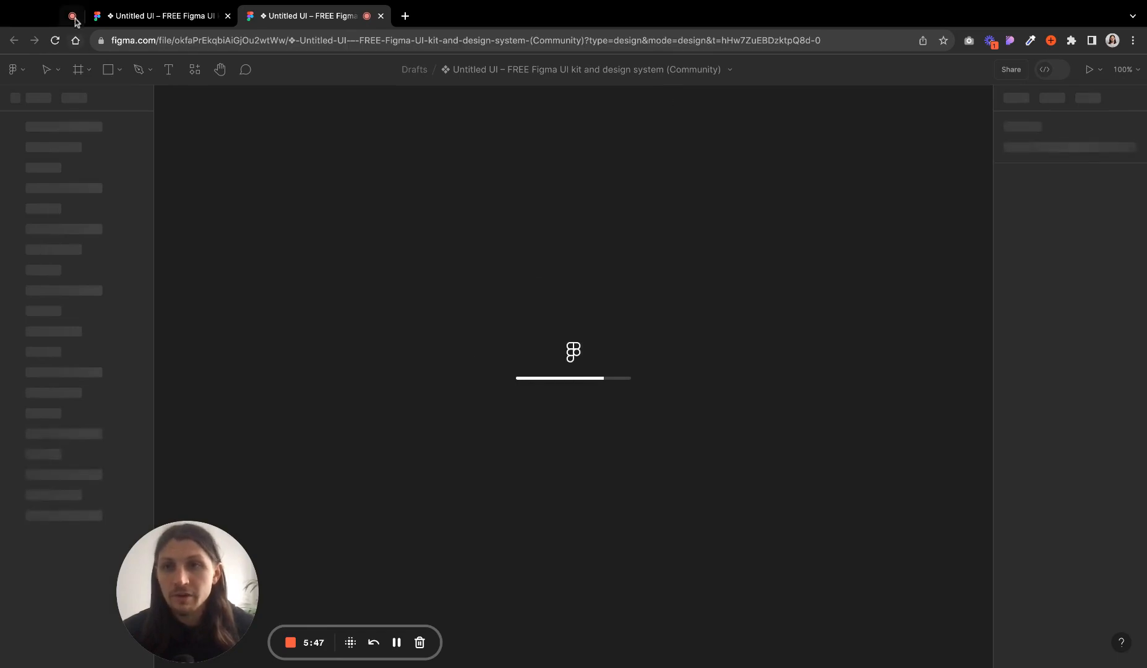
- Navigate from the Community page back to the recent files browser and close the tab holding the opened kit copy
{"action": "left_click", "coordinate": [164, 15]}
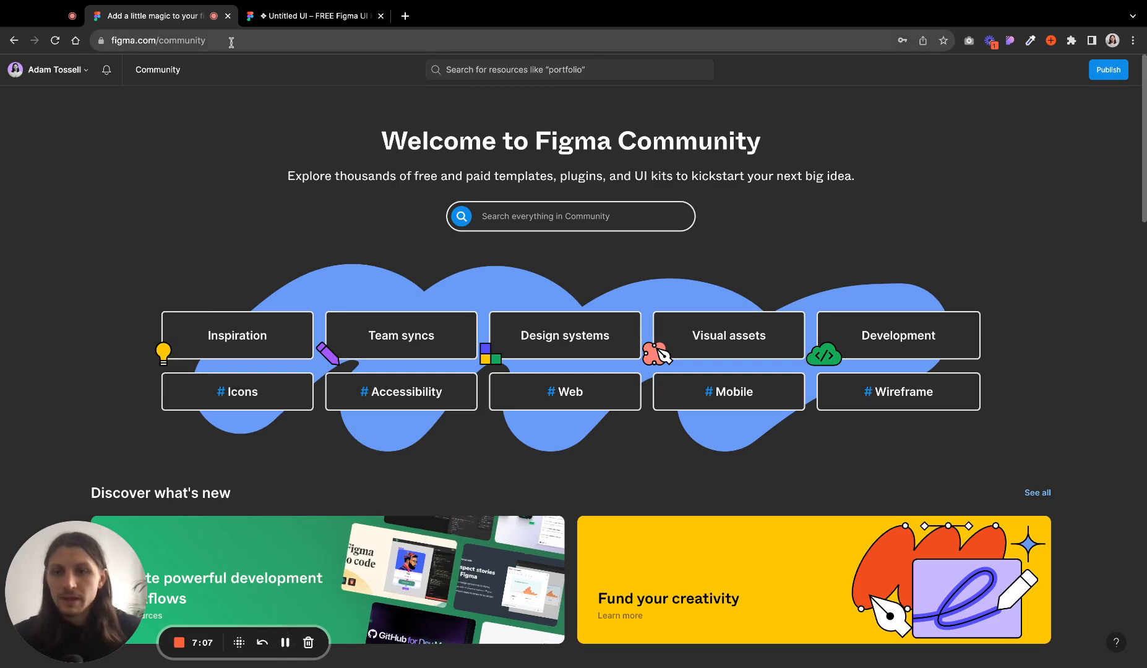
{"action": "left_click_drag", "start_coordinate": [212, 35], "coordinate": [269, 45]}
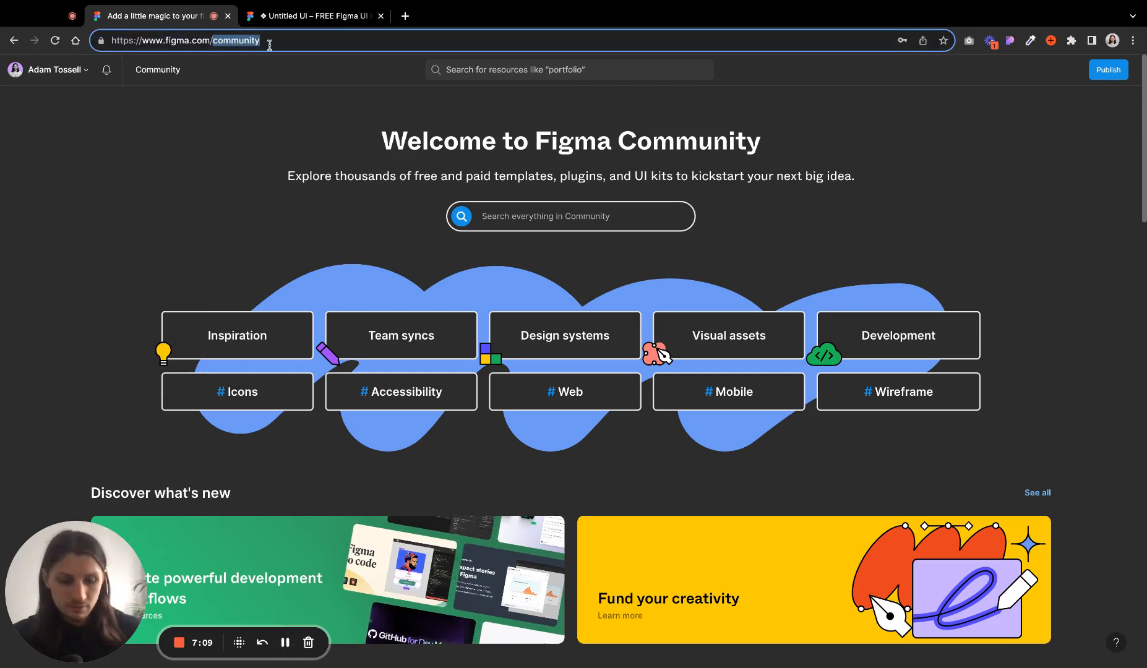
{"action": "key", "text": "BackSpace"}
{"action": "key", "text": "Return"}
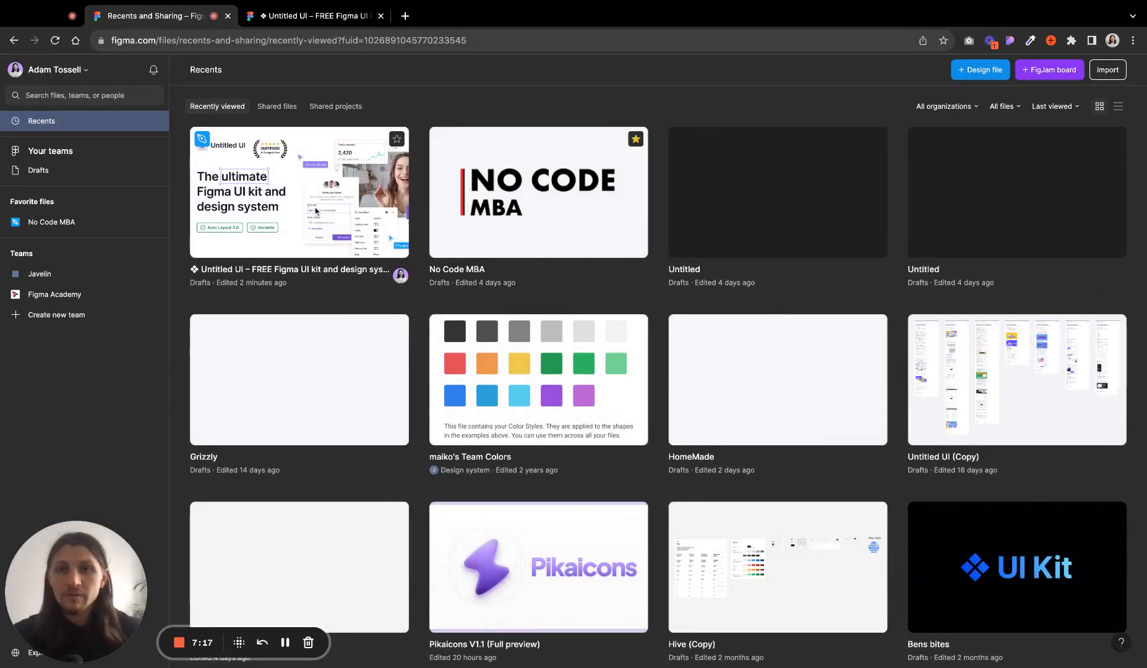
{"action": "left_click", "coordinate": [342, 18]}
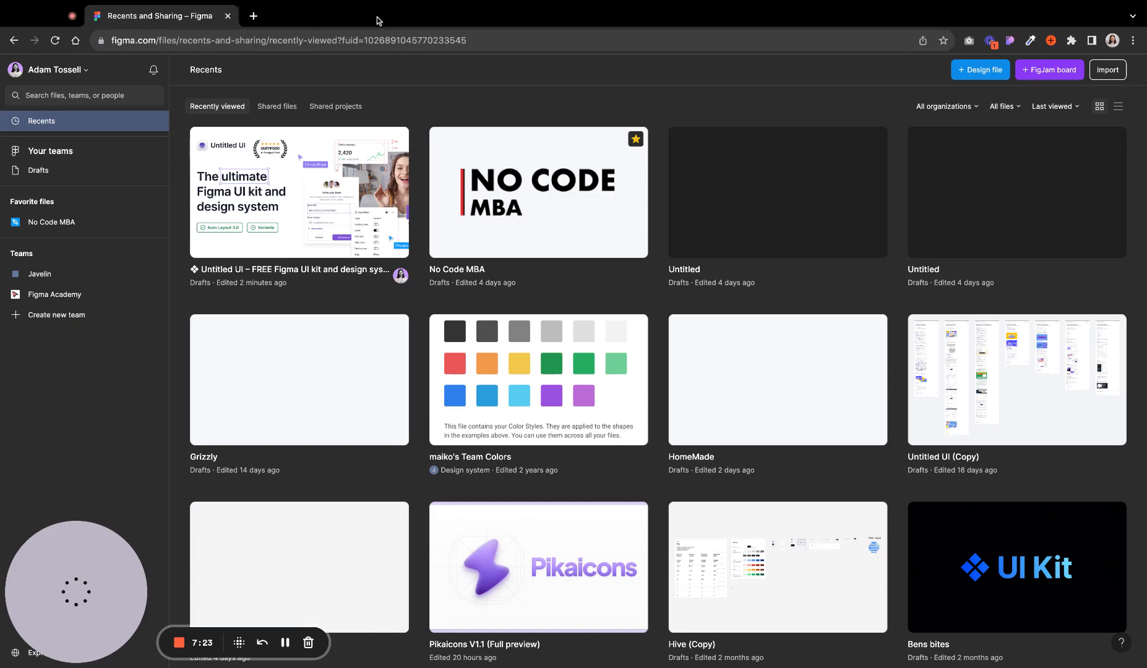
{"action": "left_click", "coordinate": [380, 15]}
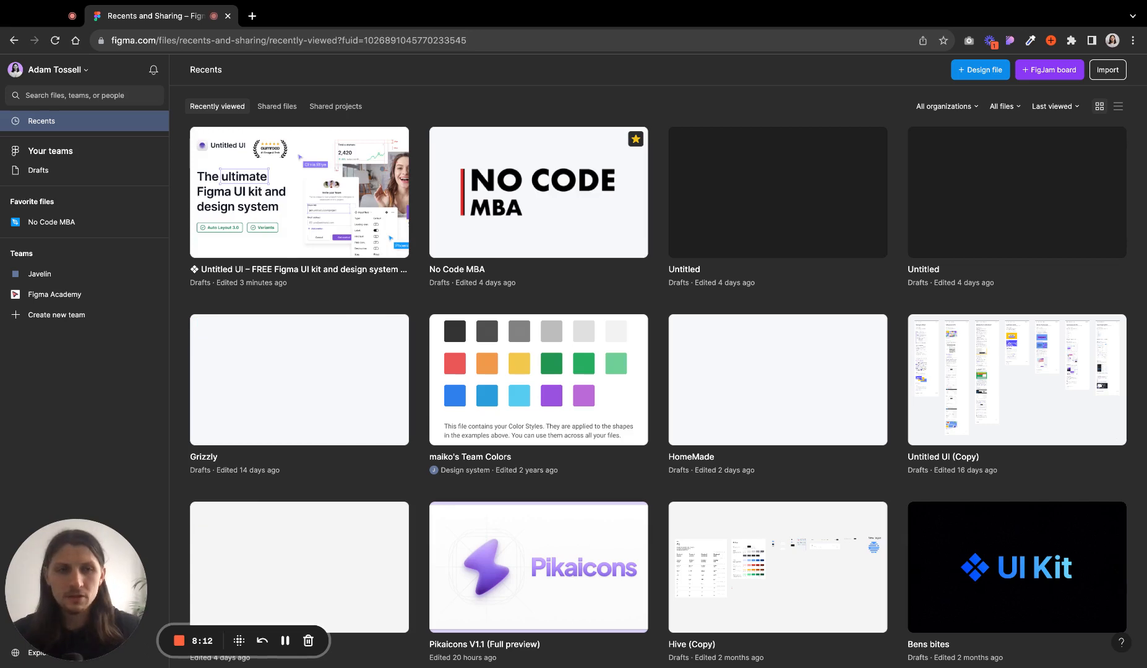
- Create a new design file, then go back to the Drafts file list
{"action": "left_click", "coordinate": [980, 73]}
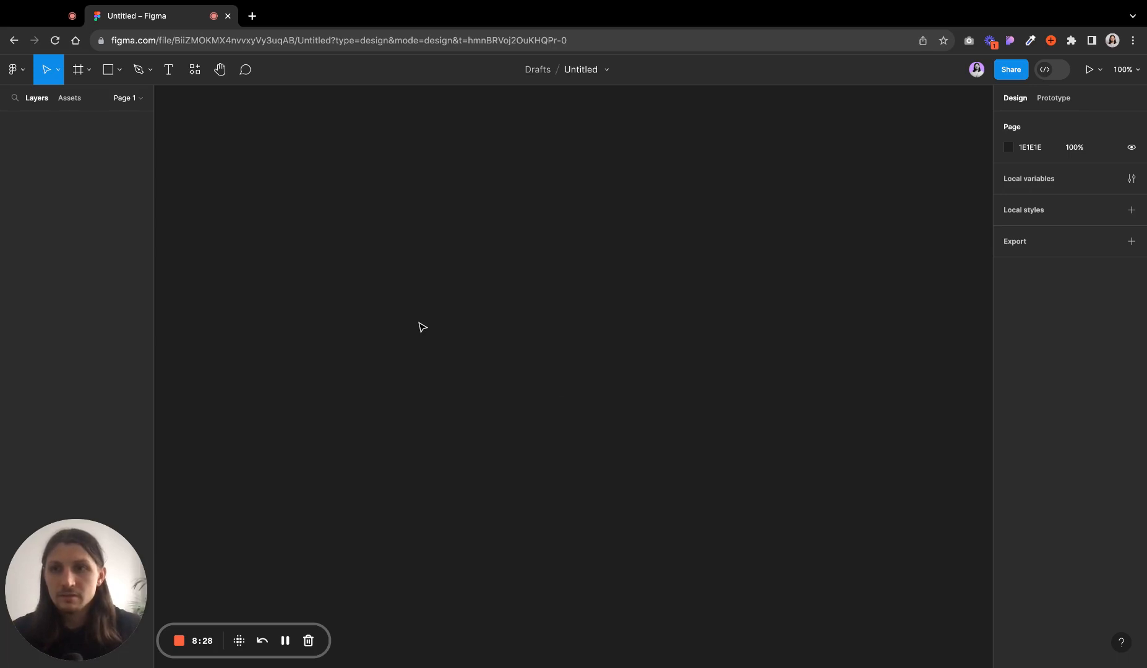
{"action": "left_click", "coordinate": [23, 74]}
{"action": "left_click", "coordinate": [37, 100]}
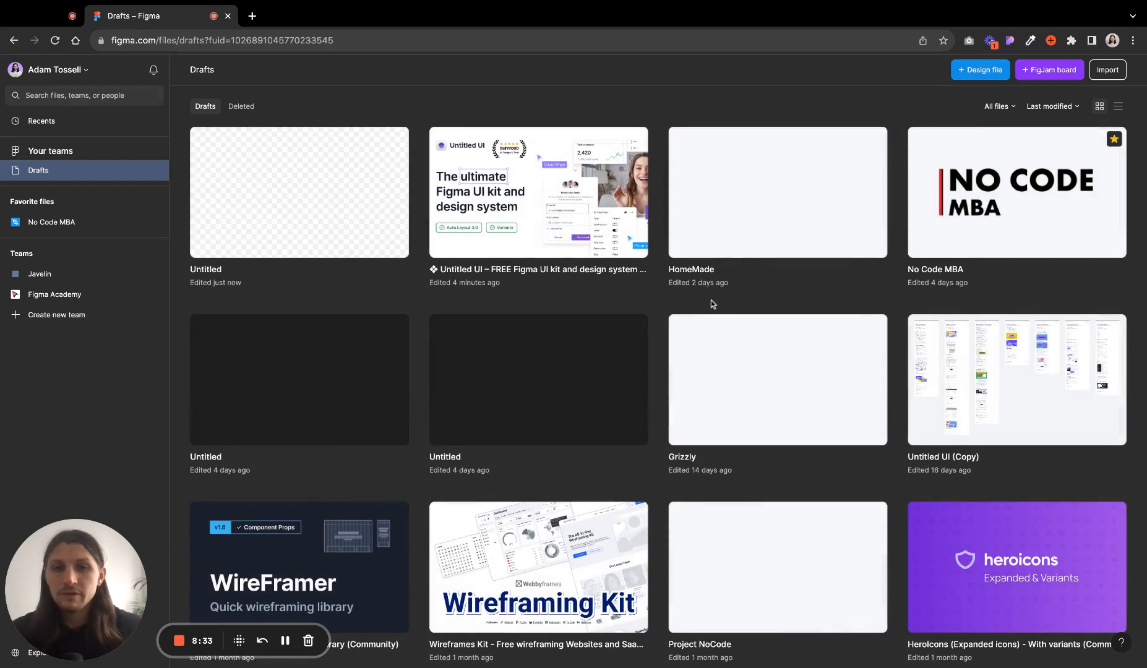
- Open the No Code MBA draft, go to its Style Guide page and select the Typography frame
{"action": "left_click", "coordinate": [1015, 198]}
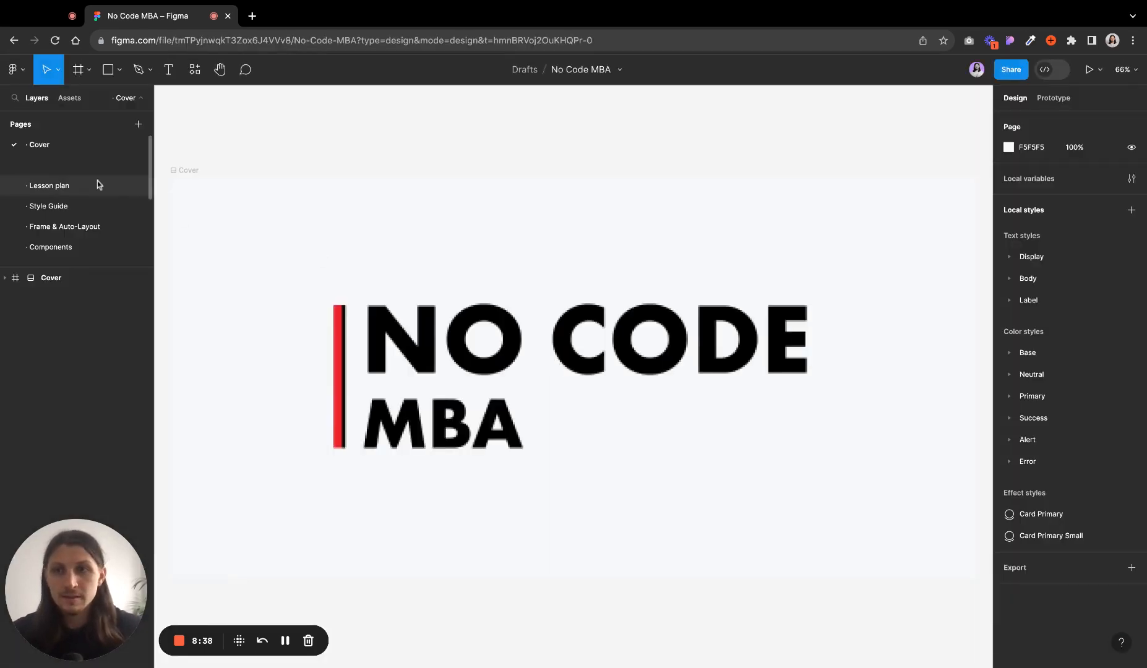
{"action": "left_click", "coordinate": [60, 205]}
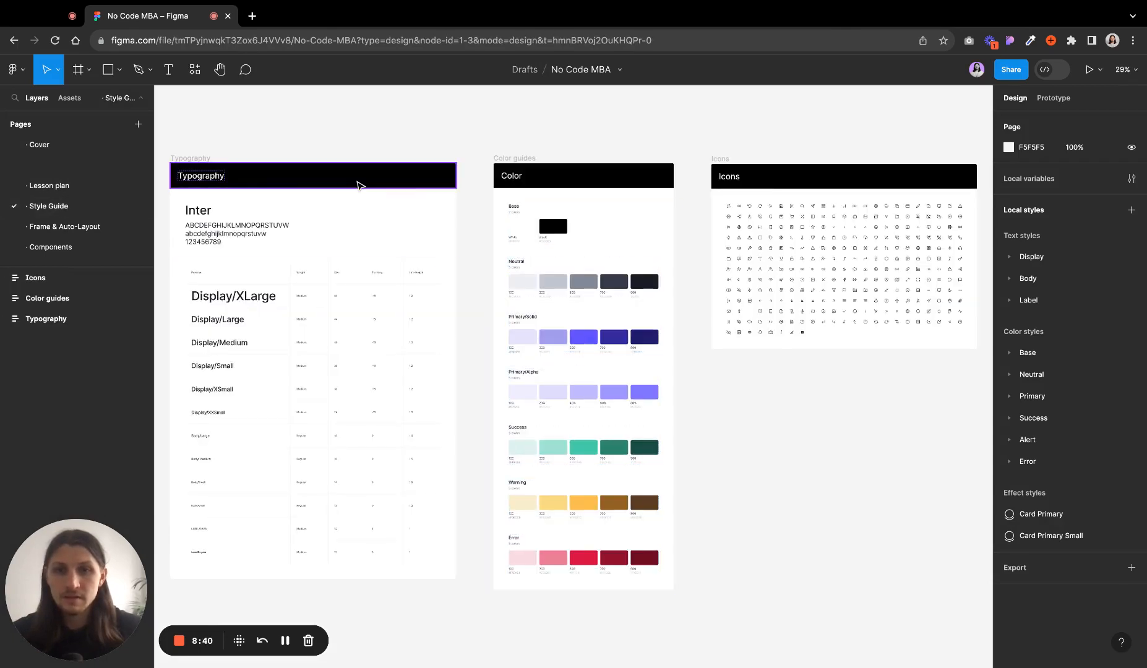
{"action": "left_click", "coordinate": [193, 158]}
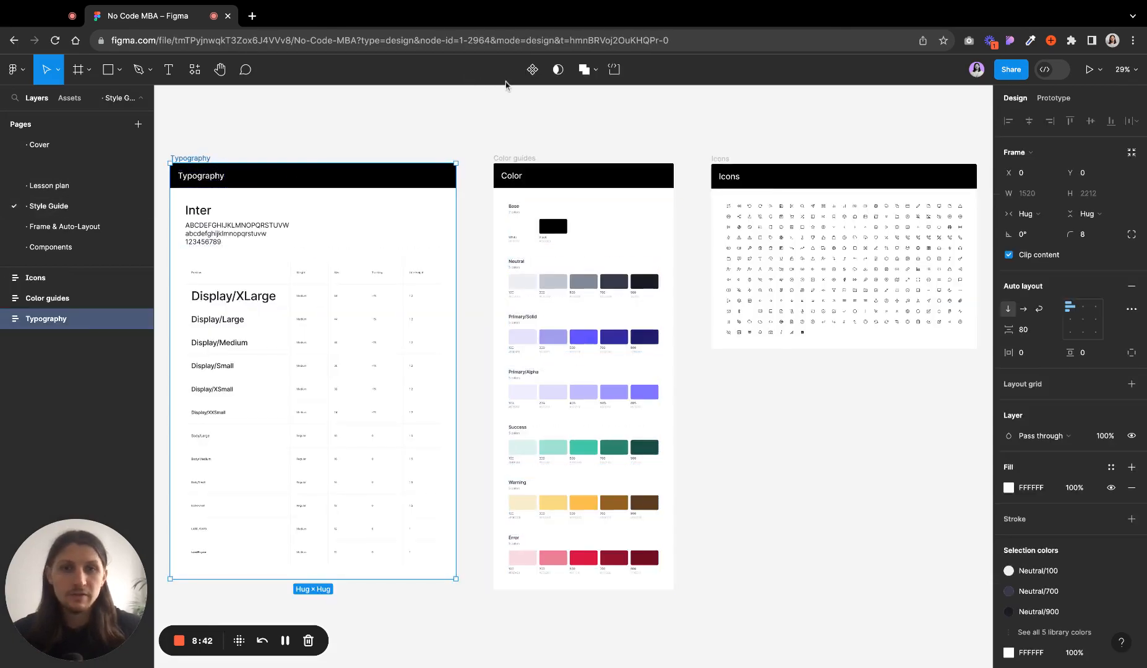
{"action": "left_click", "coordinate": [476, 128]}
{"action": "left_click", "coordinate": [201, 167]}
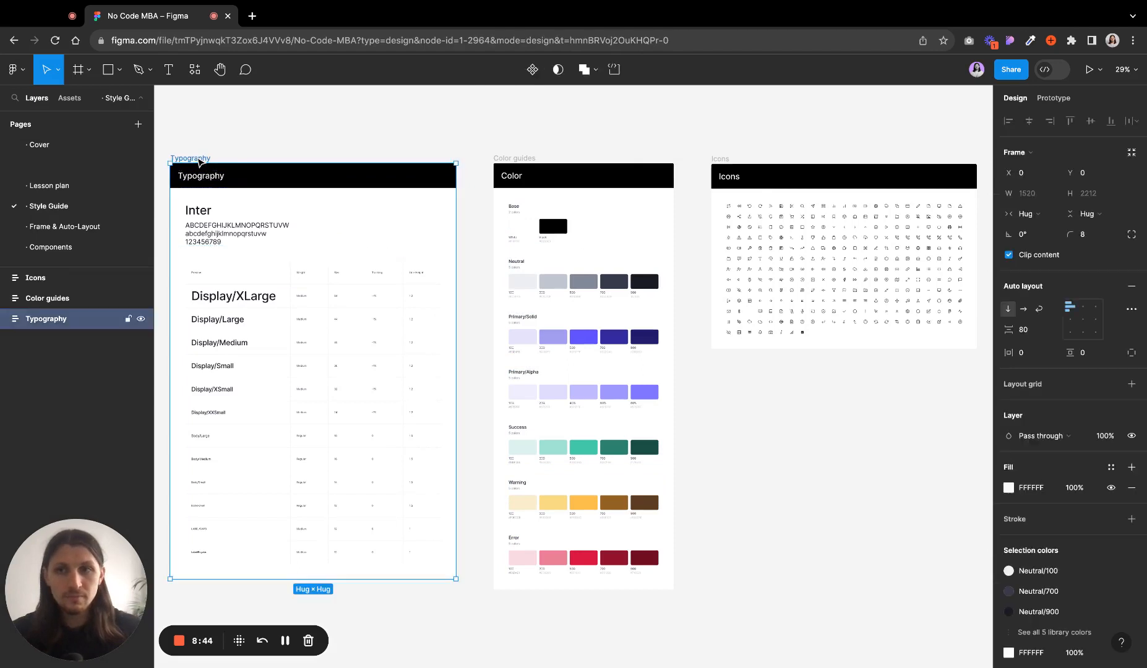
{"action": "scroll", "coordinate": [807, 394], "scroll_direction": "left", "scroll_amount": 3}
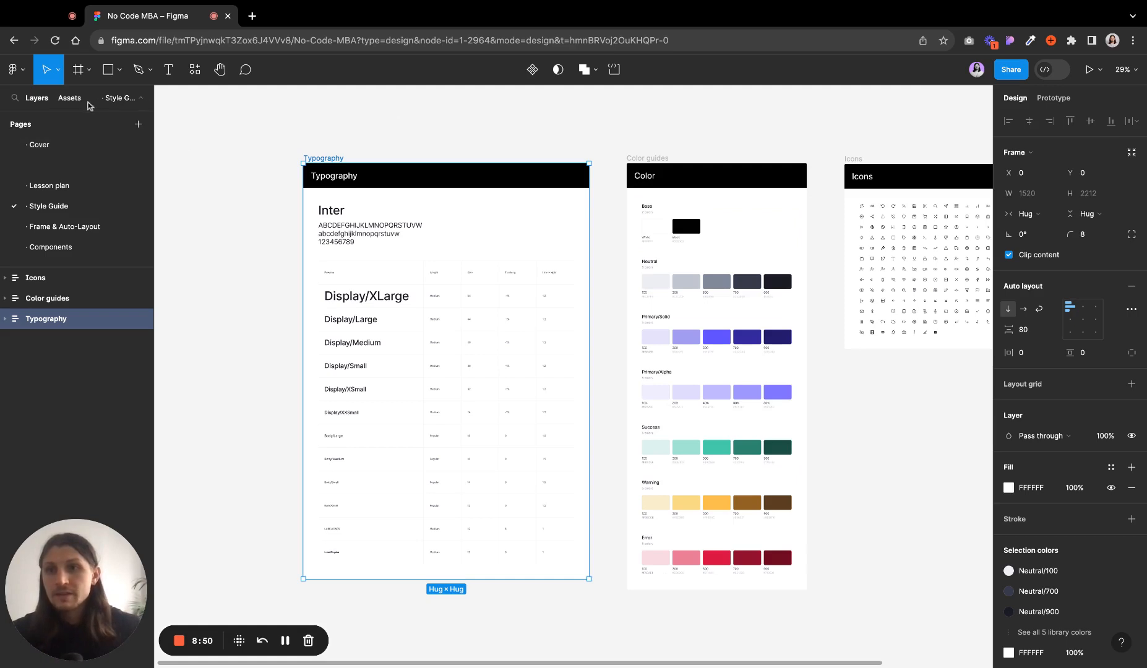
- Collapse and expand the pages list in the layers panel
{"action": "left_click", "coordinate": [139, 99]}
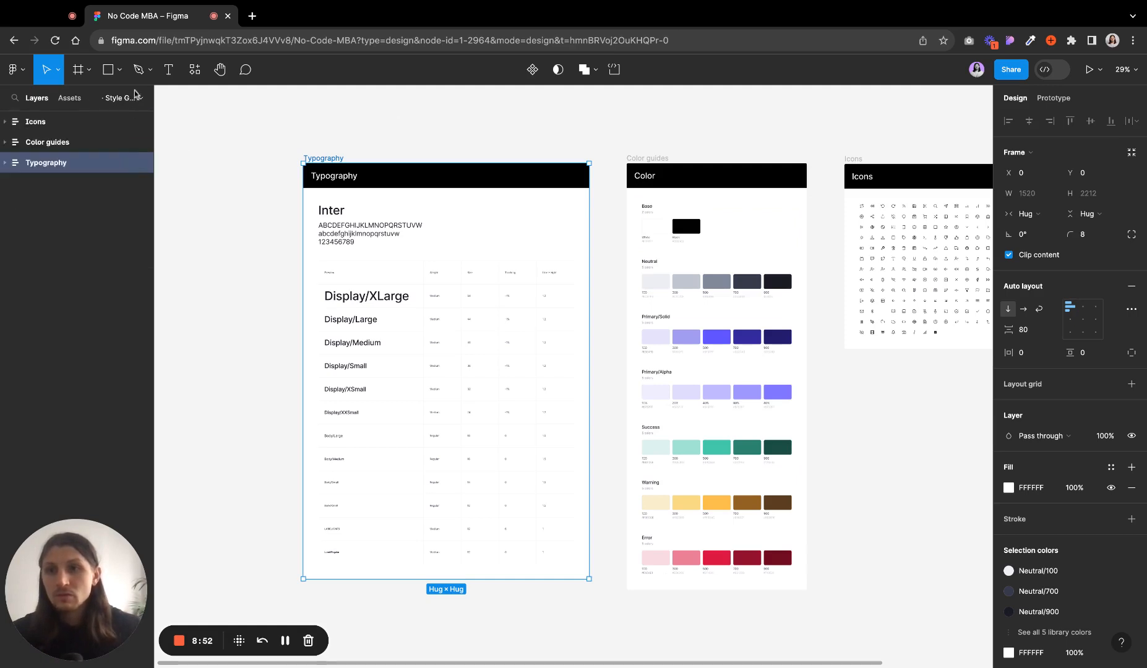
{"action": "left_click", "coordinate": [140, 100]}
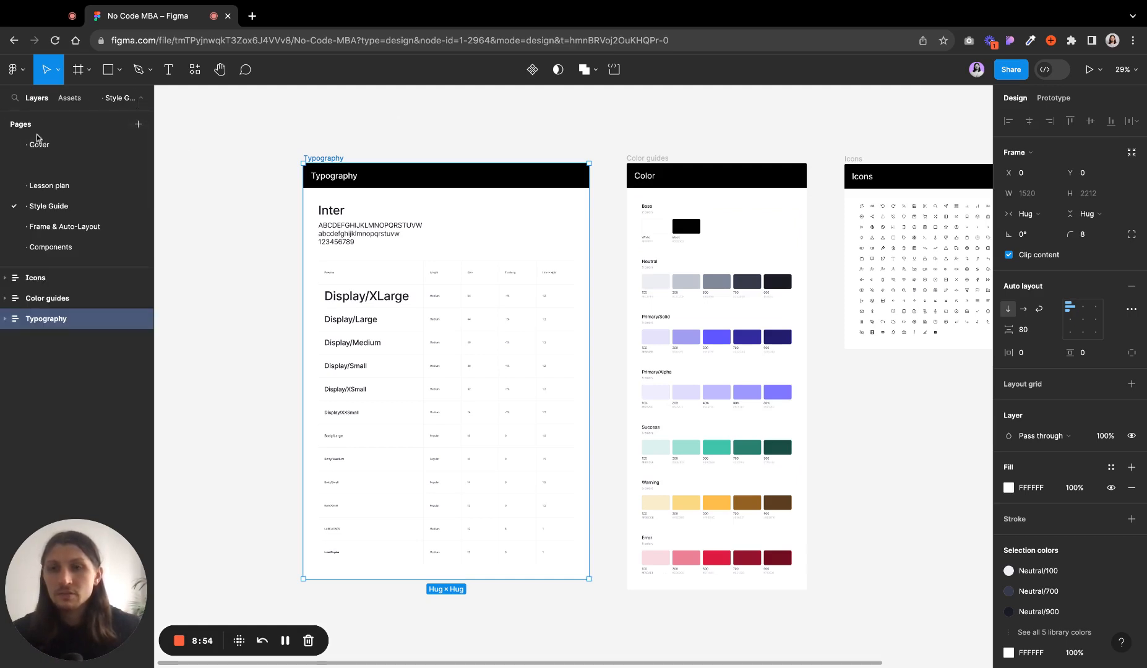
{"action": "left_click", "coordinate": [141, 100]}
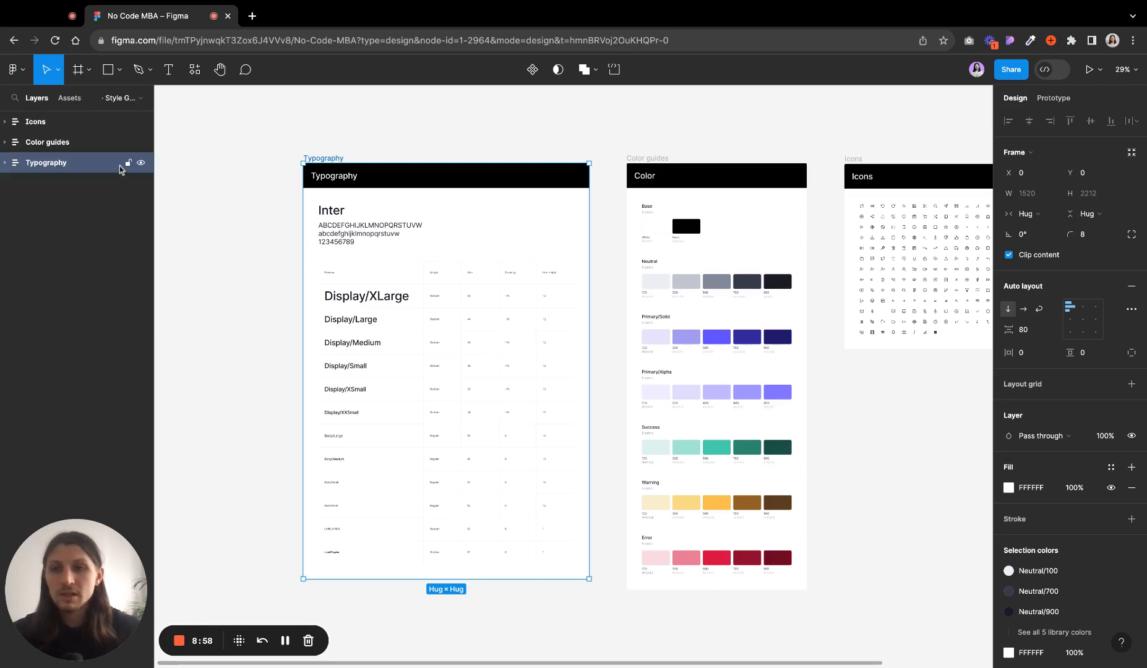
{"action": "left_click", "coordinate": [136, 100]}
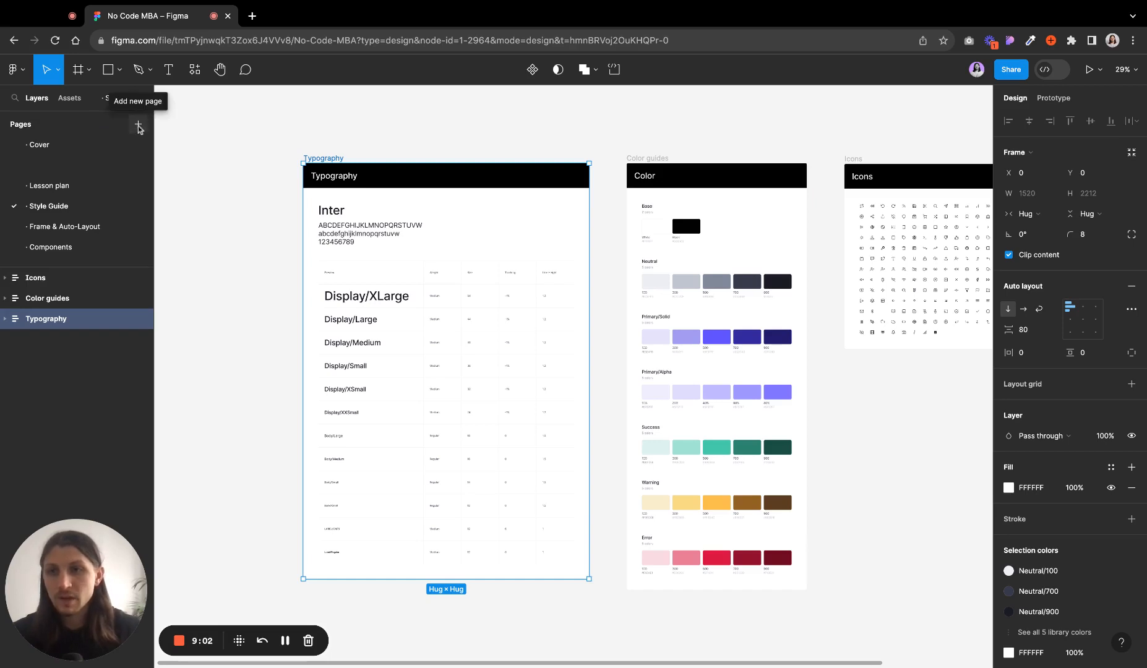
- Add a new page to the file and delete it again
{"action": "left_click", "coordinate": [138, 126]}
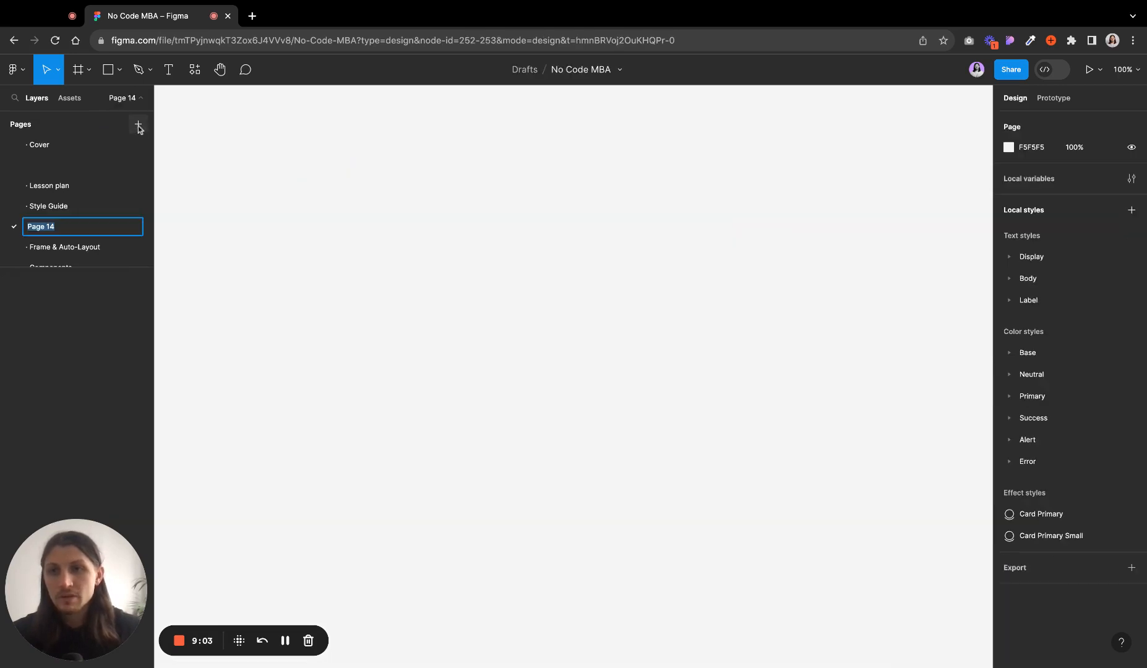
{"action": "key", "text": "Return"}
{"action": "left_click", "coordinate": [17, 206]}
{"action": "right_click", "coordinate": [64, 222]}
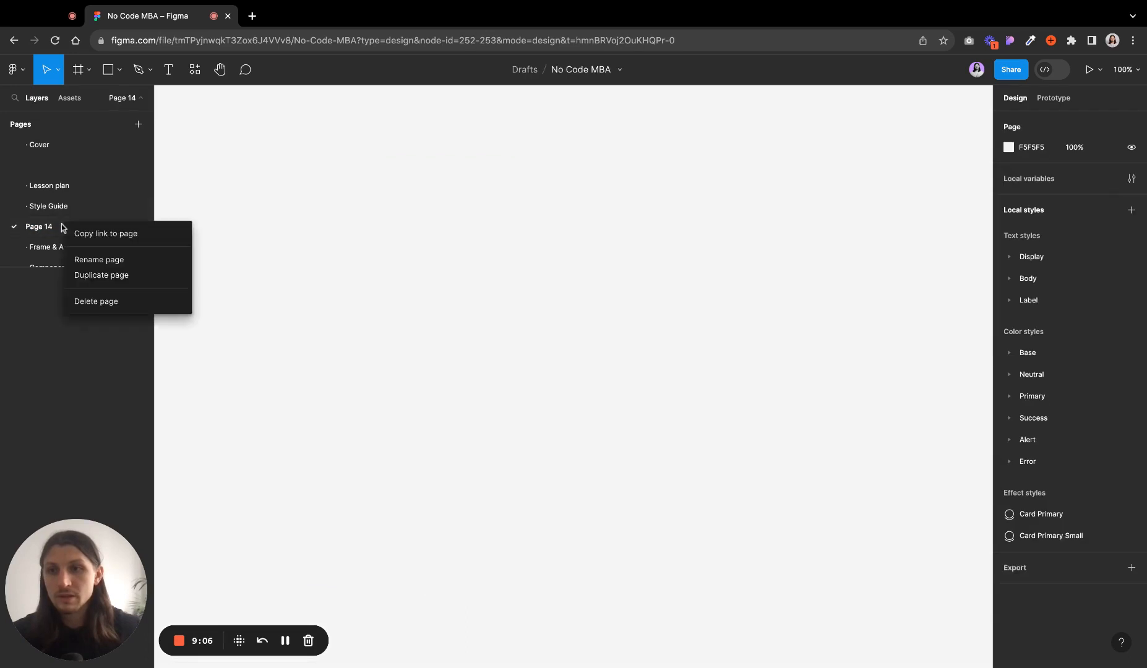
{"action": "left_click", "coordinate": [99, 304]}
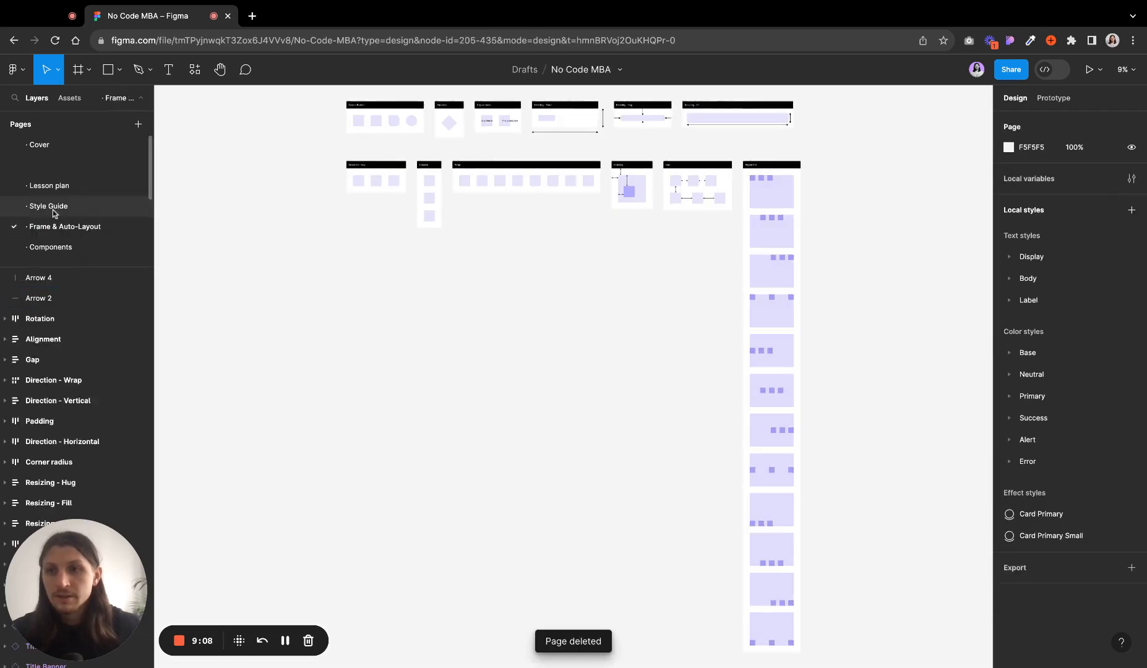
- Return to the Style Guide page and select its frames in the layers list, expanding Typography to select Title Banner
{"action": "left_click", "coordinate": [52, 210]}
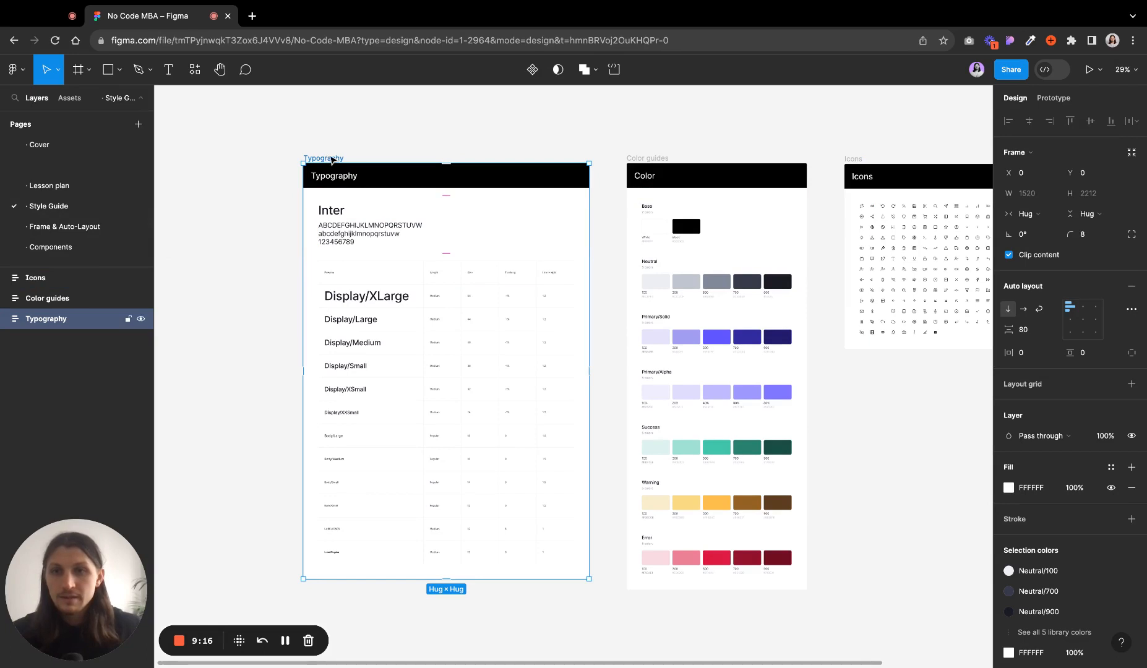
{"action": "left_click", "coordinate": [66, 298]}
{"action": "left_click", "coordinate": [74, 279]}
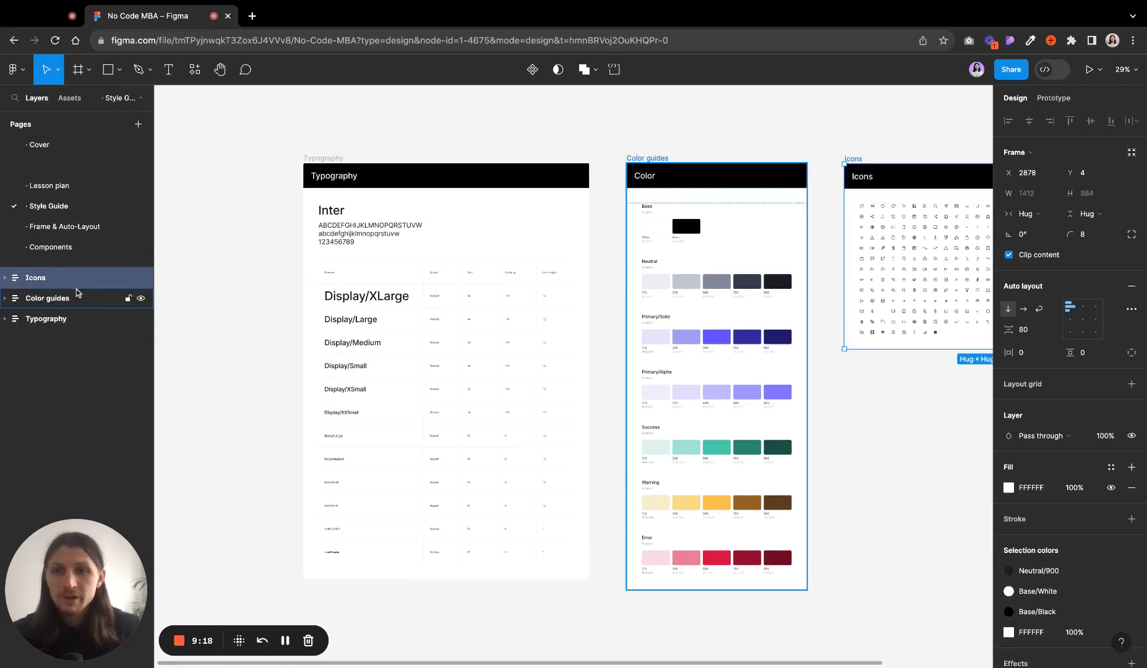
{"action": "left_click", "coordinate": [77, 297]}
{"action": "left_click", "coordinate": [82, 321]}
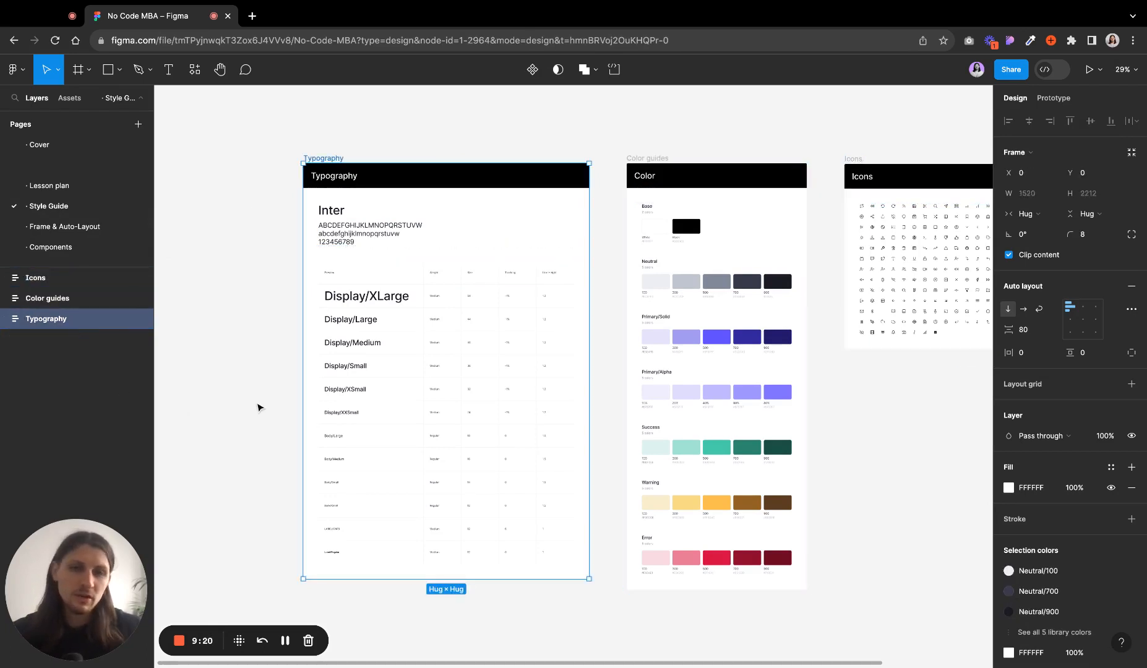
{"action": "left_click", "coordinate": [5, 319]}
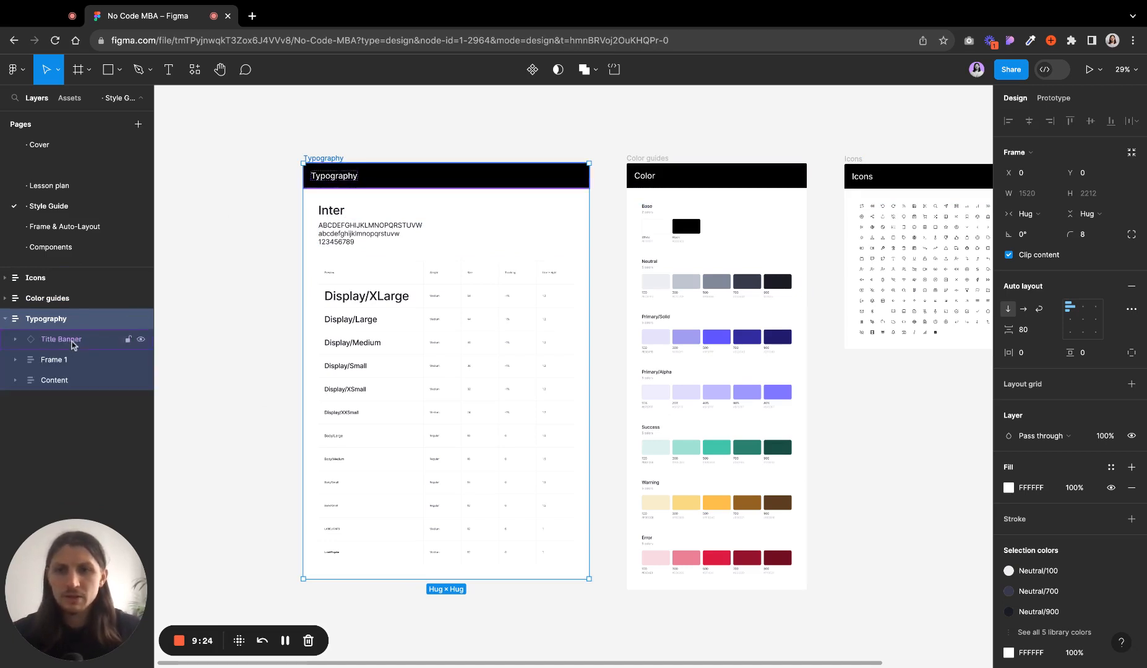
{"action": "left_click", "coordinate": [72, 344]}
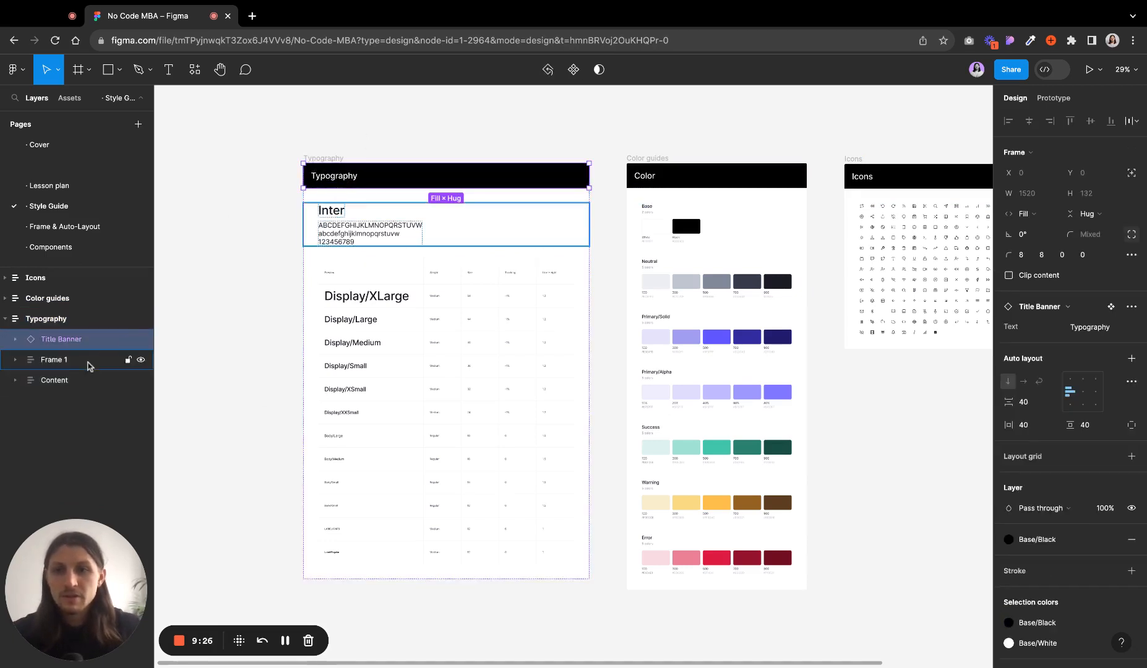
- Expand the Content frame in the Typography frame and select its nested Typography layer and Display text rows
{"action": "left_click", "coordinate": [79, 381]}
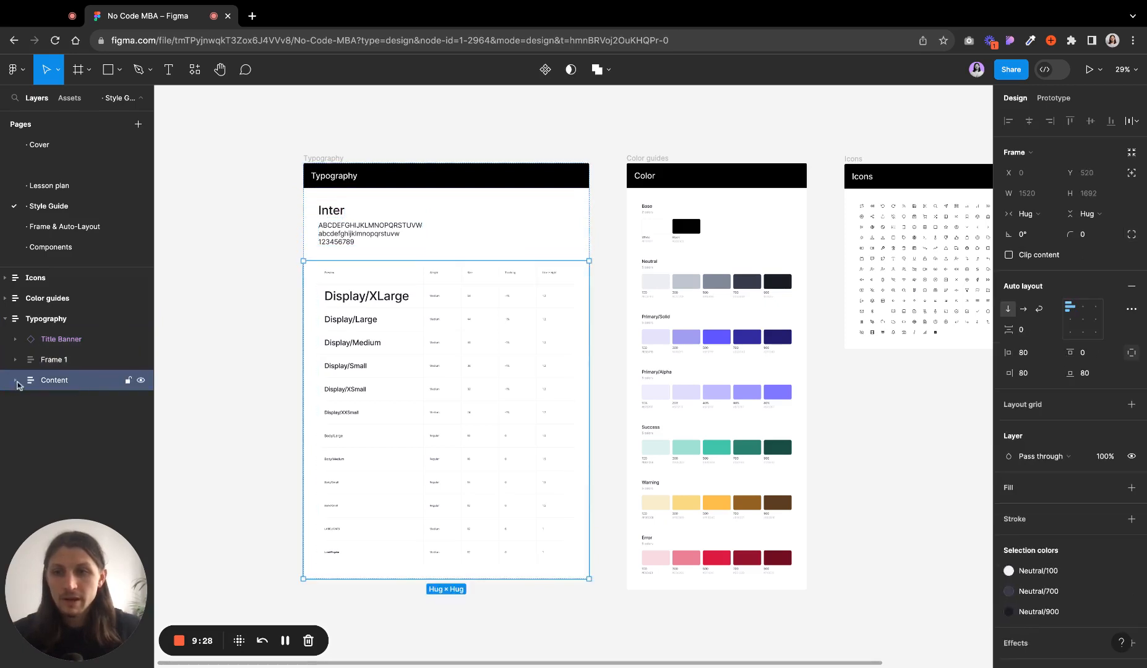
{"action": "left_click", "coordinate": [14, 380]}
{"action": "left_click", "coordinate": [91, 403]}
{"action": "left_click", "coordinate": [90, 421]}
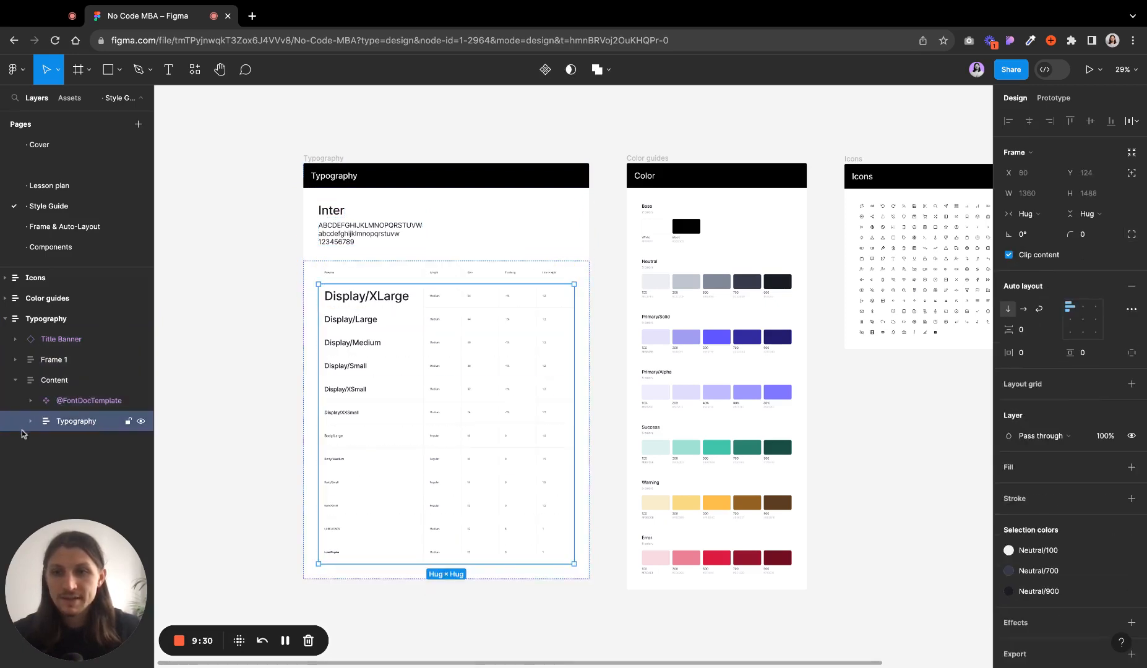
{"action": "left_click", "coordinate": [31, 422]}
{"action": "left_click", "coordinate": [92, 461]}
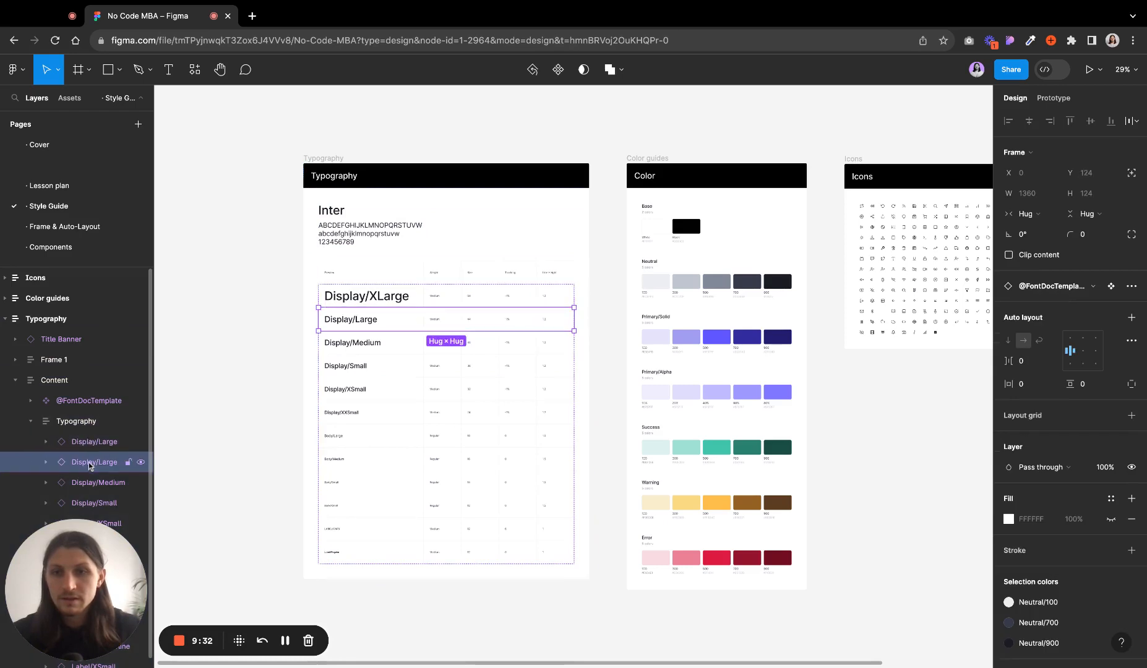
{"action": "left_click", "coordinate": [91, 482]}
{"action": "left_click", "coordinate": [91, 503]}
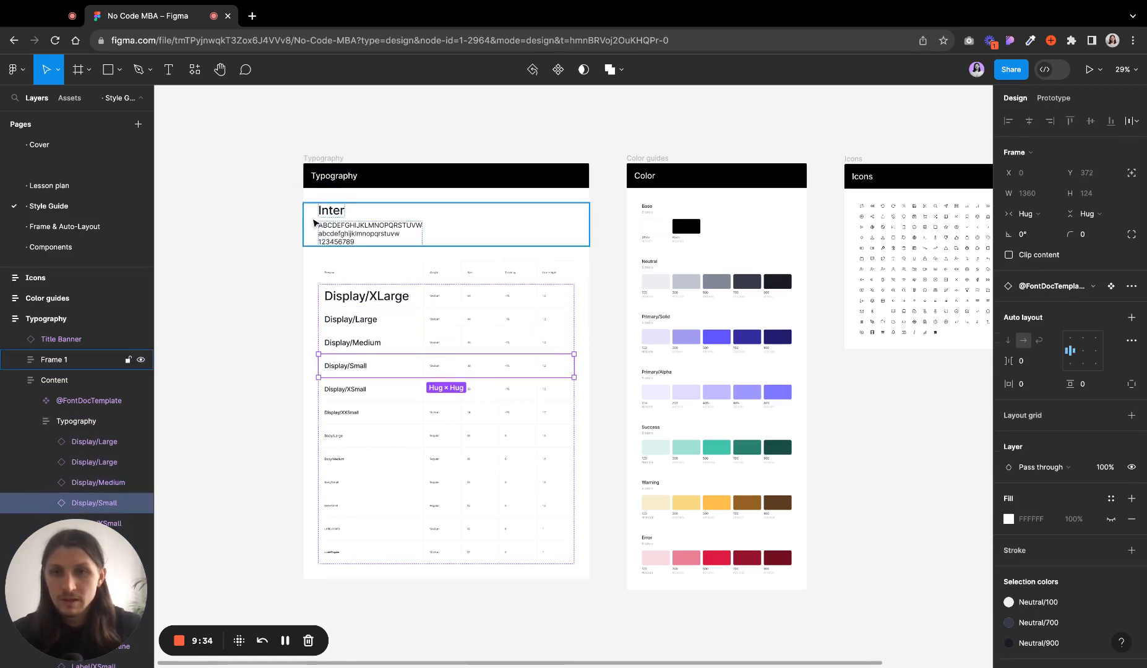
- Collapse the Content and Typography layers, then select the Typography, Color guides and Icons frames in turn
{"action": "left_click", "coordinate": [16, 380]}
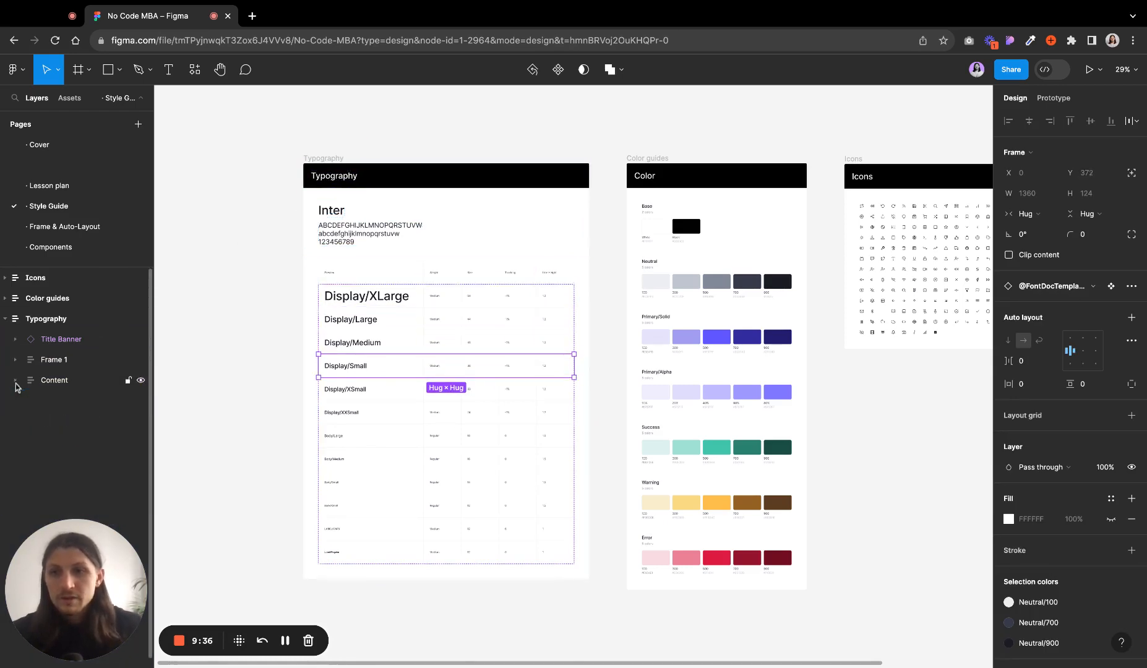
{"action": "left_click", "coordinate": [5, 319]}
{"action": "left_click", "coordinate": [64, 321]}
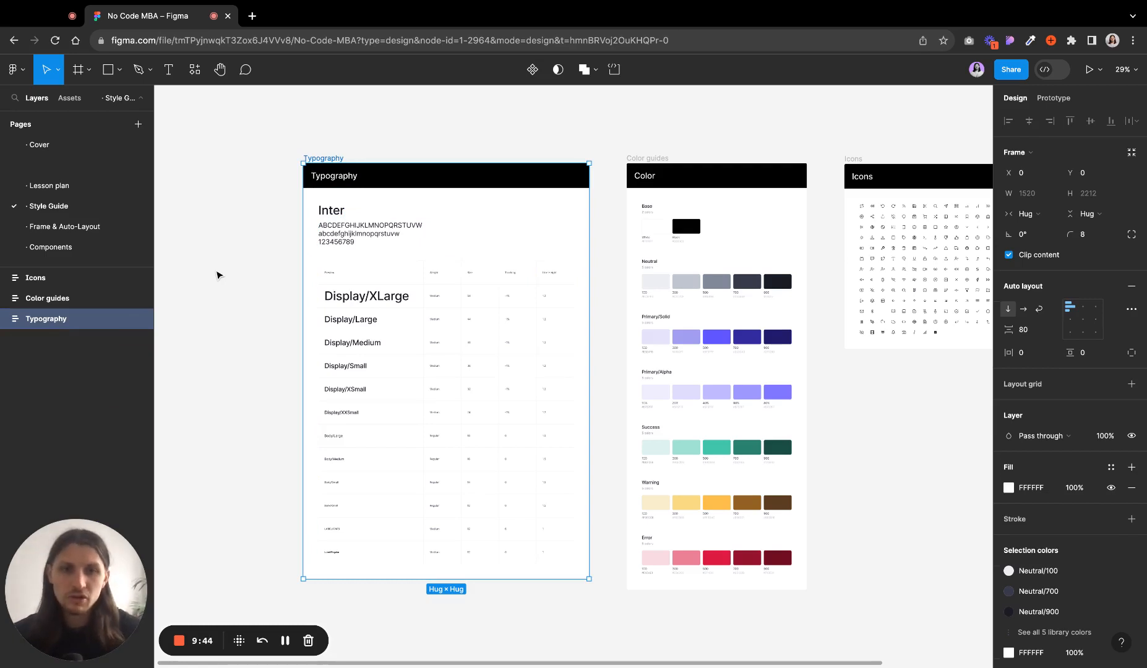
{"action": "left_click", "coordinate": [77, 299]}
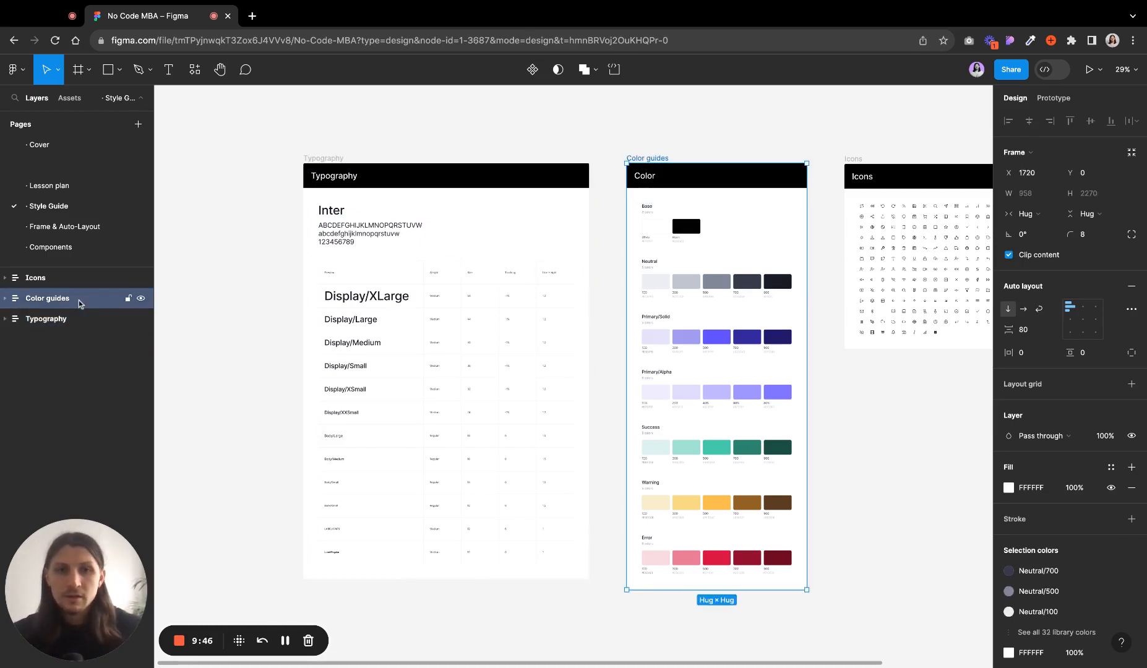
{"action": "left_click", "coordinate": [69, 280]}
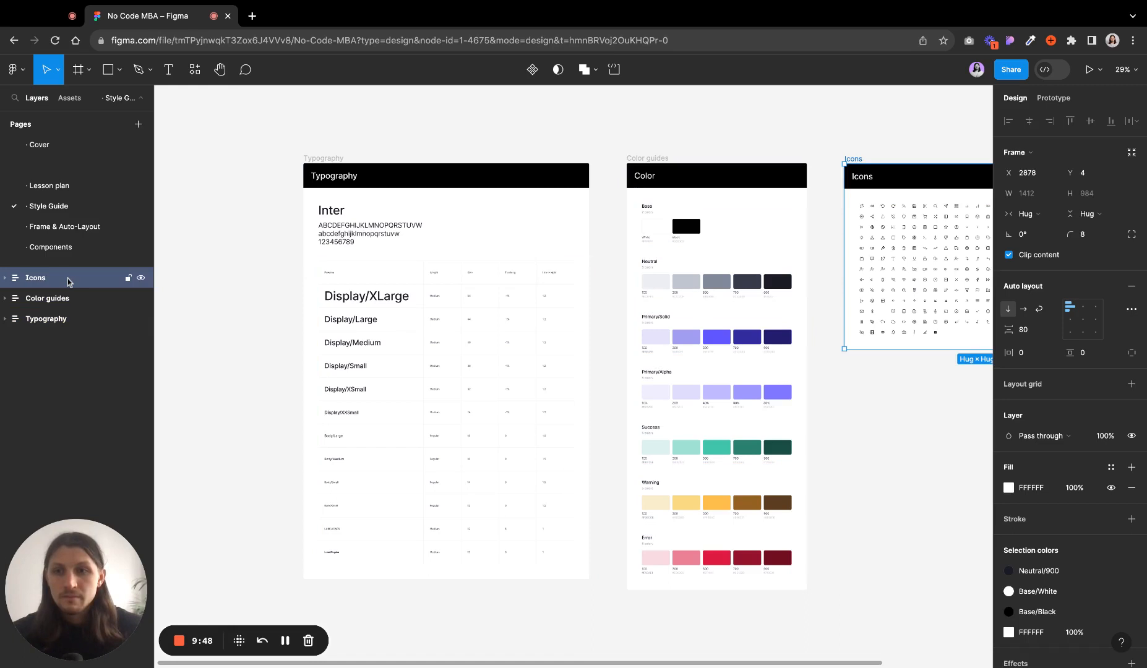
- Toggle the Icons frame's visibility off and back on
{"action": "left_click", "coordinate": [141, 278]}
{"action": "left_click", "coordinate": [142, 279]}
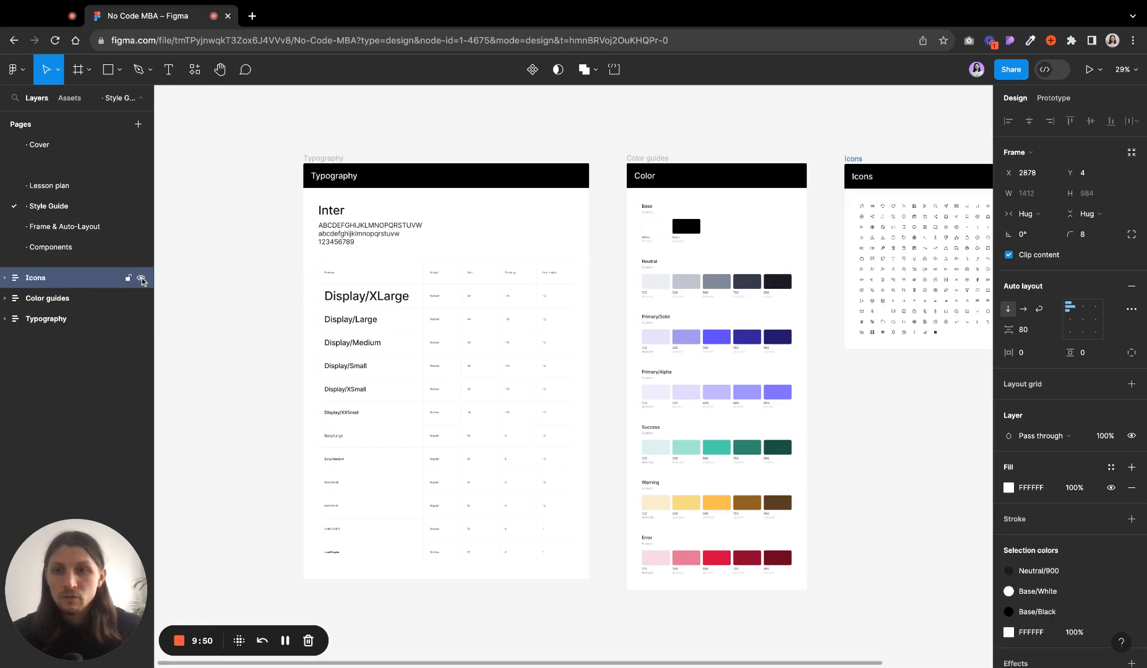
{"action": "left_click", "coordinate": [143, 280]}
{"action": "left_click", "coordinate": [143, 280]}
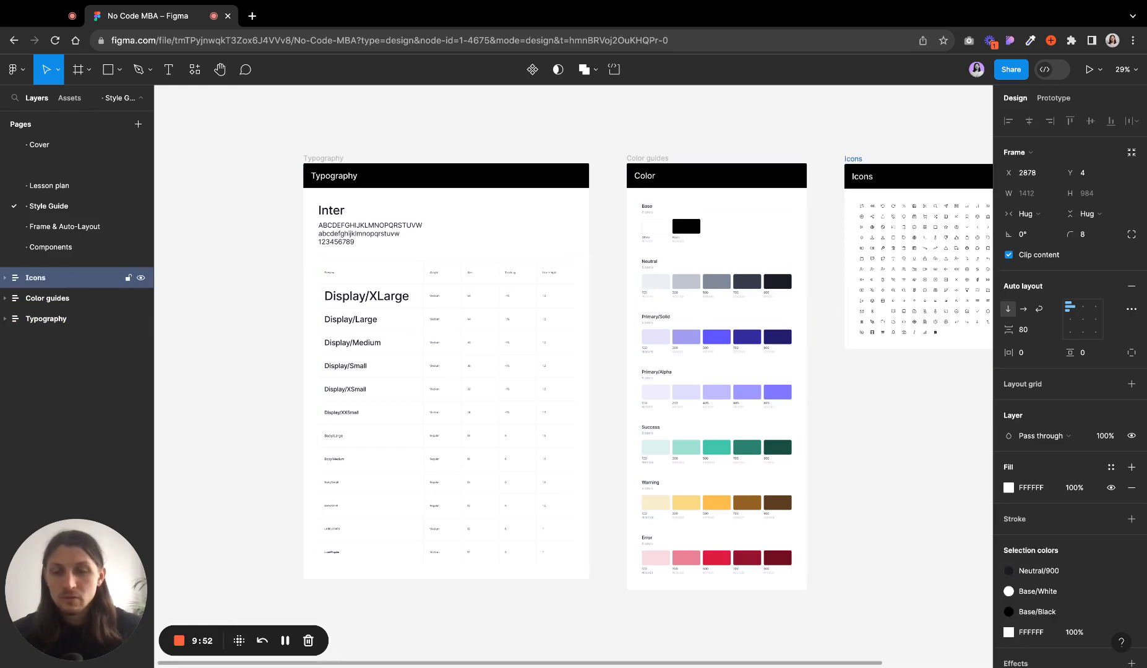
- Lock the Icons frame and try selecting an icon inside it on the canvas
{"action": "left_click", "coordinate": [128, 278]}
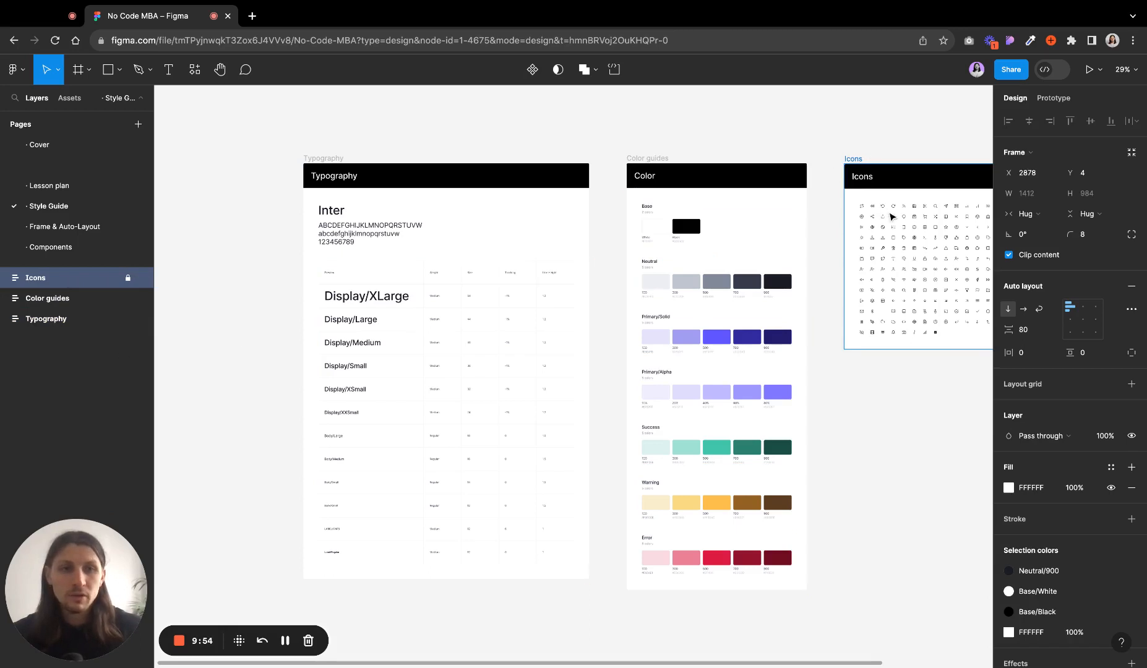
{"action": "left_click", "coordinate": [891, 216]}
{"action": "left_click", "coordinate": [797, 195]}
{"action": "left_click", "coordinate": [862, 160]}
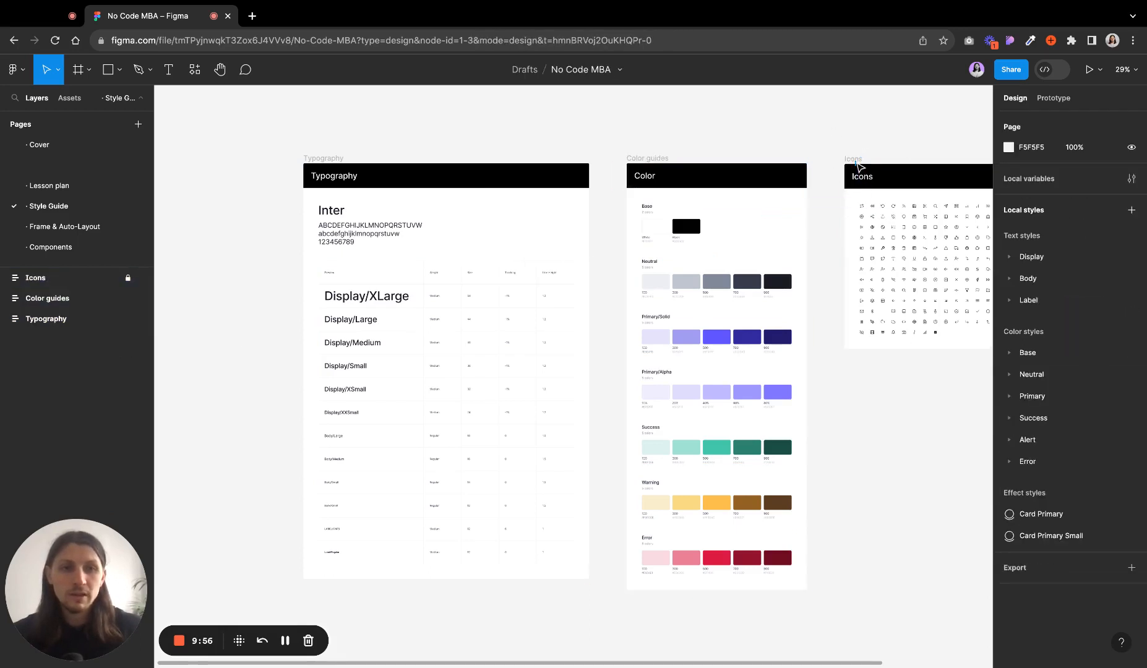
- Unlock the Icons frame and deselect it
{"action": "left_click", "coordinate": [102, 280]}
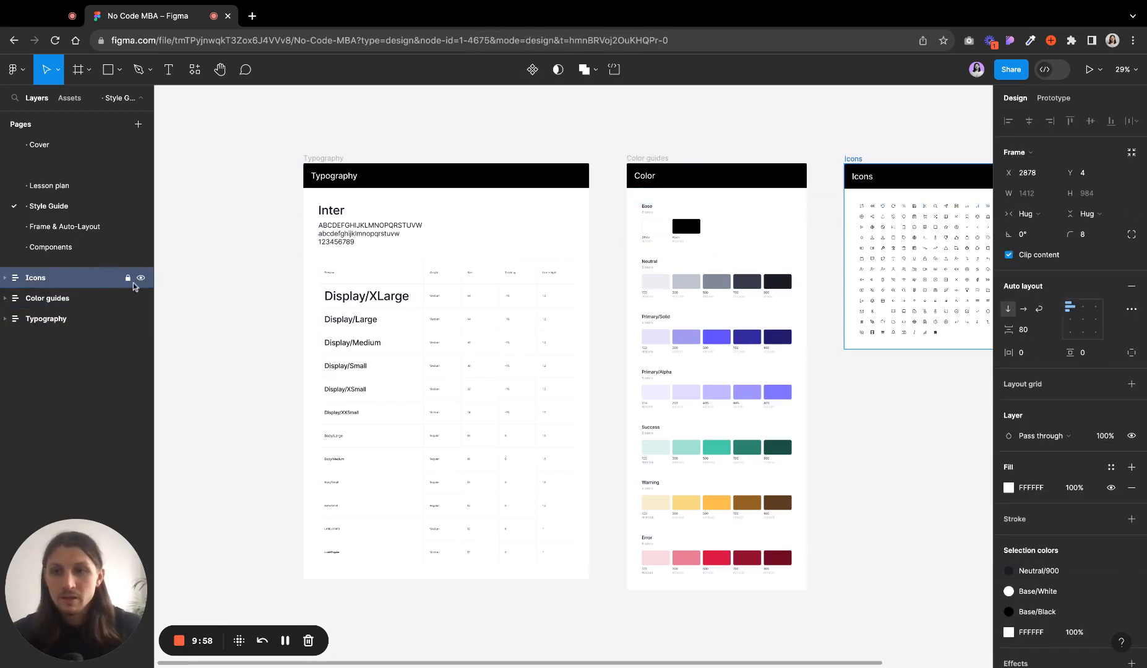
{"action": "left_click", "coordinate": [128, 280]}
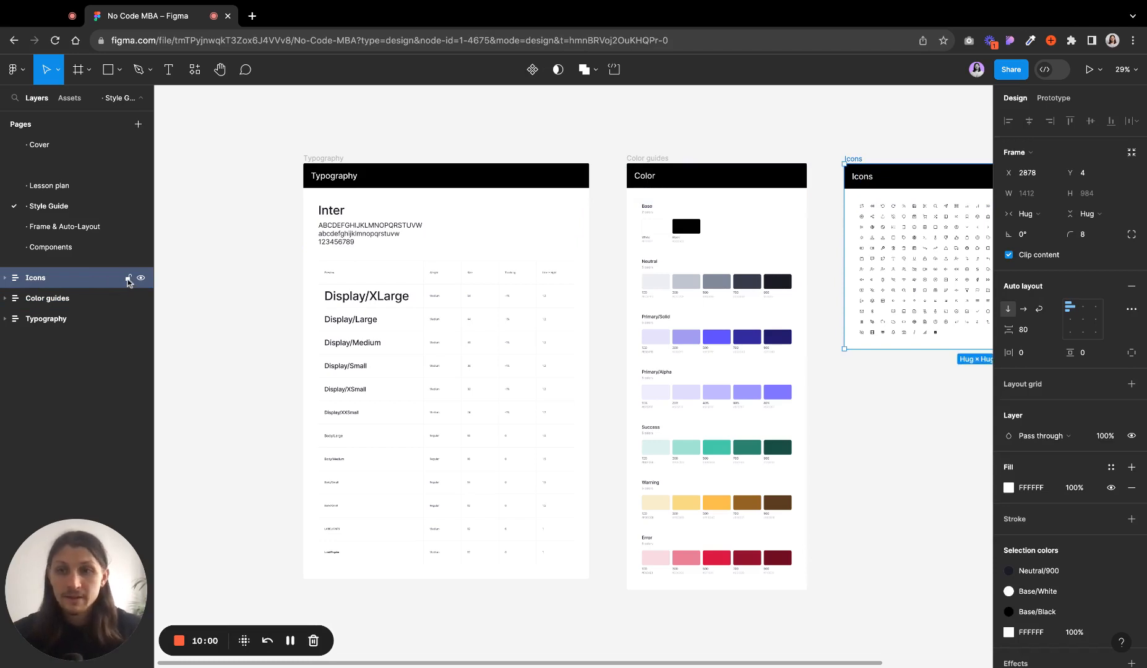
{"action": "left_click", "coordinate": [235, 405]}
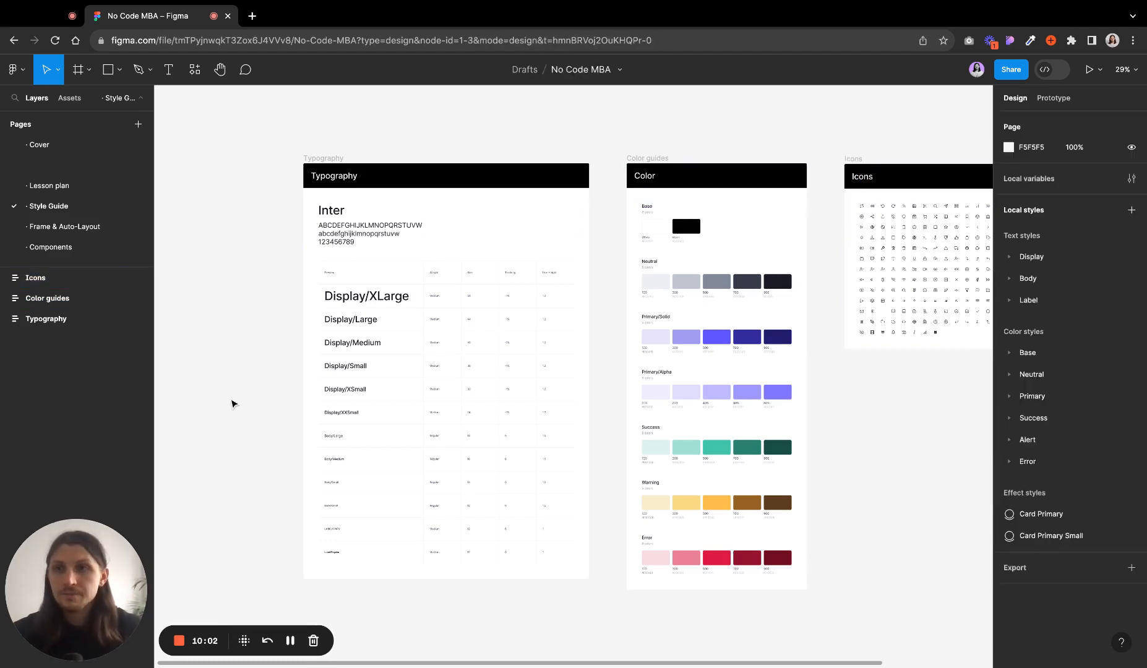
- Search the page's layers for nav and select the navigation icon from the results
{"action": "left_click", "coordinate": [16, 99]}
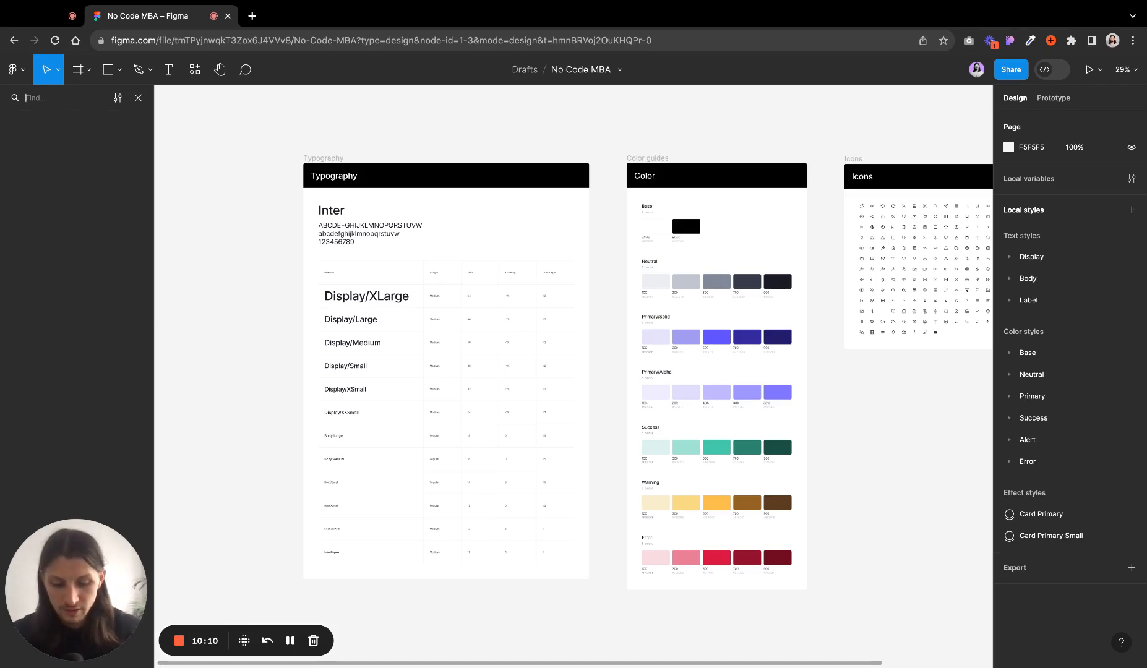
{"action": "type", "text": "nav"}
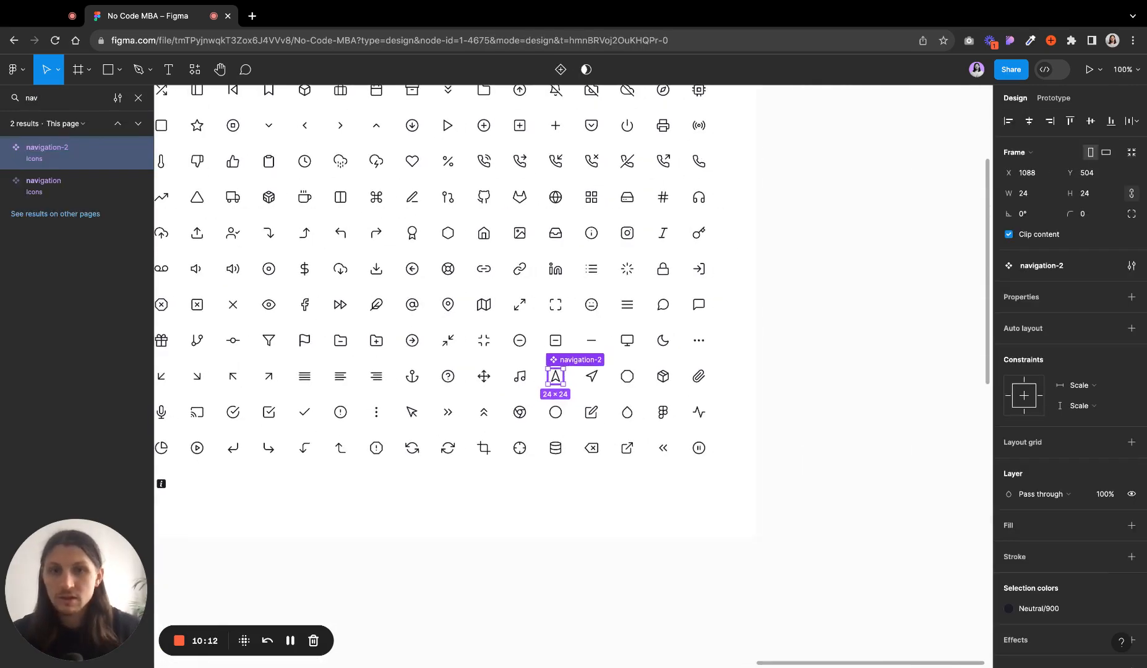
{"action": "left_click", "coordinate": [52, 196]}
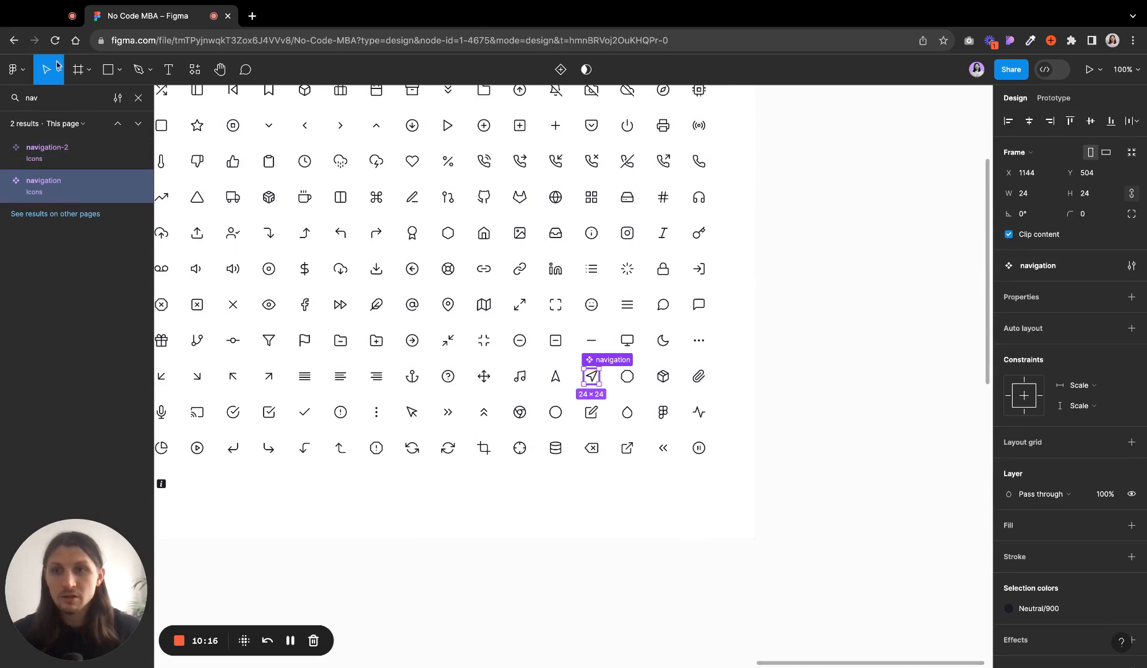
{"action": "key", "text": "Escape"}
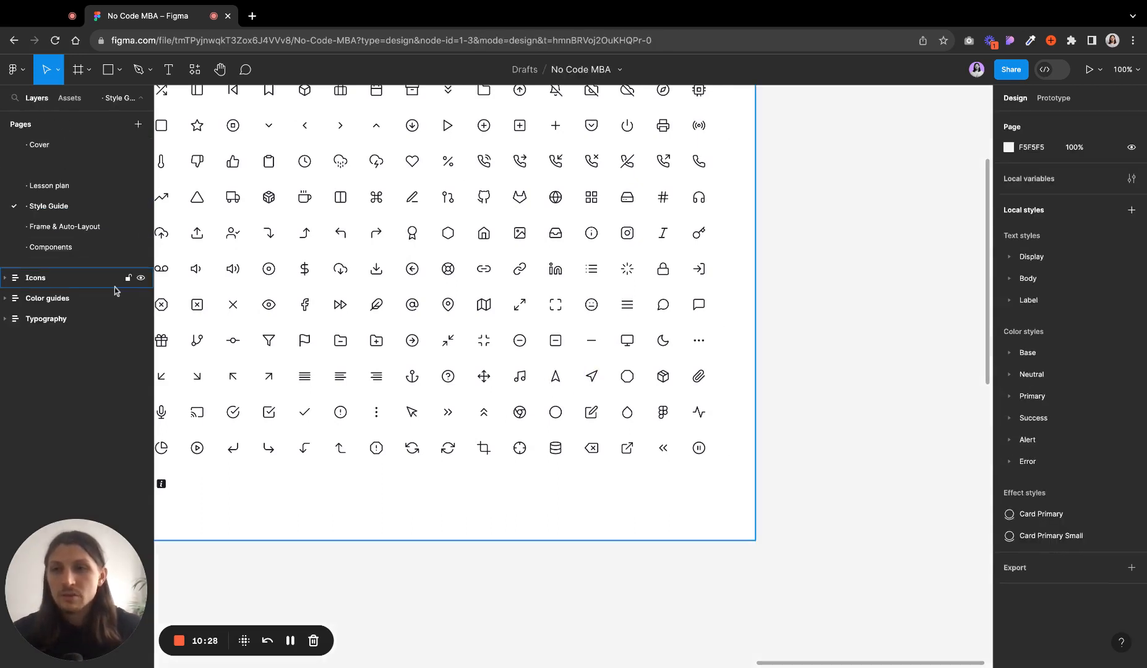
- Search the assets for button, place a Button instance on the canvas and delete it
{"action": "left_click", "coordinate": [65, 102]}
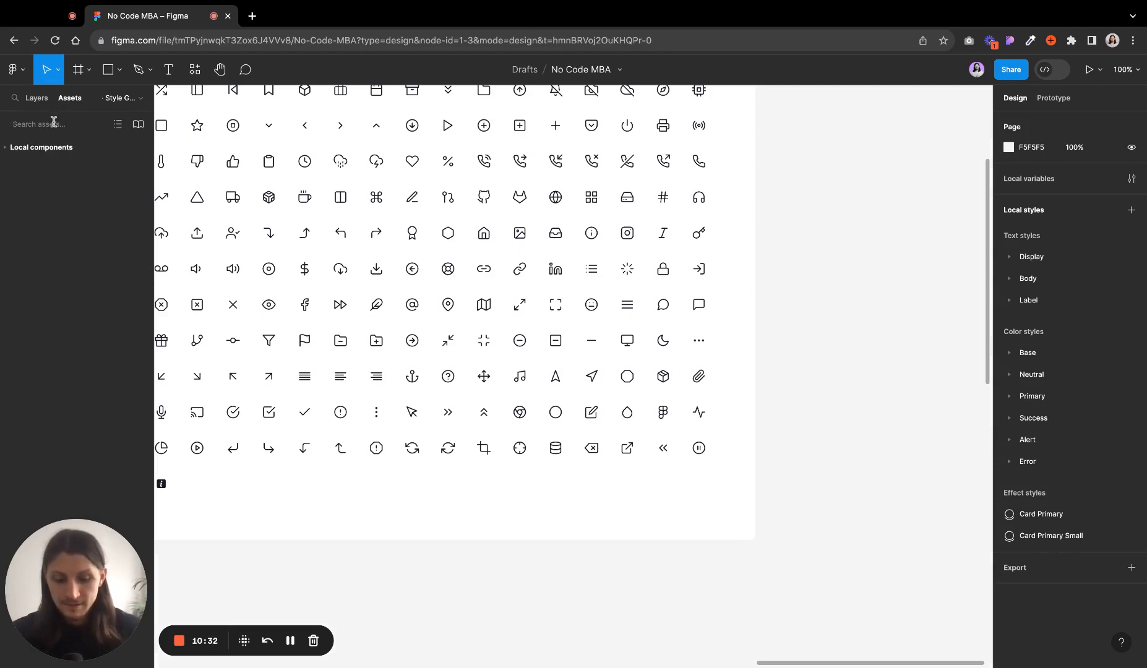
{"action": "type", "text": "button"}
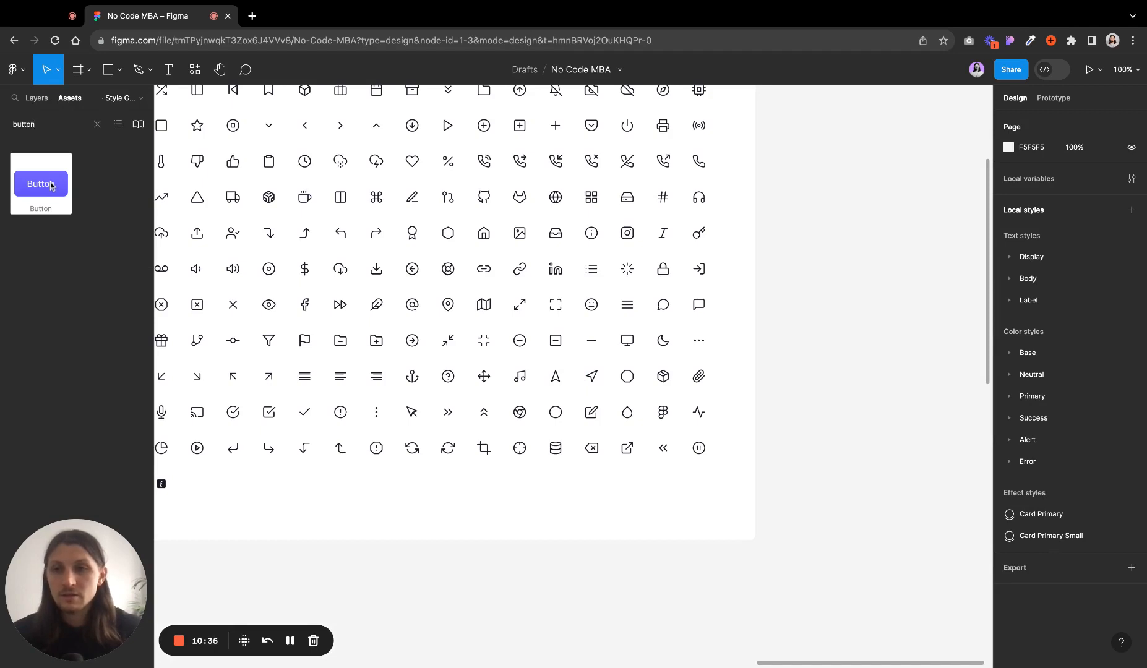
{"action": "left_click_drag", "start_coordinate": [51, 187], "coordinate": [893, 306]}
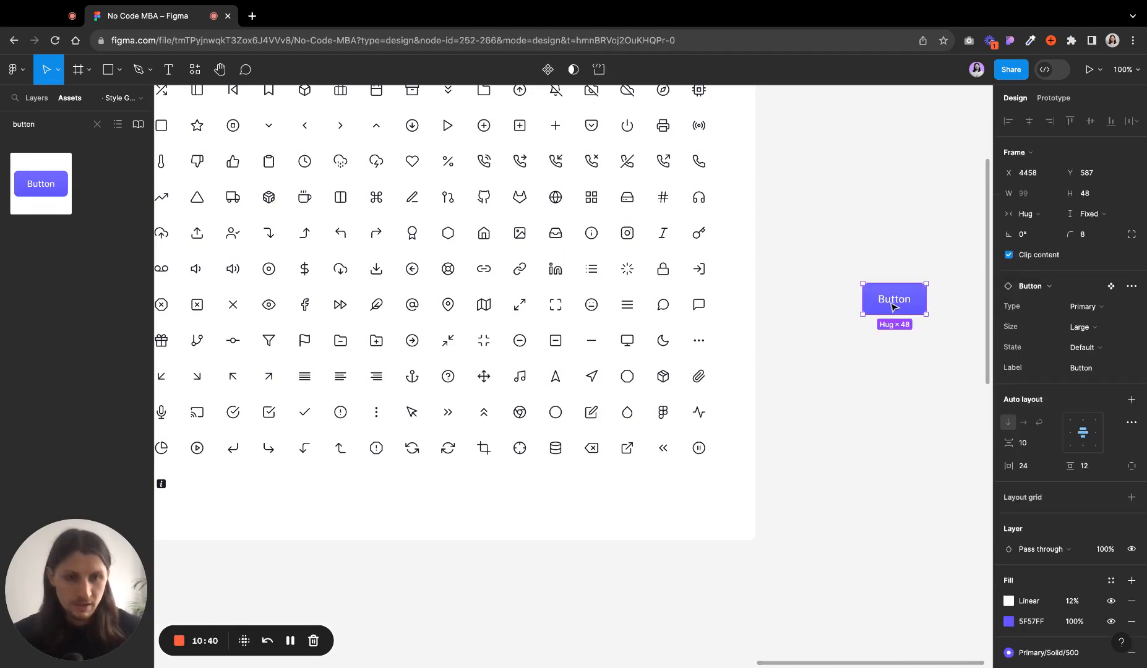
{"action": "key", "text": "Delete"}
- Search the assets for chevron, drop a chevron-left icon above the Typography frame and delete it
{"action": "scroll", "coordinate": [753, 379], "scroll_direction": "down", "scroll_amount": 8}
{"action": "scroll", "coordinate": [476, 309], "scroll_direction": "left", "scroll_amount": 5}
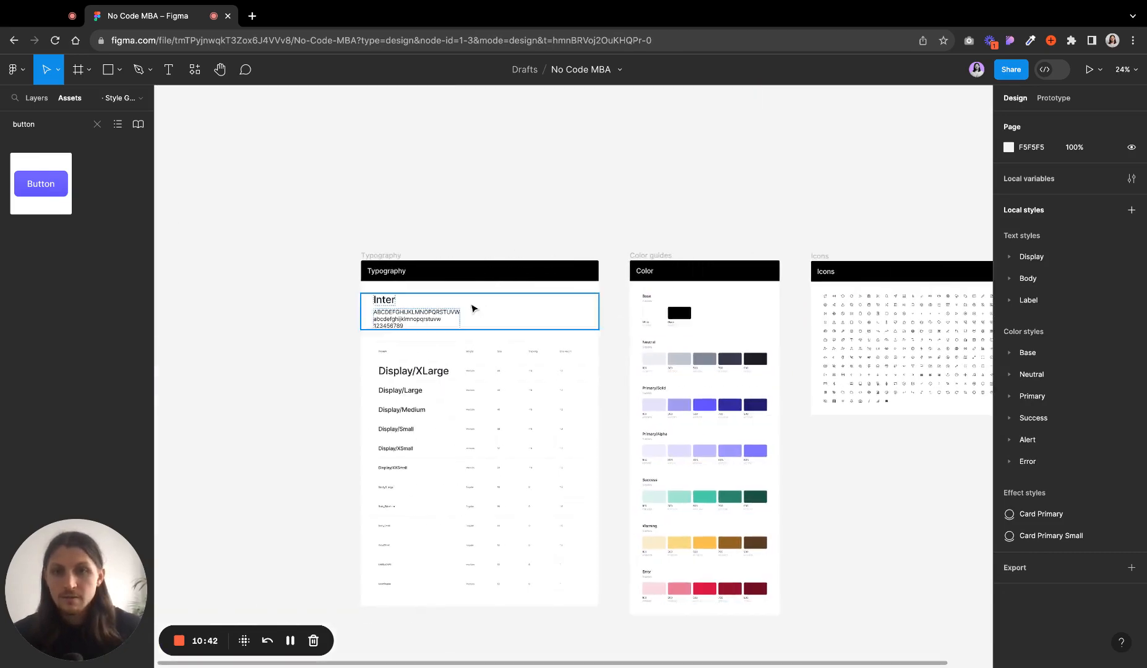
{"action": "left_click", "coordinate": [48, 121]}
{"action": "left_click", "coordinate": [48, 122]}
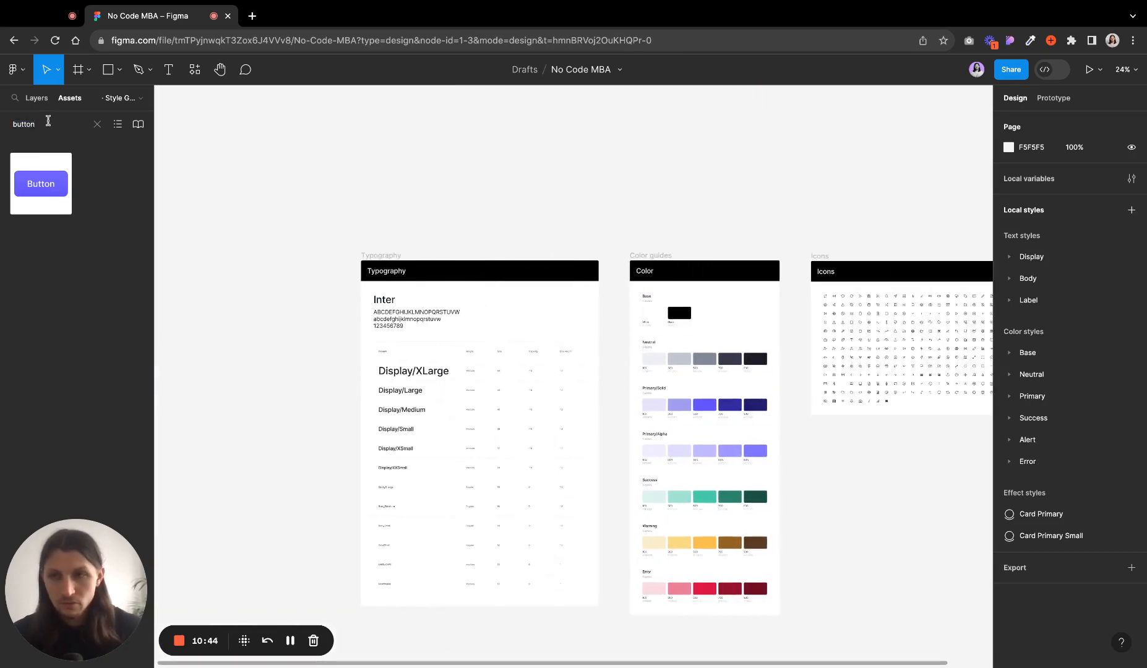
{"action": "double_click", "coordinate": [48, 122]}
{"action": "type", "text": "chevron"}
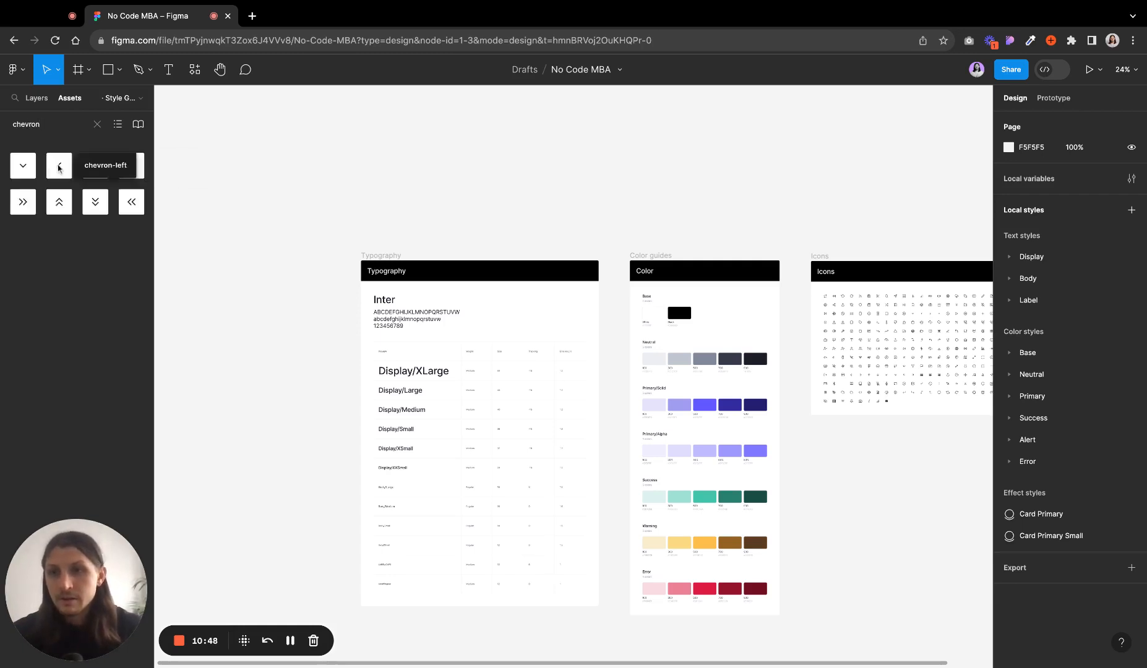
{"action": "left_click_drag", "start_coordinate": [61, 167], "coordinate": [357, 169]}
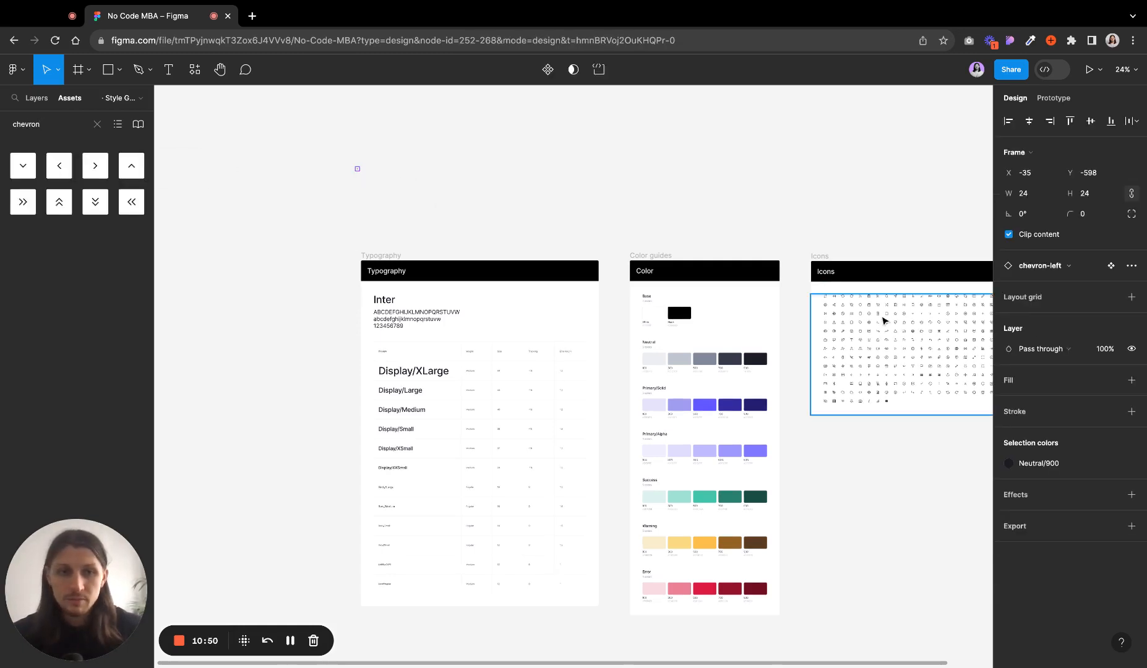
{"action": "scroll", "coordinate": [513, 174], "scroll_direction": "up", "scroll_amount": 5}
{"action": "scroll", "coordinate": [291, 204], "scroll_direction": "left", "scroll_amount": 3}
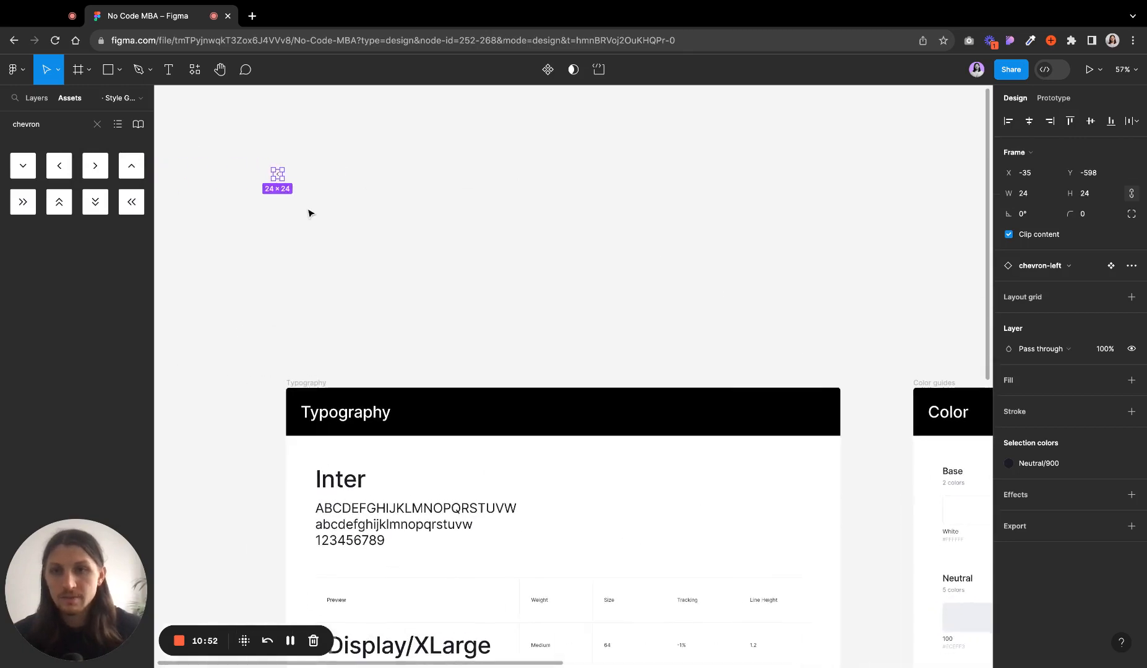
{"action": "left_click", "coordinate": [220, 145]}
{"action": "left_click_drag", "start_coordinate": [230, 138], "coordinate": [356, 273]}
{"action": "key", "text": "Delete"}
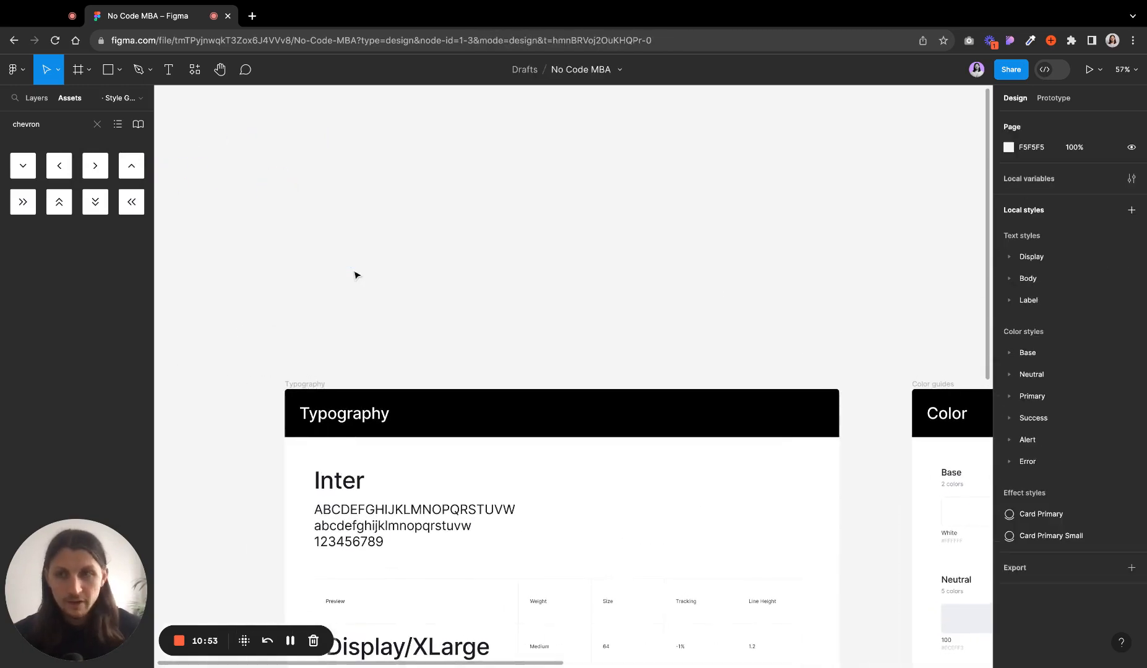
- Clear the asset search and browse the local components, expanding Components and the Style Guide Icons group
{"action": "left_click", "coordinate": [97, 124]}
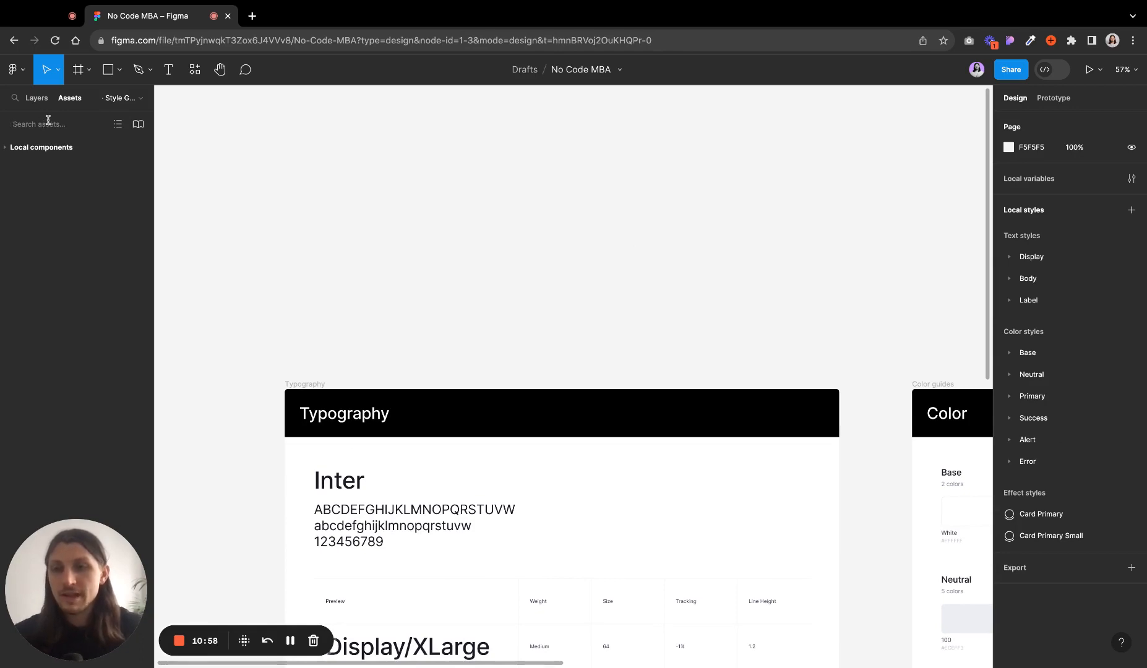
{"action": "left_click", "coordinate": [5, 149]}
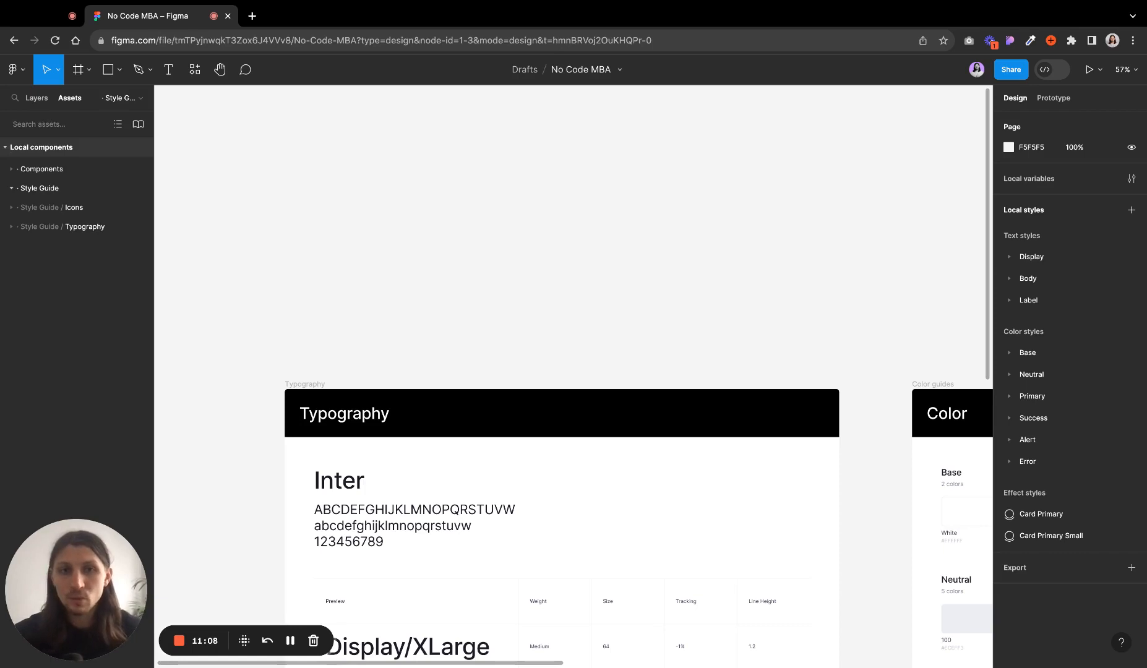
{"action": "scroll", "coordinate": [238, 153], "scroll_direction": "down", "scroll_amount": 4}
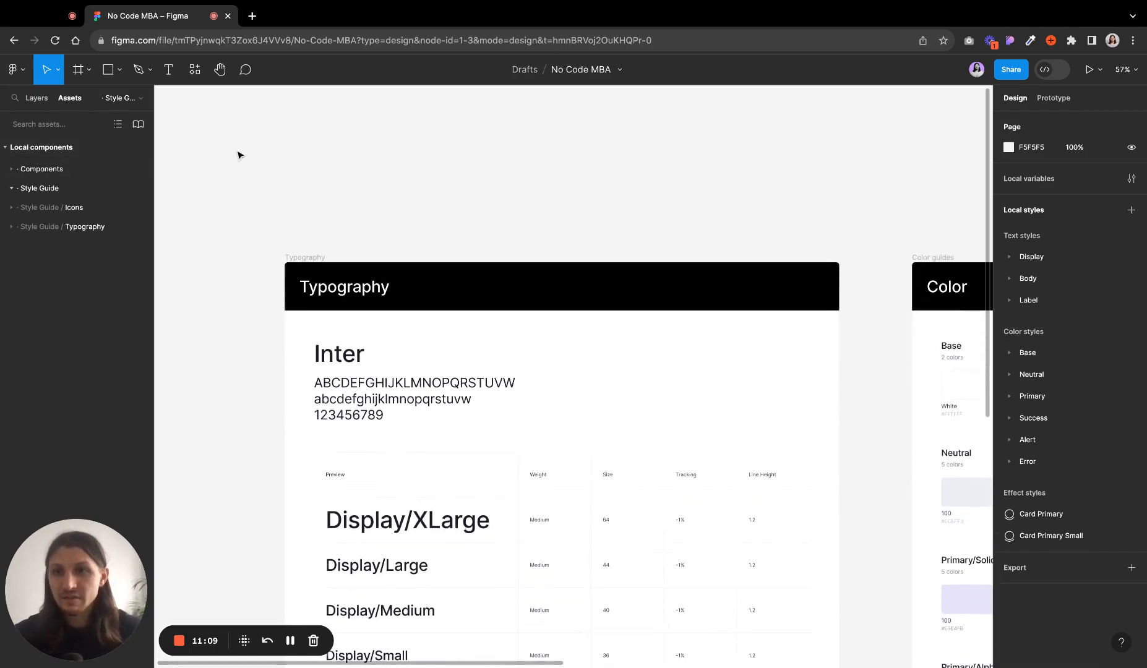
{"action": "left_click", "coordinate": [43, 169]}
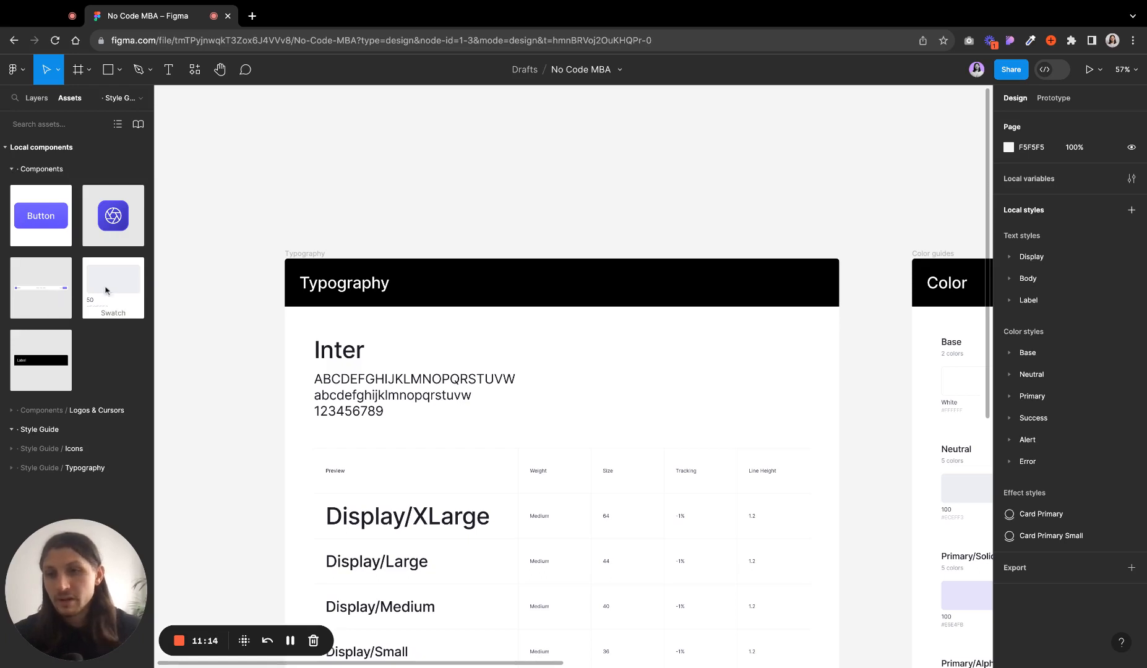
{"action": "left_click", "coordinate": [14, 170]}
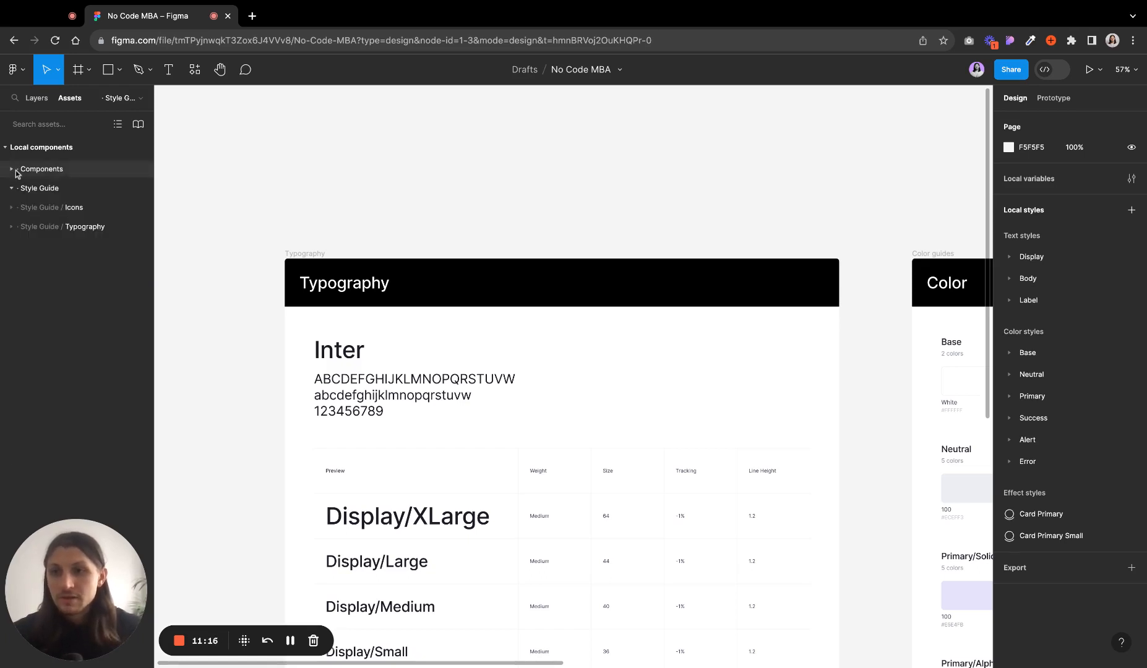
{"action": "left_click", "coordinate": [11, 209]}
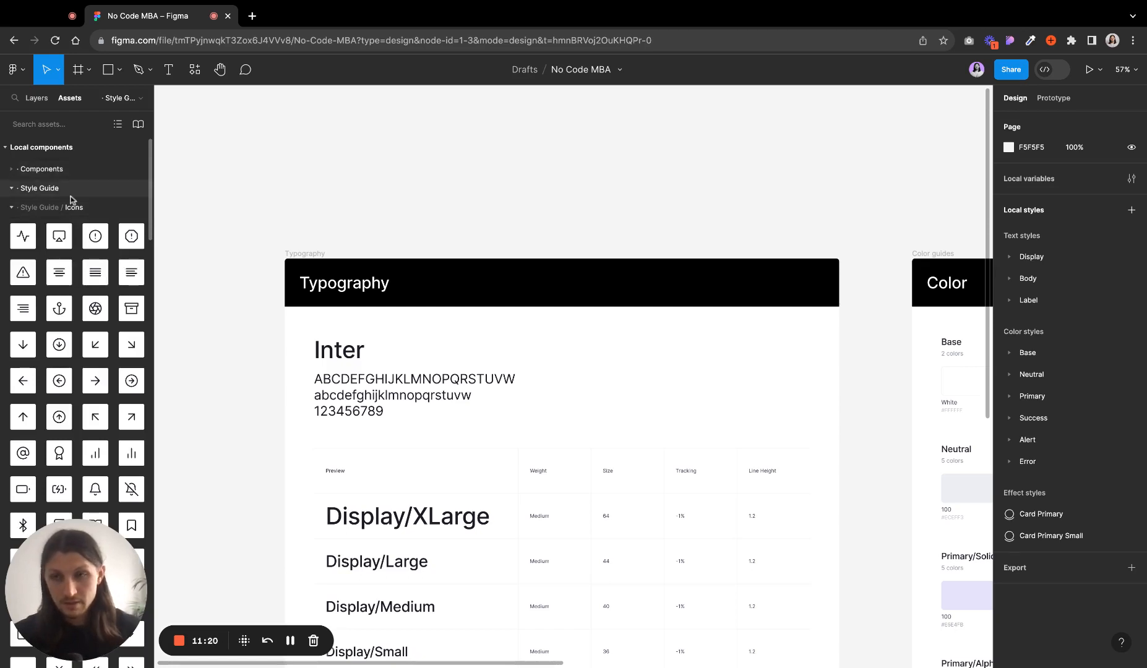
{"action": "scroll", "coordinate": [104, 255], "scroll_direction": "down", "scroll_amount": 2}
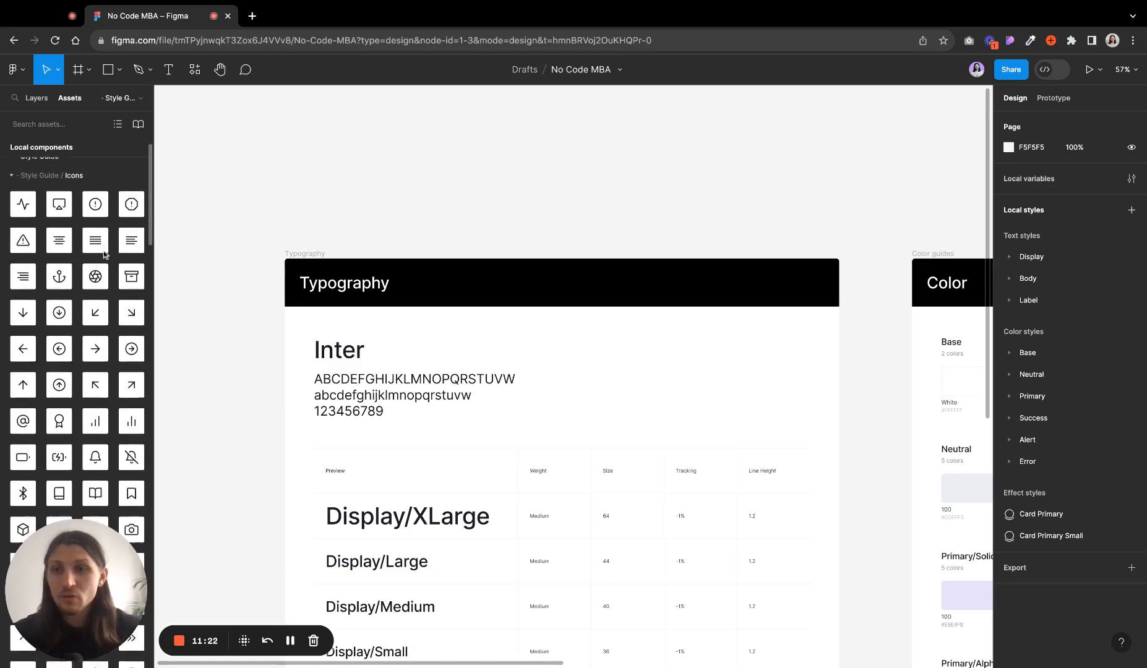
- Scroll through the icon components, then collapse the Icons group and the Local components list
{"action": "scroll", "coordinate": [74, 279], "scroll_direction": "down", "scroll_amount": 15}
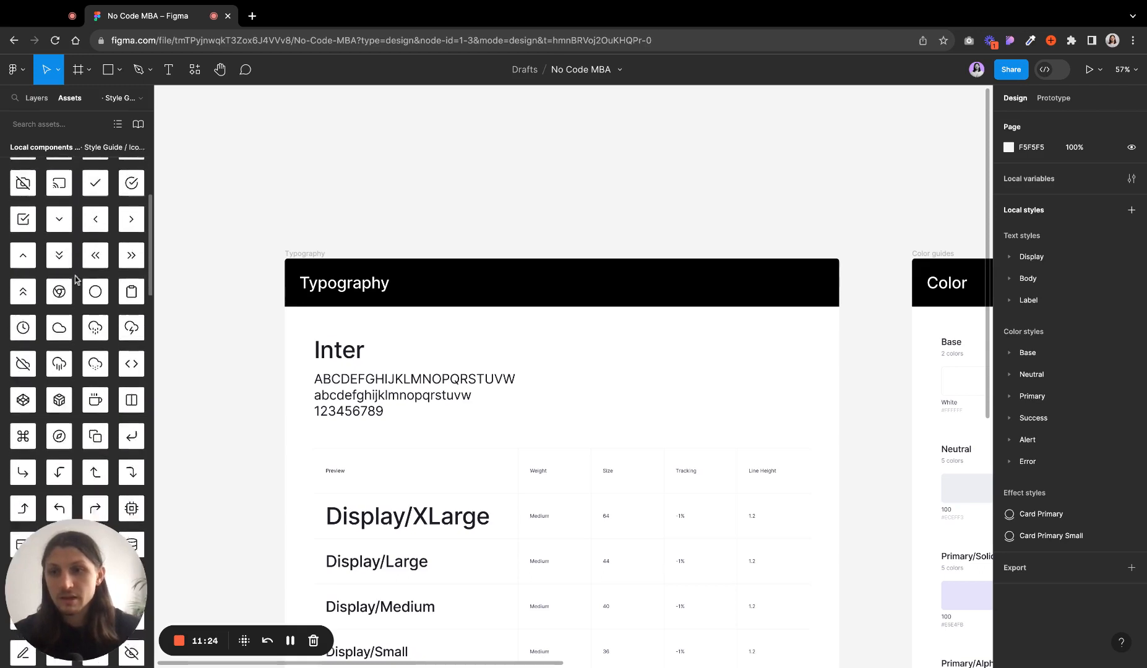
{"action": "scroll", "coordinate": [74, 279], "scroll_direction": "up", "scroll_amount": 15}
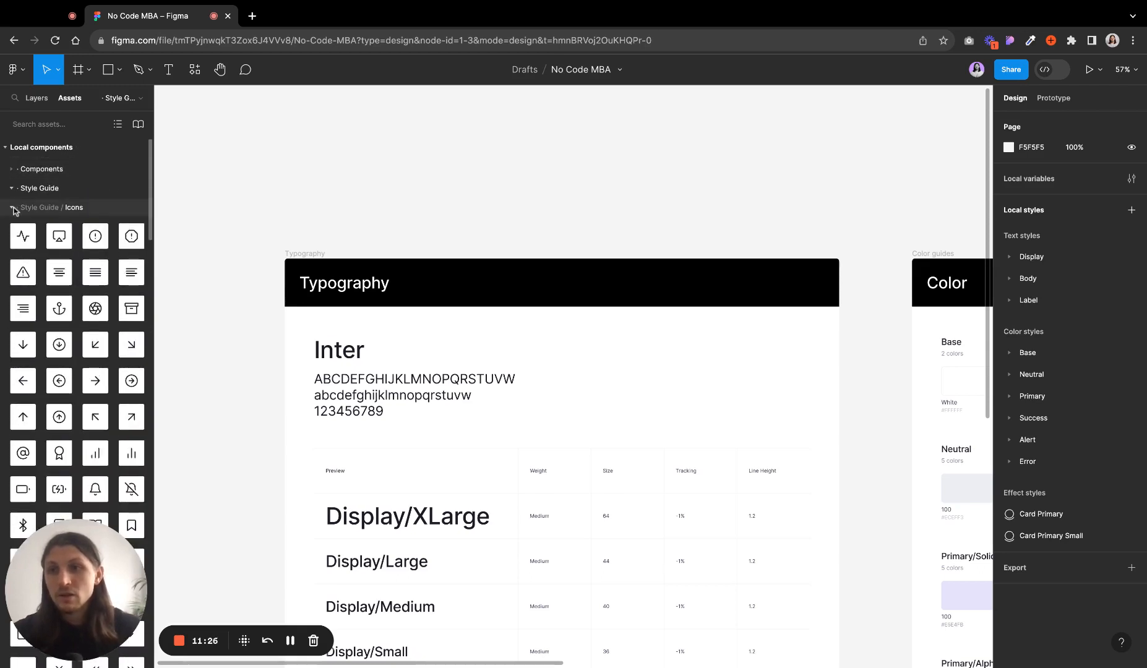
{"action": "left_click", "coordinate": [12, 208]}
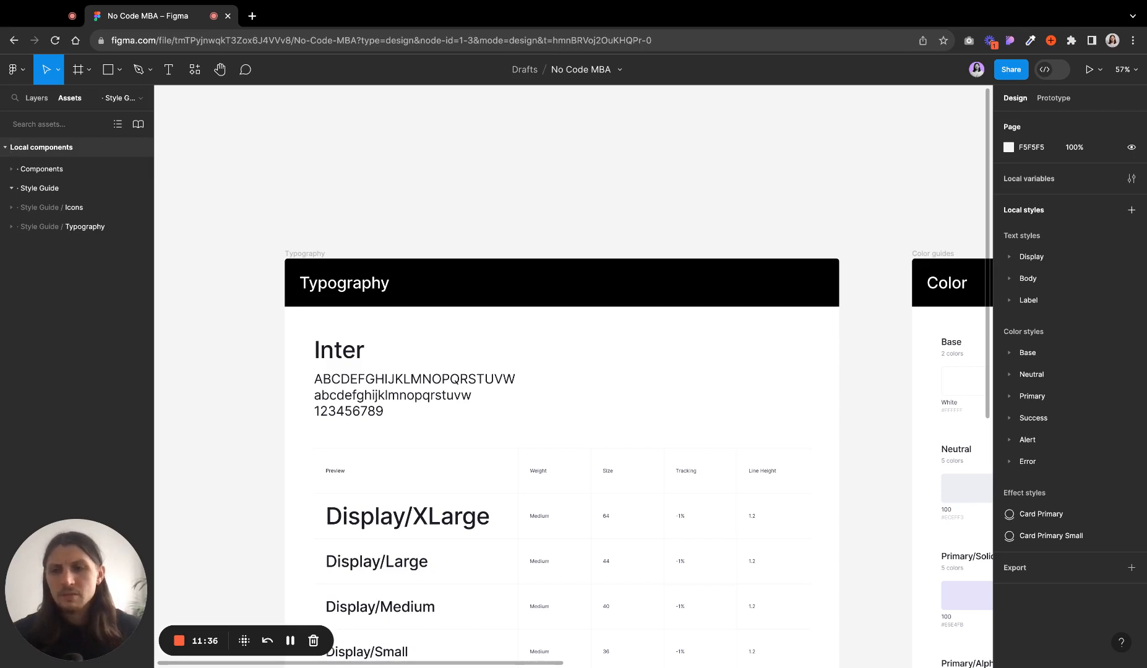
{"action": "left_click", "coordinate": [47, 149]}
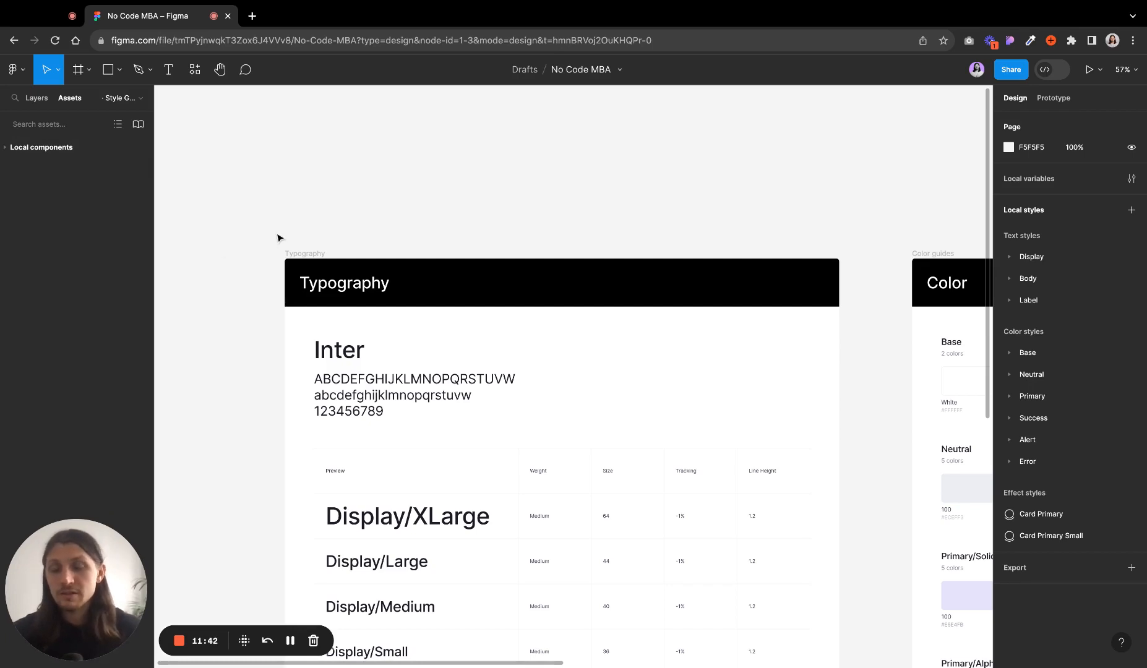
- Turn on the rulers and pull a horizontal guide down from the top ruler above the Typography frame
{"action": "left_click", "coordinate": [26, 77]}
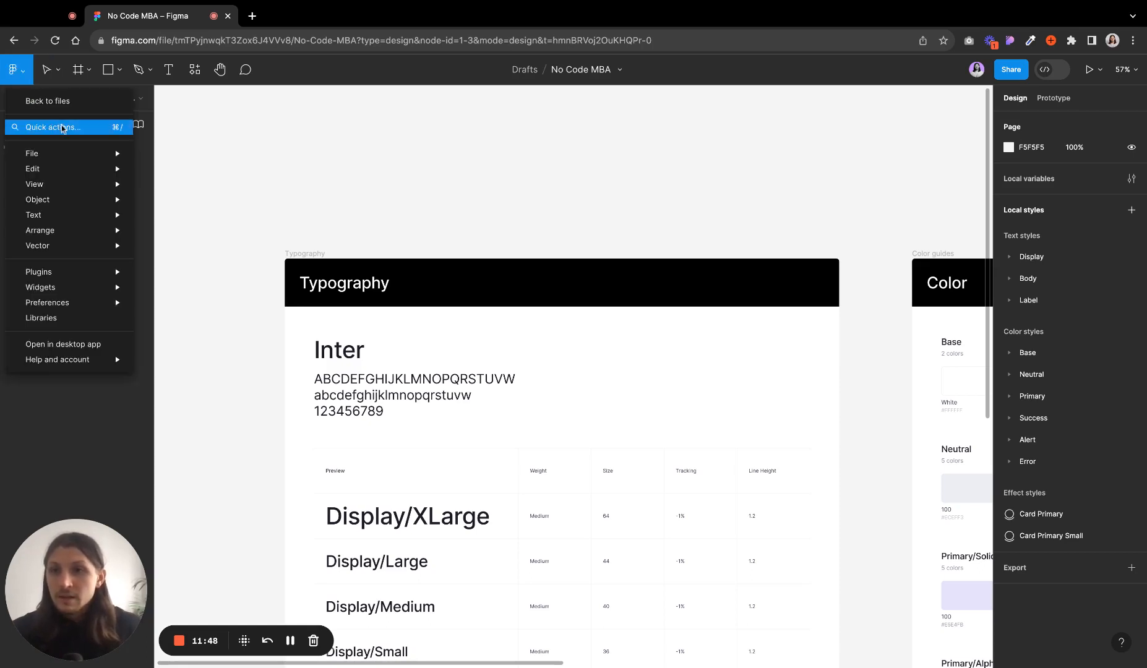
{"action": "mouse_move", "coordinate": [68, 156]}
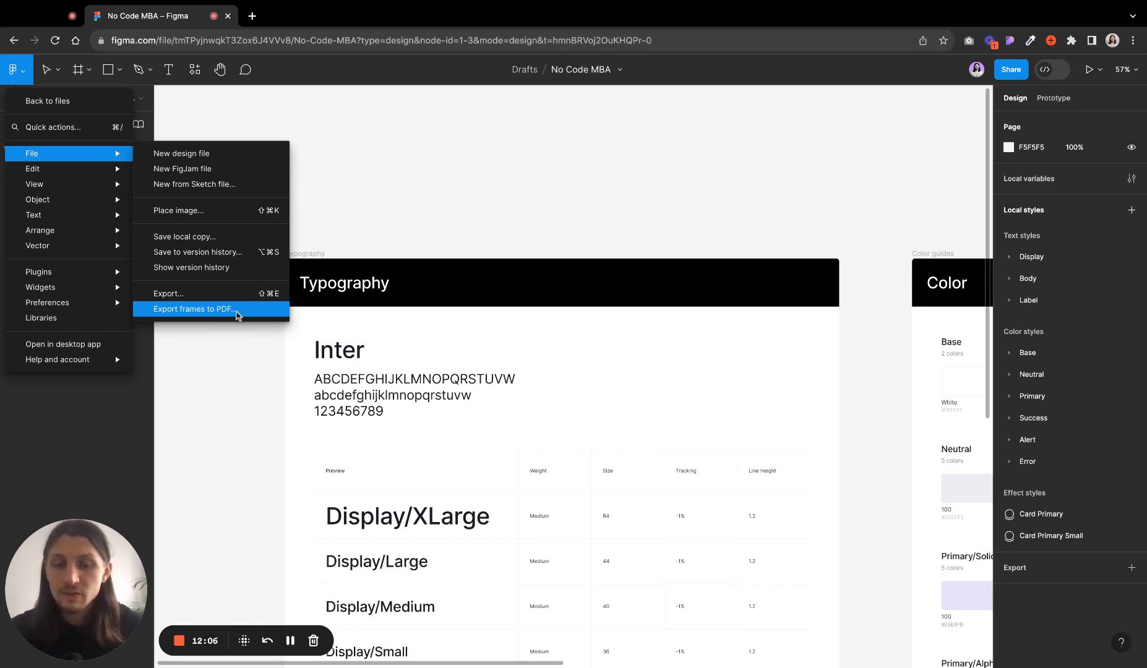
{"action": "mouse_move", "coordinate": [114, 177]}
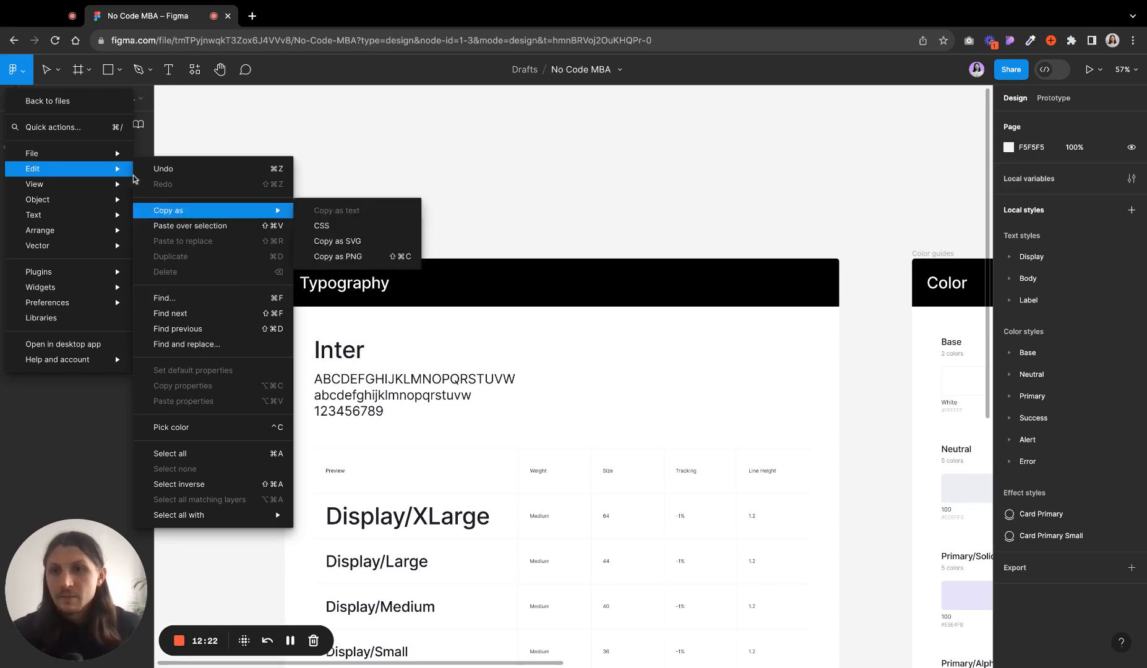
{"action": "mouse_move", "coordinate": [68, 188]}
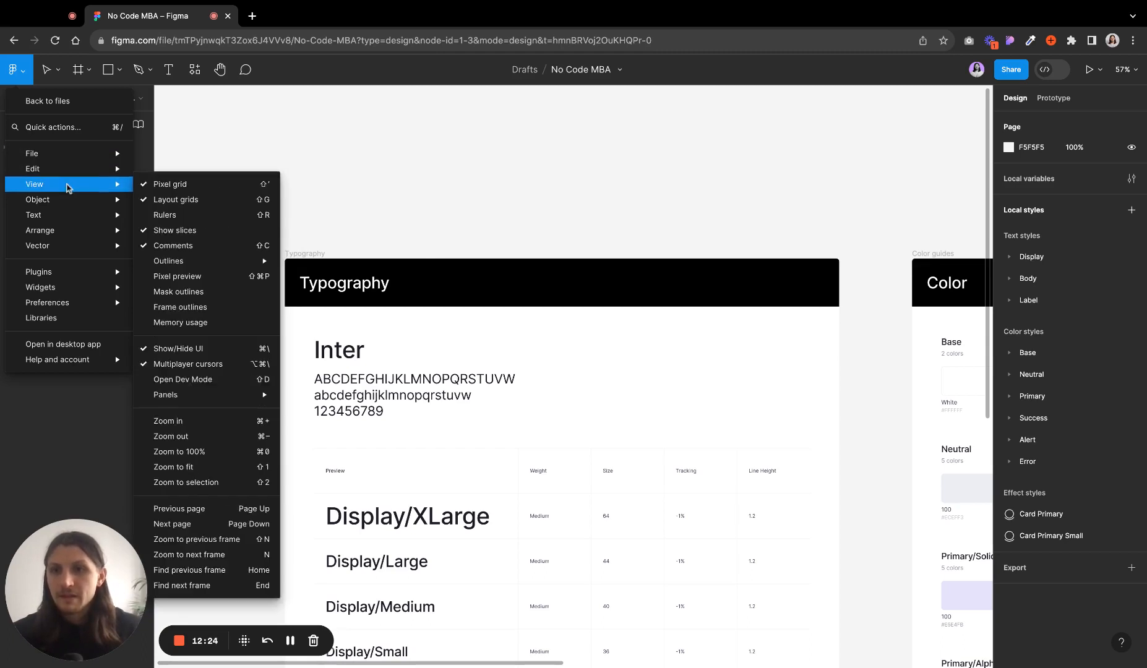
{"action": "left_click", "coordinate": [210, 217]}
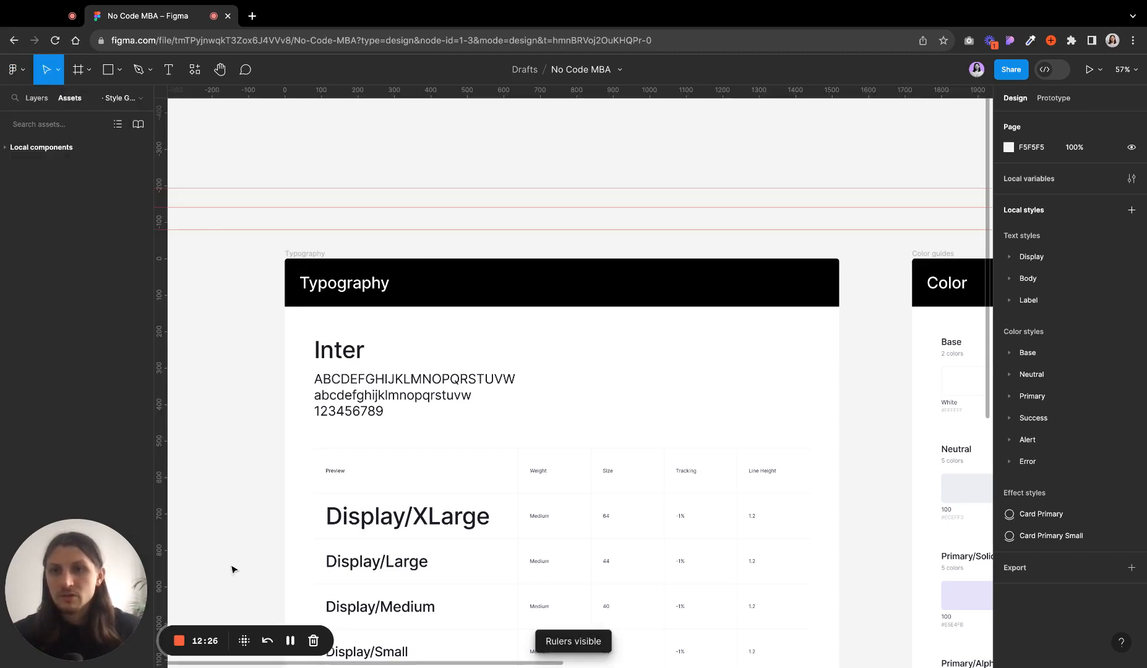
{"action": "left_click_drag", "start_coordinate": [329, 90], "coordinate": [328, 159]}
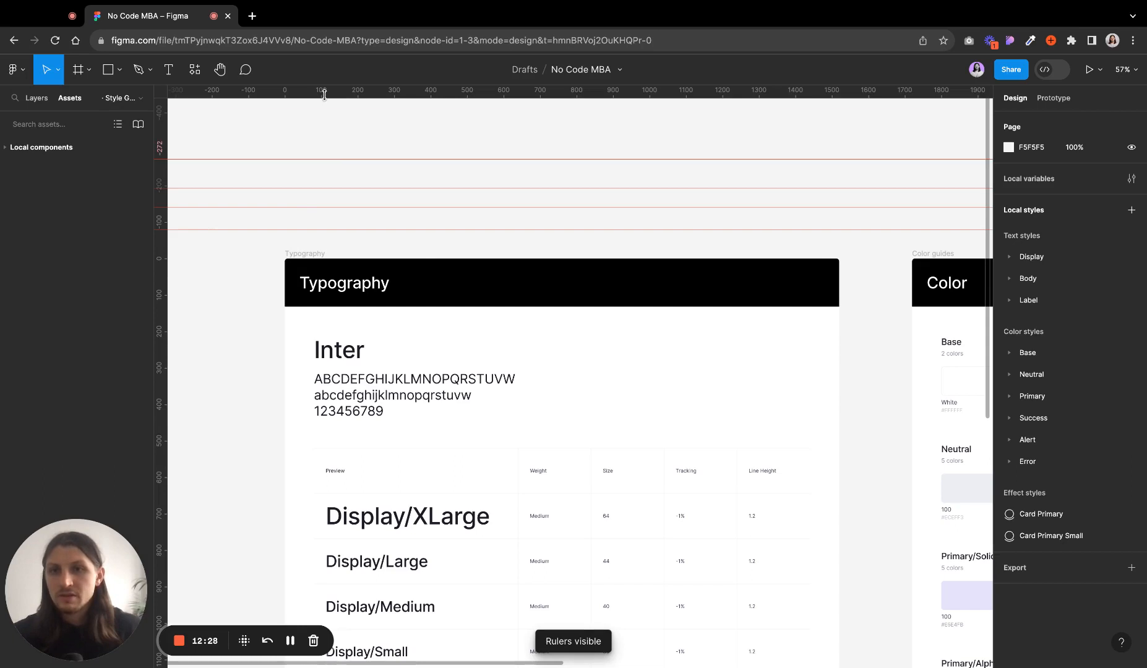
{"action": "left_click", "coordinate": [259, 318]}
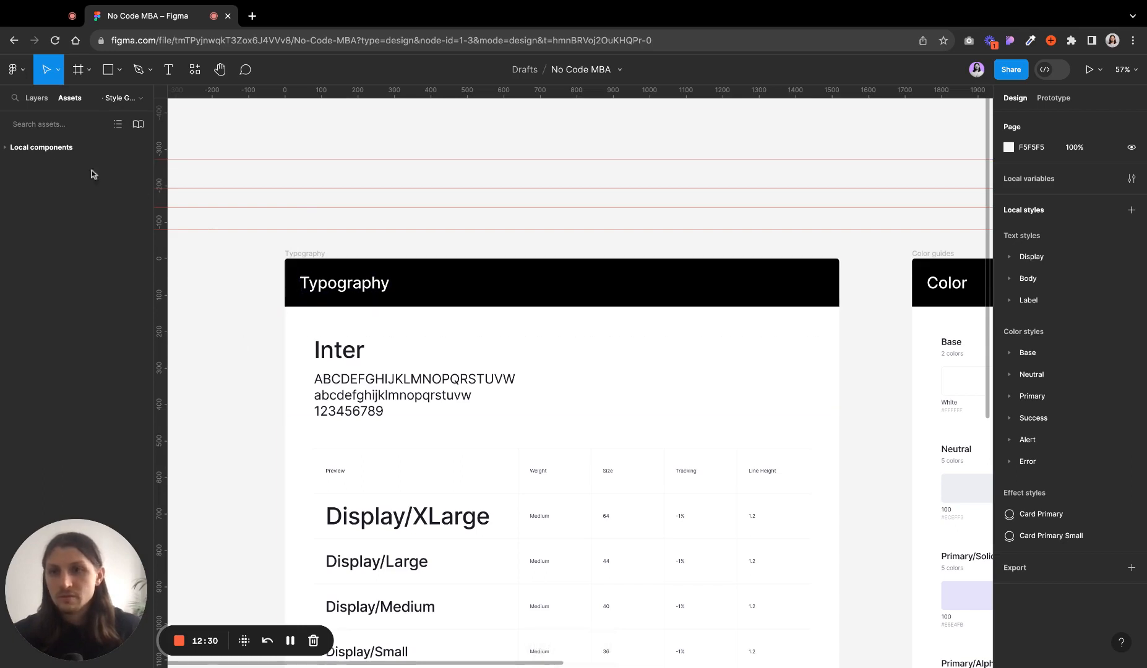
- Hide the rulers again from the main menu's View options
{"action": "left_click", "coordinate": [22, 71]}
{"action": "mouse_move", "coordinate": [62, 184]}
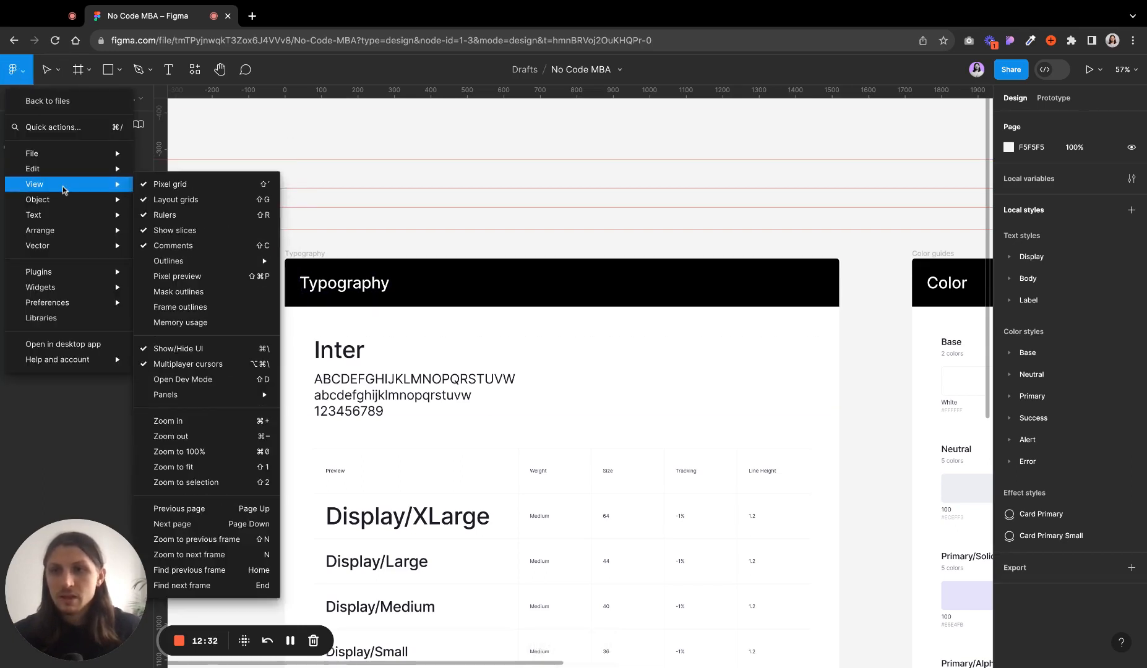
{"action": "left_click", "coordinate": [196, 216]}
- Examine the main menu's View, Text, Vector and Plugins submenus, with the Typography frame selected
{"action": "left_click", "coordinate": [13, 70]}
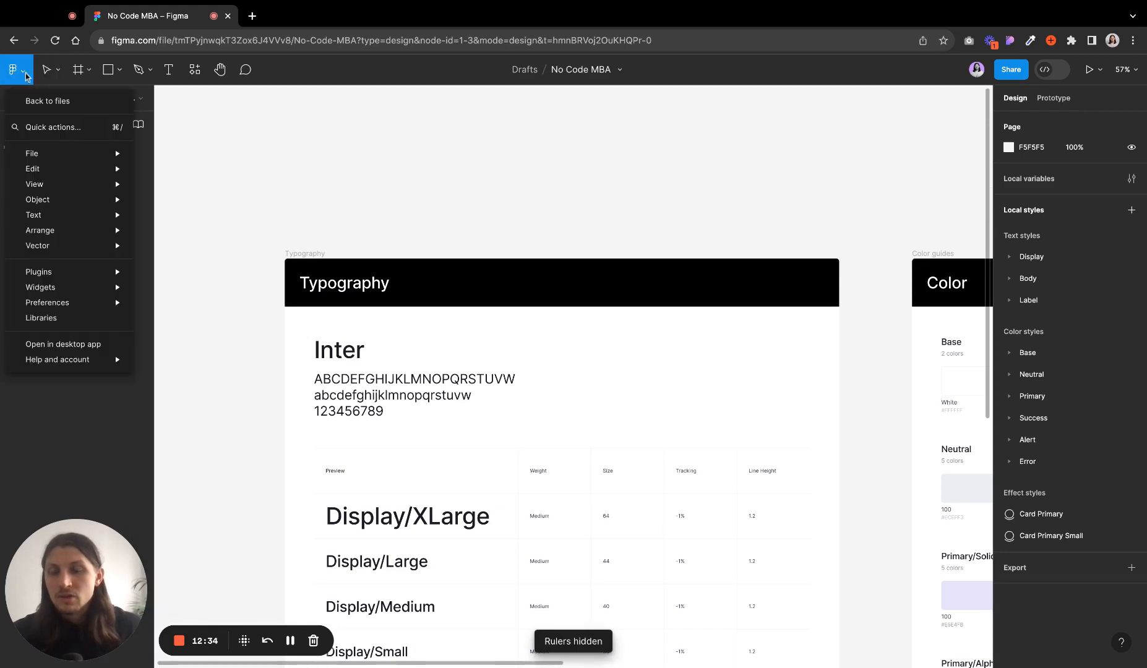
{"action": "mouse_move", "coordinate": [135, 185]}
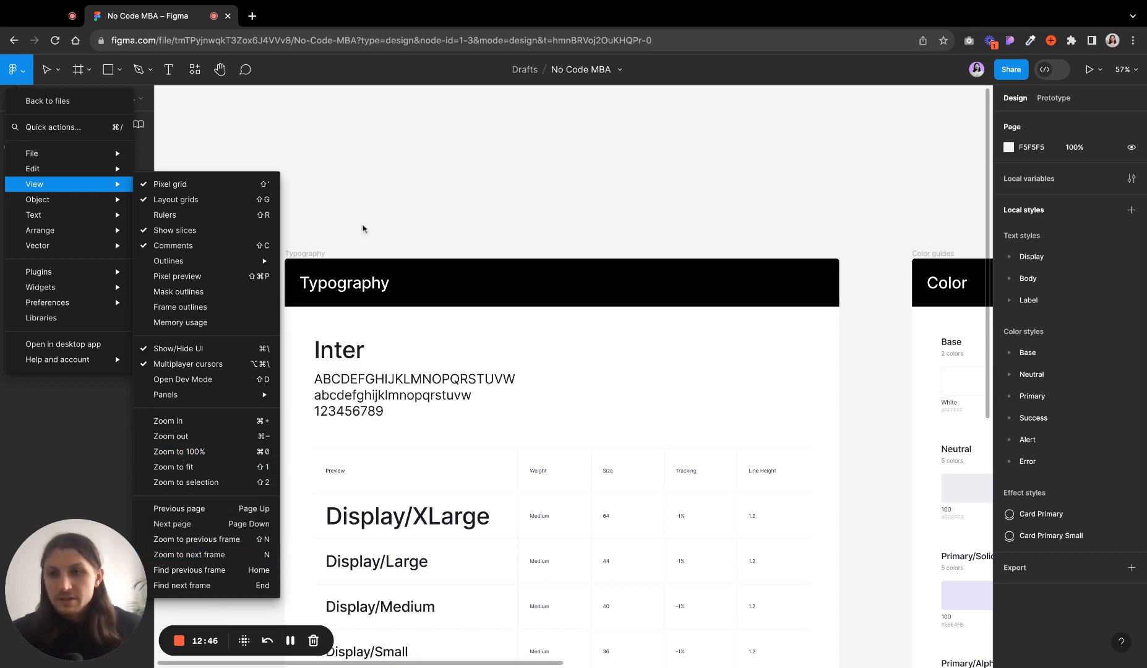
{"action": "mouse_move", "coordinate": [57, 203]}
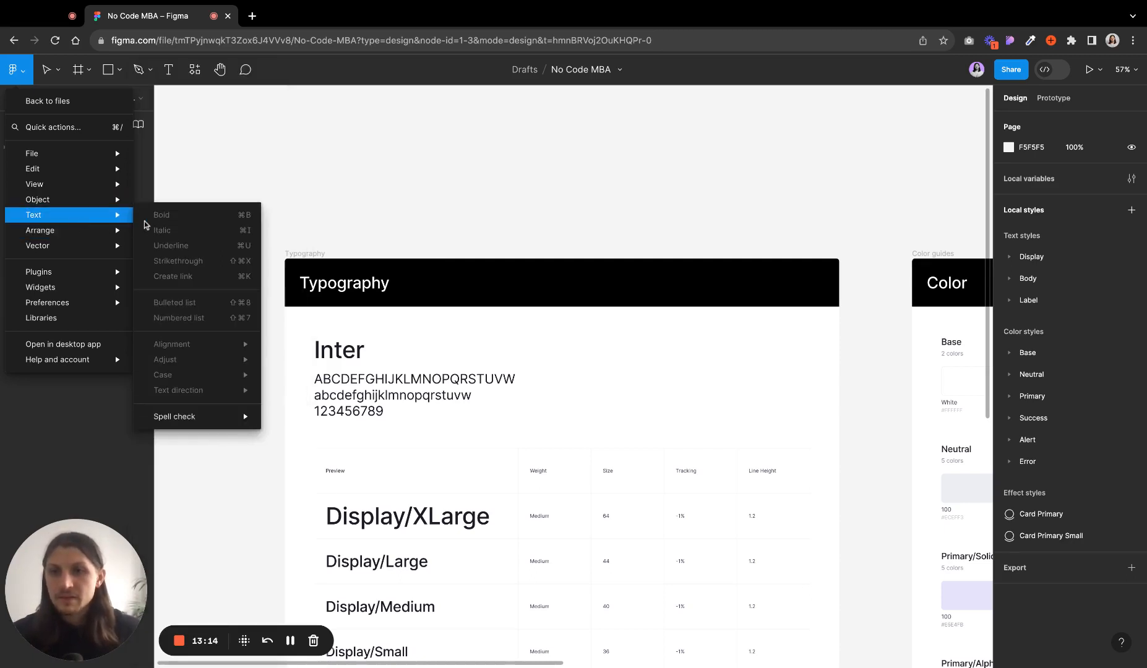
{"action": "left_click", "coordinate": [340, 224]}
{"action": "left_click", "coordinate": [305, 254]}
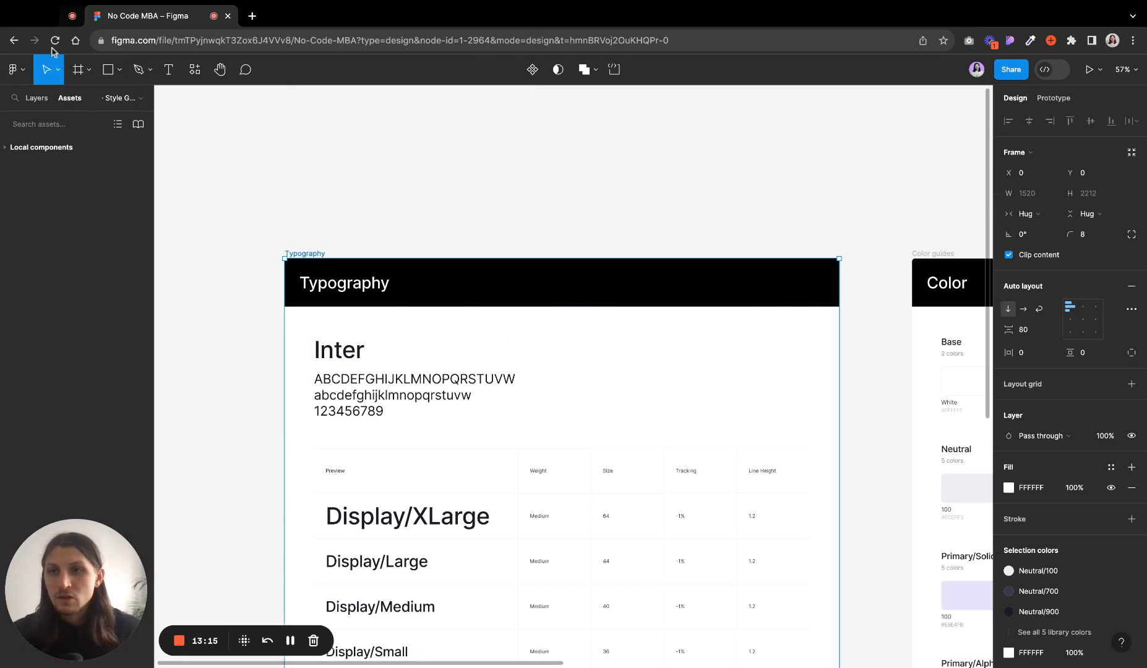
{"action": "left_click", "coordinate": [12, 69]}
{"action": "mouse_move", "coordinate": [42, 246]}
{"action": "mouse_move", "coordinate": [61, 218]}
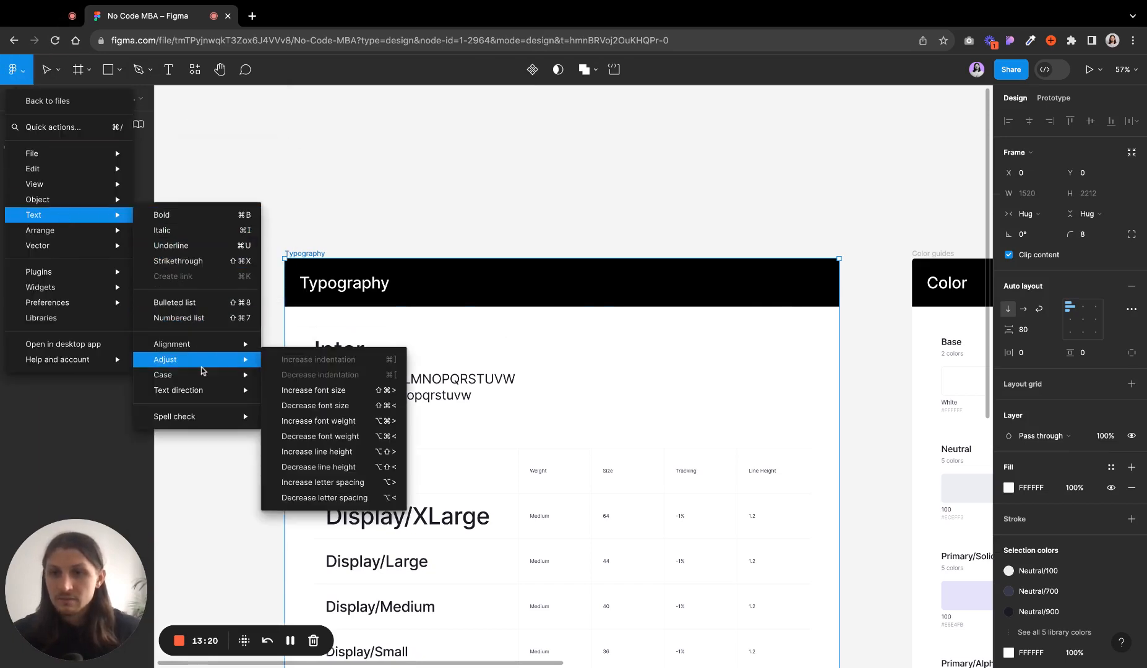
{"action": "mouse_move", "coordinate": [204, 398]}
{"action": "mouse_move", "coordinate": [204, 350]}
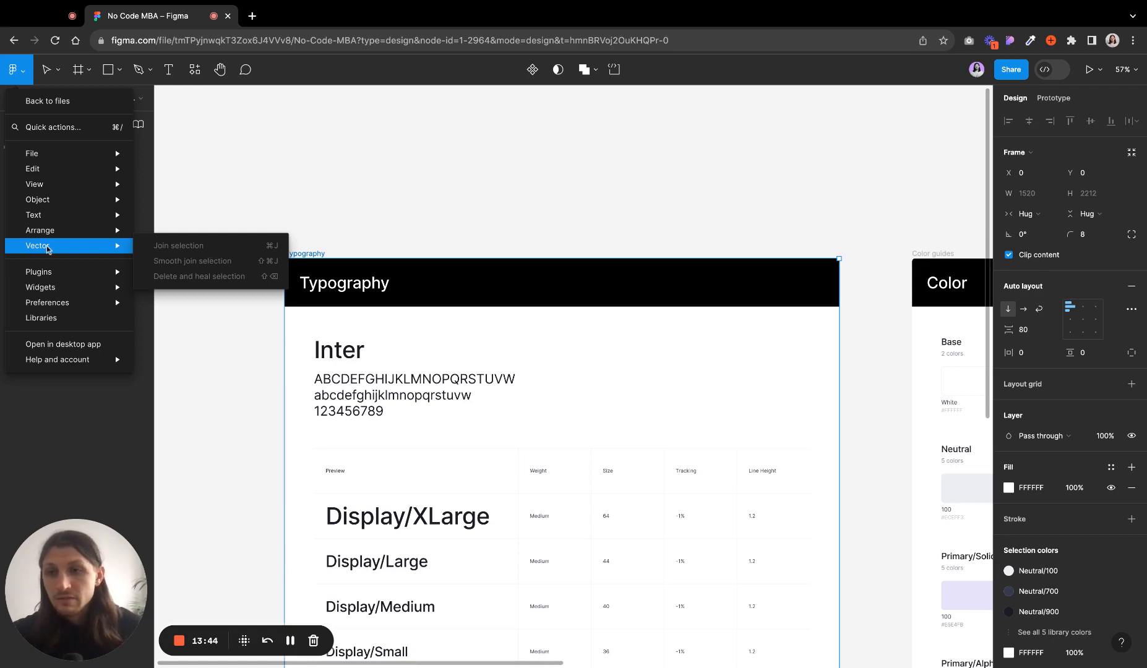
{"action": "mouse_move", "coordinate": [111, 276]}
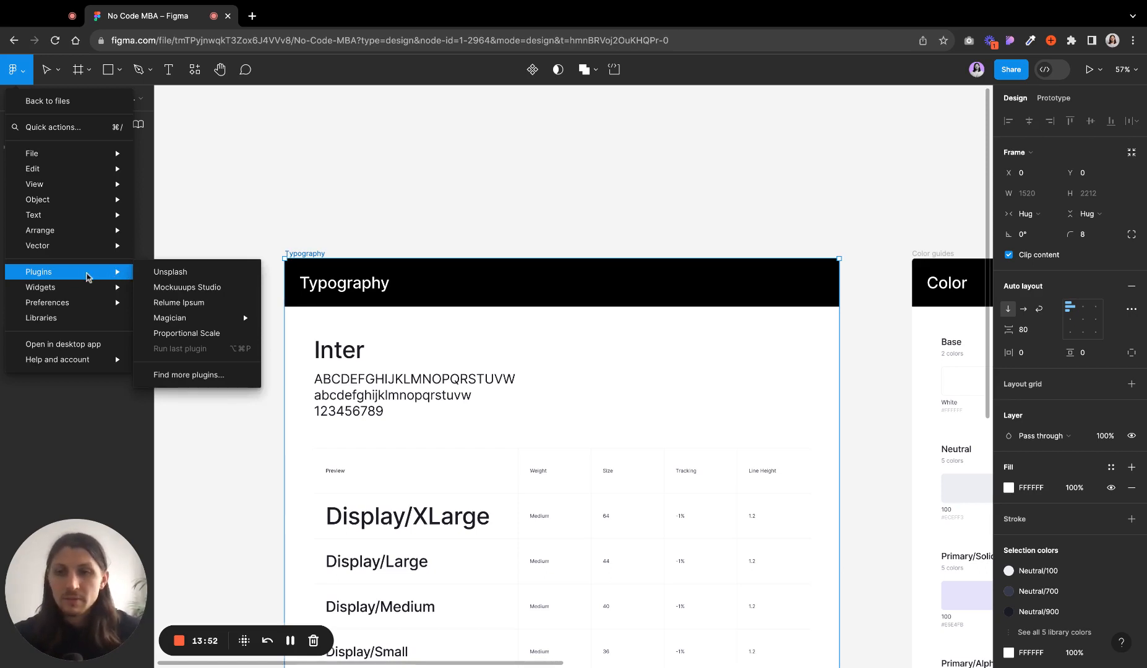
- Draw a new frame about 441 × 316 above the Typography frame
{"action": "left_click", "coordinate": [396, 187]}
{"action": "key", "text": "f"}
{"action": "left_click_drag", "start_coordinate": [345, 115], "coordinate": [506, 229]}
- Run the Unsplash plugin, search for gradient and fill the new frame with a gradient image
{"action": "left_click", "coordinate": [17, 69]}
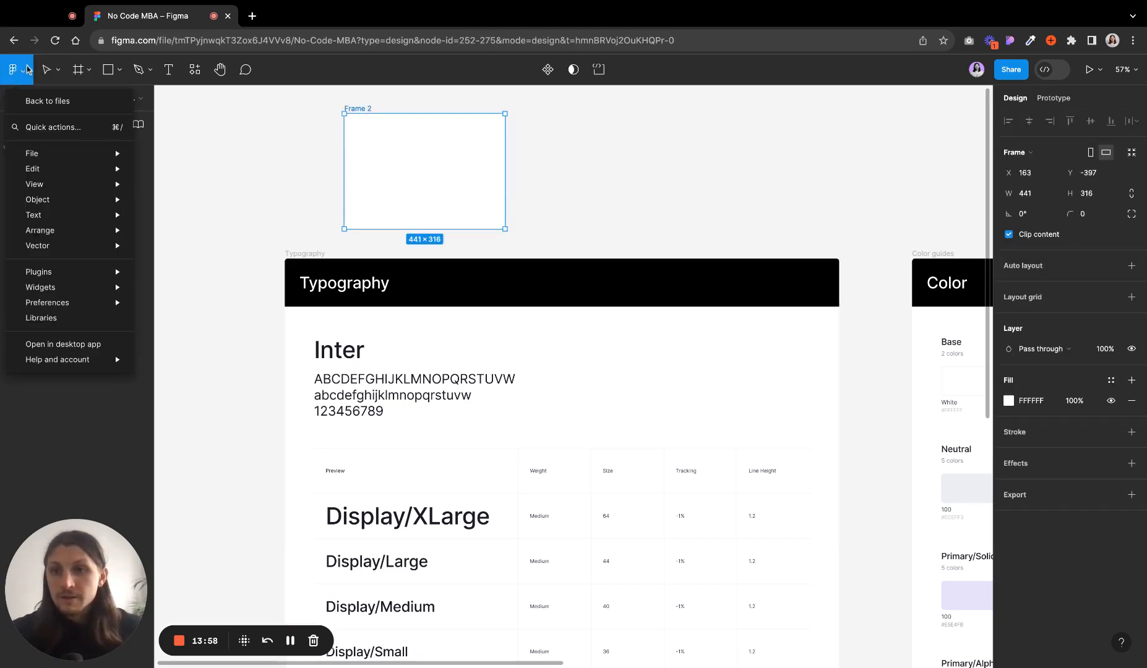
{"action": "mouse_move", "coordinate": [61, 272]}
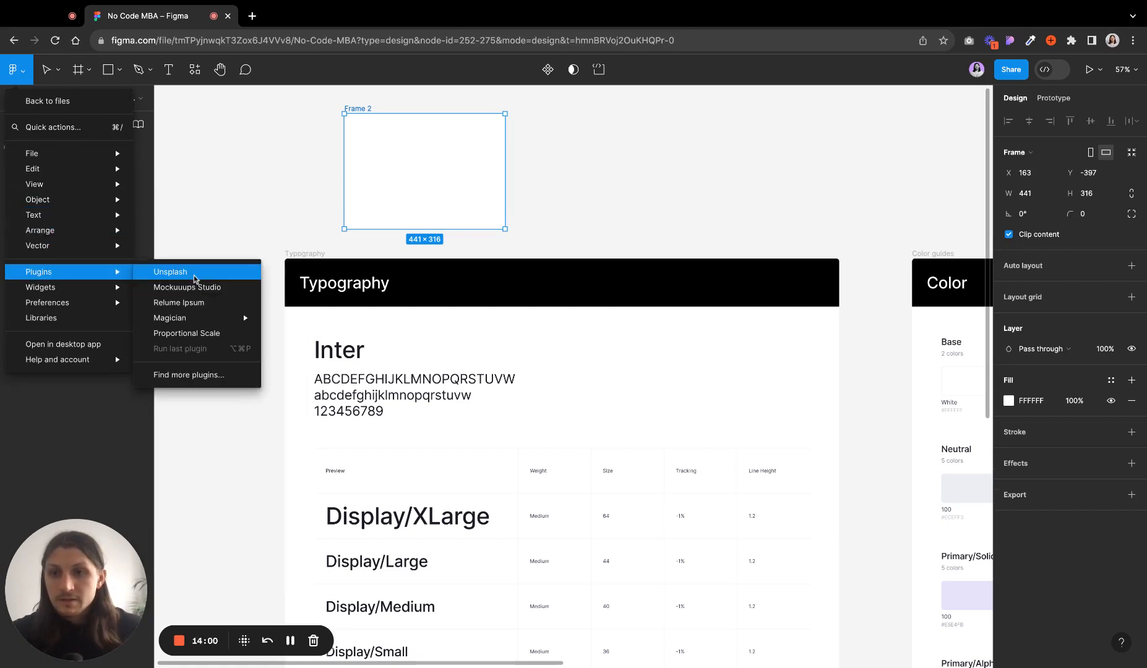
{"action": "left_click", "coordinate": [203, 375]}
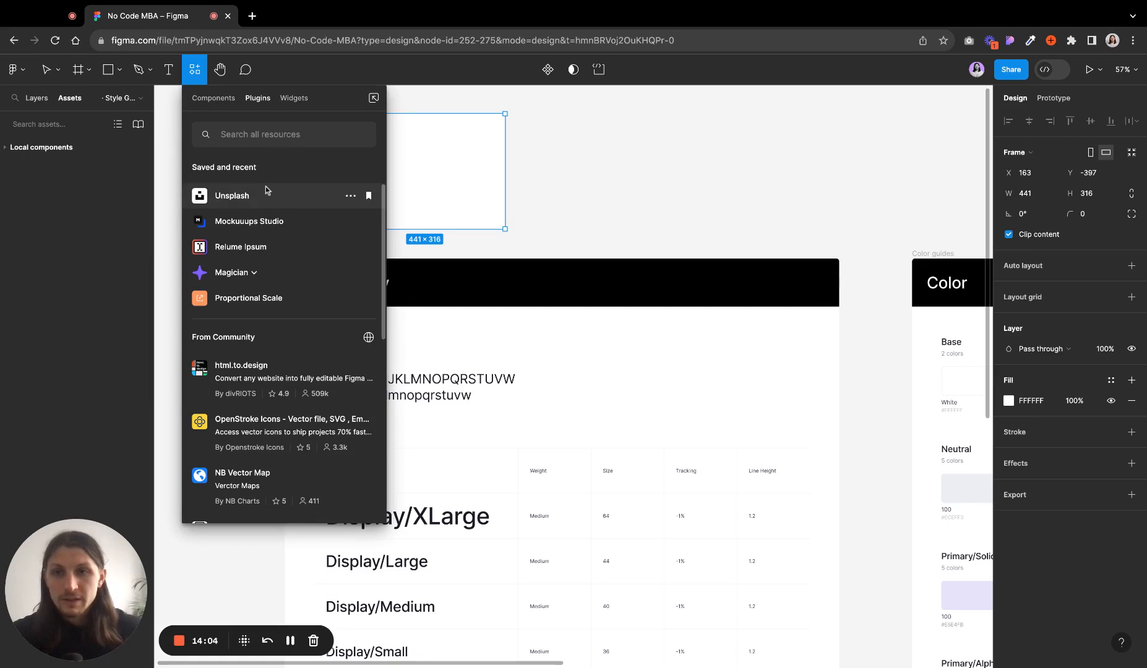
{"action": "key", "text": "Escape"}
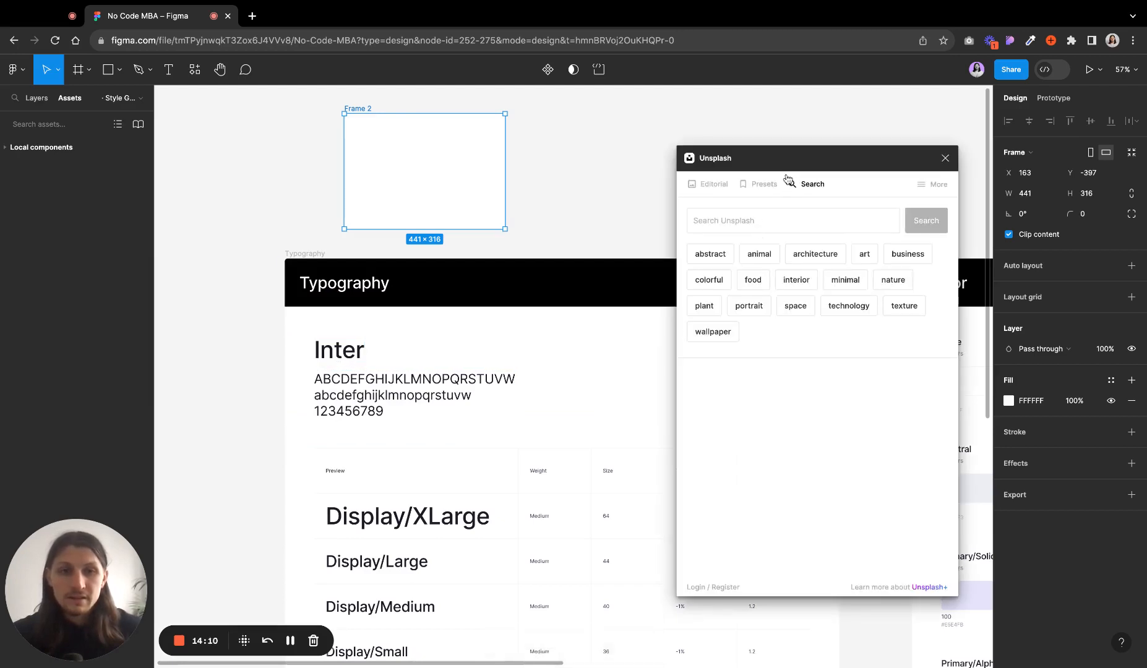
{"action": "left_click_drag", "start_coordinate": [796, 163], "coordinate": [797, 126]}
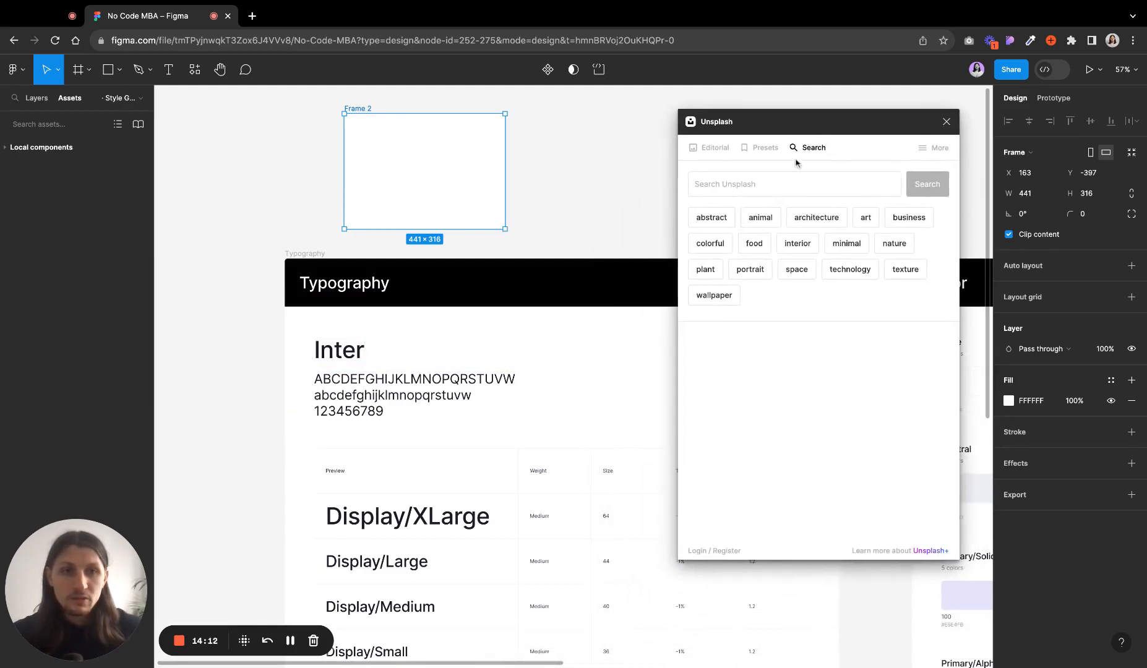
{"action": "left_click", "coordinate": [750, 182]}
{"action": "type", "text": "gradient"}
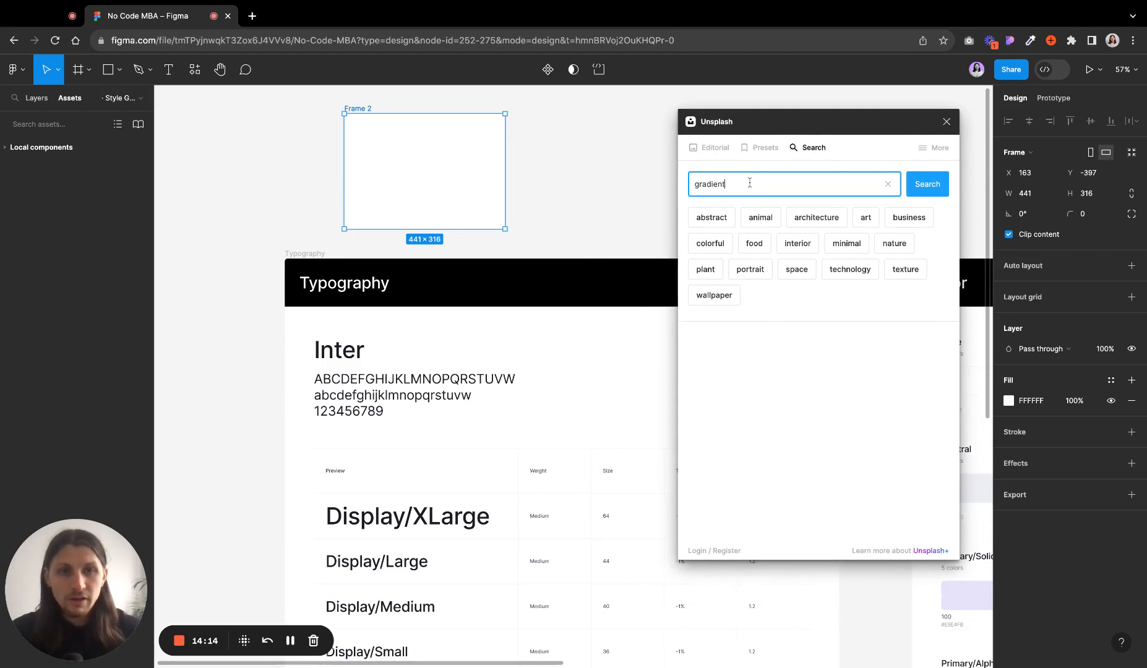
{"action": "key", "text": "Return"}
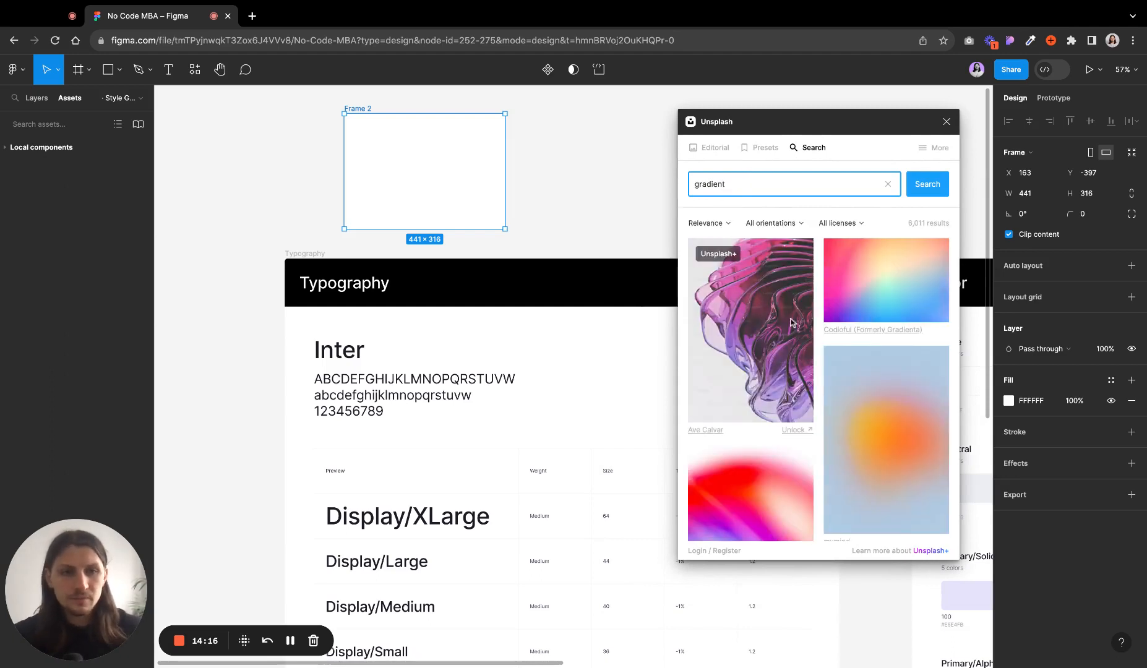
{"action": "left_click", "coordinate": [875, 284]}
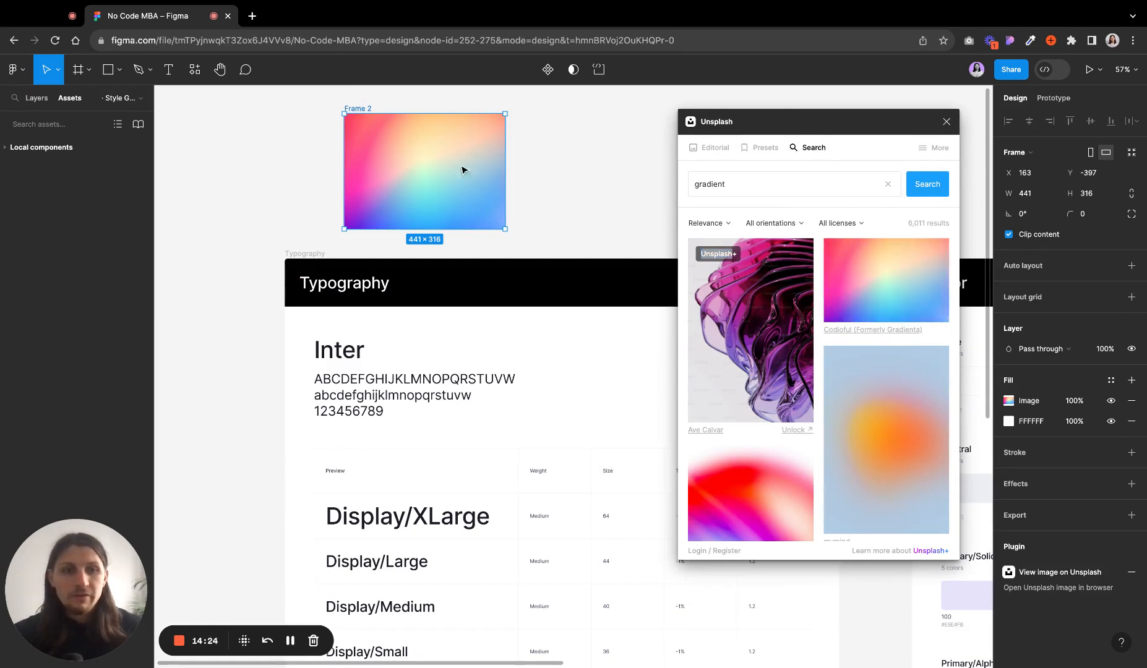
- Inspect the frame's image fill settings, then select the frame and delete it
{"action": "left_click", "coordinate": [1011, 402]}
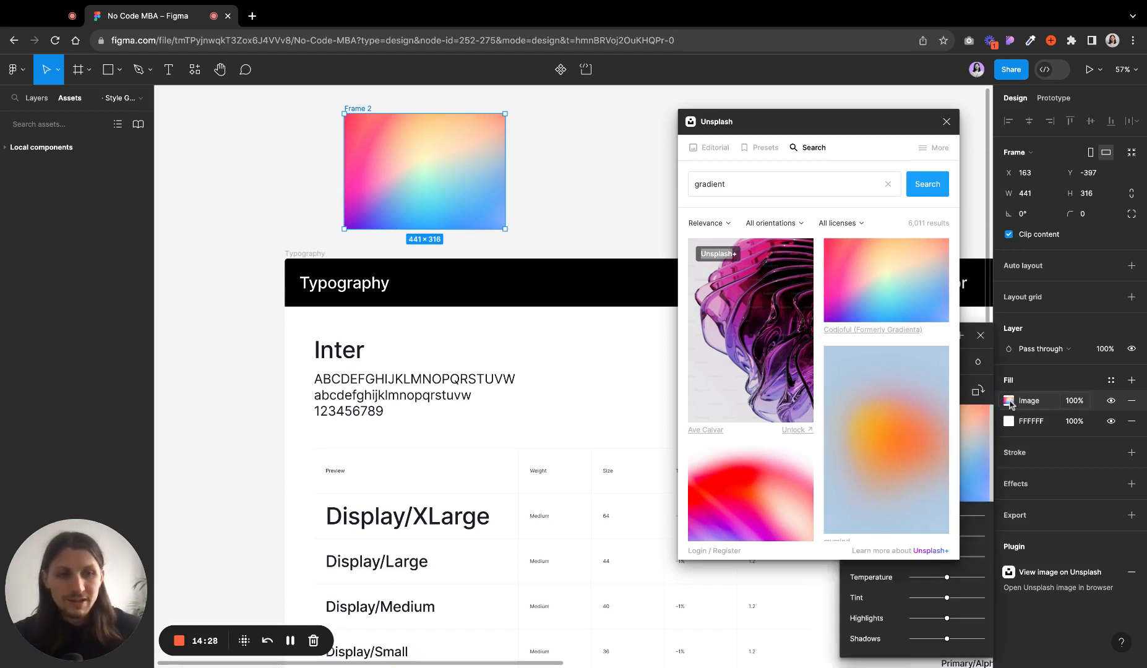
{"action": "left_click", "coordinate": [1011, 403]}
{"action": "left_click", "coordinate": [531, 189]}
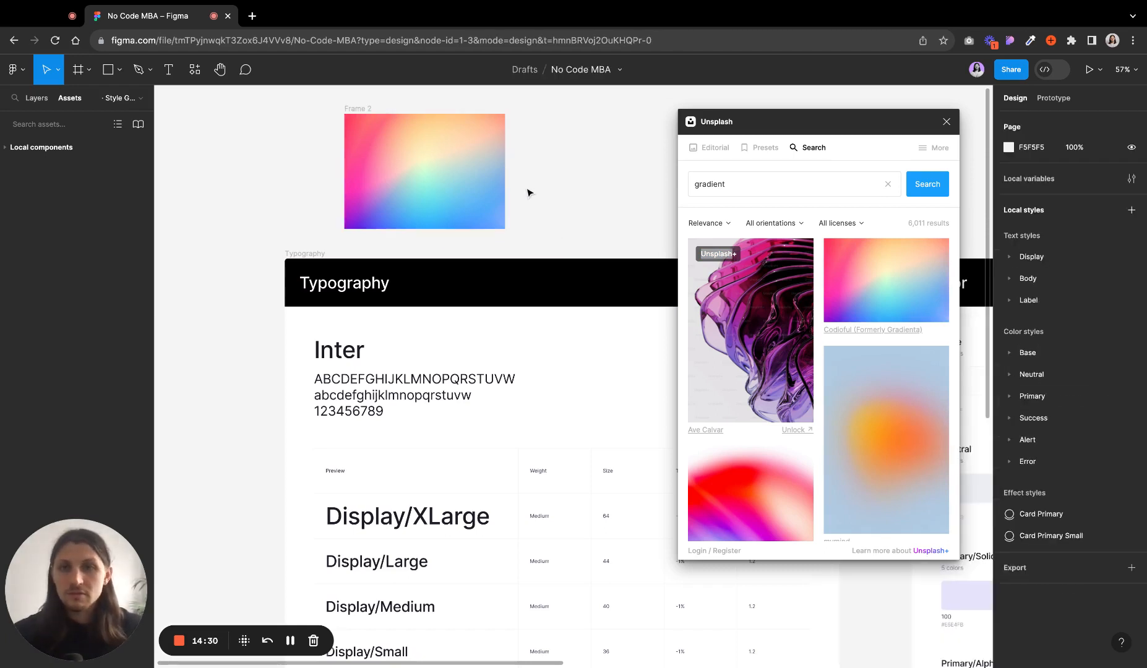
{"action": "left_click", "coordinate": [353, 110]}
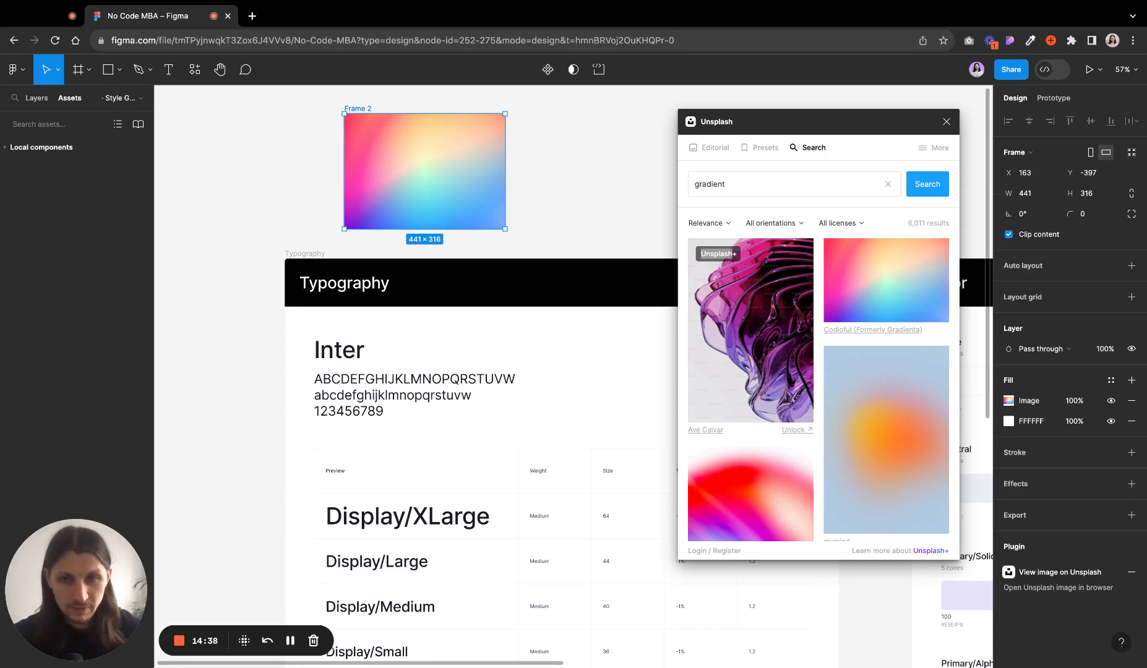
{"action": "key", "text": "Delete"}
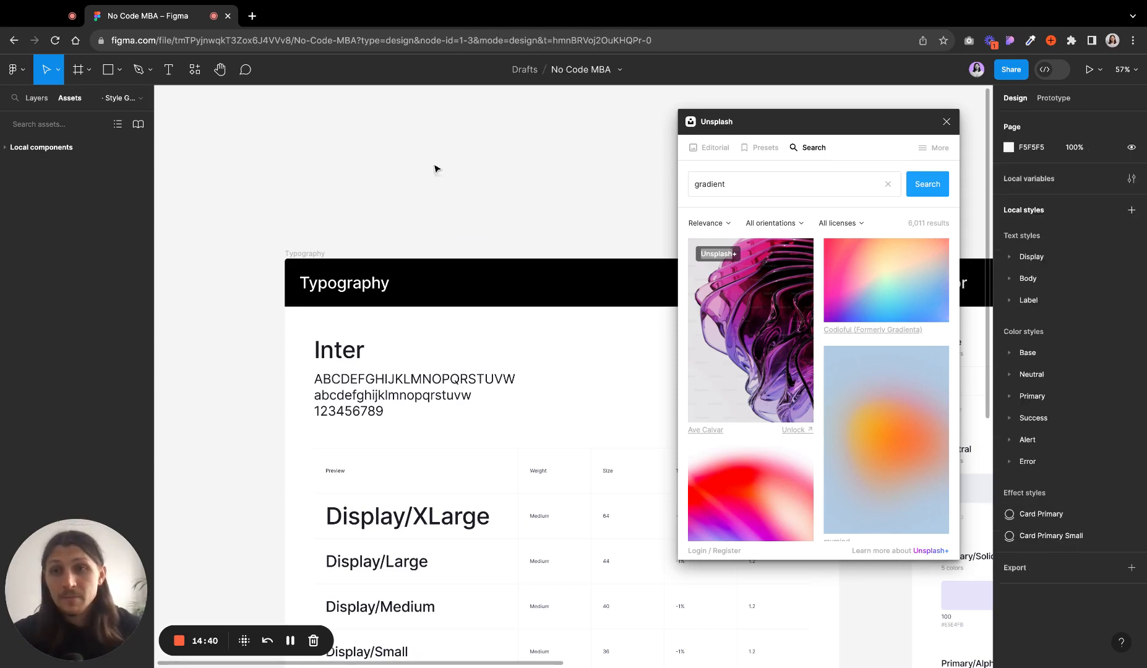
- Browse the plugin resources panel and the main menu's Plugins and Libraries entries
{"action": "left_click", "coordinate": [14, 69]}
{"action": "mouse_move", "coordinate": [55, 272]}
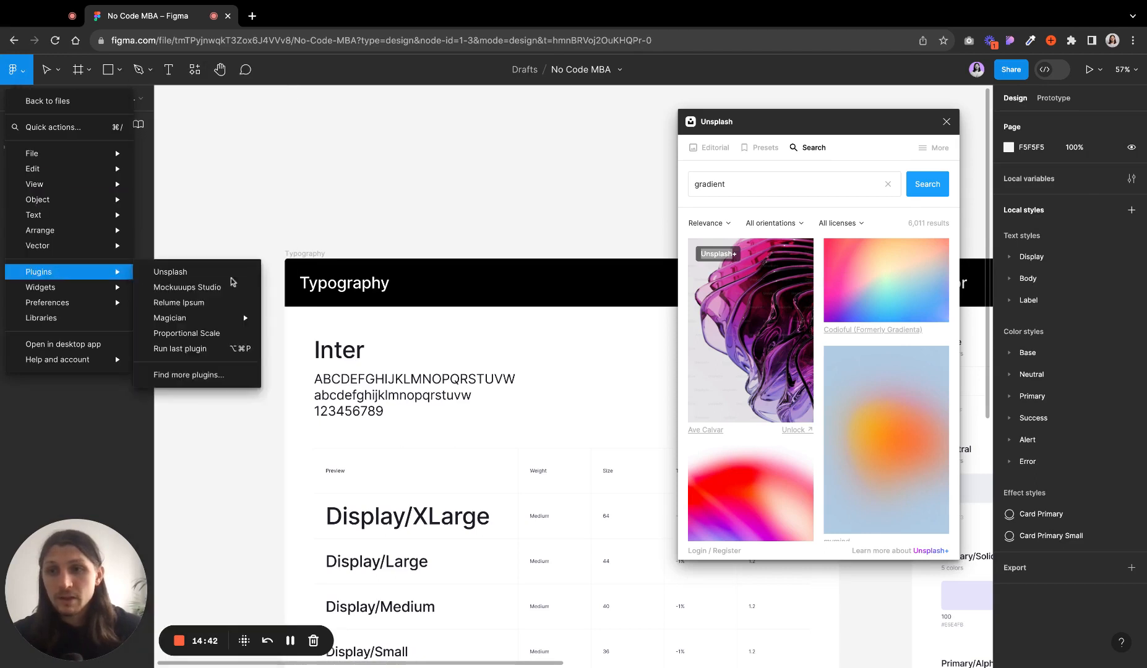
{"action": "left_click", "coordinate": [196, 375]}
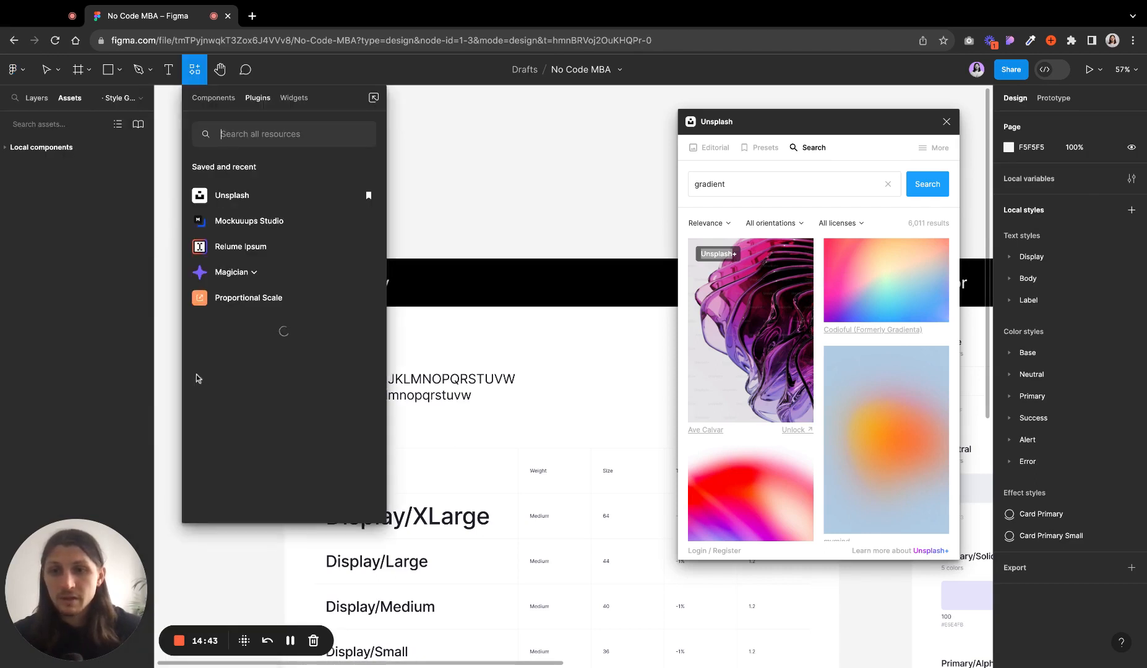
{"action": "left_click", "coordinate": [242, 132]}
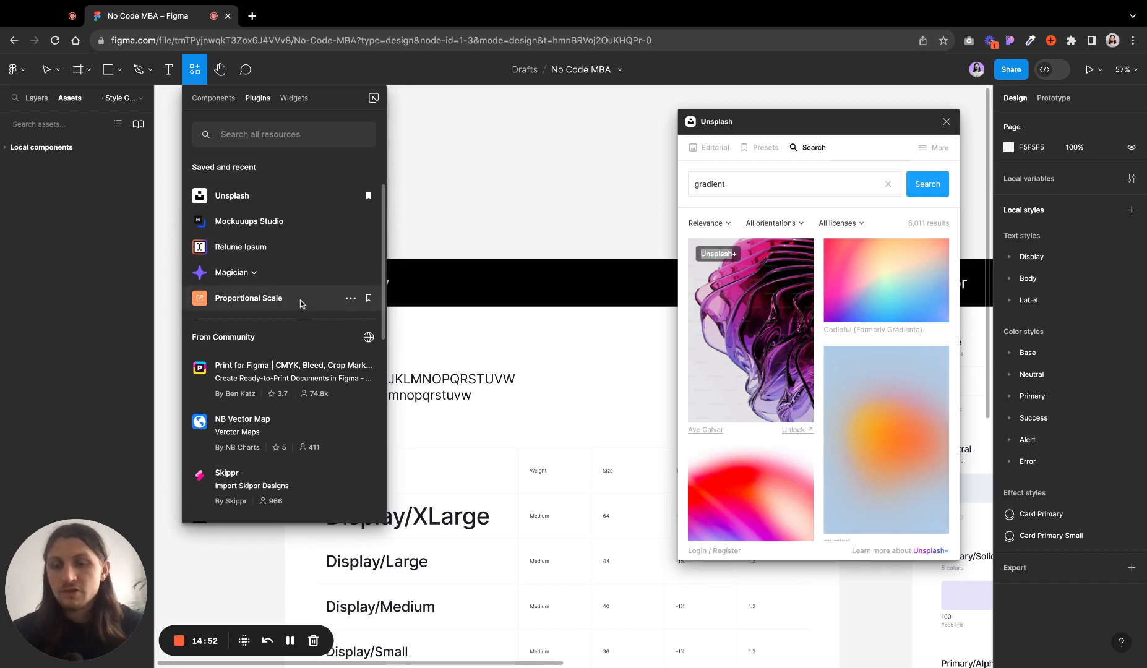
{"action": "left_click", "coordinate": [26, 71]}
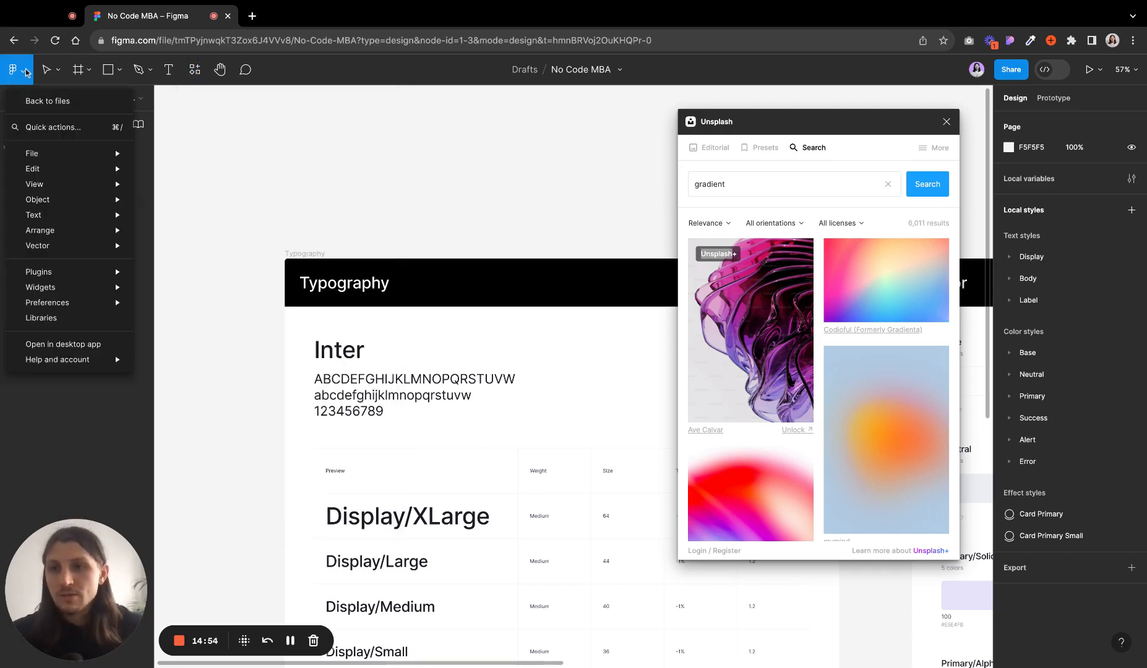
{"action": "mouse_move", "coordinate": [53, 253]}
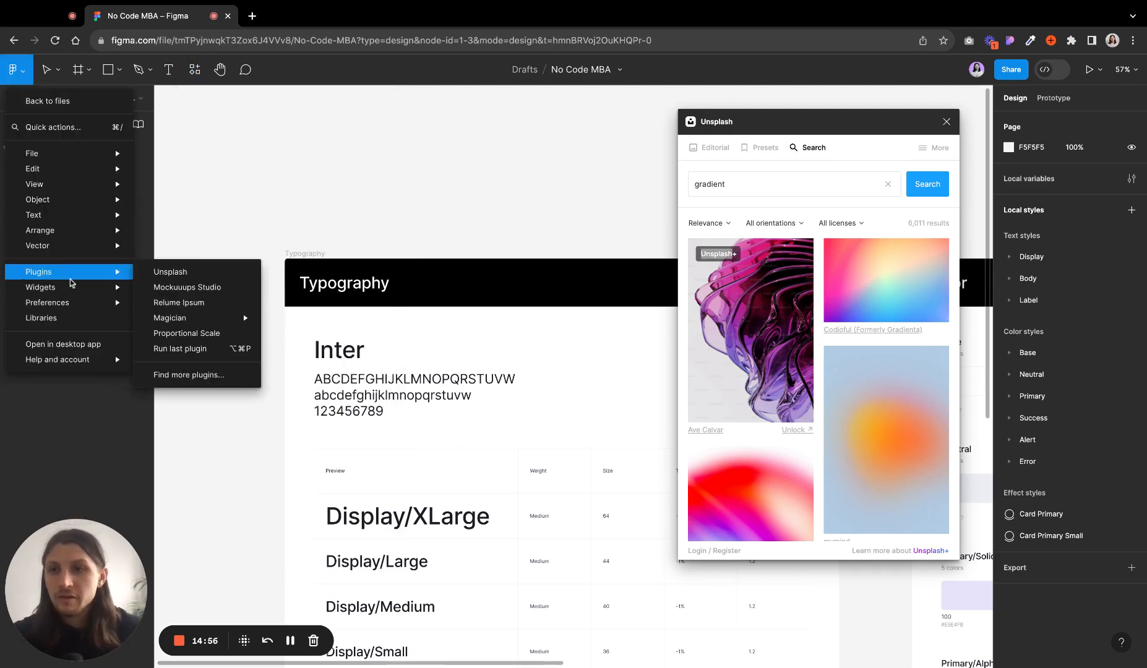
{"action": "mouse_move", "coordinate": [70, 288]}
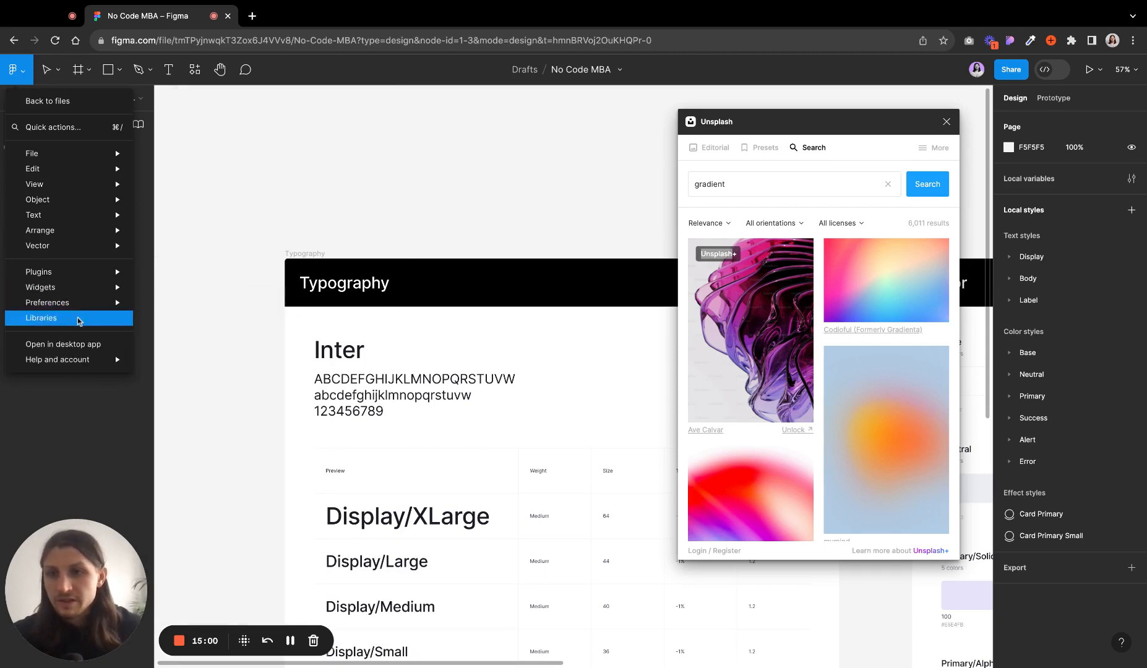
{"action": "left_click", "coordinate": [269, 176]}
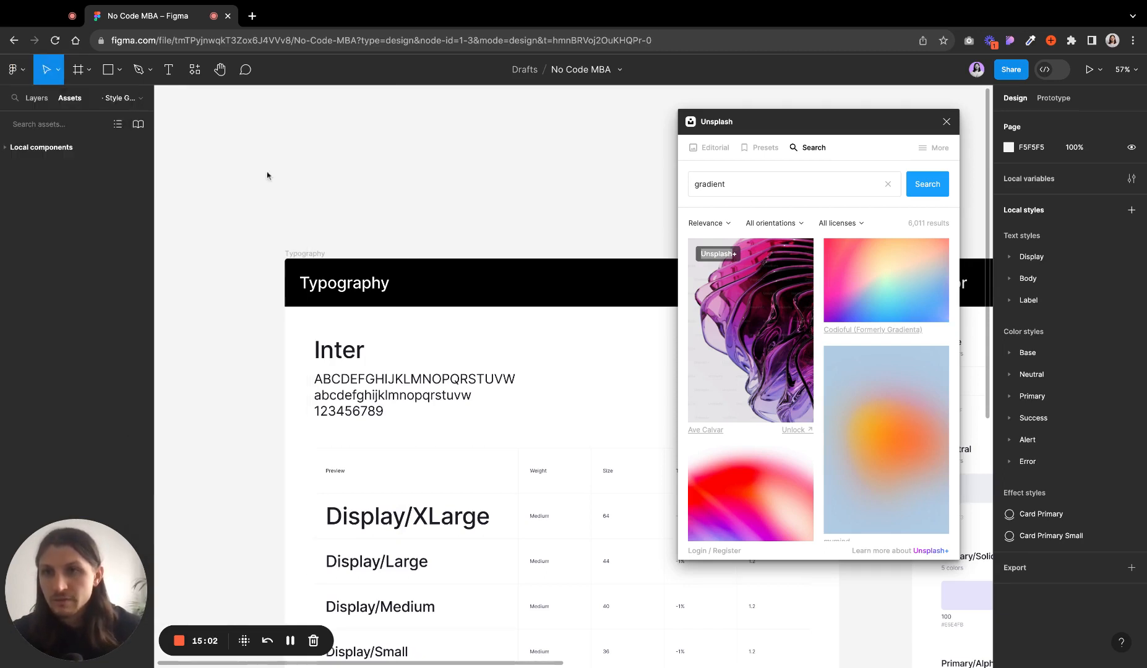
- Close the Unsplash plugin window
{"action": "left_click", "coordinate": [60, 73]}
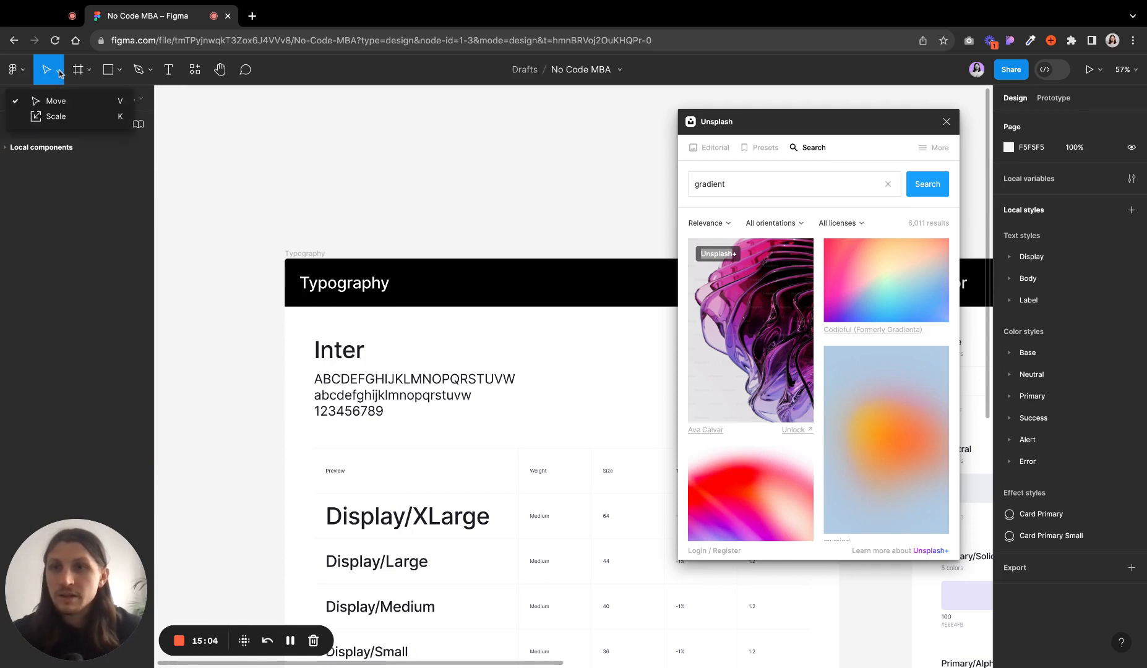
{"action": "left_click", "coordinate": [326, 193]}
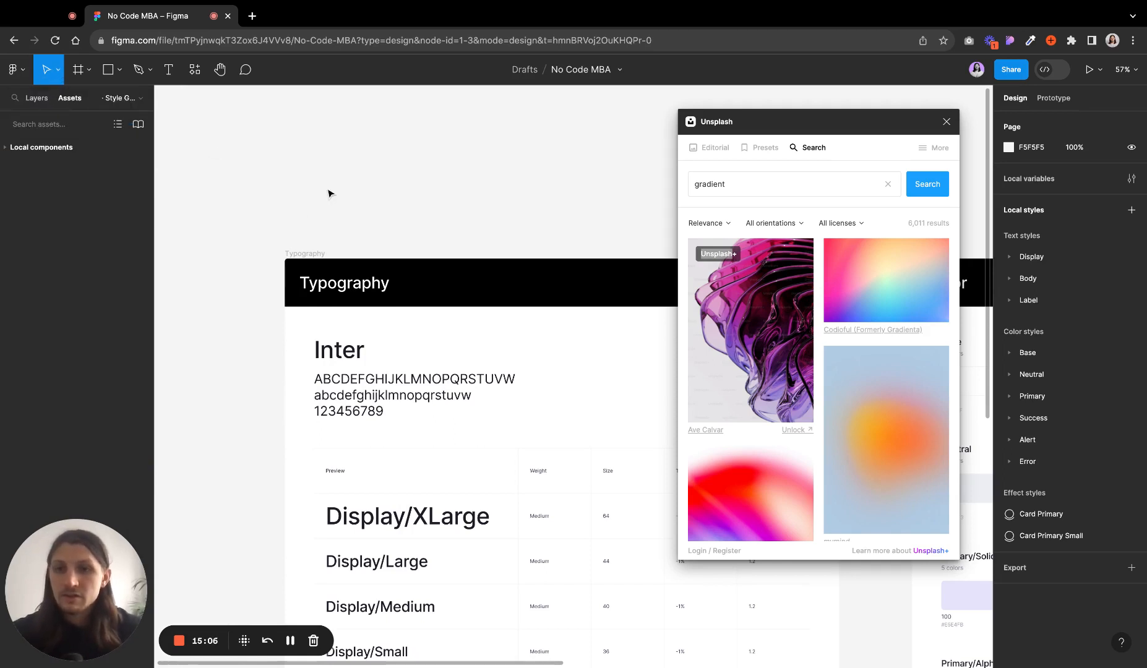
{"action": "scroll", "coordinate": [322, 161], "scroll_direction": "up", "scroll_amount": 5}
{"action": "scroll", "coordinate": [323, 161], "scroll_direction": "left", "scroll_amount": 4}
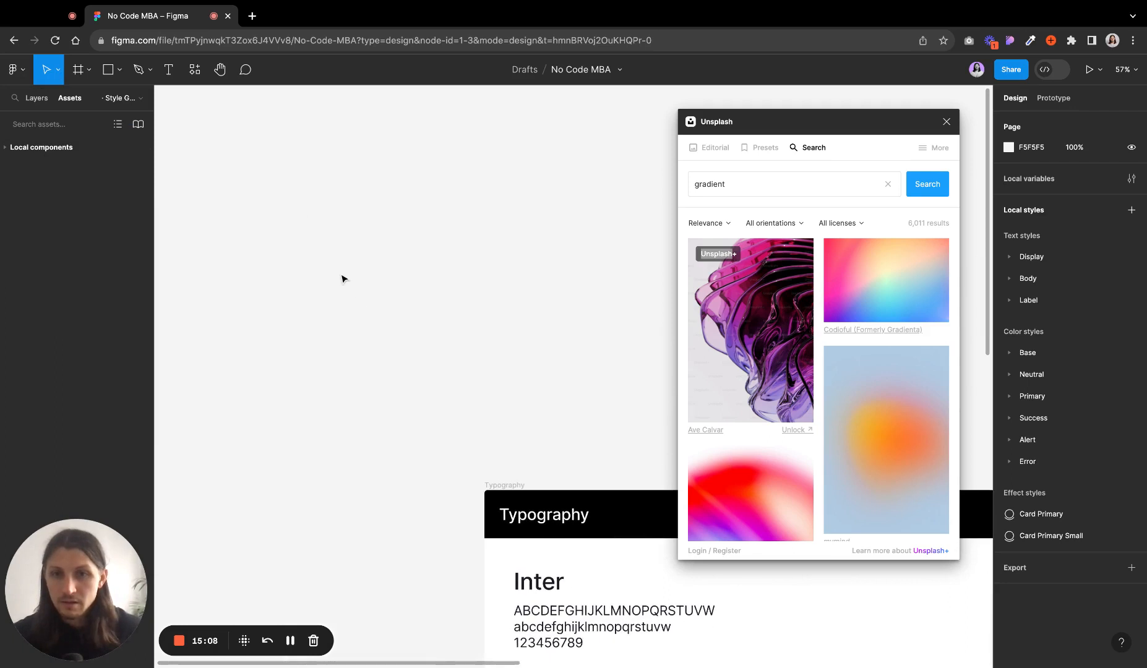
{"action": "left_click", "coordinate": [946, 121]}
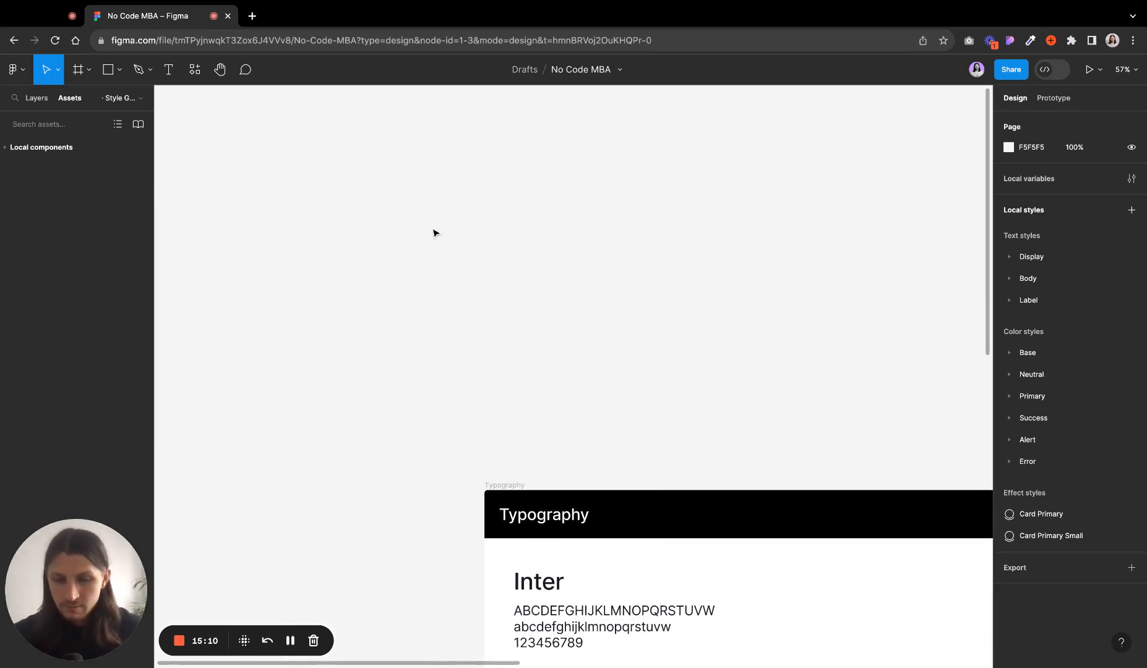
- Draw a new frame about 392 × 392 above the Typography frame and select it
{"action": "key", "text": "f"}
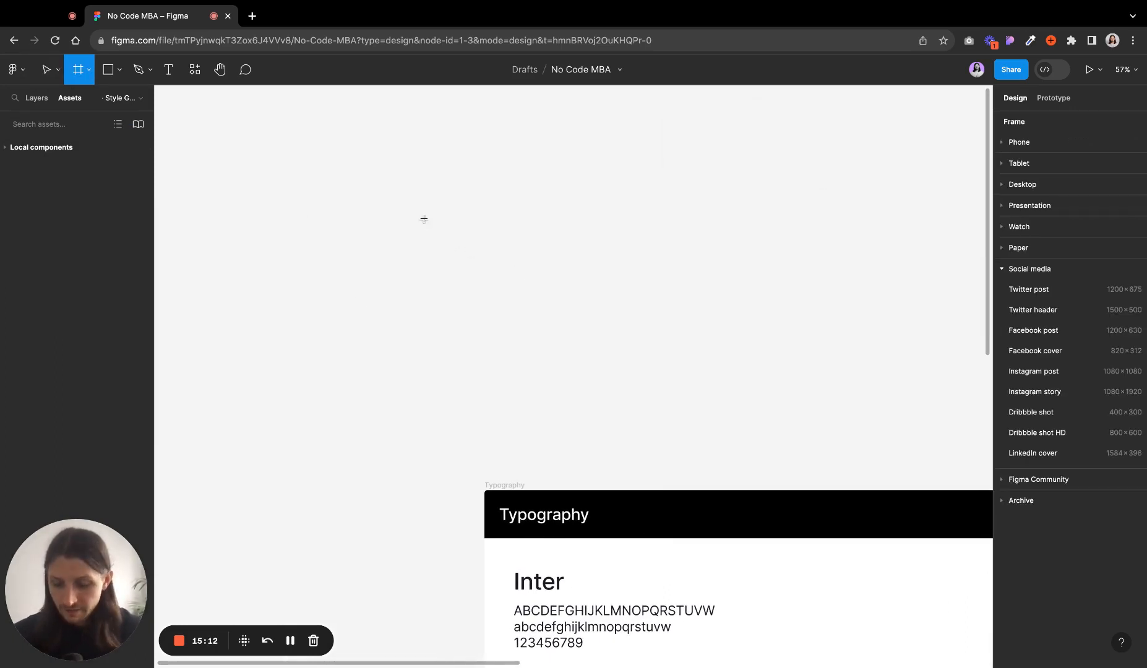
{"action": "left_click_drag", "start_coordinate": [424, 219], "coordinate": [566, 360]}
{"action": "left_click", "coordinate": [637, 333]}
{"action": "left_click", "coordinate": [542, 310]}
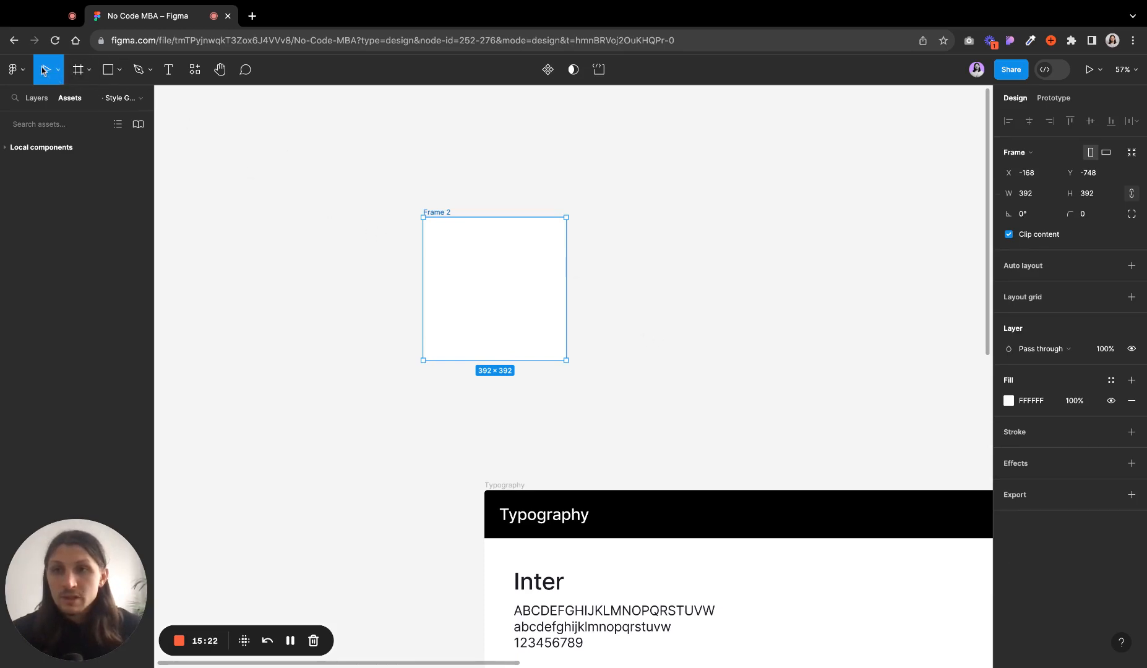
- Resize the frame by dragging its corner and edges, then undo the resizing
{"action": "mouse_move", "coordinate": [515, 286]}
{"action": "left_mouse_down"}
{"action": "mouse_move", "coordinate": [344, 224]}
{"action": "mouse_move", "coordinate": [465, 326]}
{"action": "mouse_move", "coordinate": [506, 280]}
{"action": "mouse_move", "coordinate": [518, 304]}
{"action": "mouse_move", "coordinate": [517, 288]}
{"action": "left_mouse_up"}
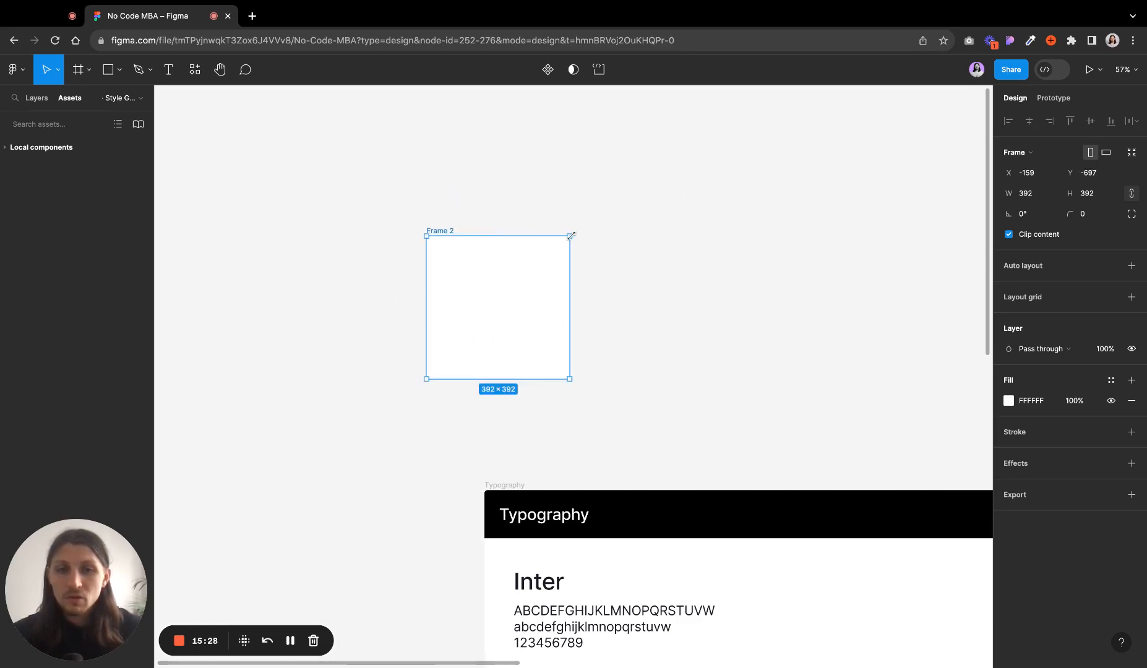
{"action": "left_click_drag", "start_coordinate": [570, 236], "coordinate": [599, 196]}
{"action": "left_click_drag", "start_coordinate": [601, 272], "coordinate": [696, 272]}
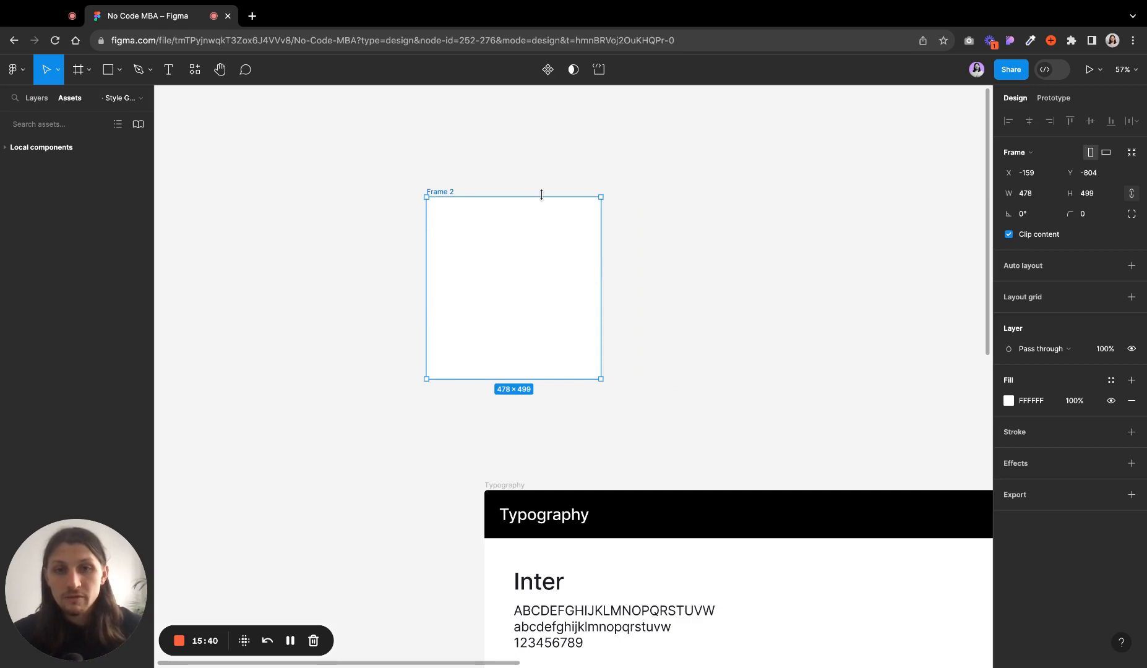
{"action": "mouse_move", "coordinate": [542, 197]}
{"action": "left_mouse_down"}
{"action": "mouse_move", "coordinate": [542, 172]}
{"action": "mouse_move", "coordinate": [542, 199]}
{"action": "left_mouse_up"}
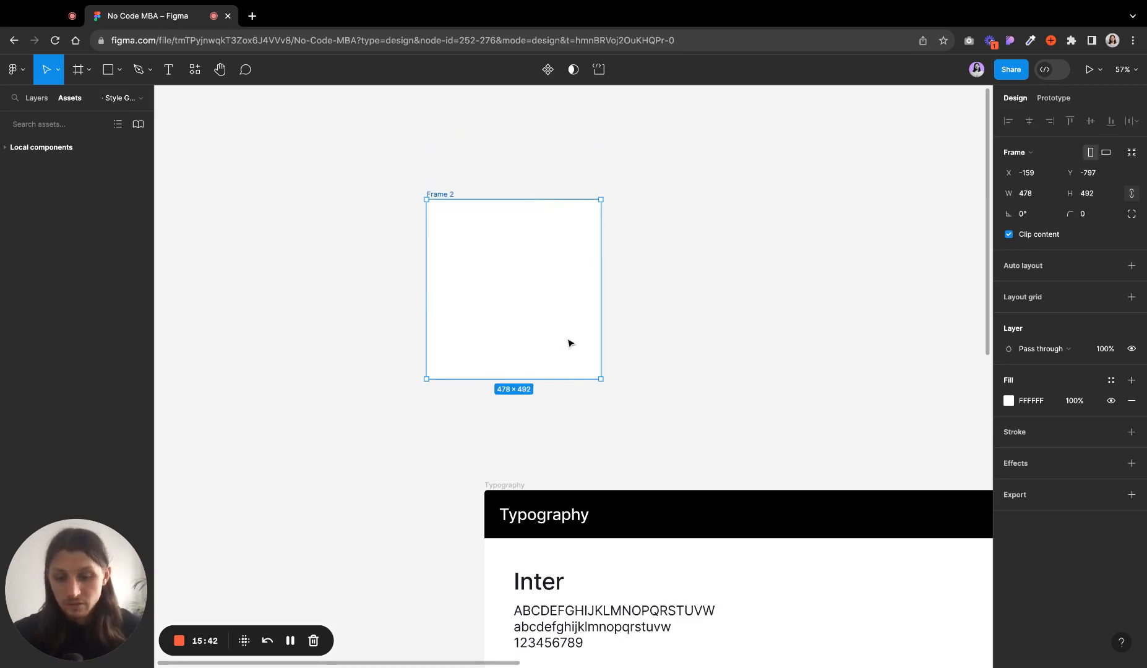
{"action": "key", "text": "super+z"}
{"action": "key", "text": "super+z"}
{"action": "key", "text": "super+z"}
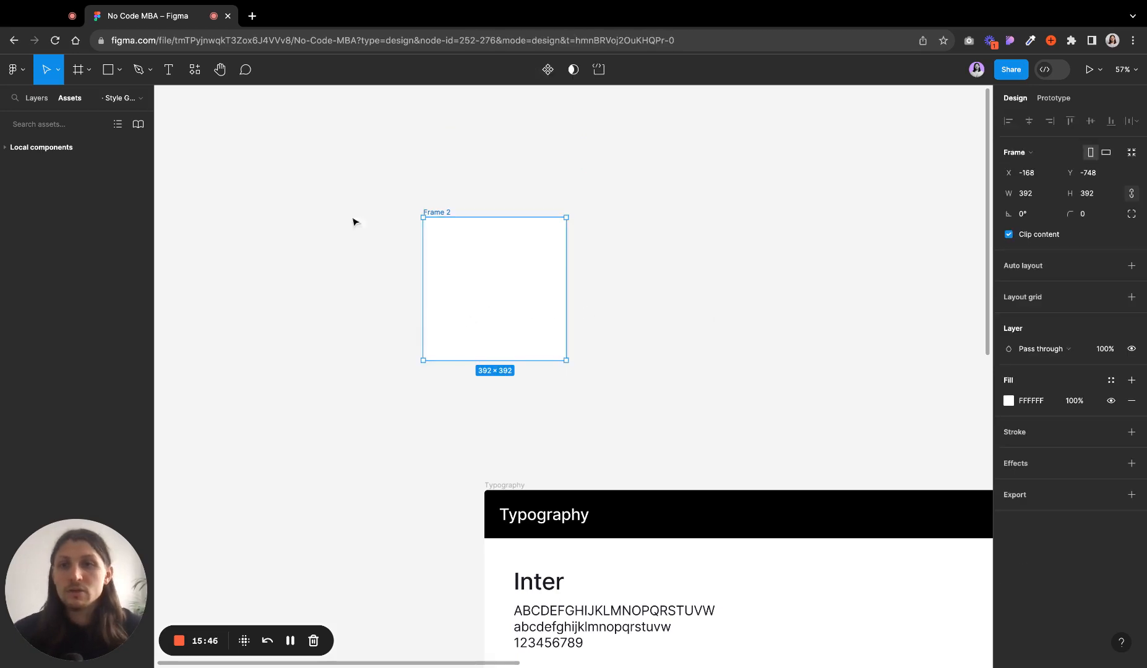
- Scale the frame proportionally with the Scale tool to about 900 × 900
{"action": "left_click", "coordinate": [58, 70]}
{"action": "left_click", "coordinate": [59, 117]}
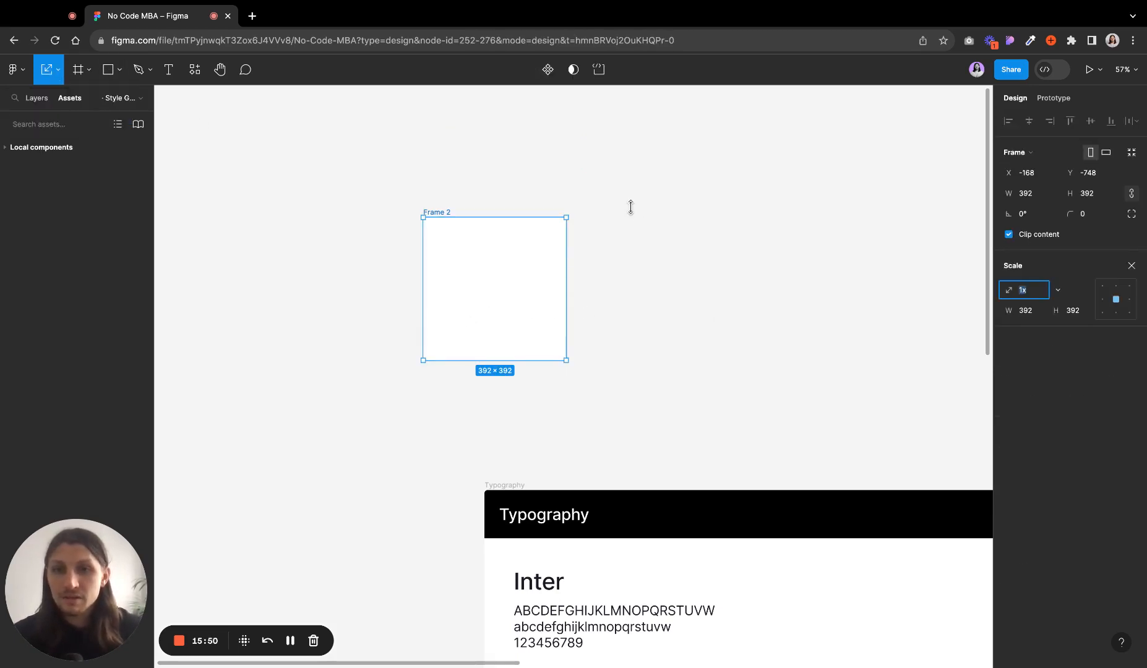
{"action": "left_click_drag", "start_coordinate": [567, 218], "coordinate": [791, 105]}
{"action": "key", "text": "super+z"}
{"action": "key", "text": "super+z"}
{"action": "key", "text": "super+z"}
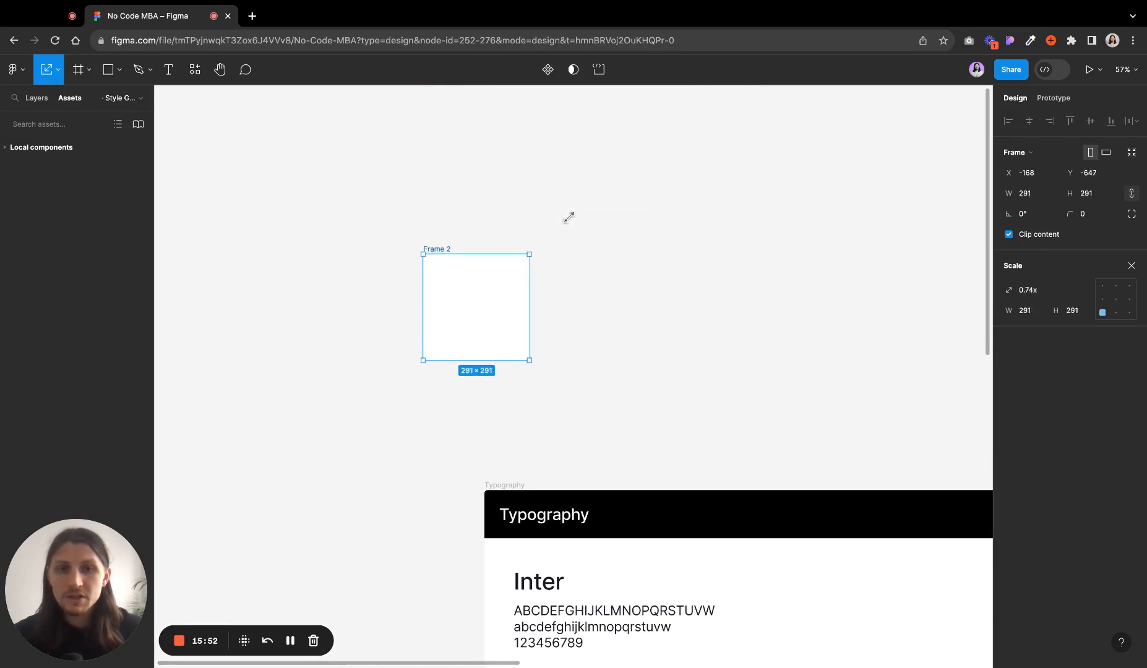
{"action": "mouse_move", "coordinate": [608, 268]}
{"action": "left_mouse_down"}
{"action": "mouse_move", "coordinate": [778, 267]}
{"action": "mouse_move", "coordinate": [606, 268]}
{"action": "left_mouse_up"}
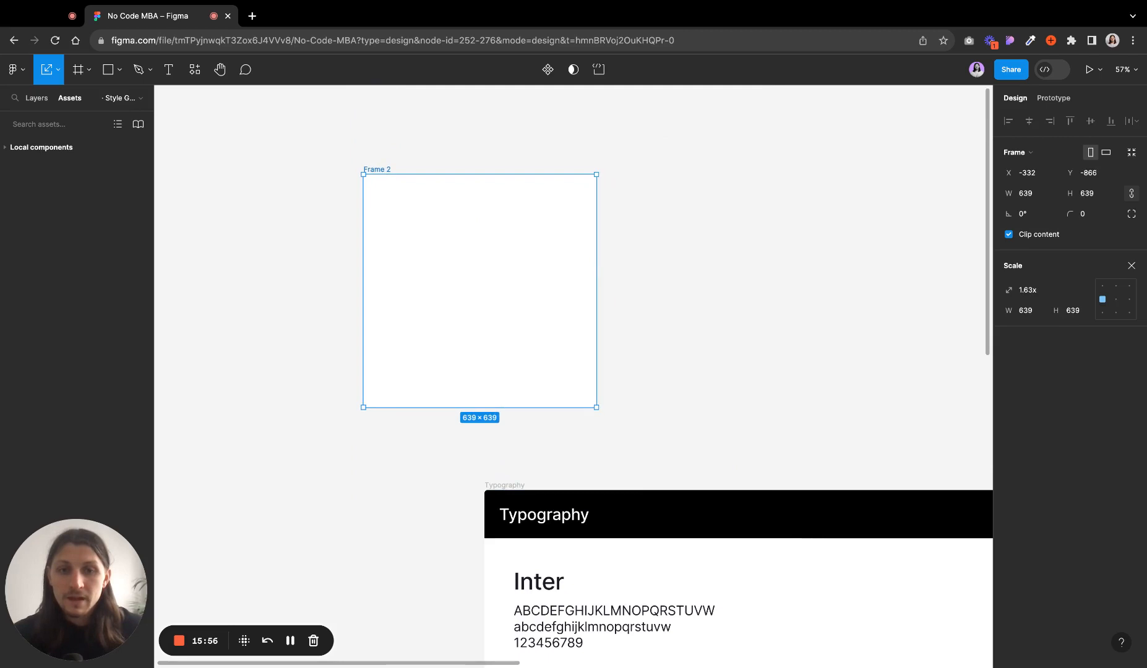
{"action": "scroll", "coordinate": [601, 236], "scroll_direction": "down", "scroll_amount": 3}
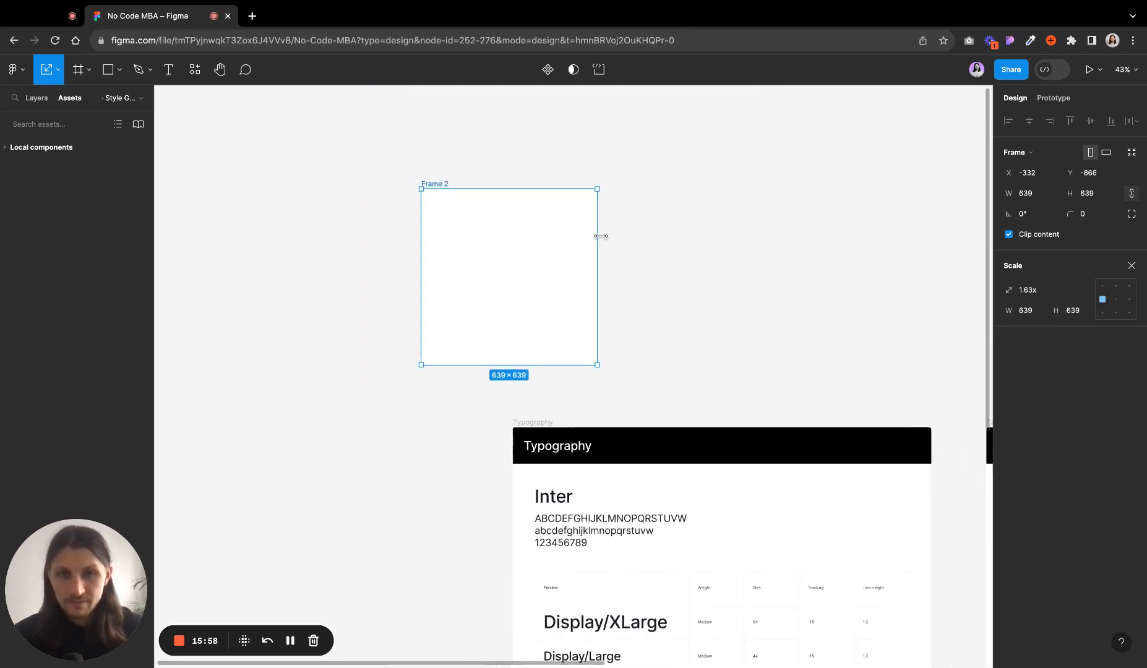
{"action": "left_click_drag", "start_coordinate": [598, 185], "coordinate": [642, 189]}
{"action": "scroll", "coordinate": [643, 190], "scroll_direction": "up", "scroll_amount": 2}
{"action": "scroll", "coordinate": [643, 190], "scroll_direction": "right", "scroll_amount": 1}
{"action": "mouse_move", "coordinate": [592, 278]}
{"action": "left_mouse_down"}
{"action": "mouse_move", "coordinate": [715, 278]}
{"action": "mouse_move", "coordinate": [614, 278]}
{"action": "left_mouse_up"}
{"action": "mouse_move", "coordinate": [540, 232]}
{"action": "left_mouse_down"}
{"action": "mouse_move", "coordinate": [540, 151]}
{"action": "mouse_move", "coordinate": [540, 222]}
{"action": "left_mouse_up"}
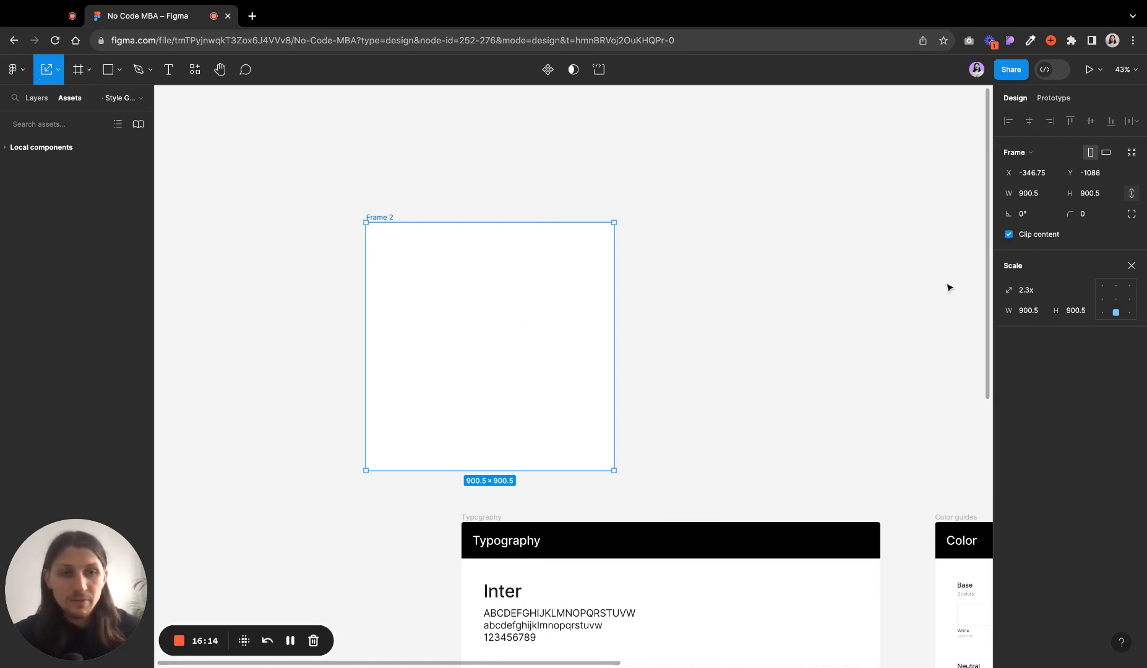
- Set the frame's scale factor to 1.5x, then its scaled width to 1200
{"action": "left_click", "coordinate": [1040, 295]}
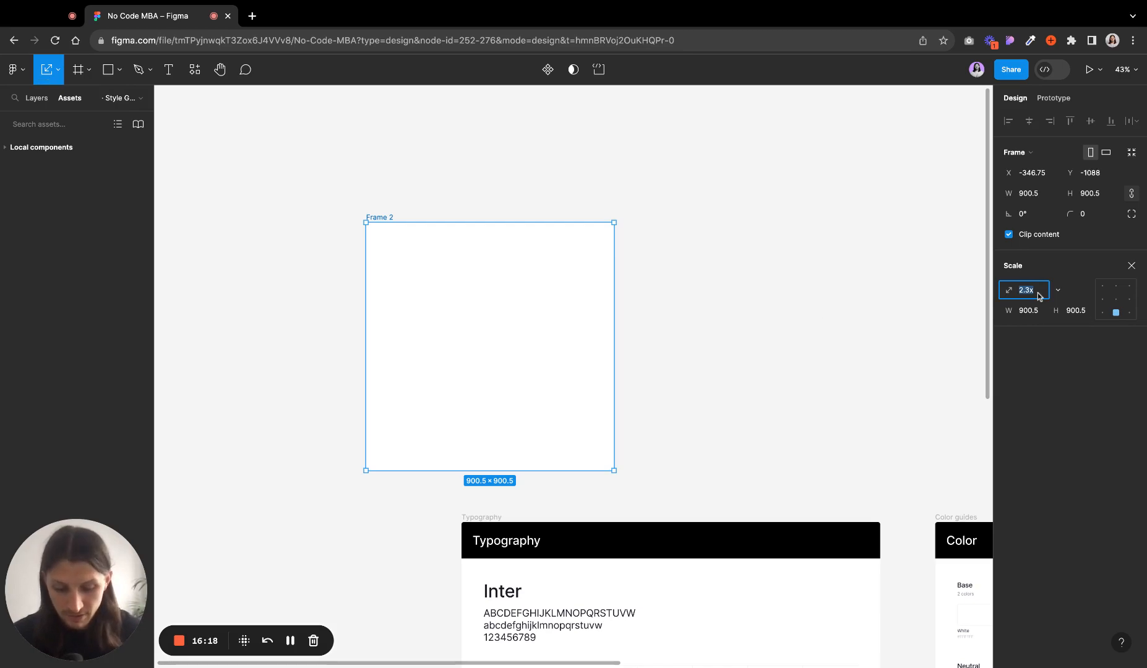
{"action": "type", "text": "1.5"}
{"action": "key", "text": "Return"}
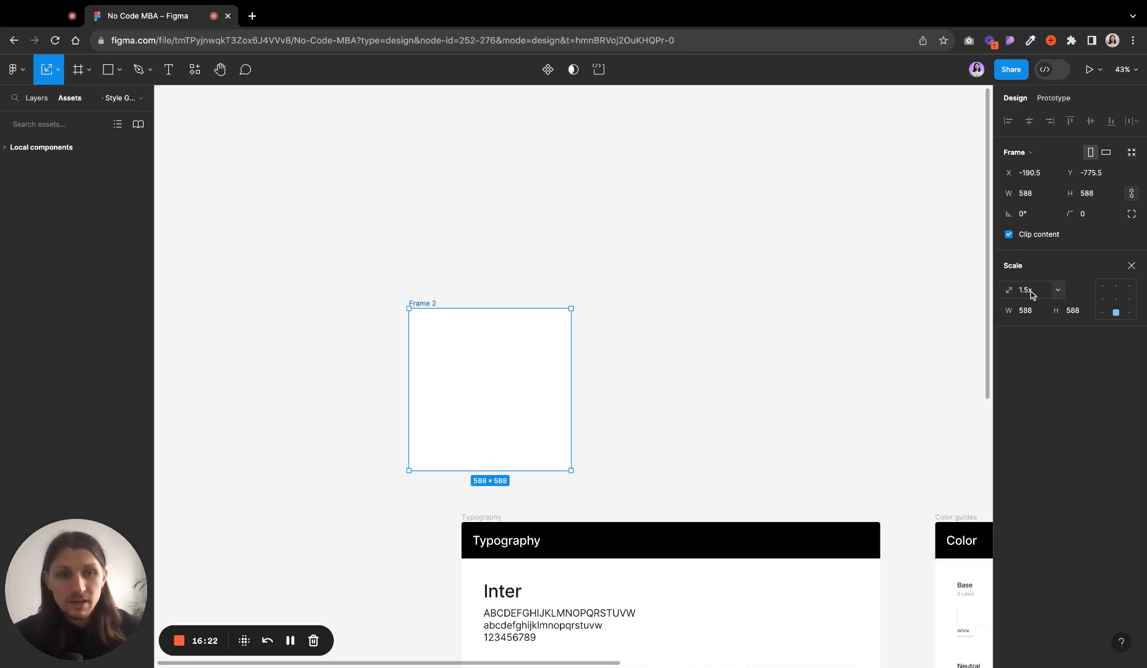
{"action": "left_click", "coordinate": [1036, 315]}
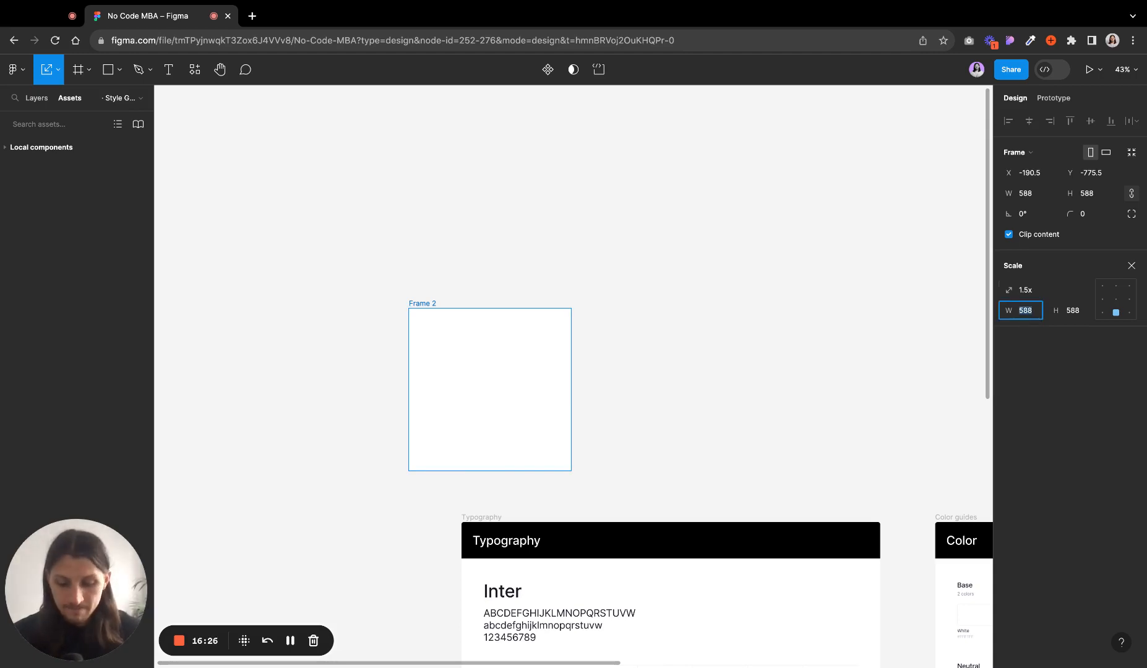
{"action": "type", "text": "1200"}
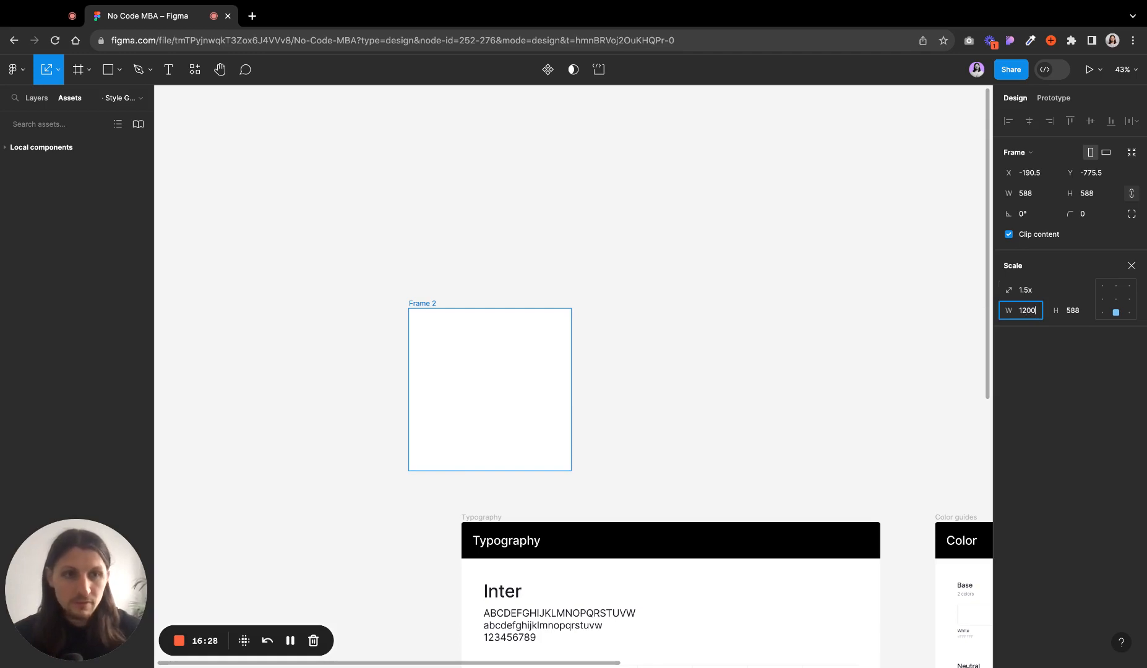
{"action": "key", "text": "Return"}
- Select the scaled frame and delete it
{"action": "left_click", "coordinate": [709, 328]}
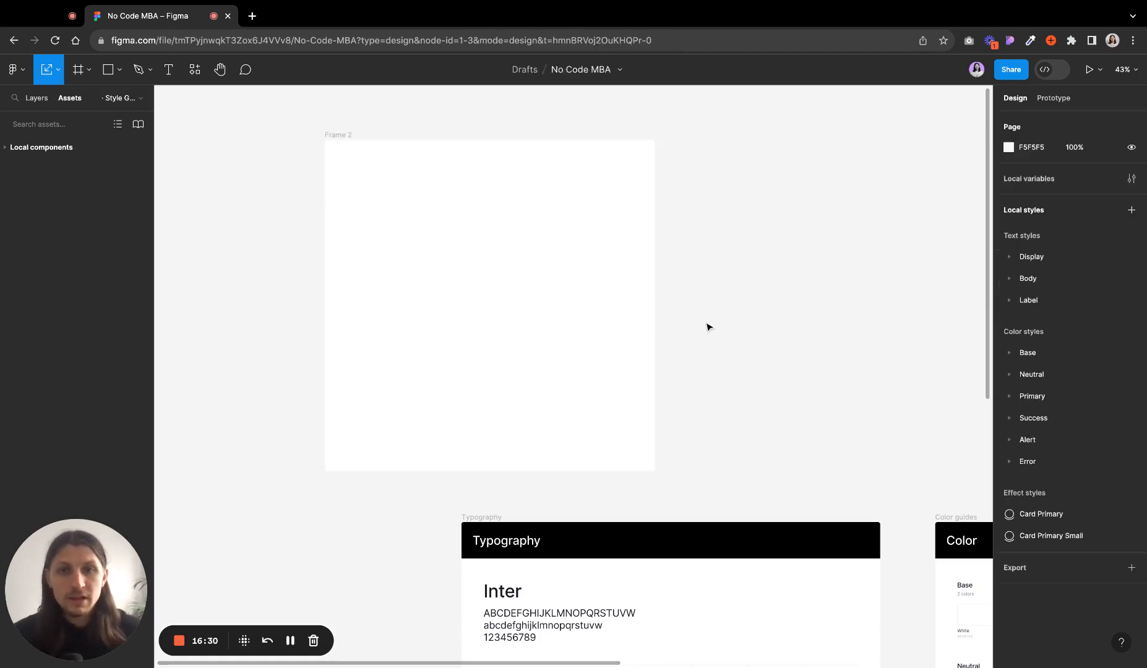
{"action": "left_click", "coordinate": [540, 330]}
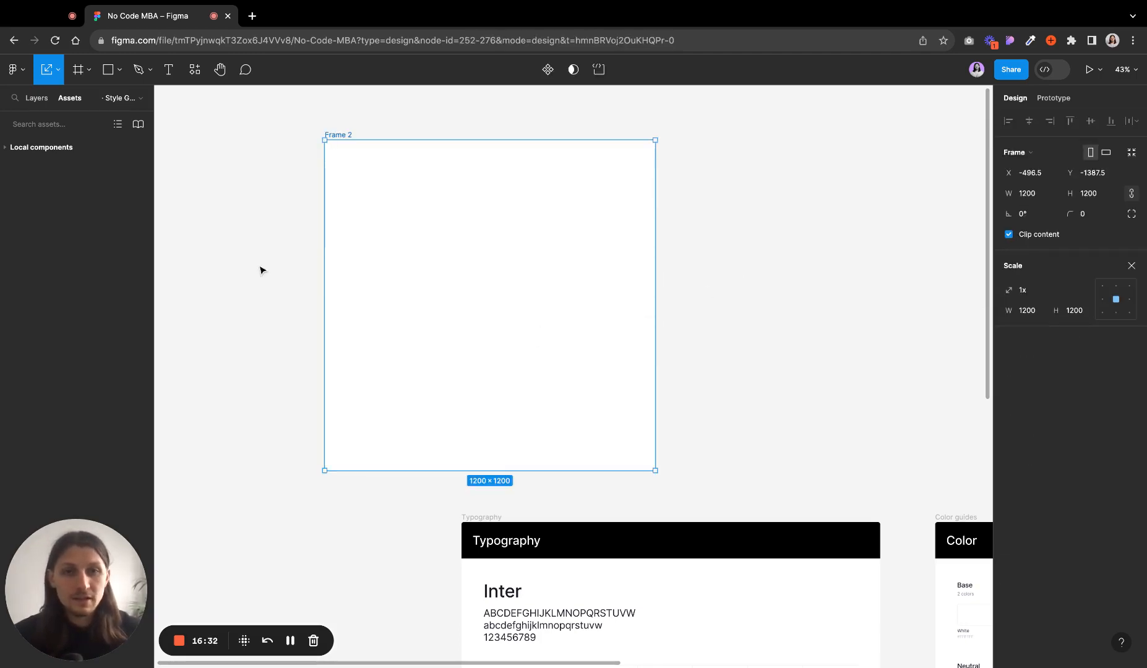
{"action": "key", "text": "Delete"}
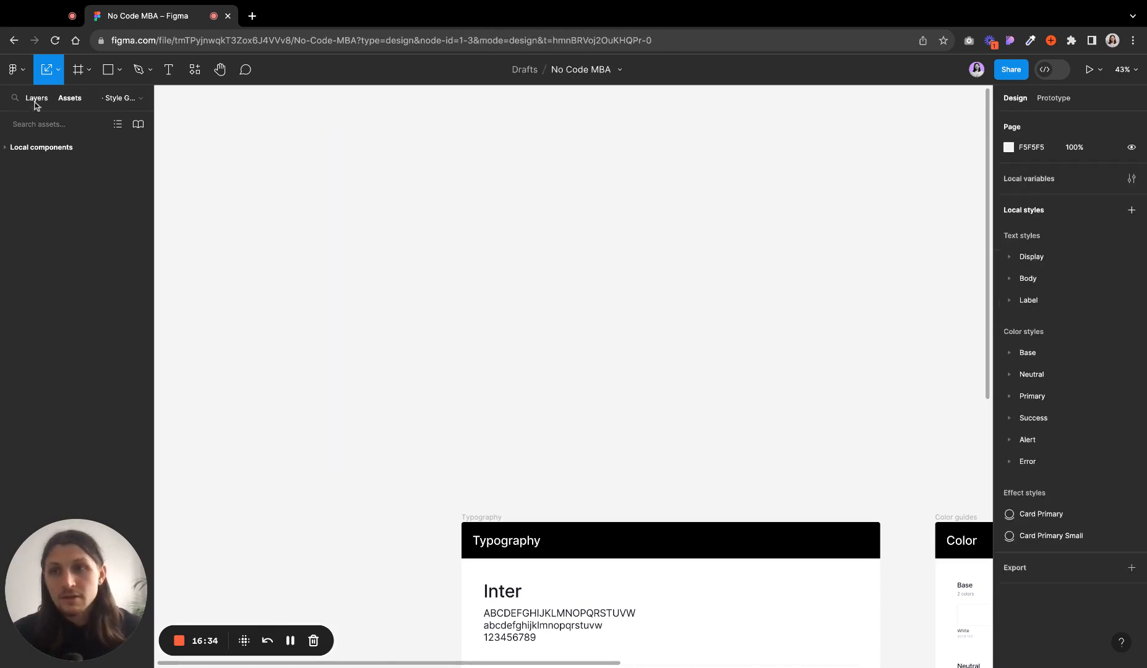
- Examine the options of the Move, Frame and shape tool menus in the toolbar
{"action": "left_click", "coordinate": [57, 69]}
{"action": "left_click", "coordinate": [52, 103]}
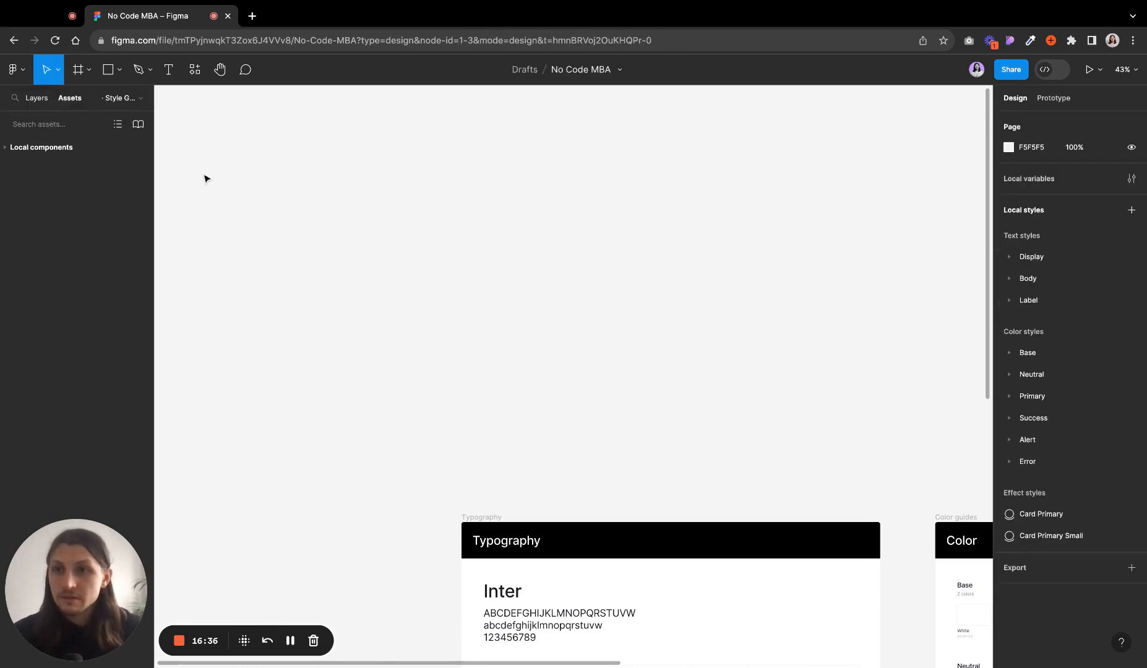
{"action": "left_click", "coordinate": [54, 70]}
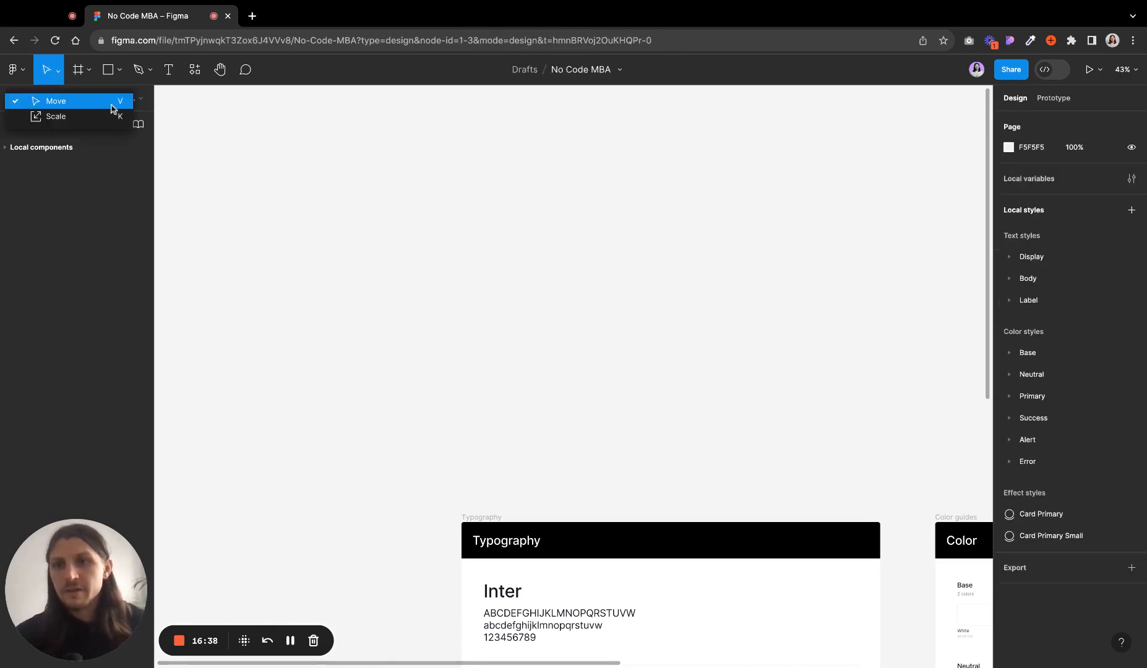
{"action": "left_click", "coordinate": [55, 103]}
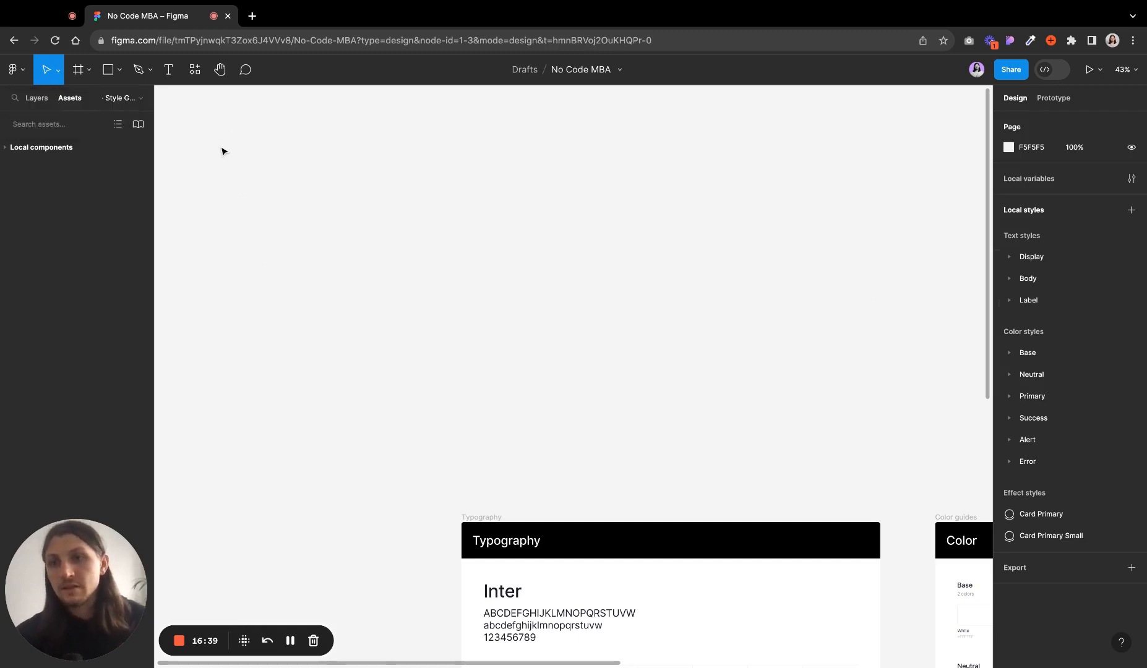
{"action": "left_click", "coordinate": [89, 71]}
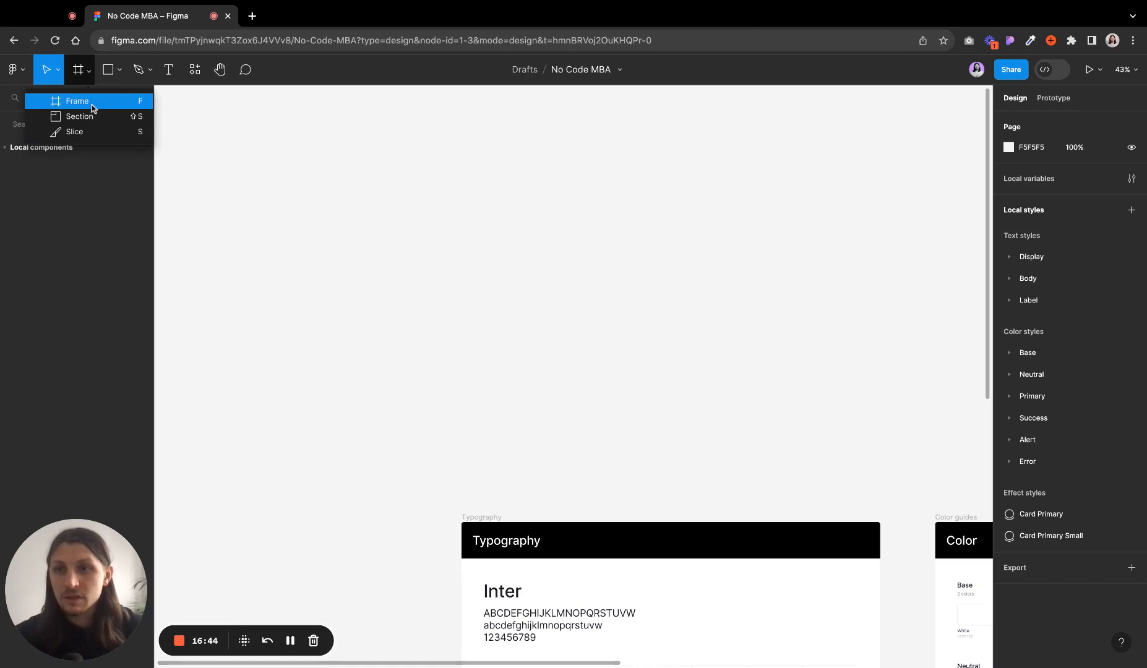
{"action": "left_click", "coordinate": [289, 212]}
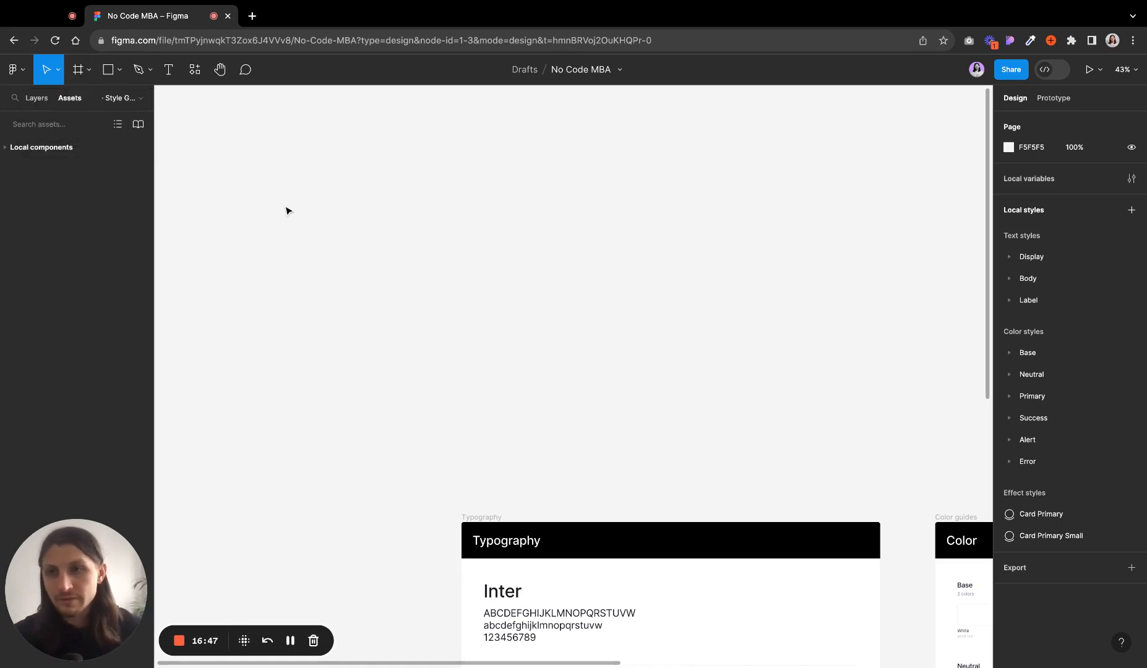
{"action": "left_click", "coordinate": [118, 73]}
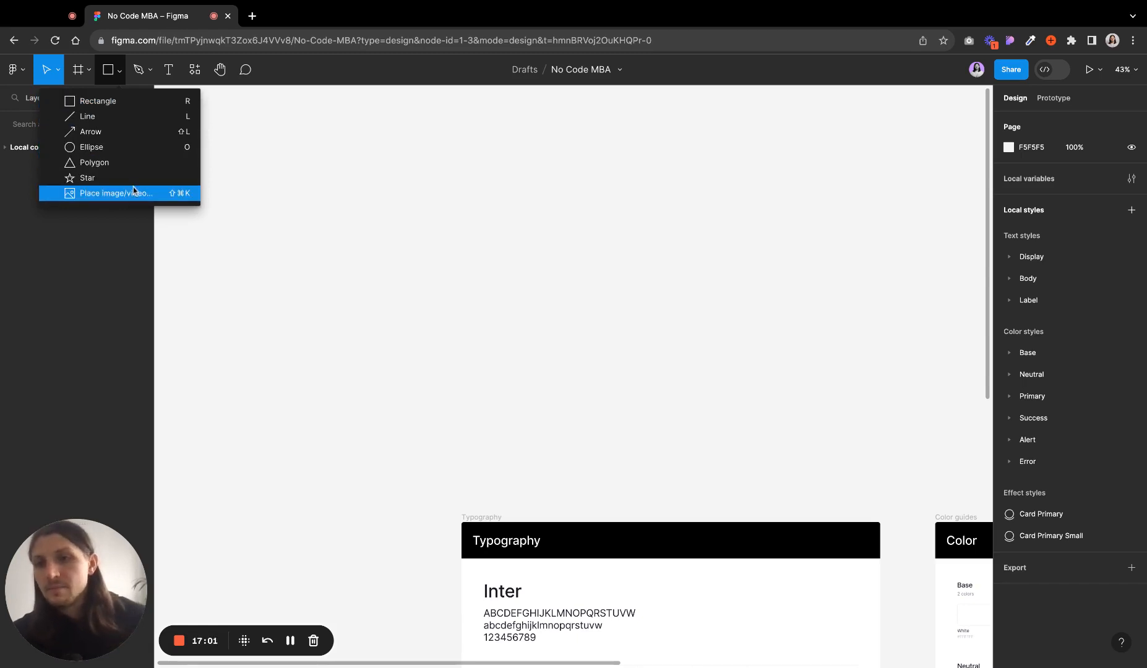
- Add a text layer reading "This is some text" on the empty canvas with the Text tool
{"action": "left_click", "coordinate": [168, 69]}
{"action": "left_click", "coordinate": [147, 70]}
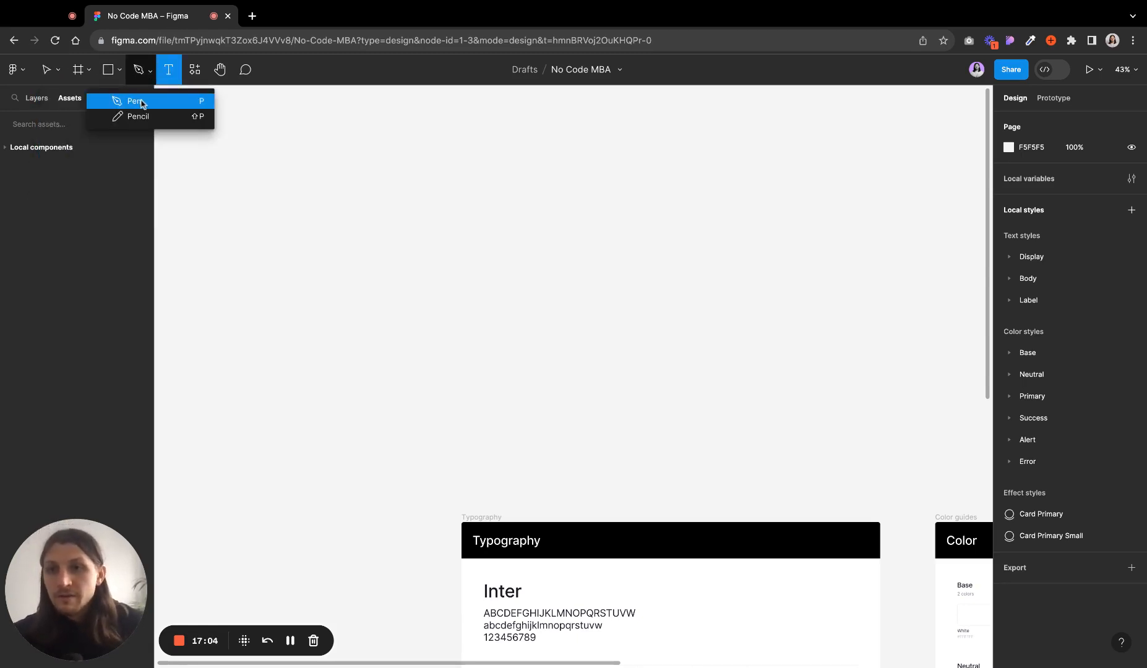
{"action": "left_click", "coordinate": [171, 70]}
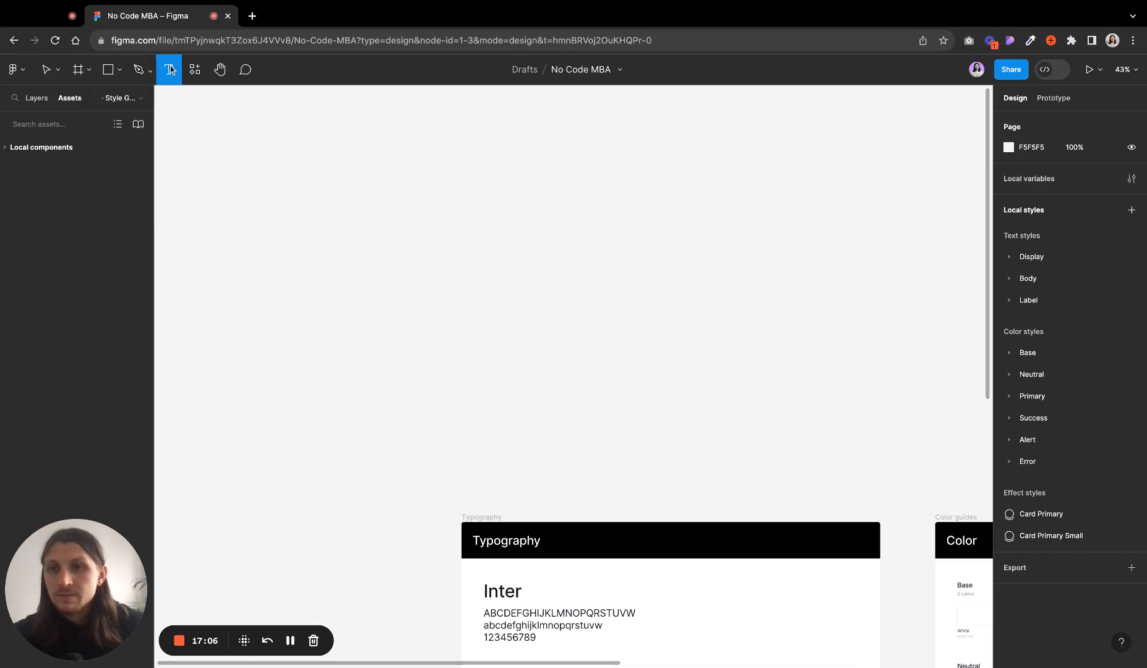
{"action": "left_click", "coordinate": [273, 160]}
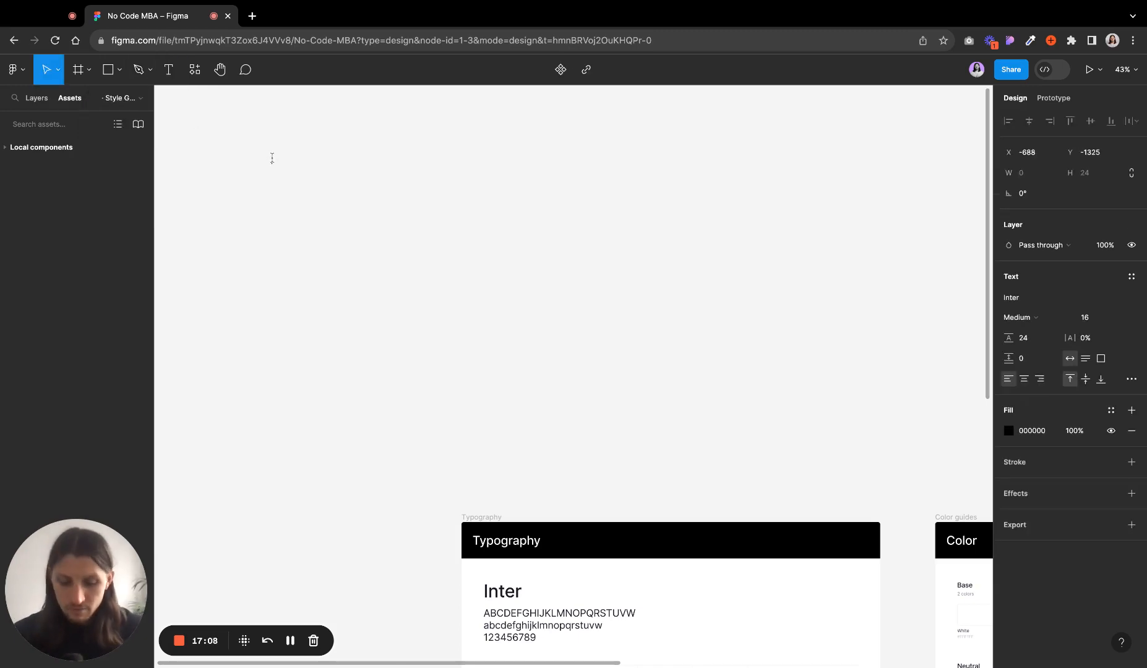
{"action": "type", "text": "This is some text"}
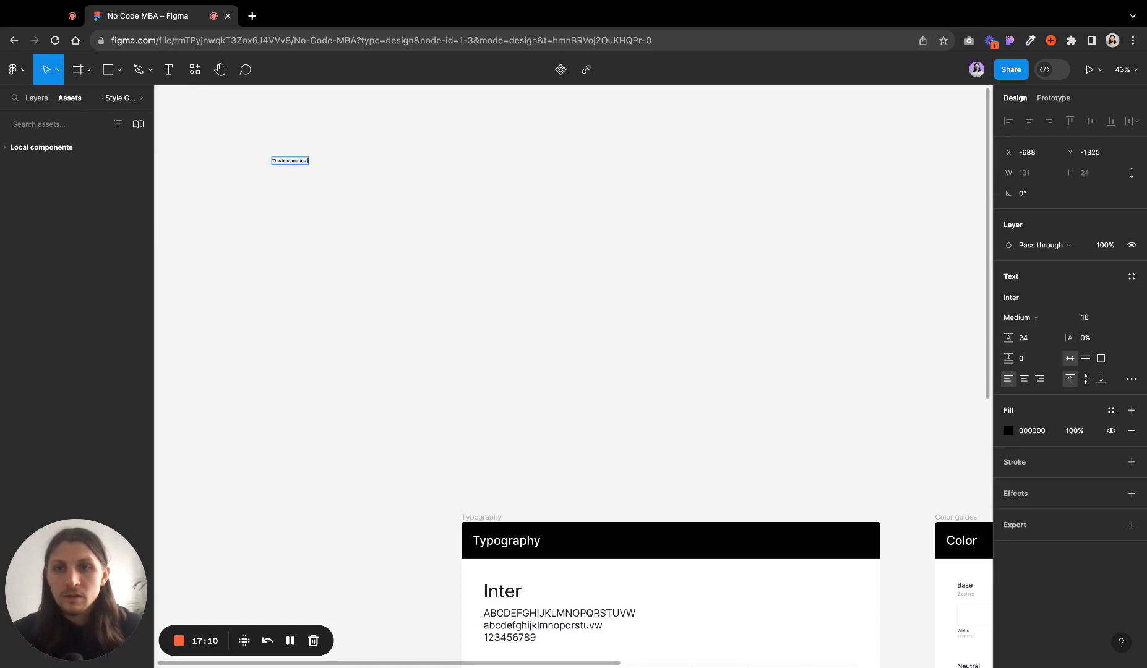
{"action": "scroll", "coordinate": [272, 160], "scroll_direction": "up", "scroll_amount": 5}
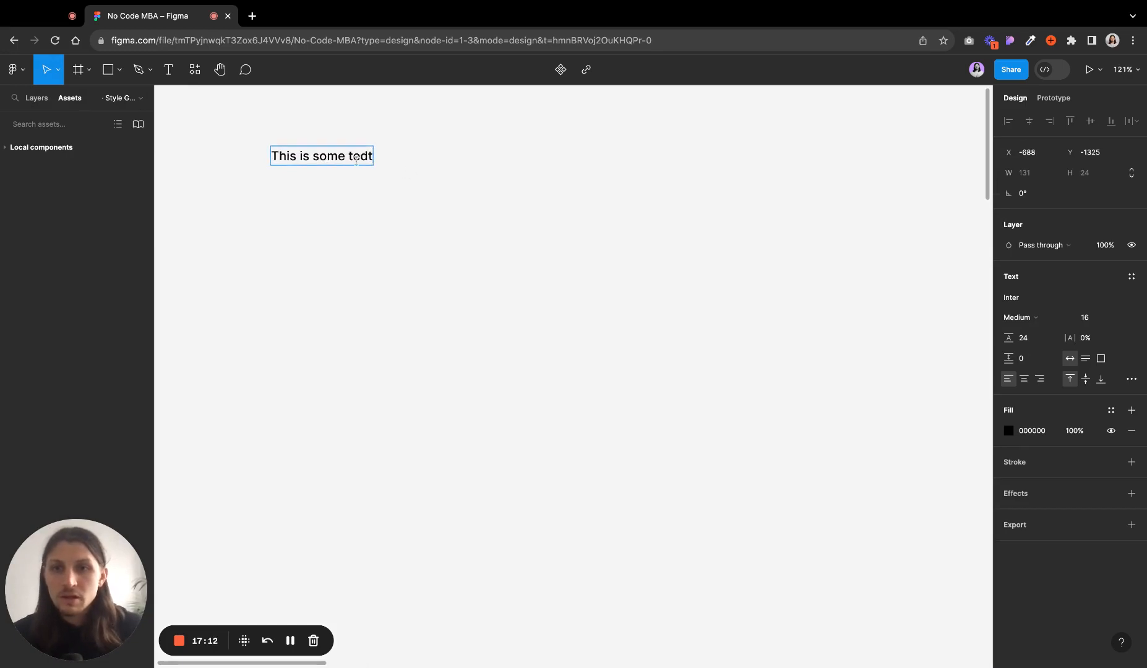
{"action": "double_click", "coordinate": [357, 155]}
{"action": "type", "text": "text"}
{"action": "key", "text": "Escape"}
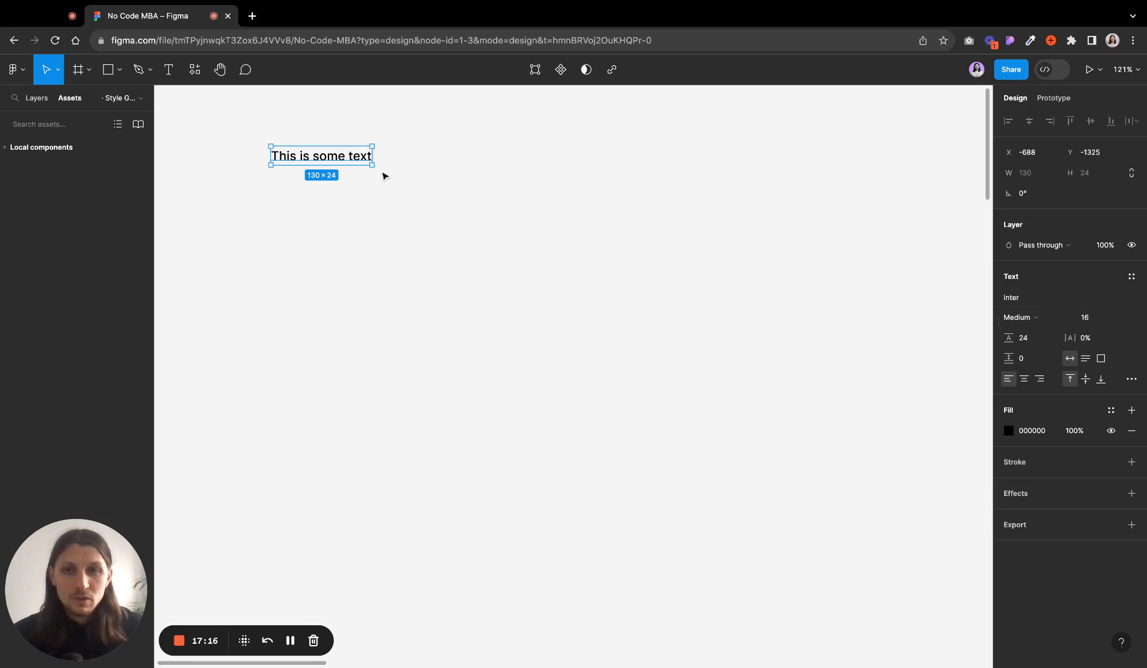
- Browse the font picker for the text, switching its filter between Google fonts and All fonts
{"action": "left_click", "coordinate": [1045, 301]}
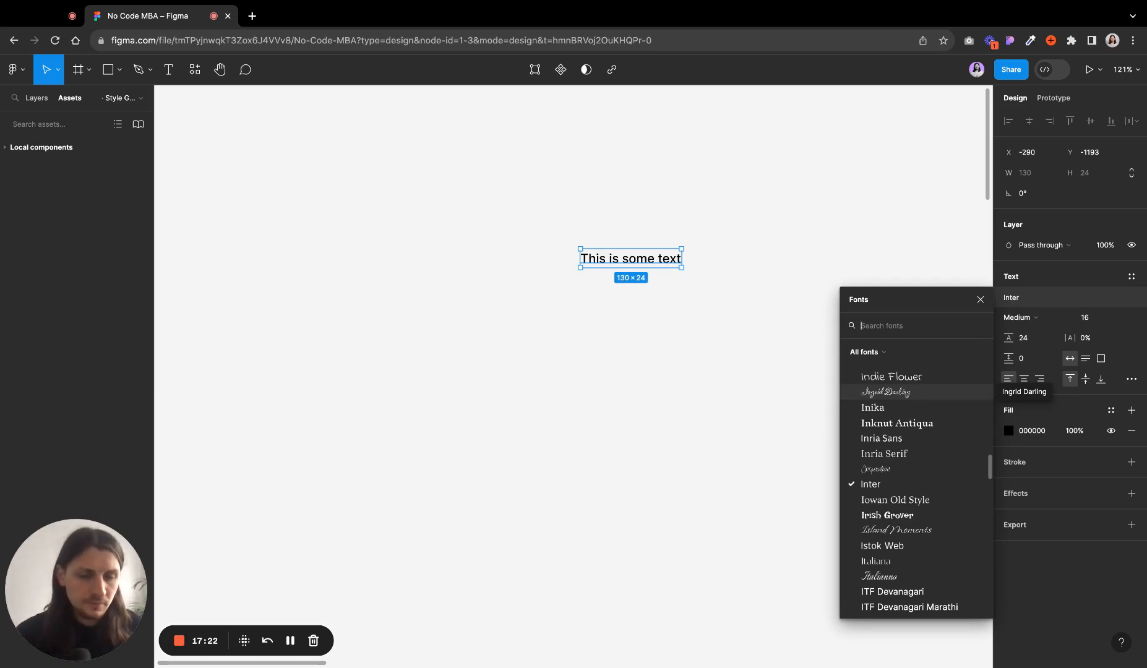
{"action": "left_click", "coordinate": [897, 358]}
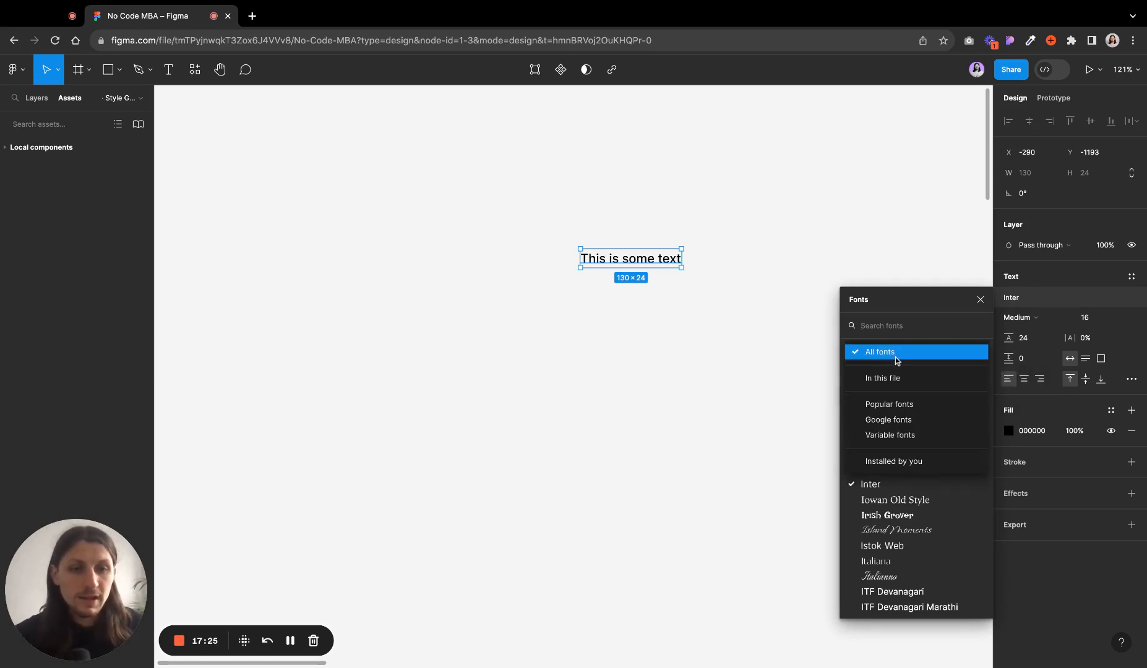
{"action": "left_click", "coordinate": [904, 421]}
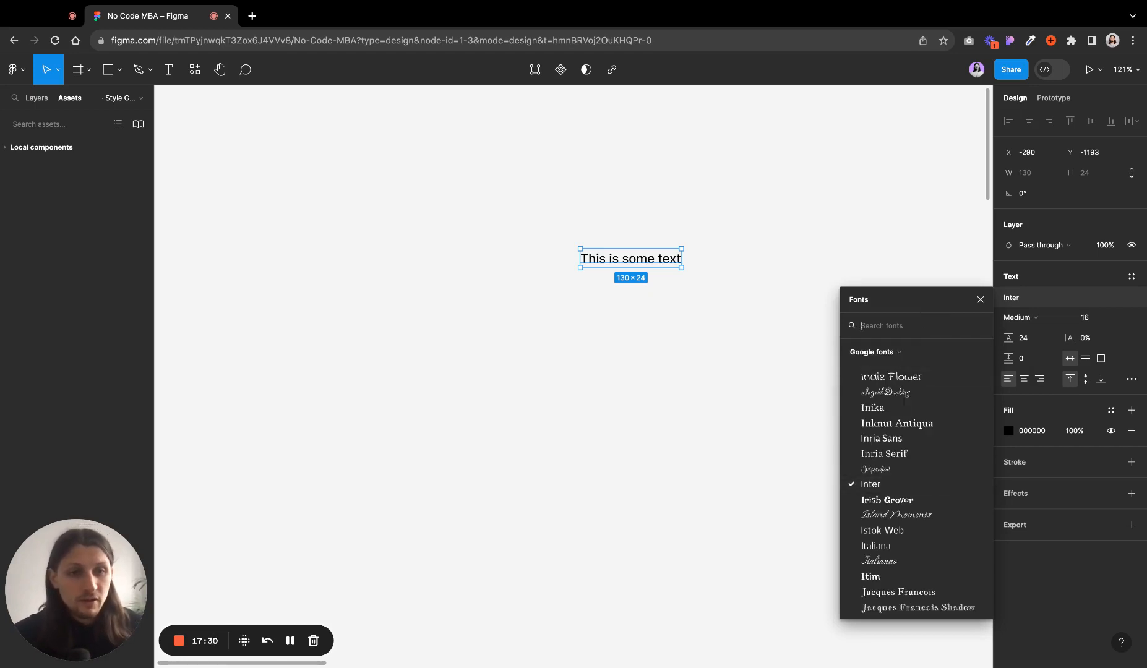
{"action": "left_click", "coordinate": [903, 352]}
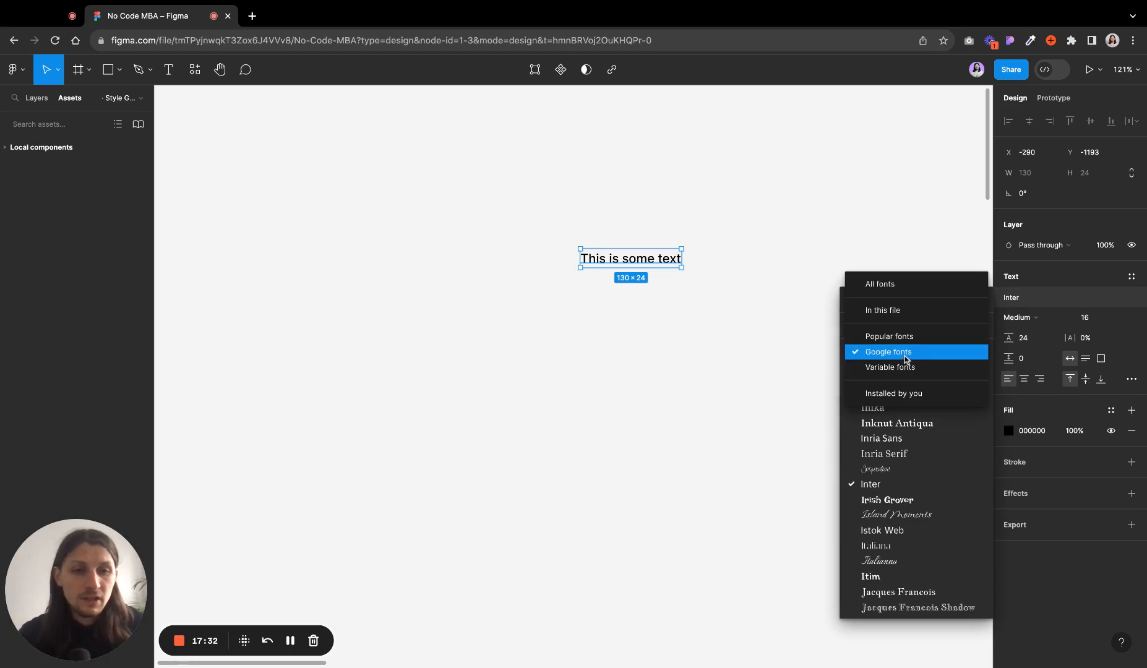
{"action": "left_click", "coordinate": [893, 285]}
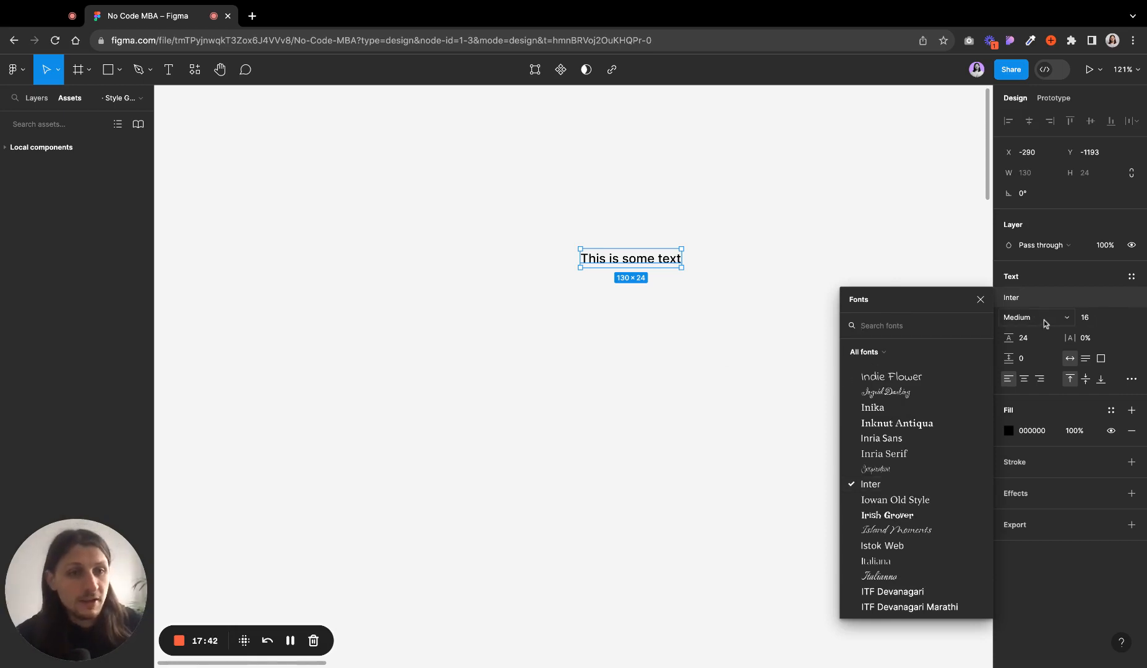
- Close the font picker, then select the text layer and delete it
{"action": "left_click", "coordinate": [700, 313]}
{"action": "left_click", "coordinate": [668, 261]}
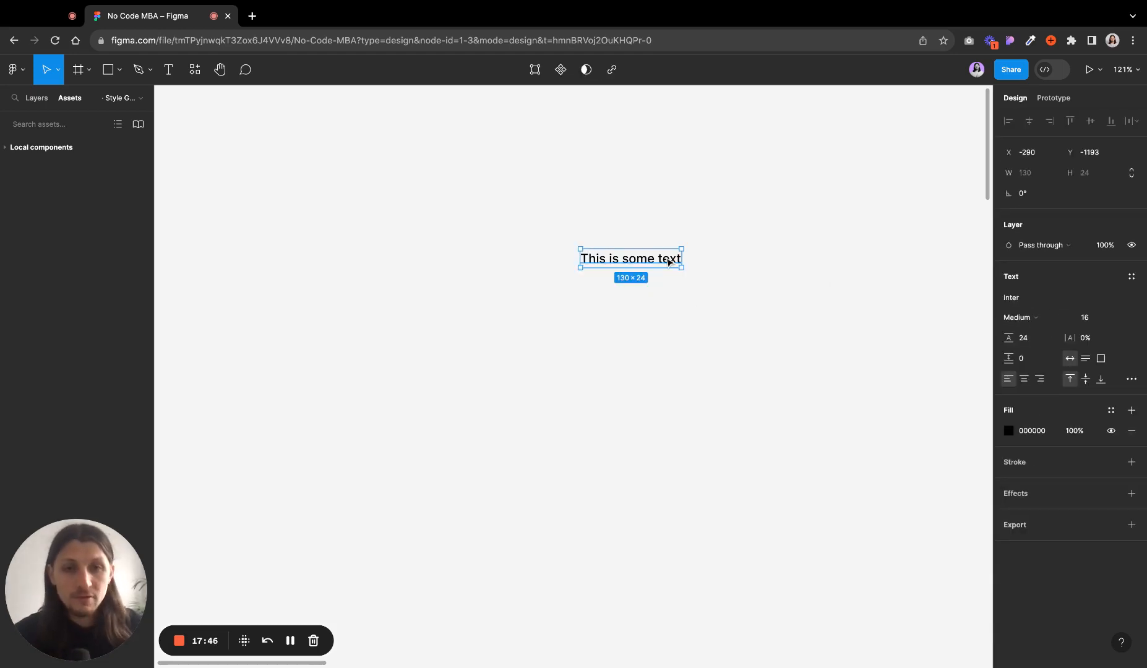
{"action": "key", "text": "Delete"}
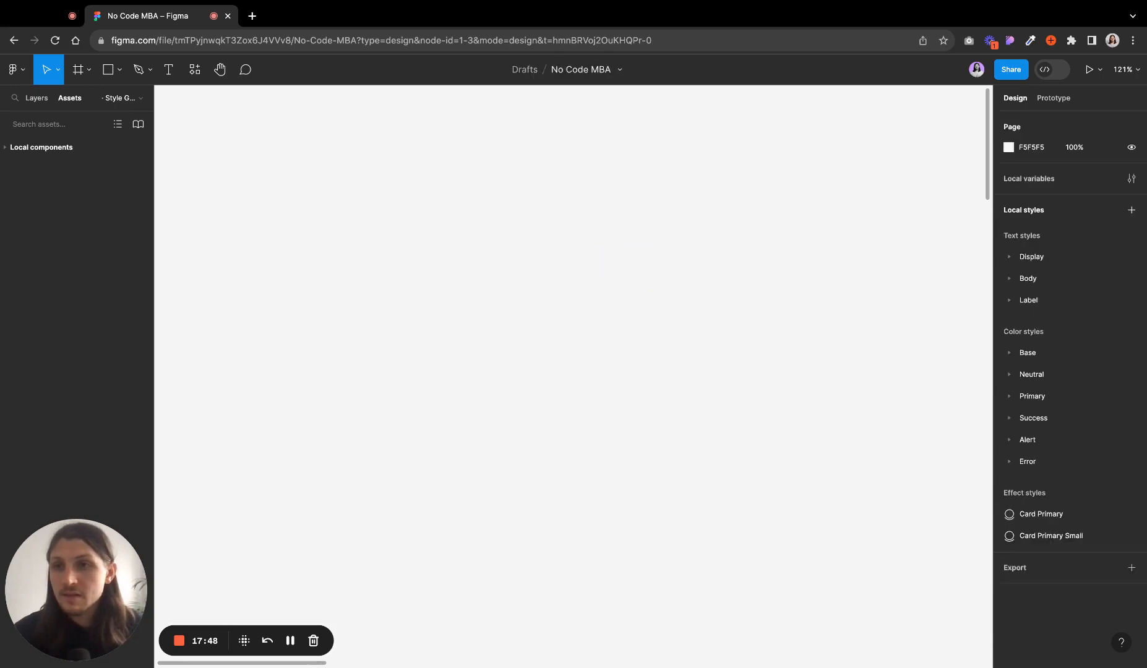
- Open the Resources panel, then pan around the Typography and Color frames with the Hand tool
{"action": "left_click", "coordinate": [195, 71]}
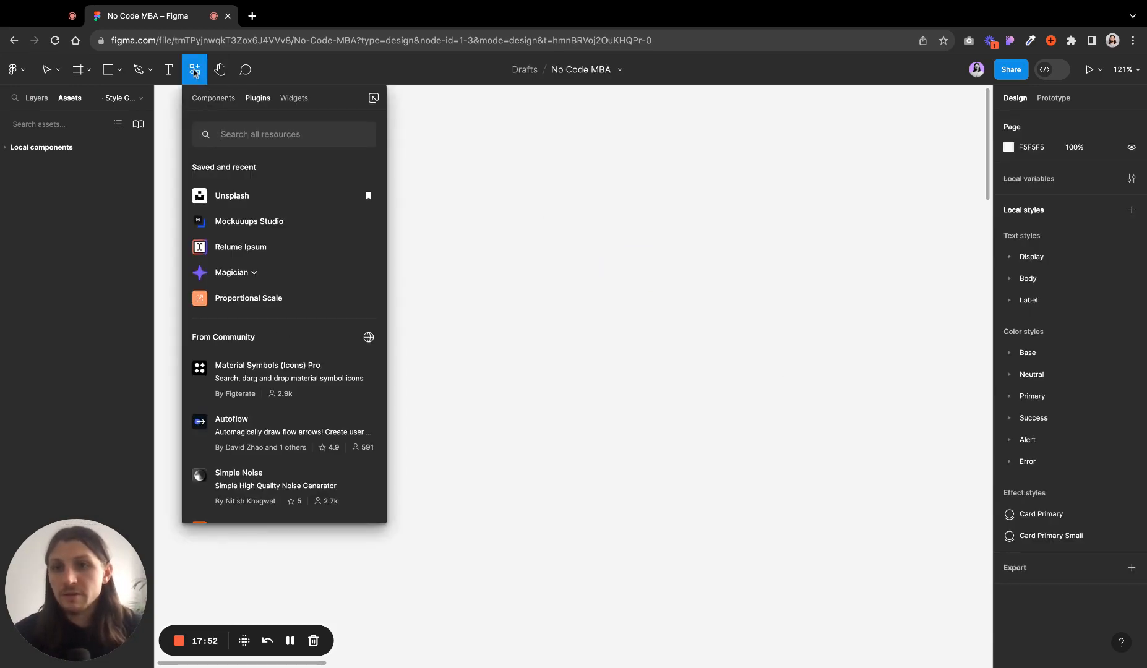
{"action": "left_click", "coordinate": [194, 71]}
{"action": "left_click", "coordinate": [218, 70]}
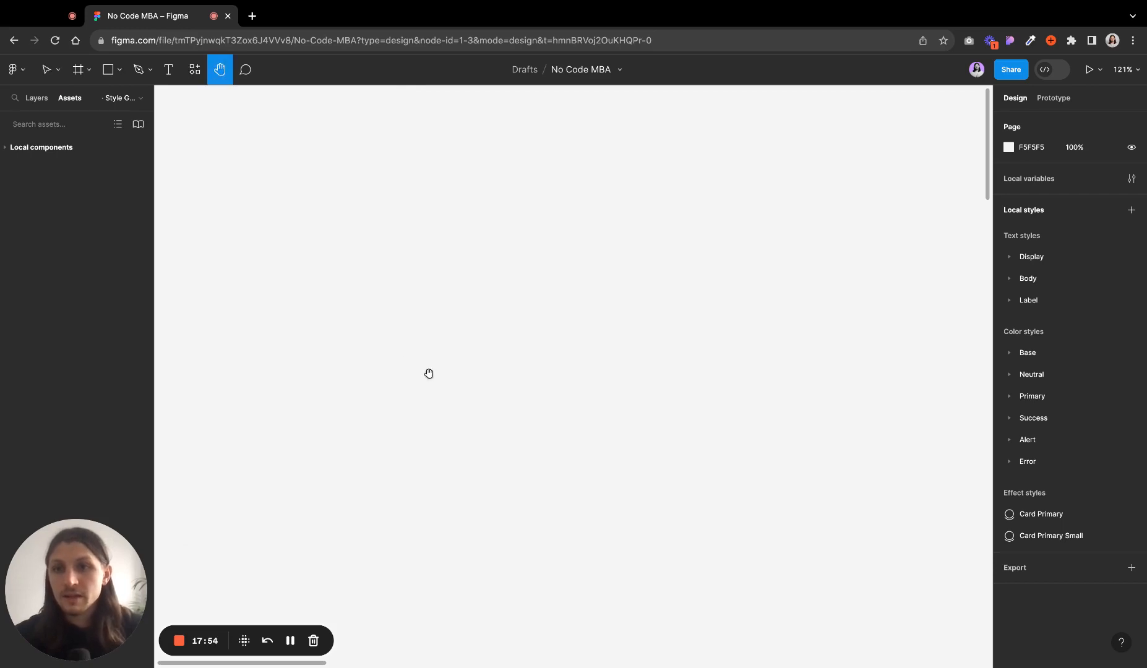
{"action": "scroll", "coordinate": [437, 343], "scroll_direction": "down", "scroll_amount": 5}
{"action": "left_click_drag", "start_coordinate": [606, 573], "coordinate": [427, 294]}
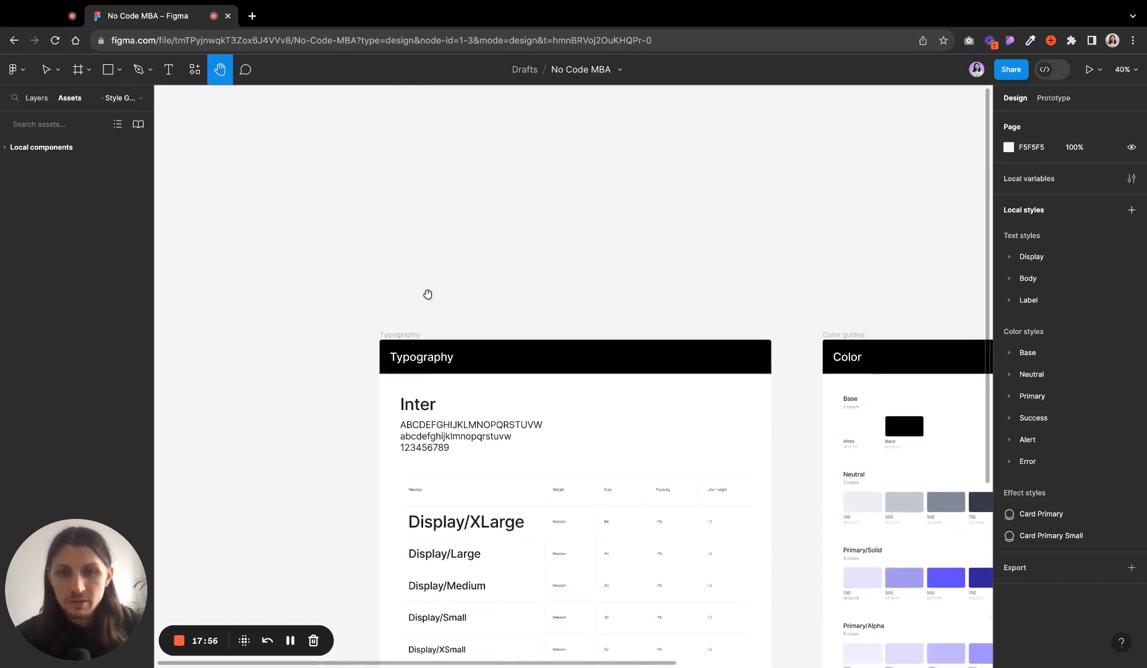
{"action": "left_click_drag", "start_coordinate": [530, 523], "coordinate": [536, 385]}
{"action": "scroll", "coordinate": [530, 524], "scroll_direction": "left", "scroll_amount": 2}
{"action": "scroll", "coordinate": [530, 523], "scroll_direction": "right", "scroll_amount": 3}
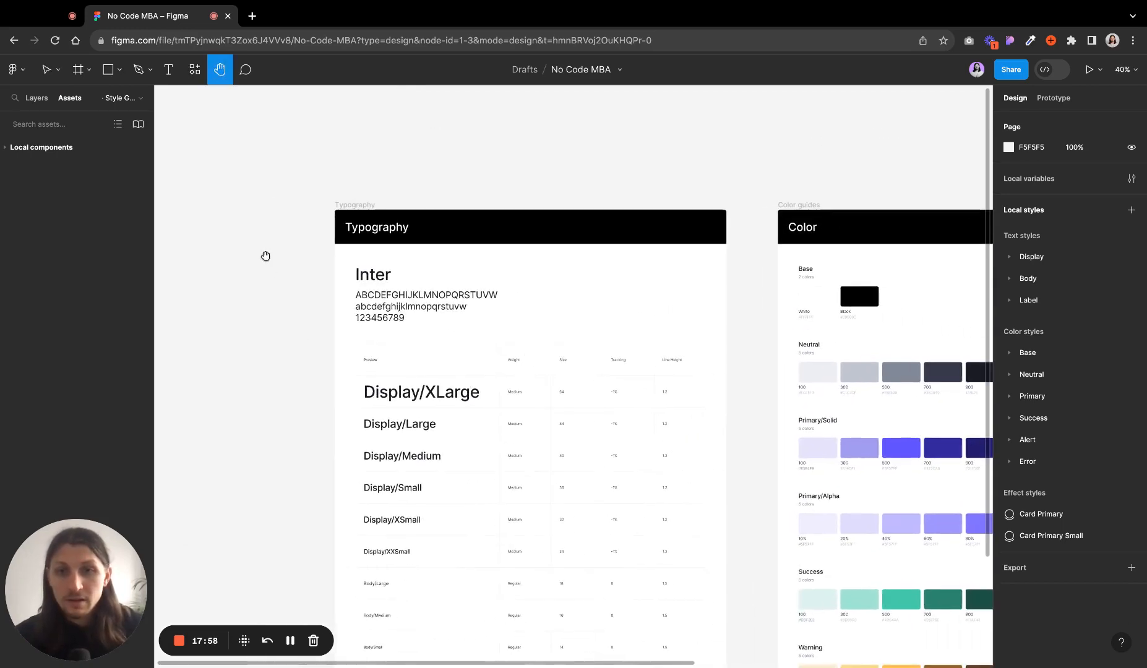
{"action": "scroll", "coordinate": [434, 240], "scroll_direction": "right", "scroll_amount": 2}
{"action": "scroll", "coordinate": [434, 240], "scroll_direction": "left", "scroll_amount": 3}
{"action": "scroll", "coordinate": [434, 240], "scroll_direction": "down", "scroll_amount": 2}
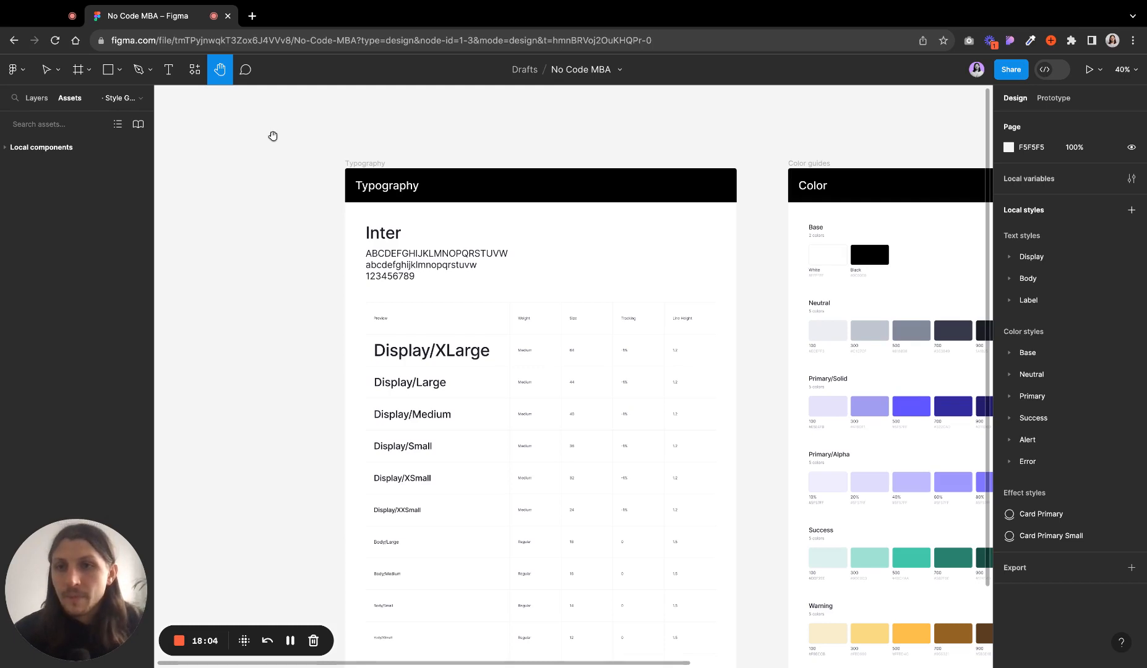
- Write a comment "This is a comment @" on the Typography frame with the Comment tool
{"action": "key", "text": "v"}
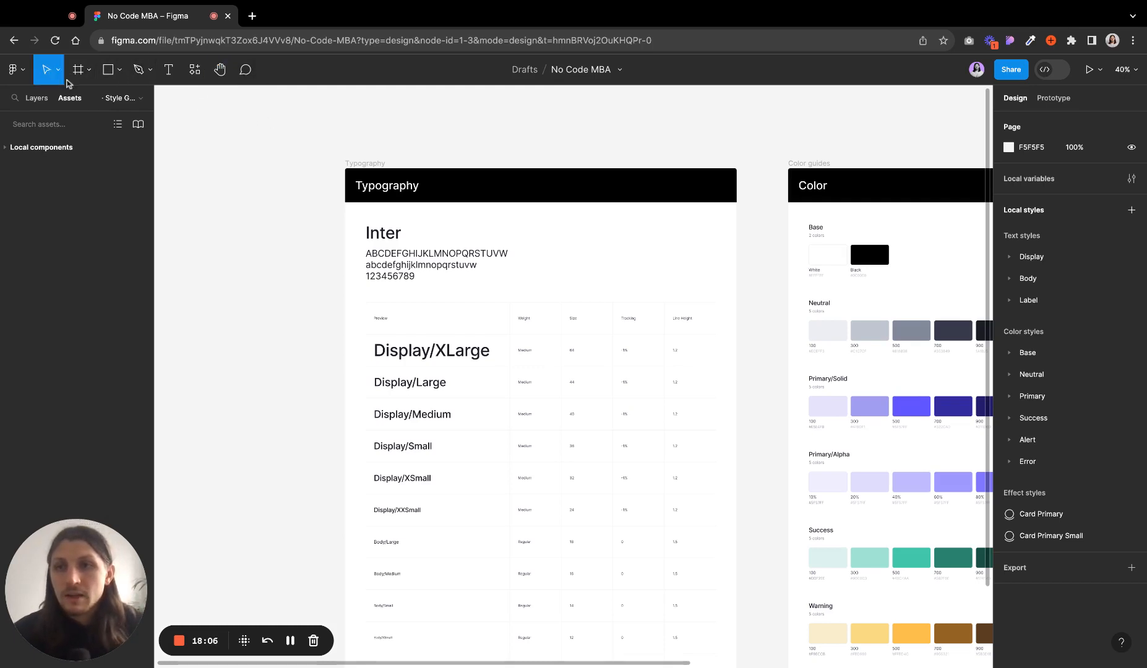
{"action": "left_click", "coordinate": [246, 73]}
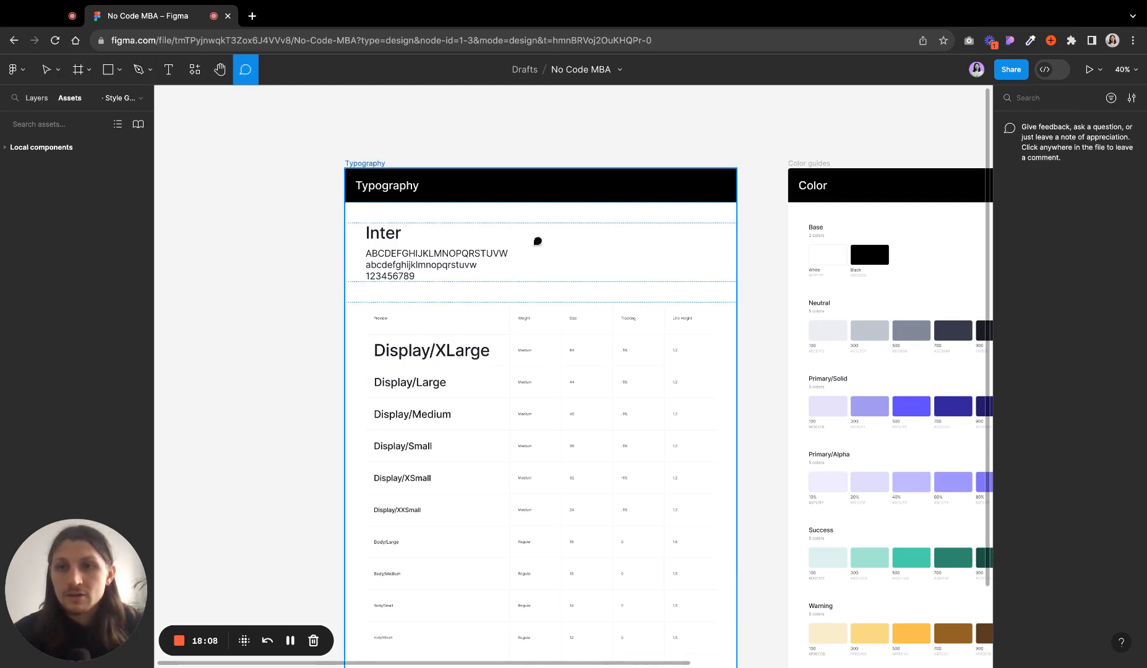
{"action": "scroll", "coordinate": [578, 211], "scroll_direction": "left", "scroll_amount": 1}
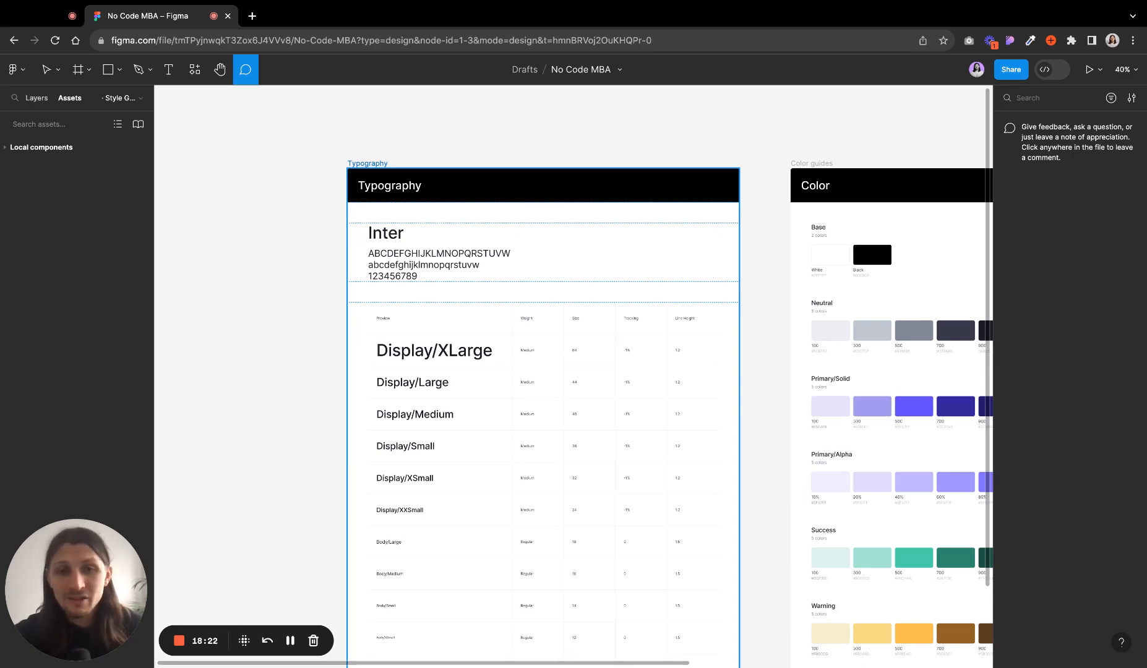
{"action": "left_click", "coordinate": [572, 233]}
{"action": "type", "text": "This is a comment"}
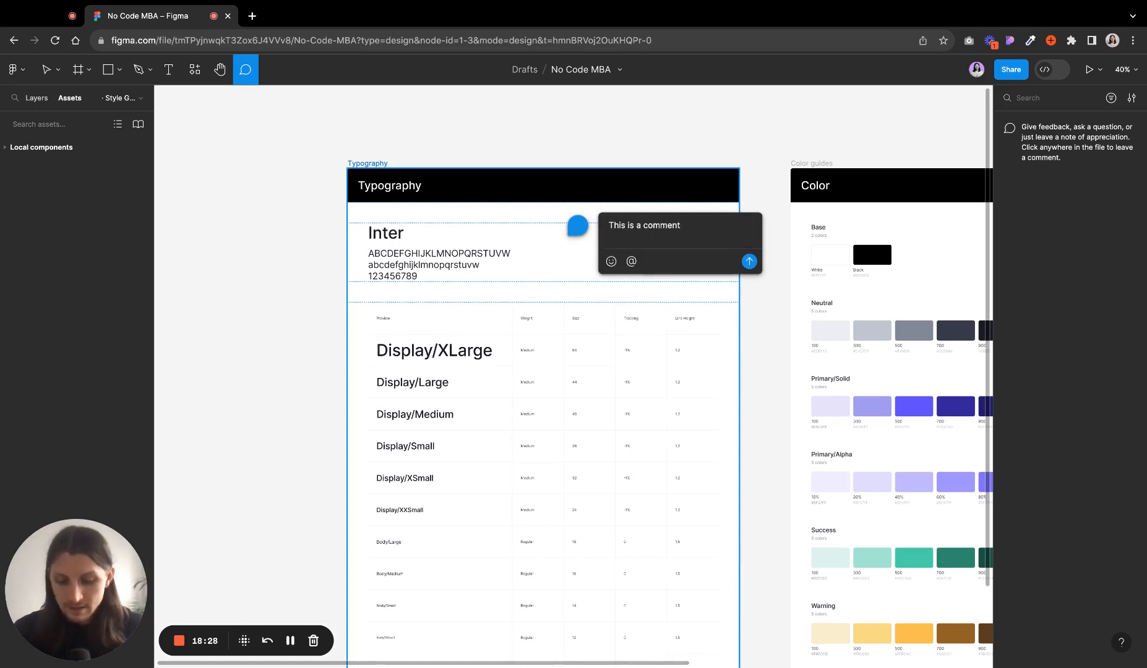
{"action": "type", "text": " @"}
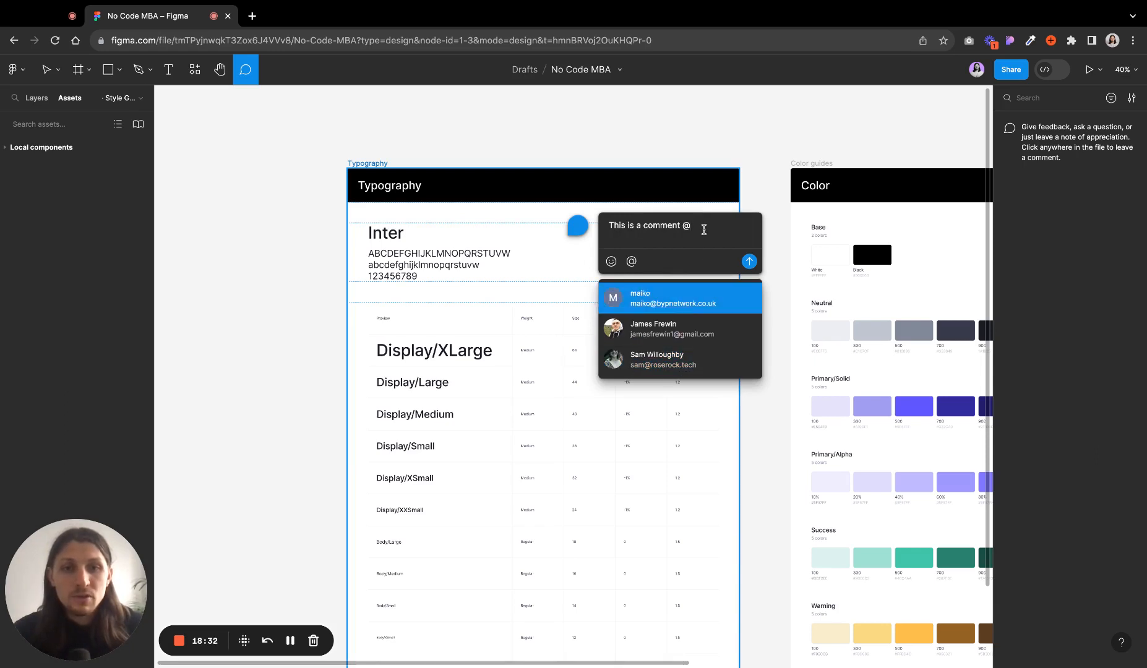
- Clear the comment text and cancel commenting without posting
{"action": "left_click_drag", "start_coordinate": [691, 226], "coordinate": [608, 221]}
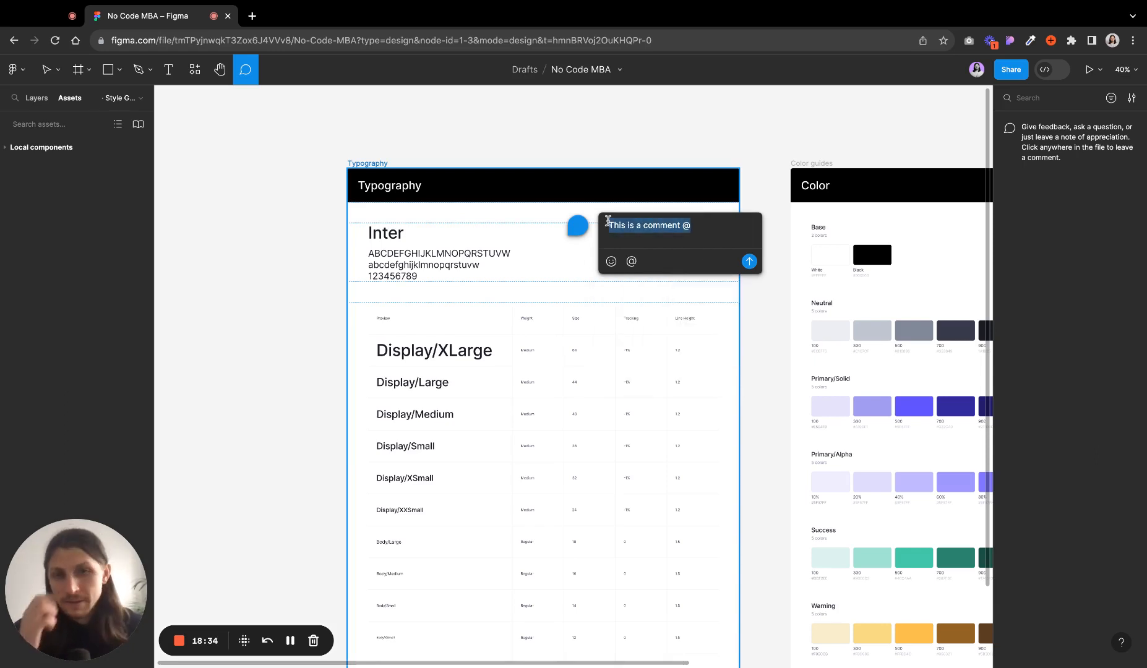
{"action": "key", "text": "BackSpace"}
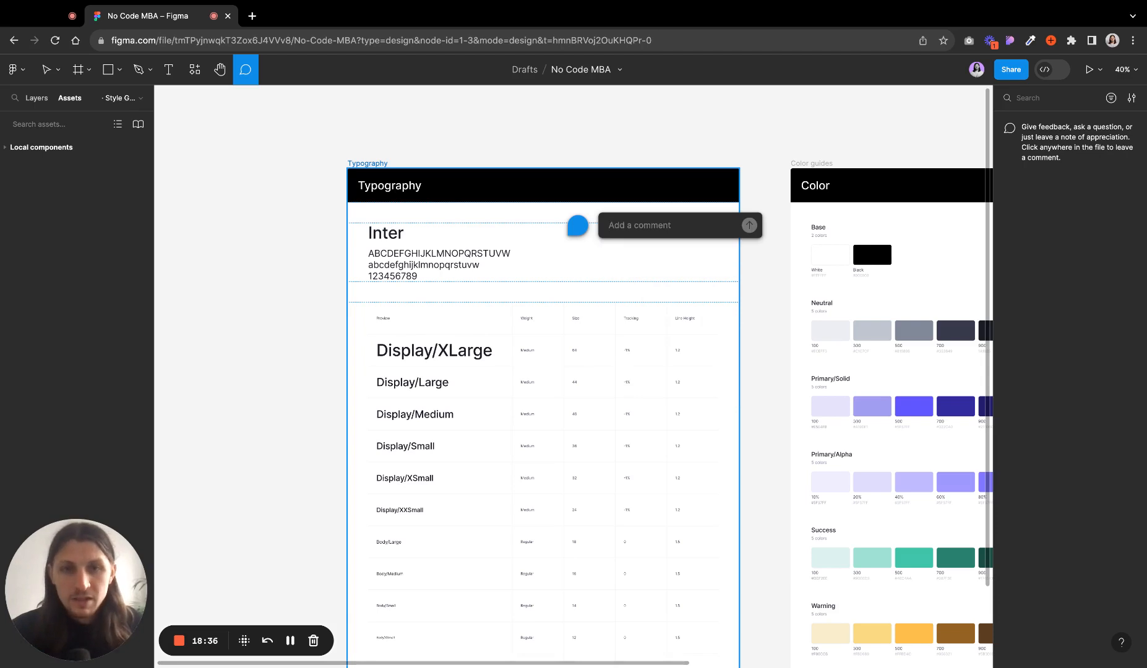
{"action": "left_click", "coordinate": [649, 144]}
{"action": "left_click", "coordinate": [650, 143]}
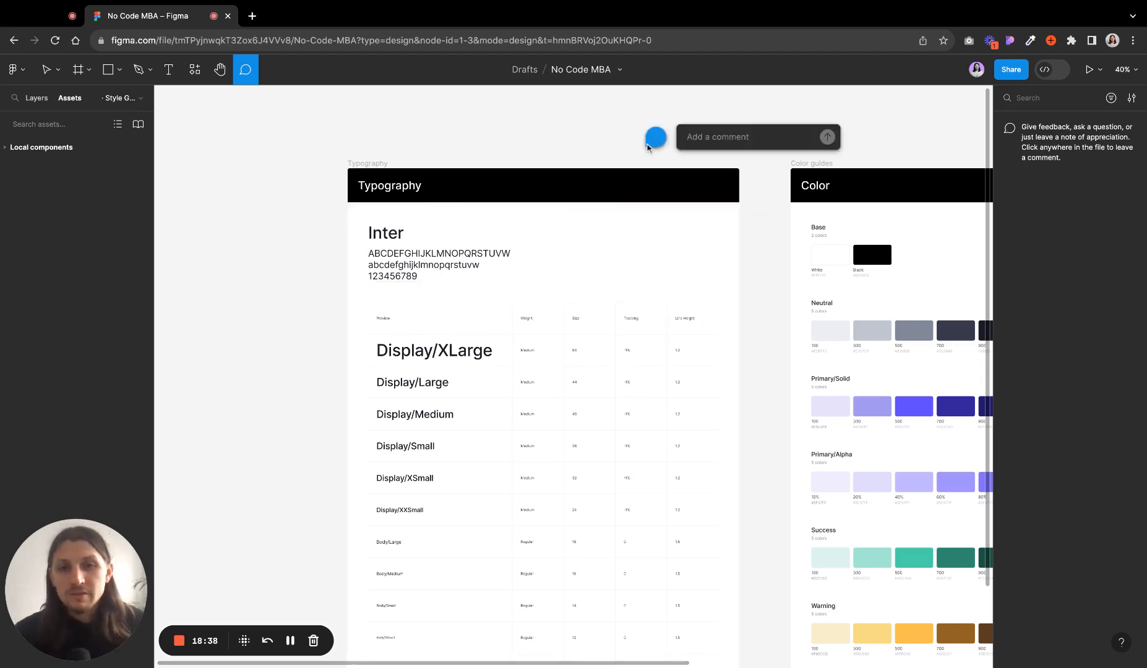
{"action": "key", "text": "Escape"}
{"action": "key", "text": "Escape"}
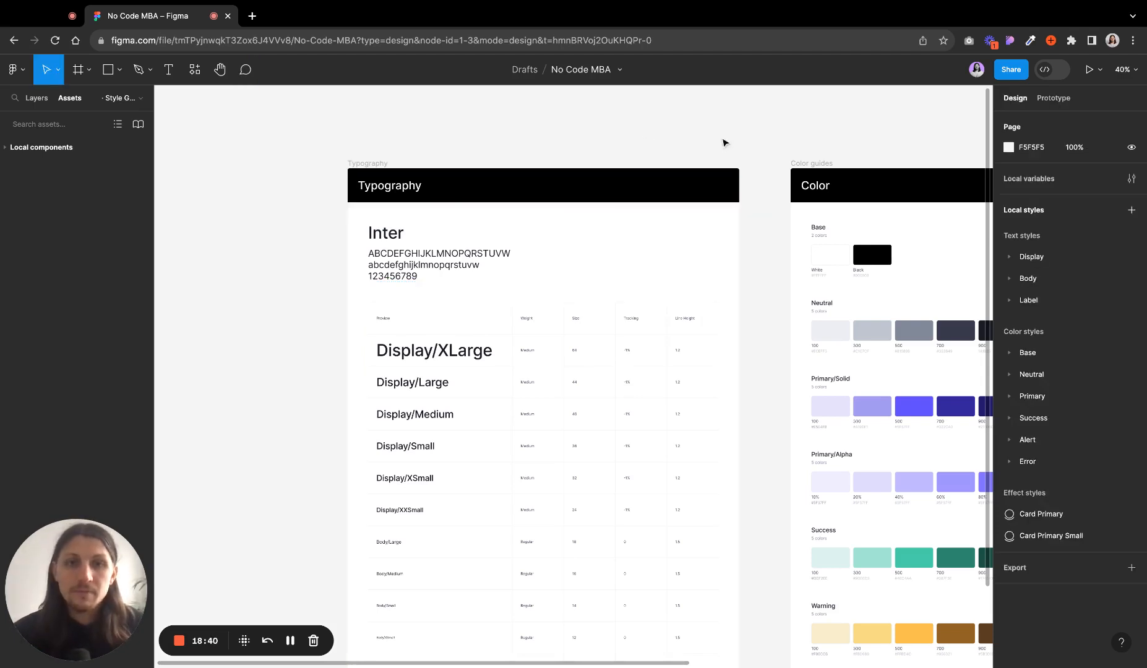
- Open the file's name menu to review its options
{"action": "left_click_drag", "start_coordinate": [752, 133], "coordinate": [467, 184]}
{"action": "left_click", "coordinate": [564, 126]}
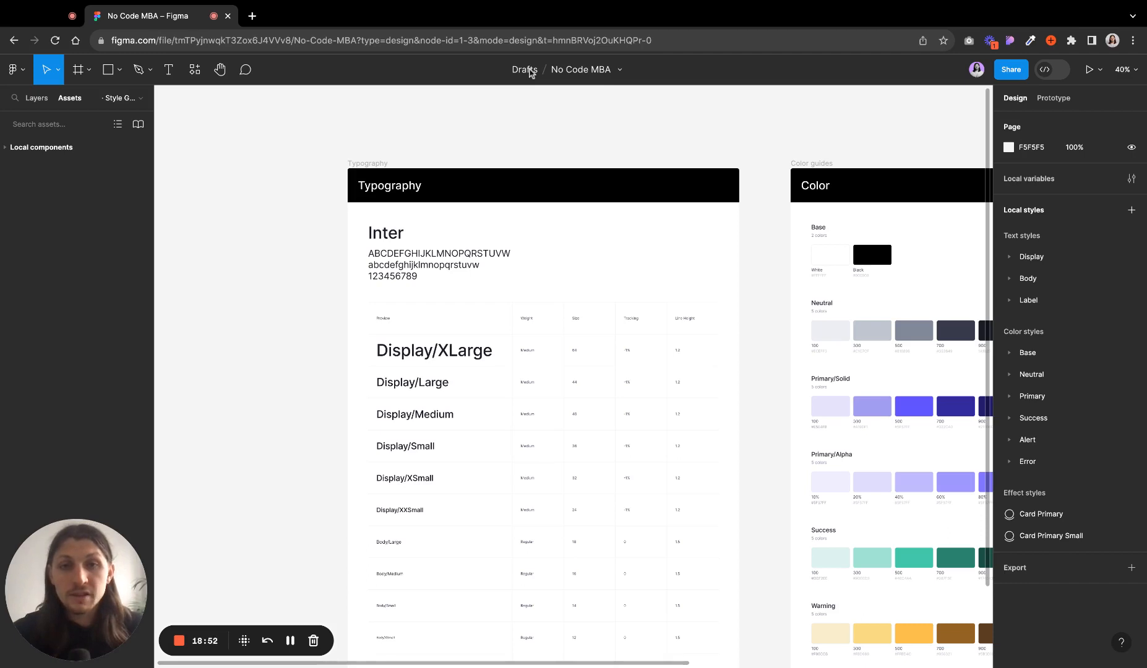
{"action": "left_click", "coordinate": [618, 72]}
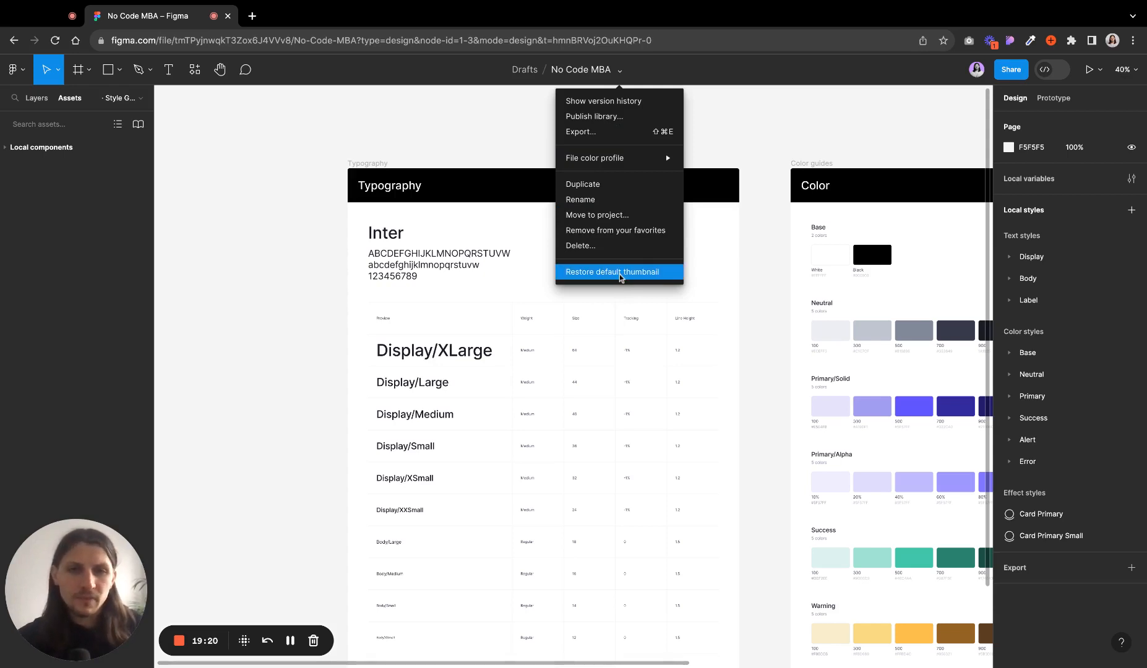
{"action": "left_click", "coordinate": [332, 184]}
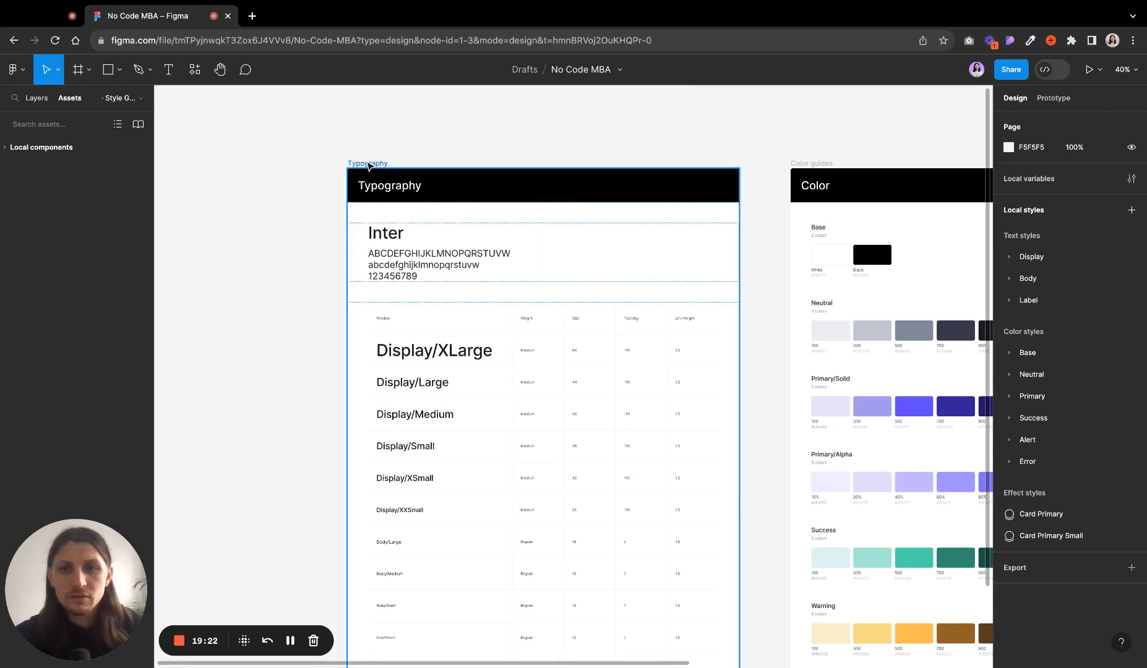
- Select the Typography frame and open its context menu to review its options
{"action": "left_click", "coordinate": [368, 165]}
{"action": "right_click", "coordinate": [369, 166]}
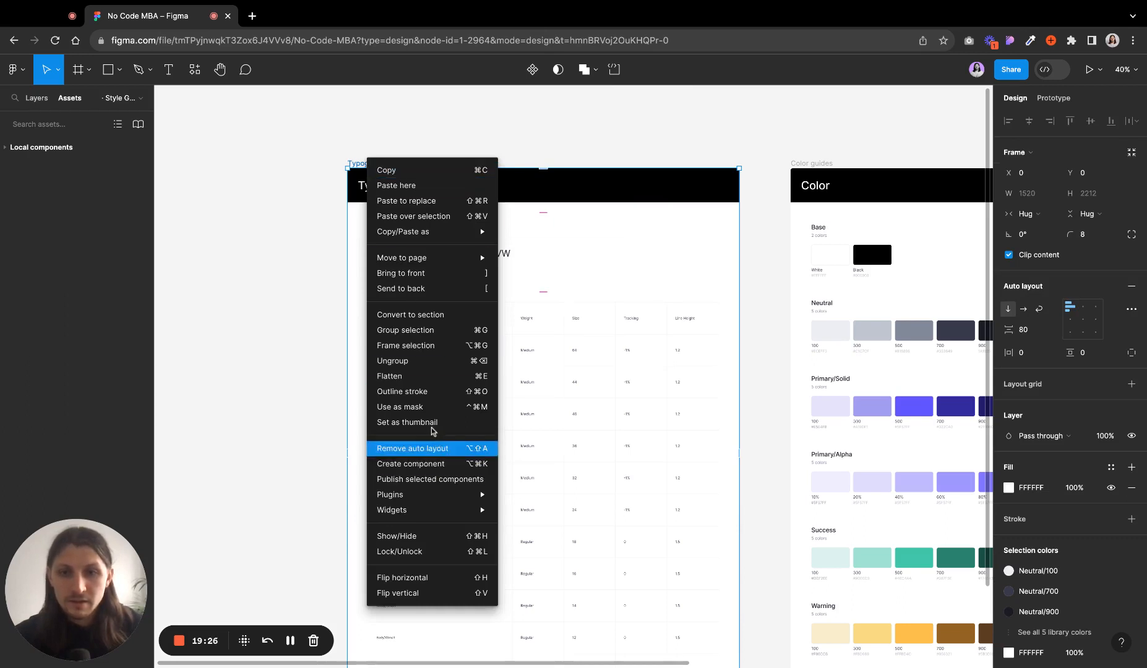
{"action": "left_click", "coordinate": [225, 213]}
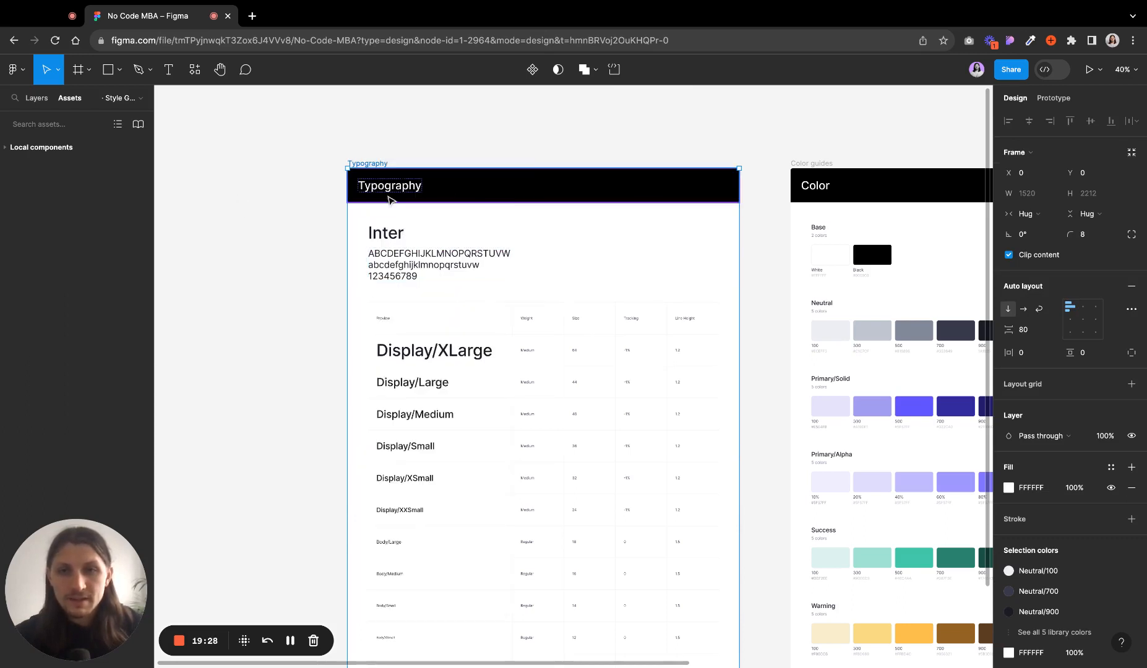
{"action": "scroll", "coordinate": [303, 147], "scroll_direction": "down", "scroll_amount": 1}
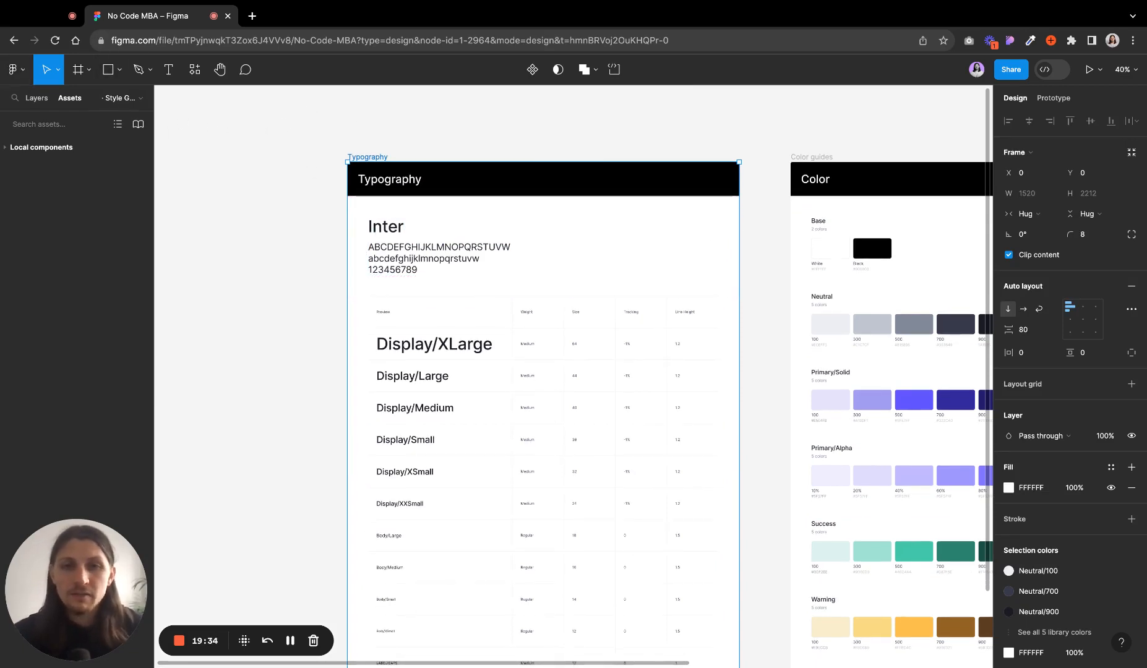
{"action": "left_click", "coordinate": [354, 143]}
{"action": "scroll", "coordinate": [362, 127], "scroll_direction": "right", "scroll_amount": 2}
{"action": "scroll", "coordinate": [362, 127], "scroll_direction": "up", "scroll_amount": 1}
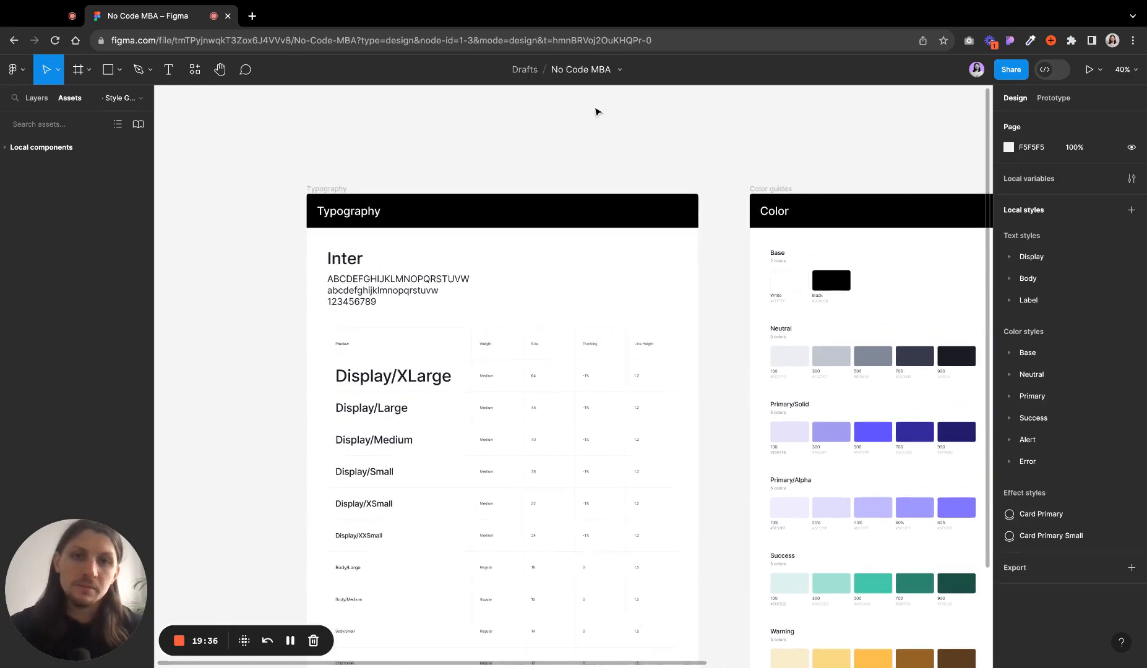
{"action": "left_click", "coordinate": [619, 70]}
{"action": "left_click", "coordinate": [619, 70]}
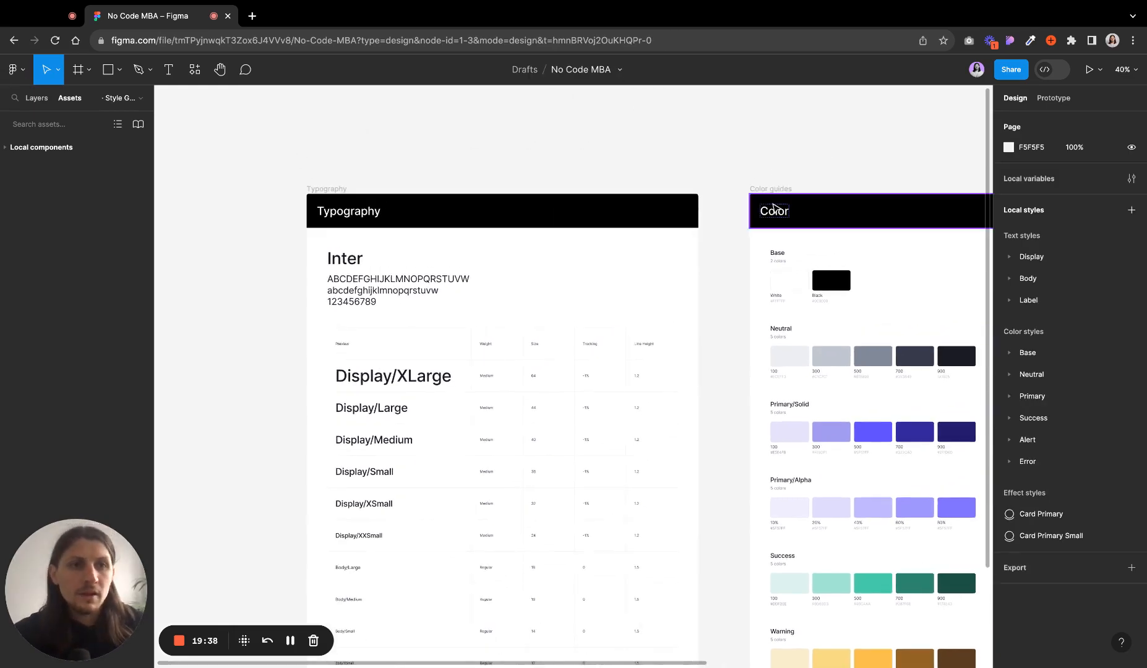
- Review the Spotlight me option on your own collaborator avatar
{"action": "left_click", "coordinate": [977, 70]}
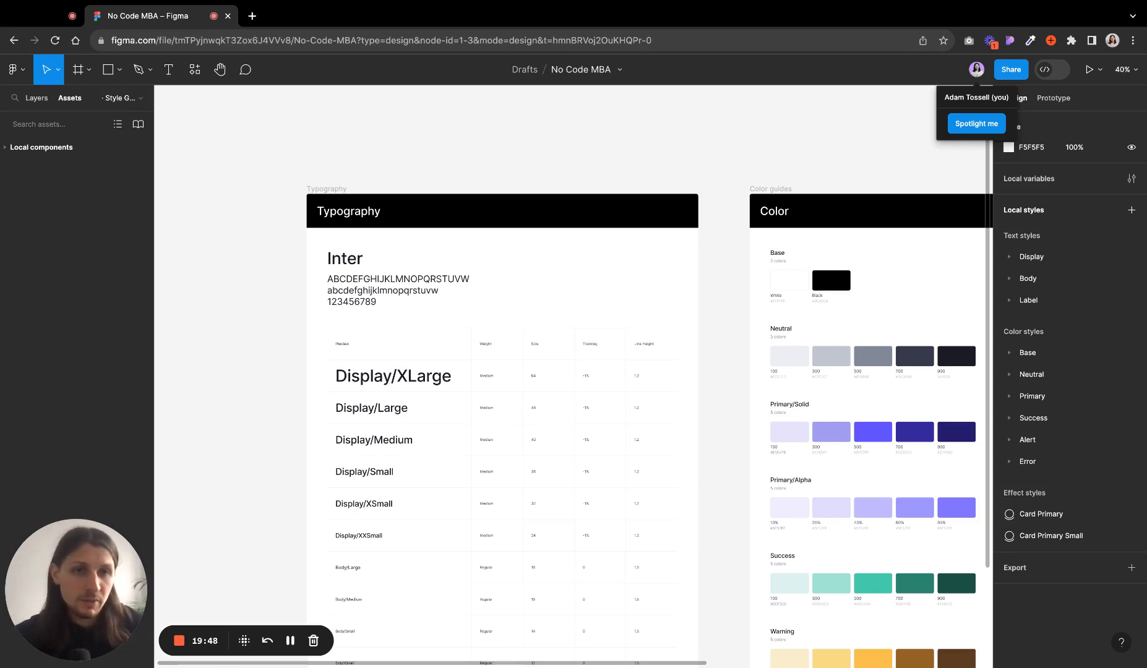
{"action": "left_click", "coordinate": [753, 139]}
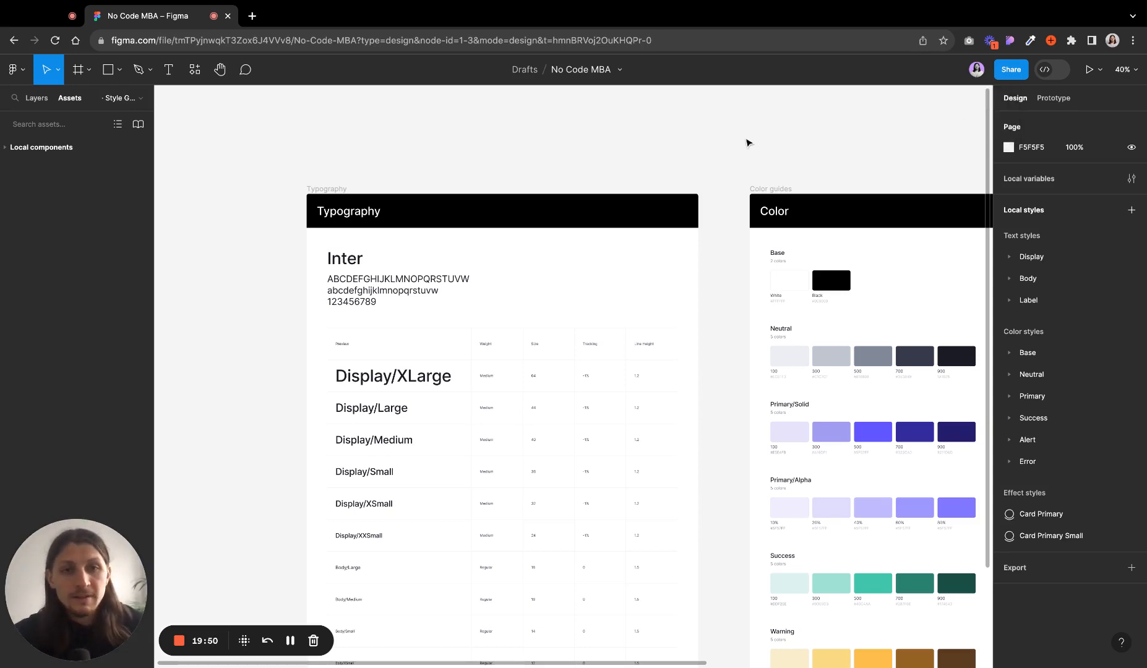
{"action": "scroll", "coordinate": [798, 186], "scroll_direction": "right", "scroll_amount": 5}
{"action": "scroll", "coordinate": [798, 186], "scroll_direction": "right", "scroll_amount": 6}
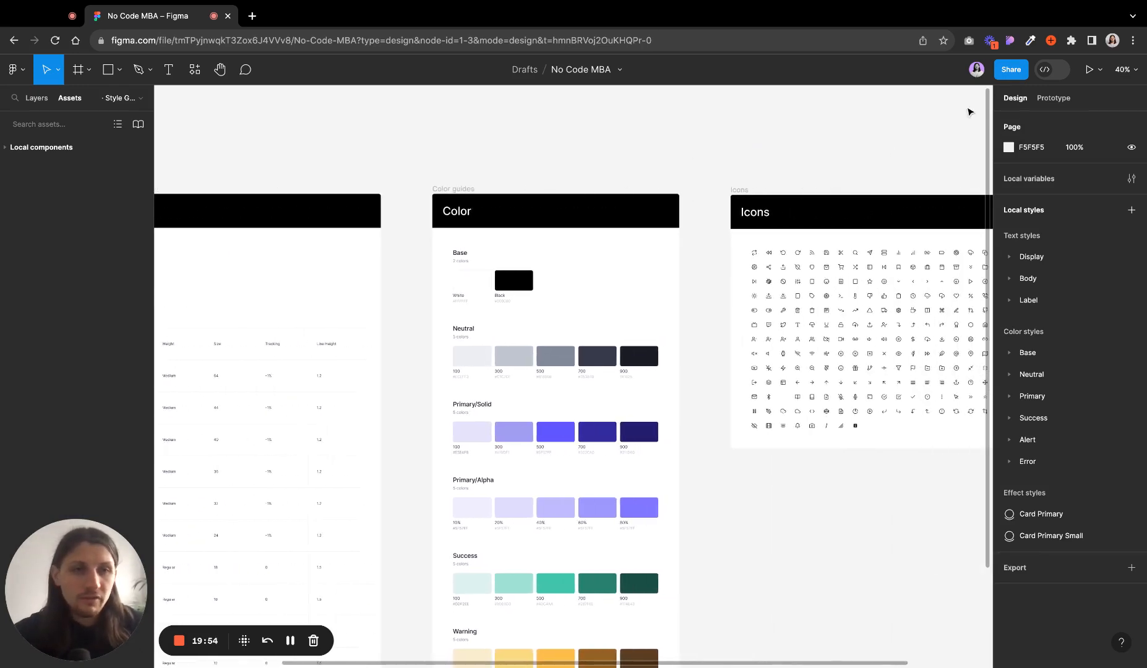
{"action": "left_click", "coordinate": [977, 69]}
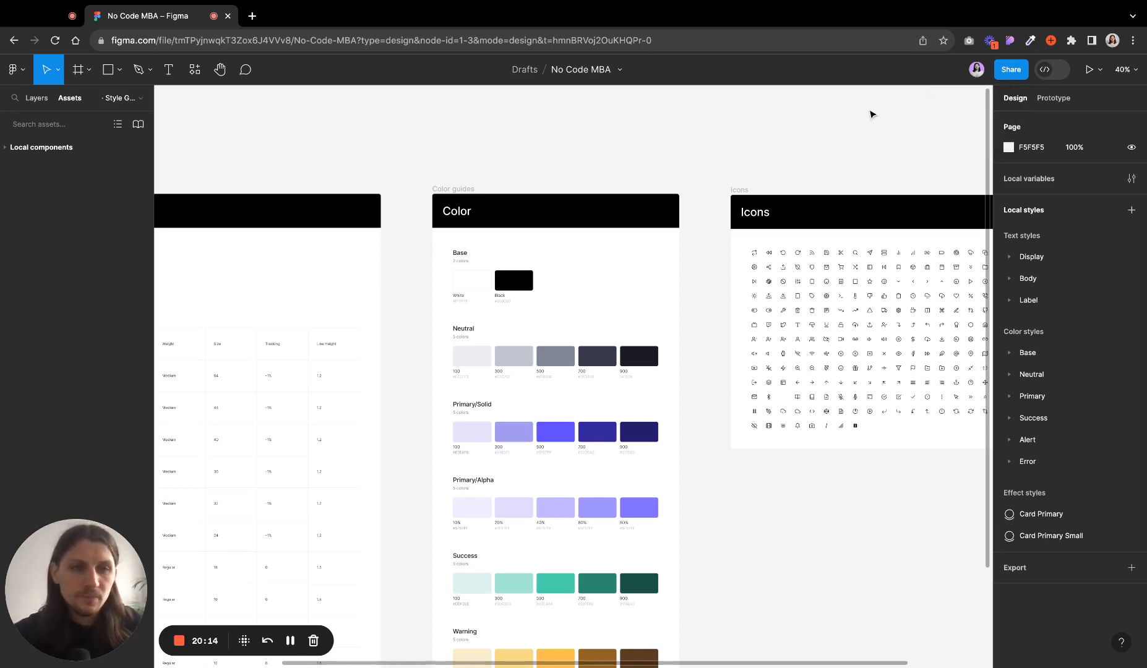
- Open the Share dialog and review the collaborator permission choices and the link access options
{"action": "left_click", "coordinate": [1009, 73]}
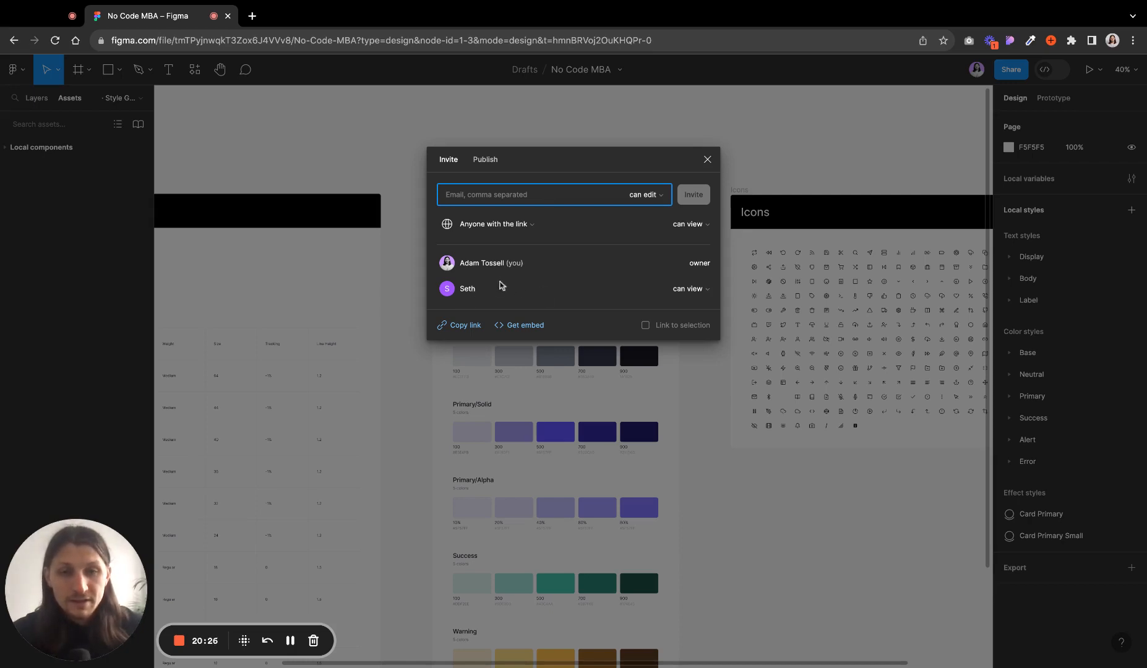
{"action": "left_click", "coordinate": [709, 290]}
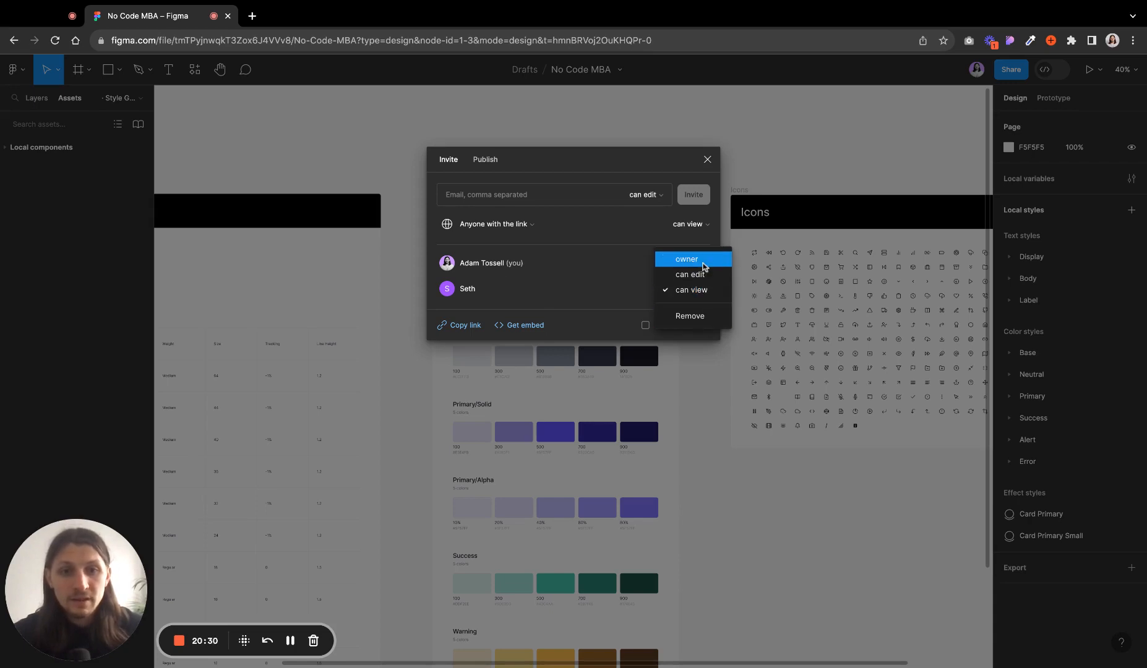
{"action": "left_click", "coordinate": [614, 299]}
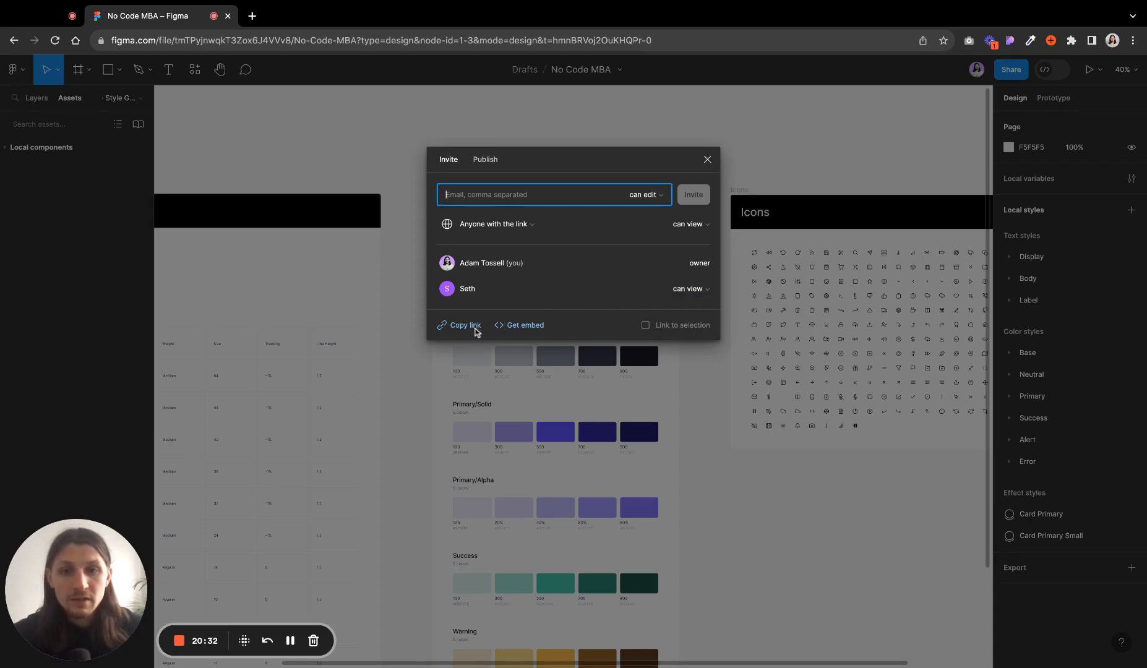
{"action": "left_click", "coordinate": [538, 223]}
{"action": "left_click", "coordinate": [538, 225]}
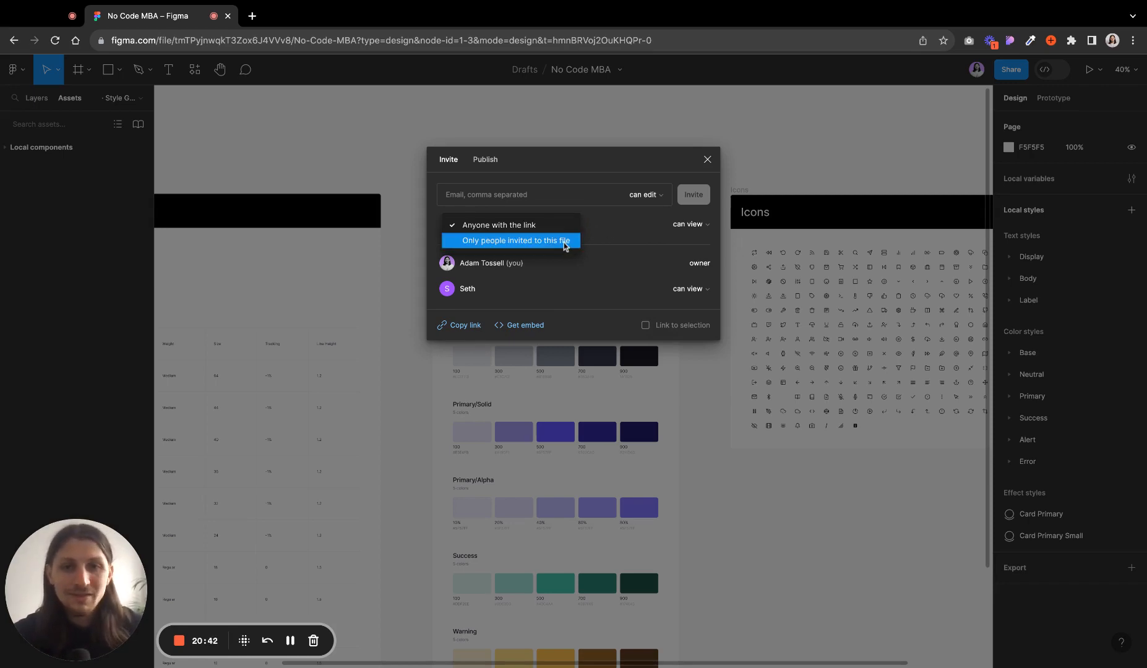
{"action": "left_click", "coordinate": [647, 235]}
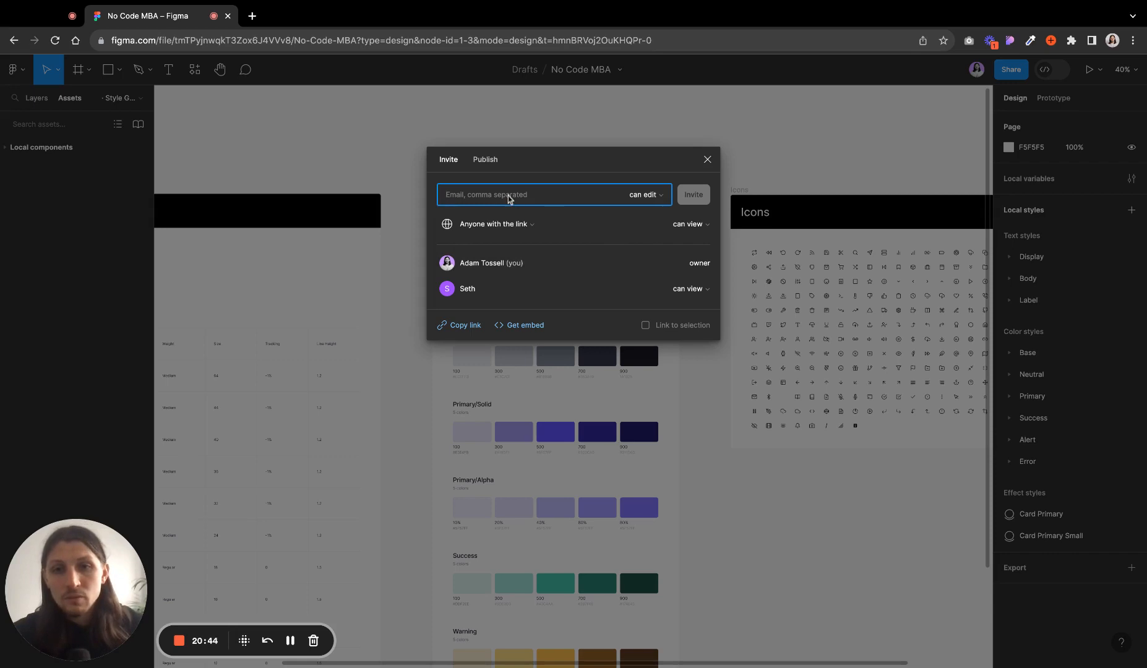
- Switch between the Publish and Invite sections of the Share dialog, then close it
{"action": "left_click", "coordinate": [489, 161]}
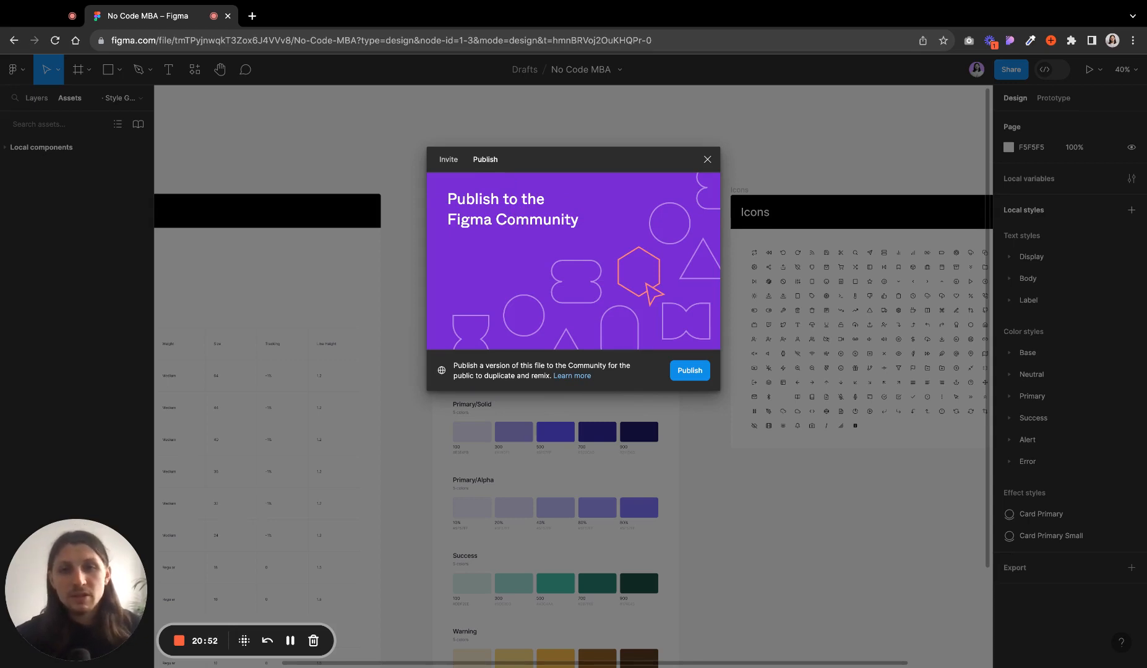
{"action": "left_click", "coordinate": [450, 160]}
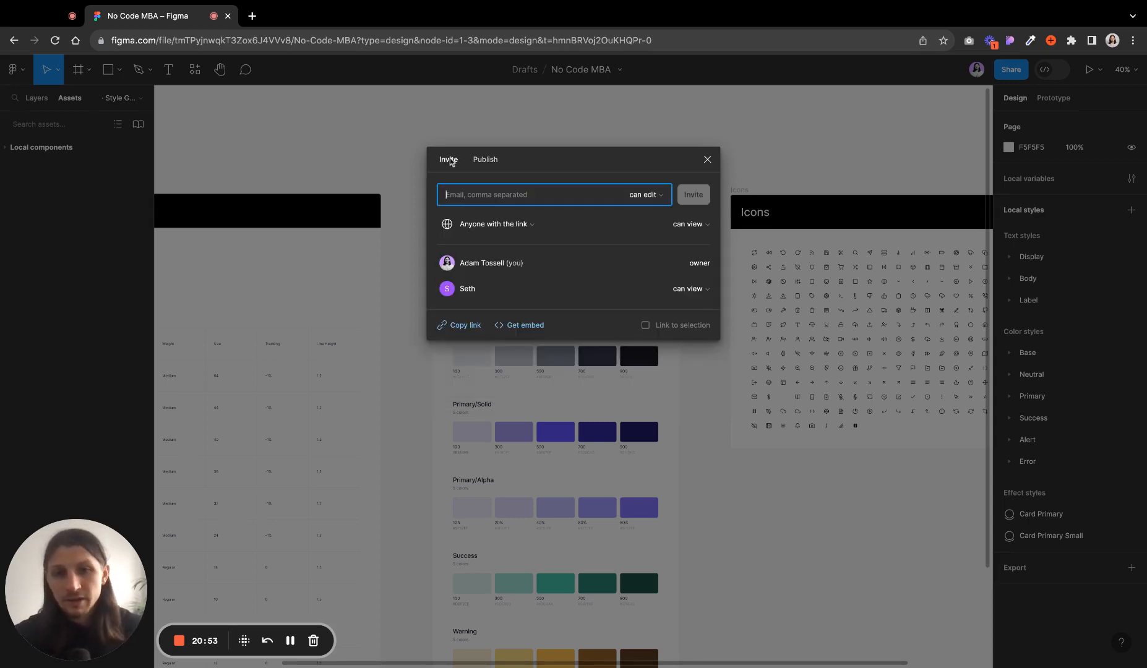
{"action": "left_click", "coordinate": [487, 162]}
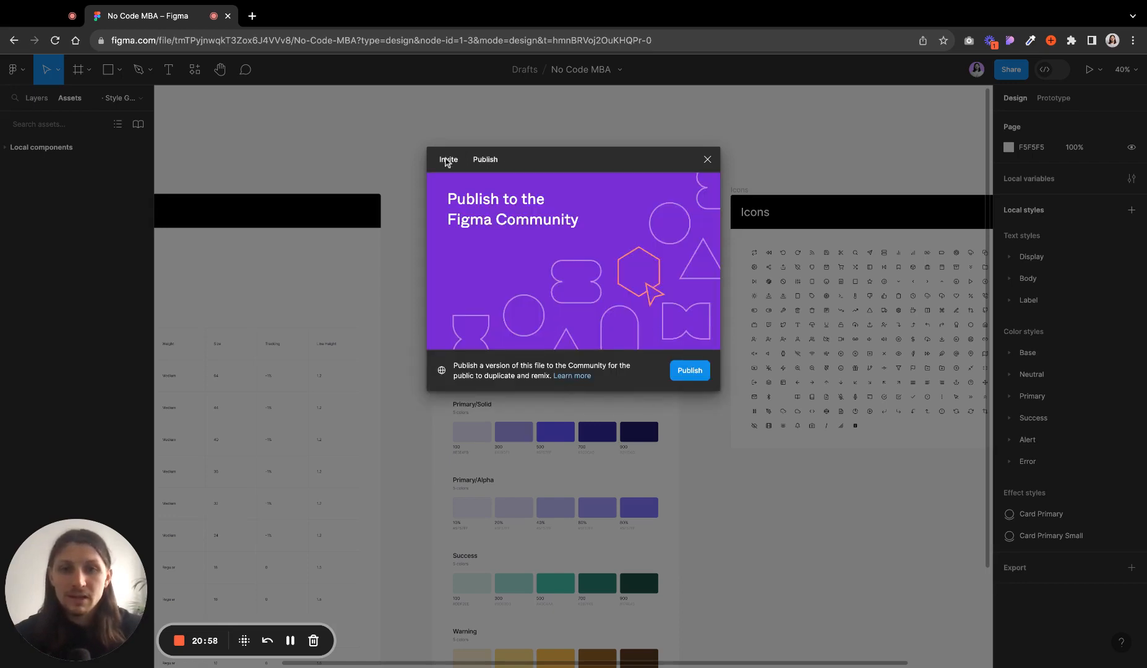
{"action": "left_click", "coordinate": [447, 161]}
{"action": "left_click", "coordinate": [707, 160]}
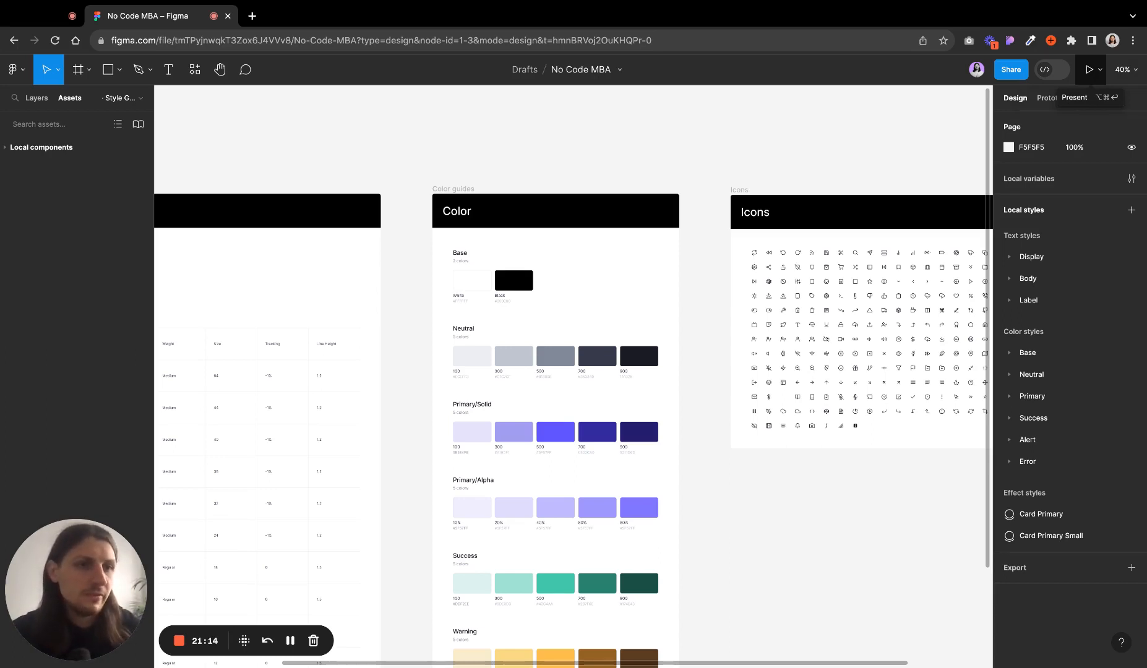
- Review the zoom menu options and zoom across the Typography, Color and Icons frames
{"action": "left_click", "coordinate": [1123, 69]}
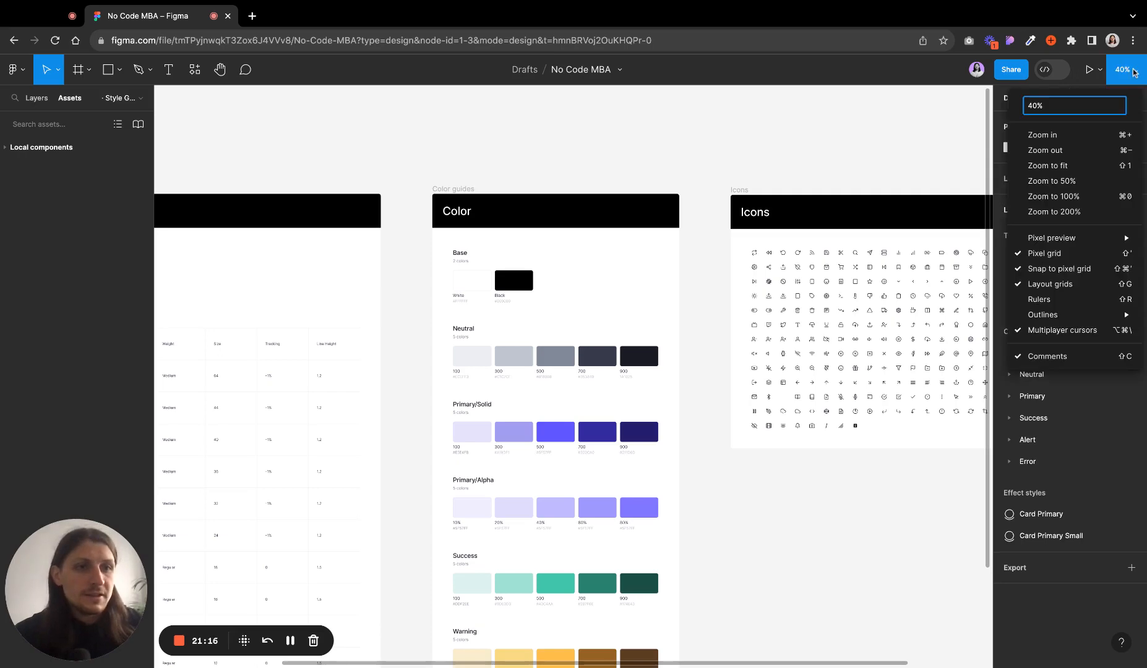
{"action": "left_click", "coordinate": [1122, 80]}
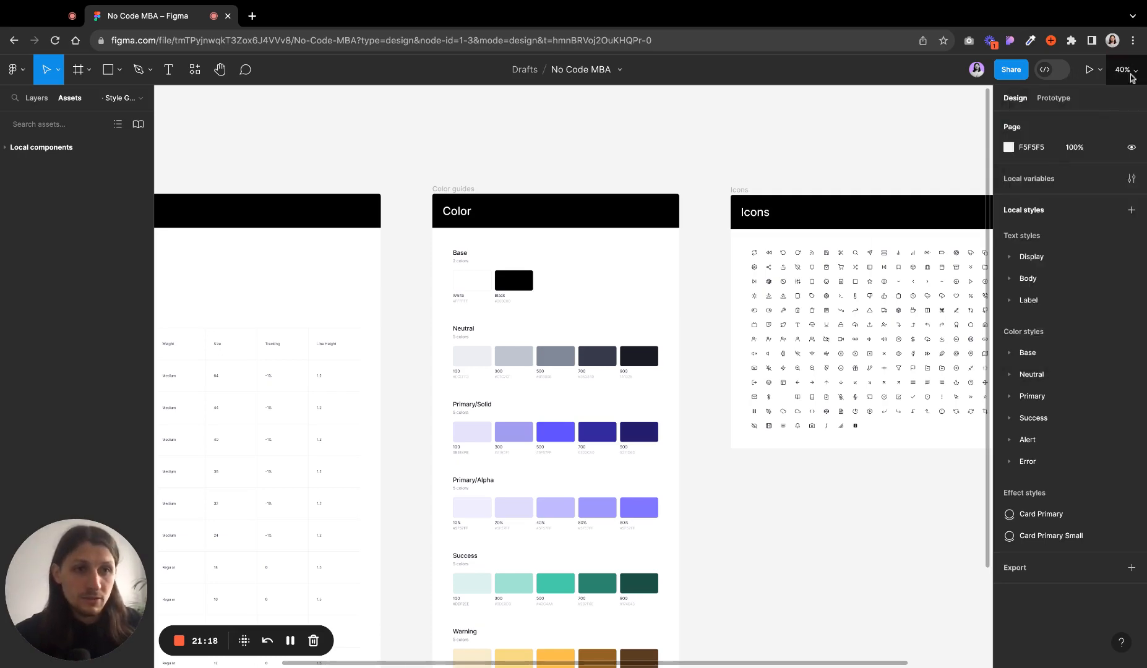
{"action": "scroll", "coordinate": [605, 334], "scroll_direction": "up", "scroll_amount": 5}
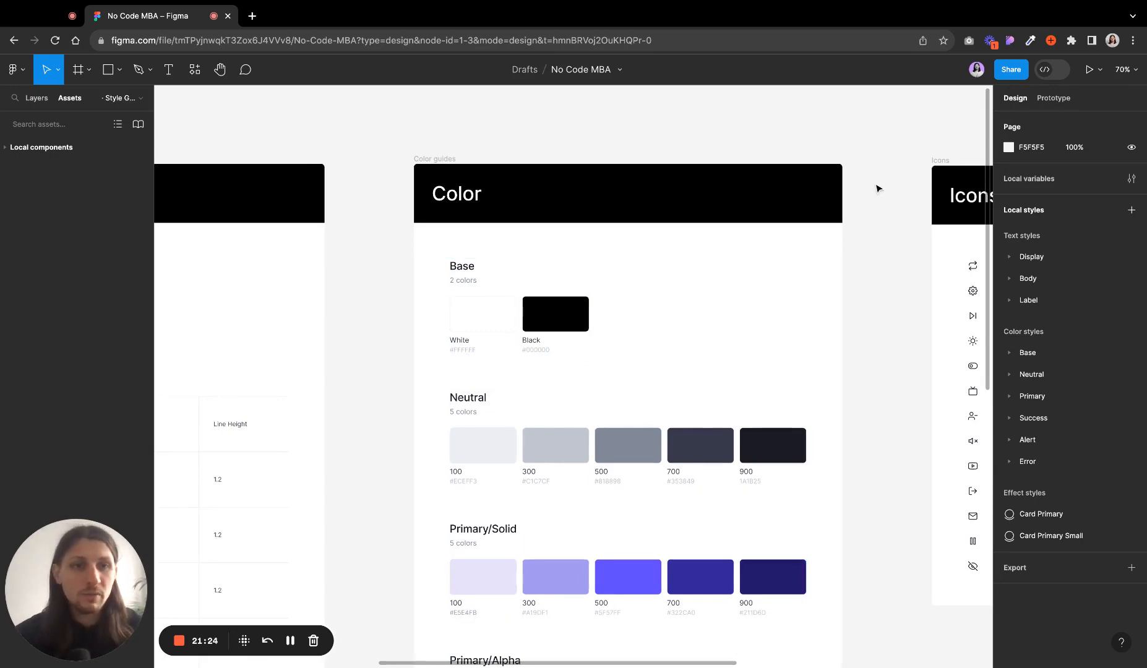
{"action": "scroll", "coordinate": [869, 250], "scroll_direction": "down", "scroll_amount": 6}
{"action": "scroll", "coordinate": [868, 249], "scroll_direction": "right", "scroll_amount": 6}
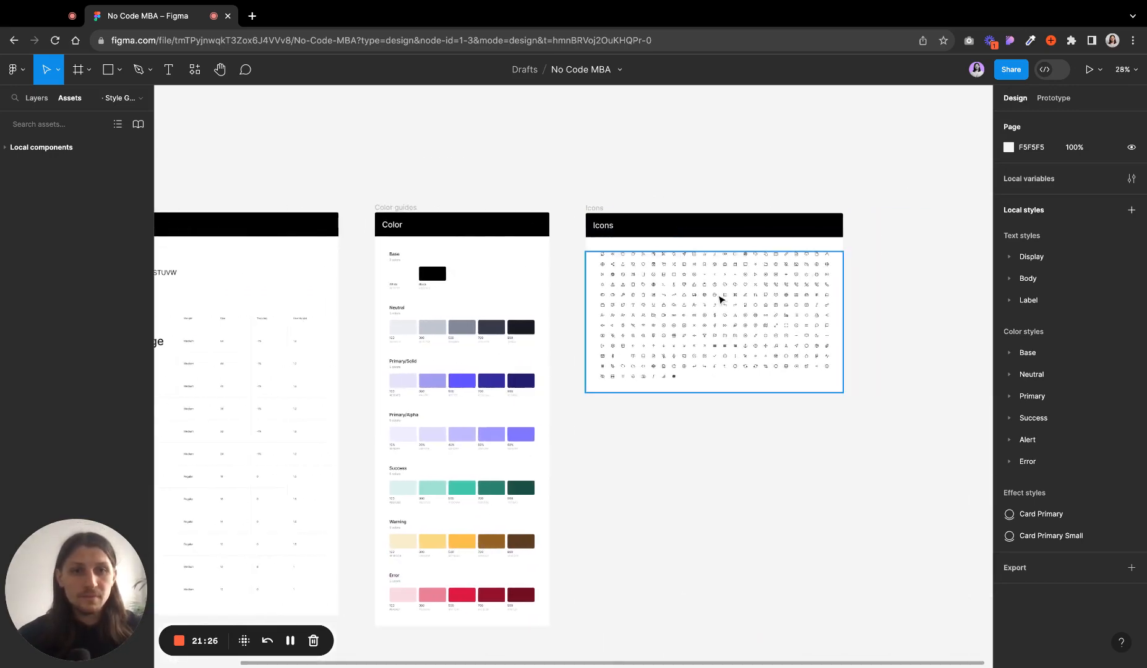
{"action": "scroll", "coordinate": [722, 297], "scroll_direction": "up", "scroll_amount": 3}
{"action": "scroll", "coordinate": [683, 304], "scroll_direction": "down", "scroll_amount": 2}
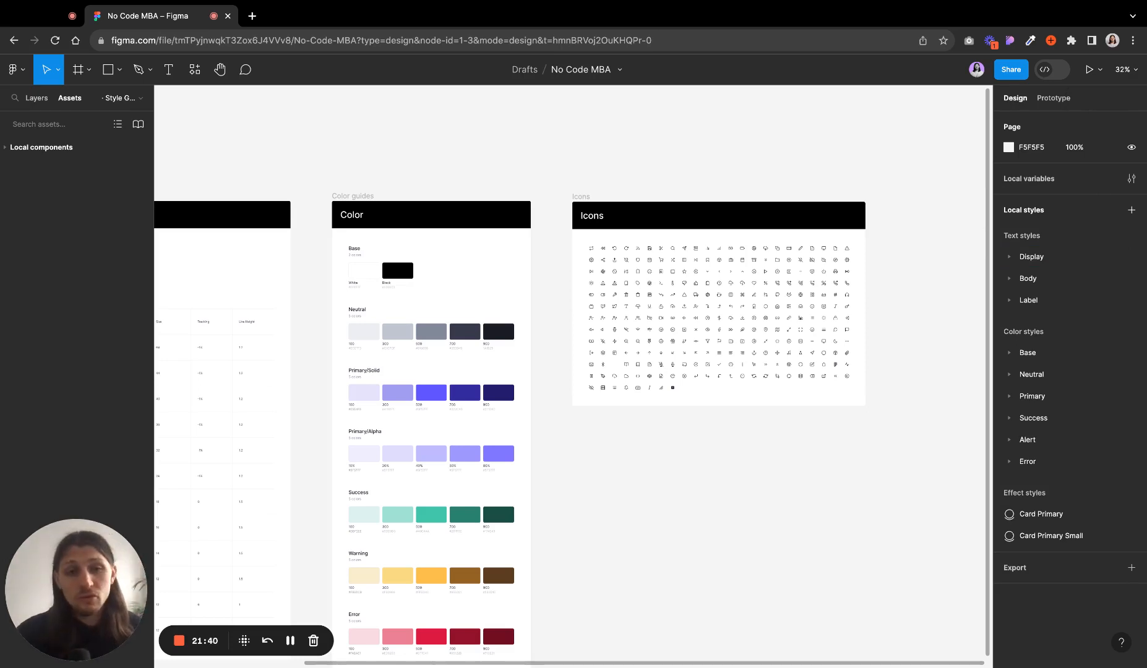
{"action": "scroll", "coordinate": [879, 239], "scroll_direction": "left", "scroll_amount": 5}
{"action": "scroll", "coordinate": [866, 255], "scroll_direction": "left", "scroll_amount": 5}
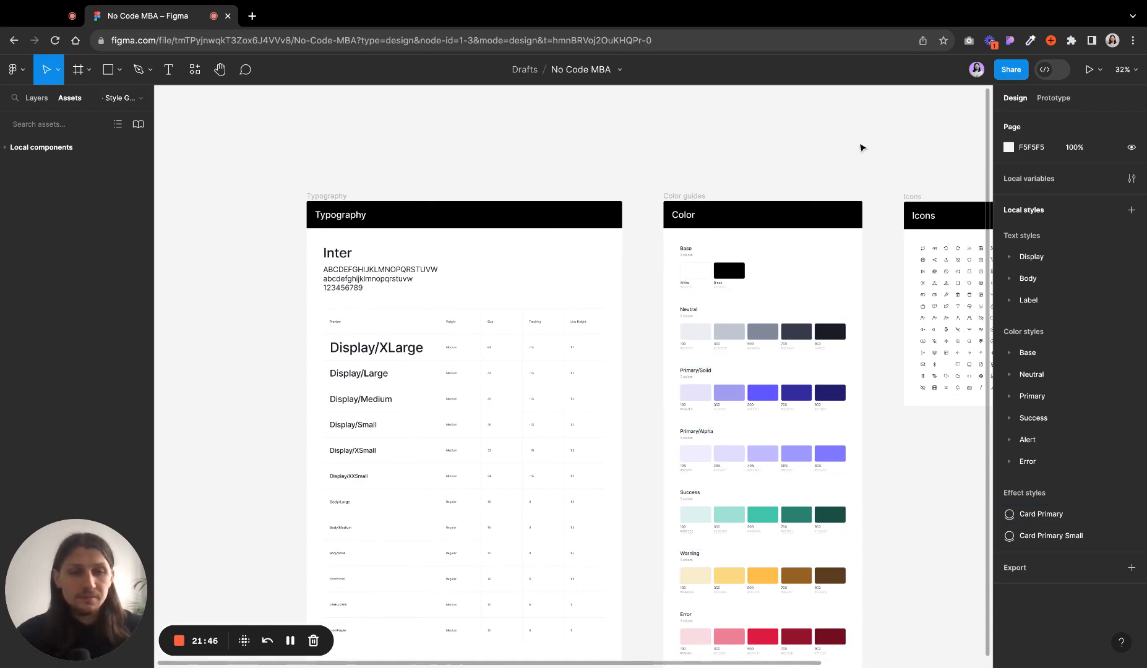
{"action": "scroll", "coordinate": [862, 147], "scroll_direction": "right", "scroll_amount": 5}
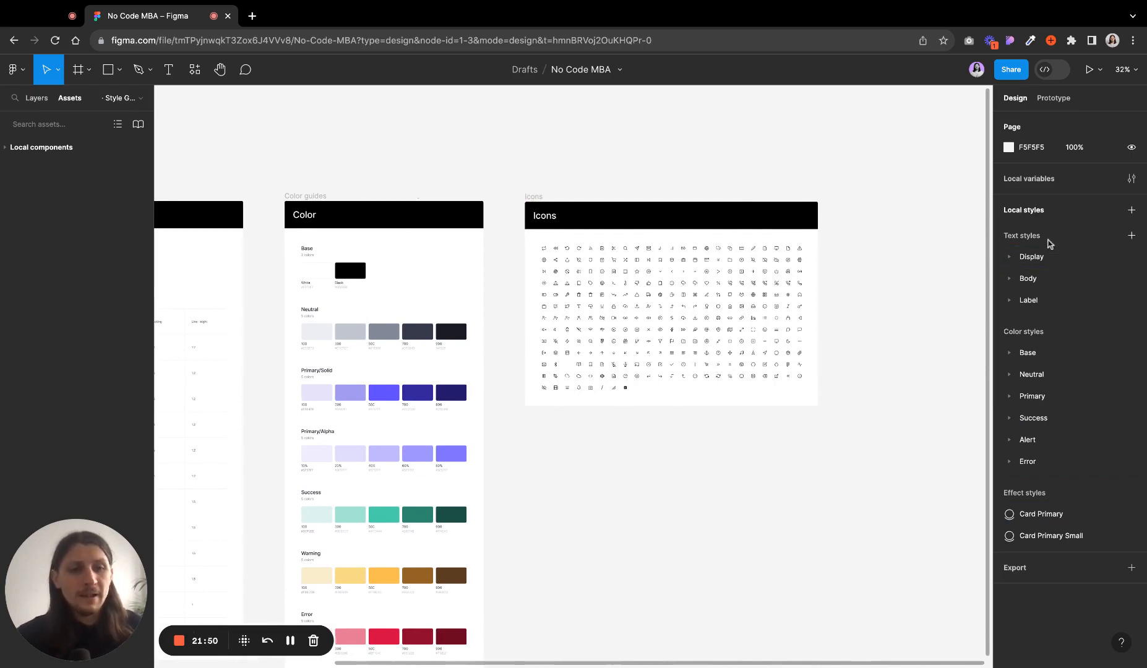
- Expand the Display, Body and Label text style groups to review their individual styles
{"action": "left_click", "coordinate": [1010, 260]}
{"action": "left_click", "coordinate": [1041, 278]}
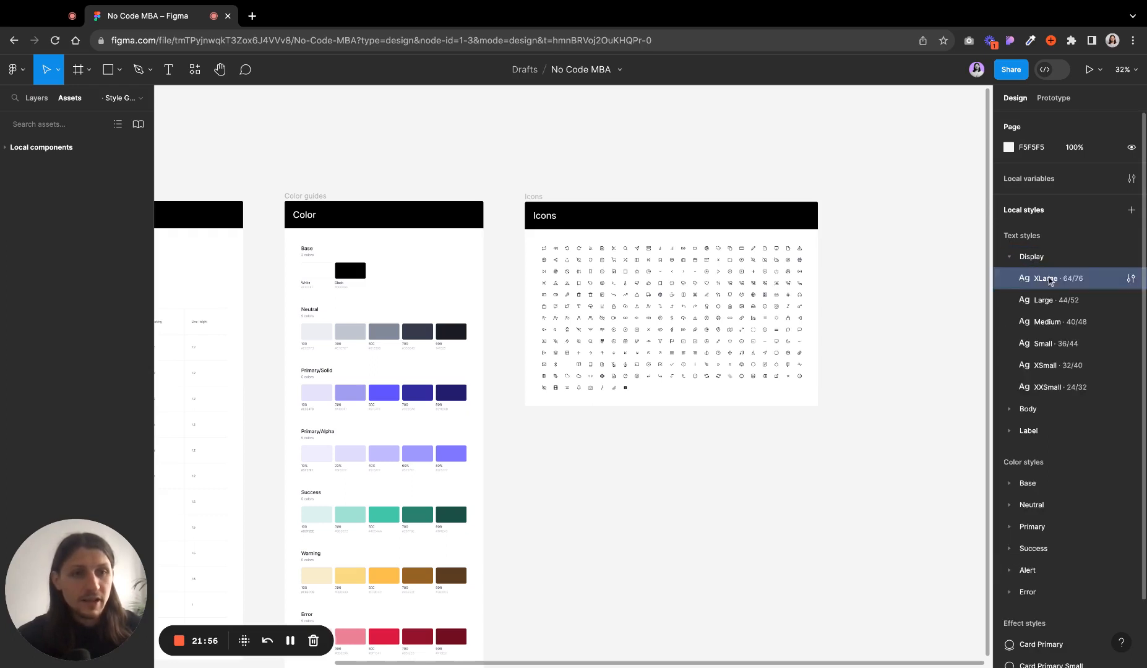
{"action": "left_click", "coordinate": [1045, 300]}
{"action": "left_click", "coordinate": [1047, 322]}
{"action": "left_click", "coordinate": [1045, 343]}
{"action": "left_click", "coordinate": [1045, 365]}
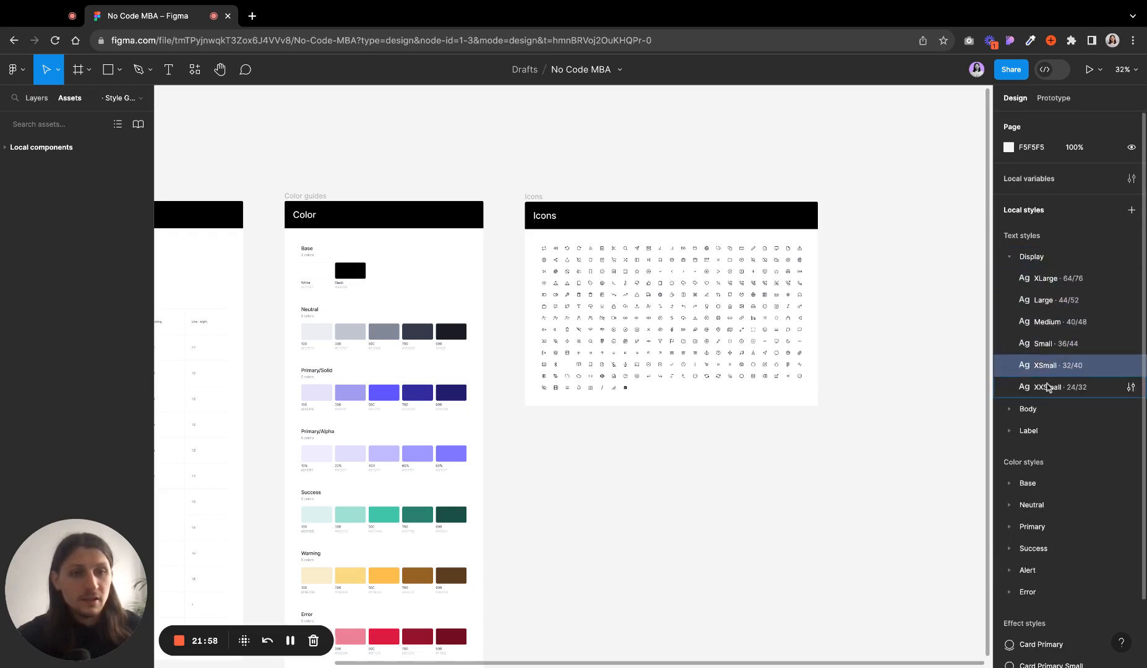
{"action": "left_click", "coordinate": [1046, 386]}
{"action": "left_click", "coordinate": [1011, 257]}
{"action": "left_click", "coordinate": [1010, 279]}
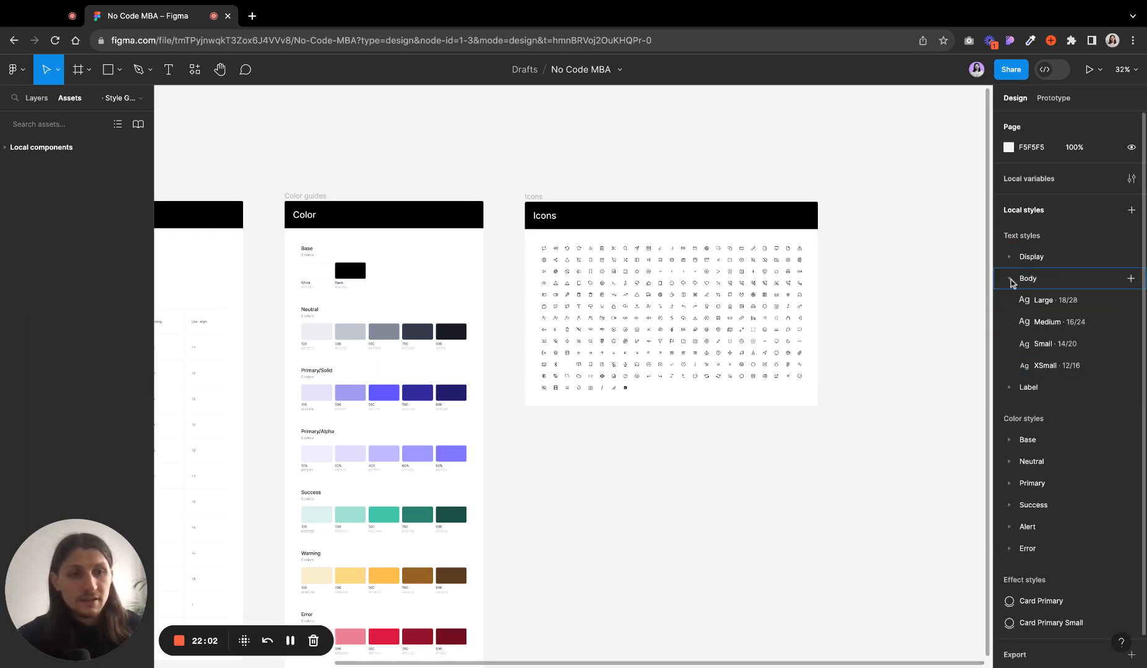
{"action": "left_click", "coordinate": [1010, 278]}
{"action": "left_click", "coordinate": [1009, 301]}
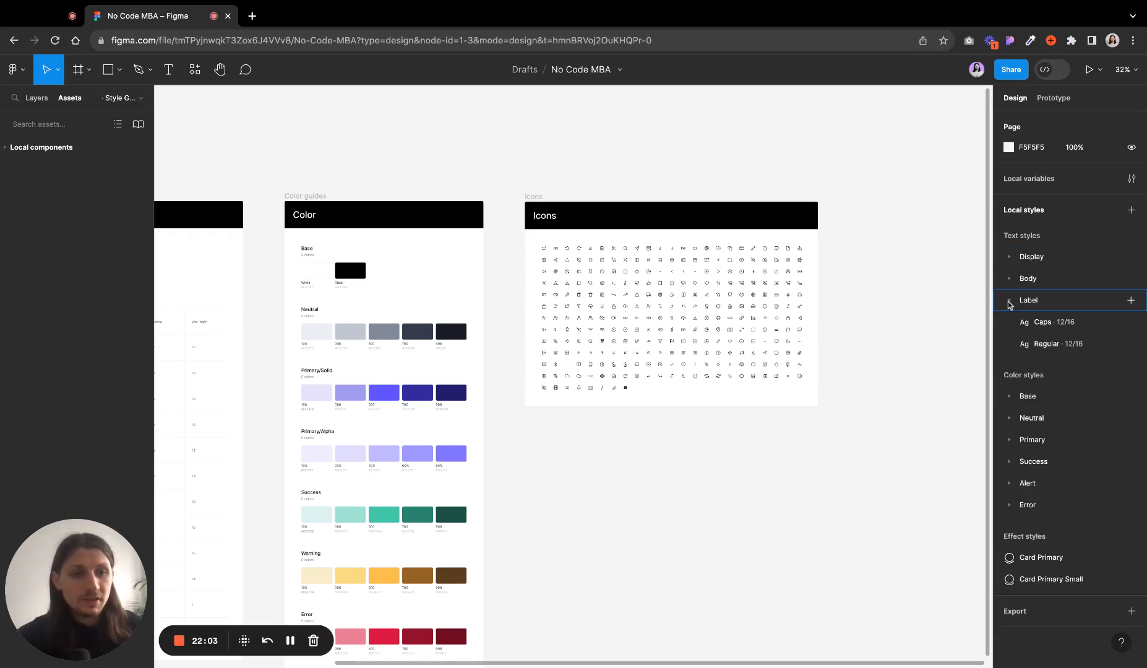
- Open the Create new text style dialog for the Label group and close it without creating a style
{"action": "left_click", "coordinate": [1130, 304]}
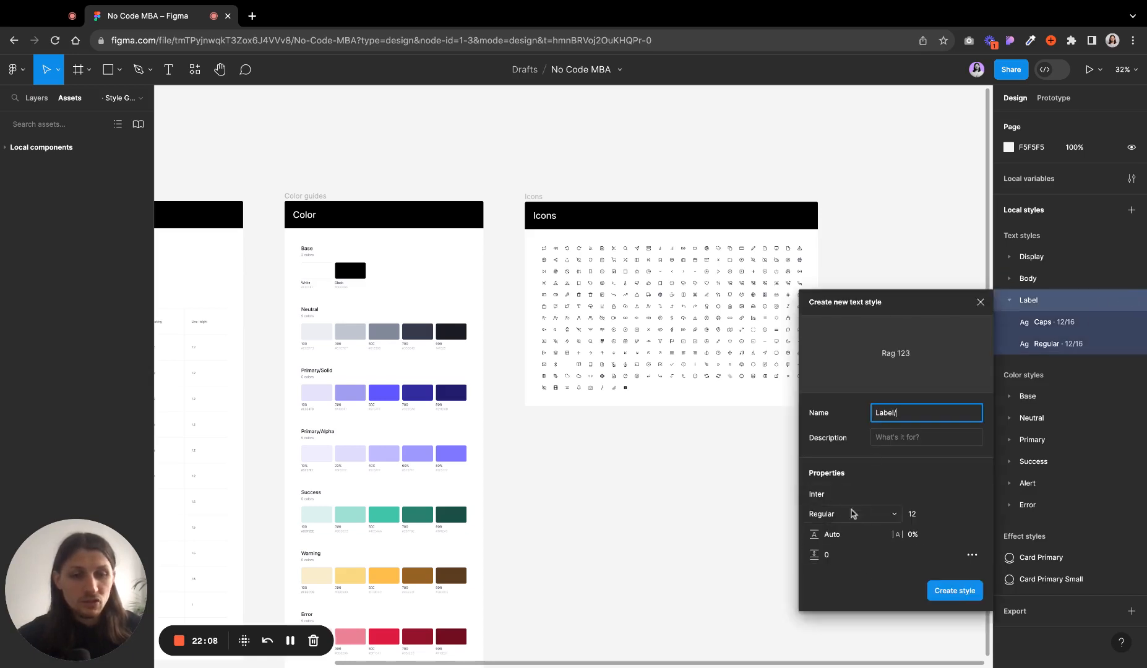
{"action": "left_click", "coordinate": [981, 302]}
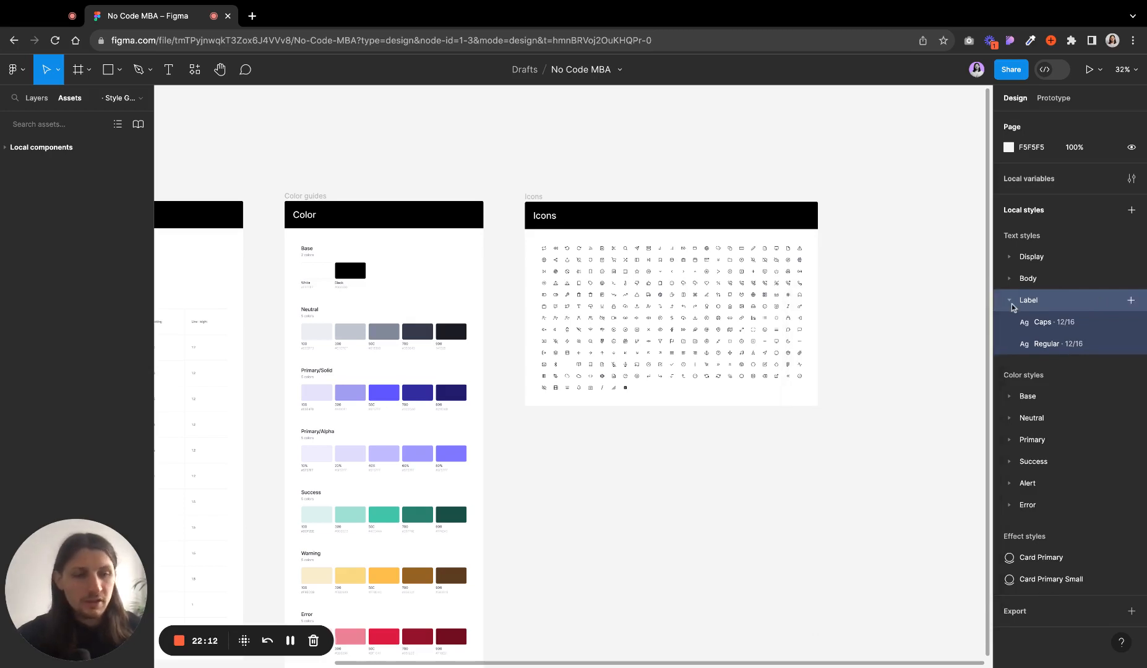
{"action": "left_click", "coordinate": [1012, 306]}
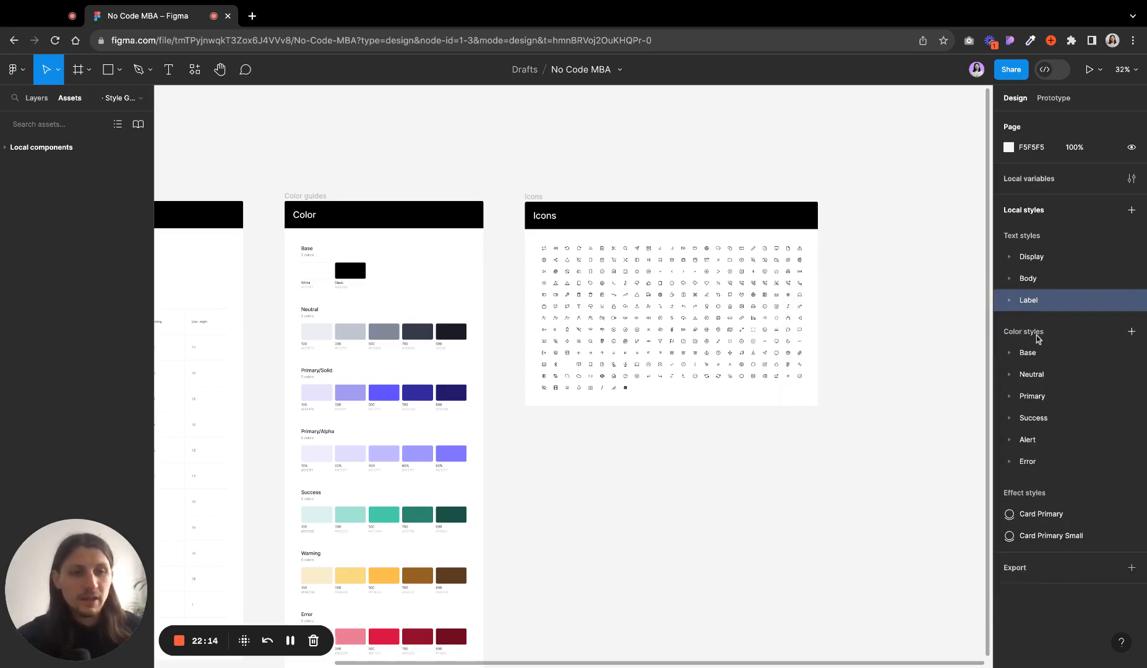
- Expand the Base, Neutral and Primary color style groups to review their colors, then collapse them
{"action": "left_click", "coordinate": [1010, 353]}
{"action": "left_click", "coordinate": [1010, 418]}
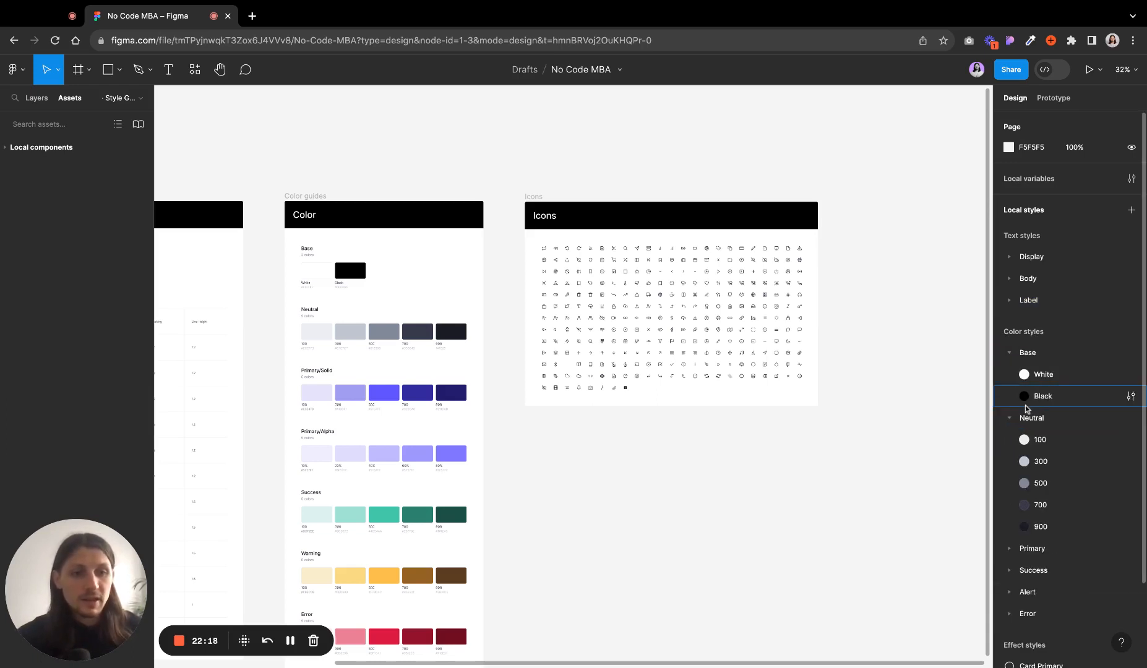
{"action": "scroll", "coordinate": [1026, 403], "scroll_direction": "down", "scroll_amount": 2}
{"action": "left_click", "coordinate": [1009, 451]}
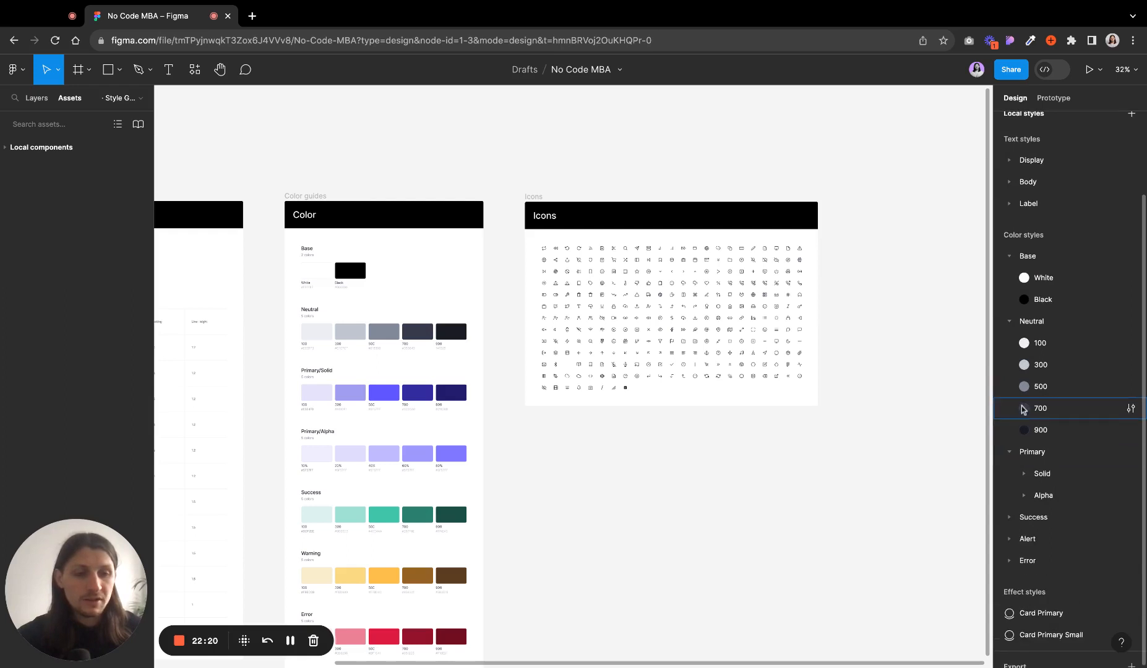
{"action": "scroll", "coordinate": [1020, 442], "scroll_direction": "down", "scroll_amount": 1}
{"action": "left_click", "coordinate": [1023, 439]}
{"action": "scroll", "coordinate": [1064, 358], "scroll_direction": "down", "scroll_amount": 4}
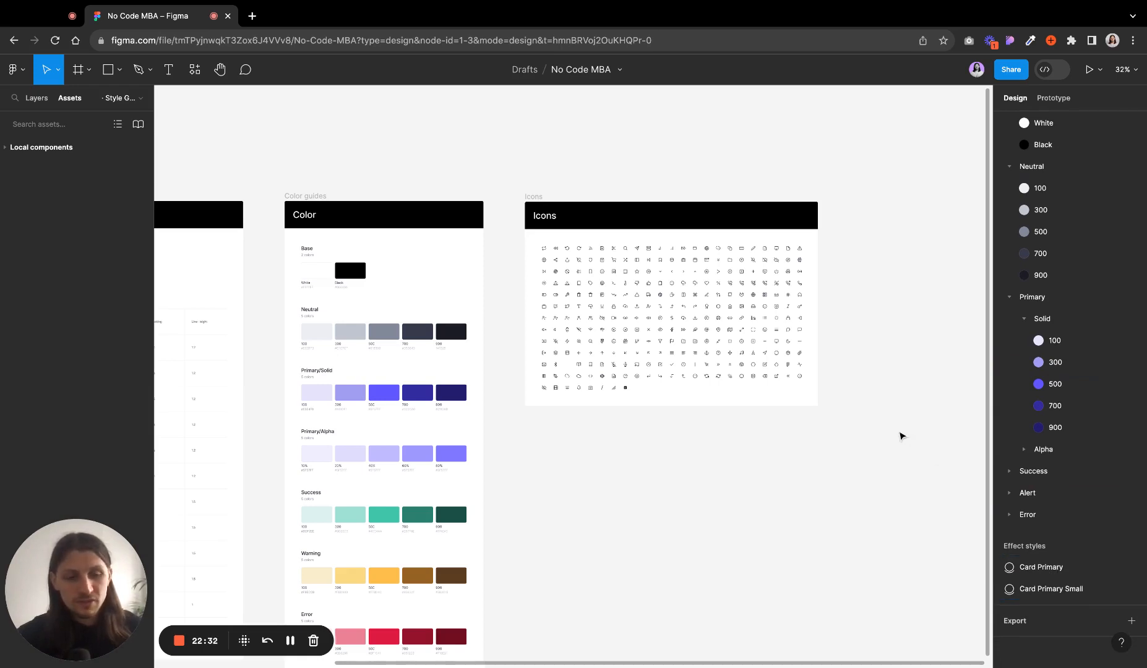
{"action": "scroll", "coordinate": [1053, 442], "scroll_direction": "up", "scroll_amount": 5}
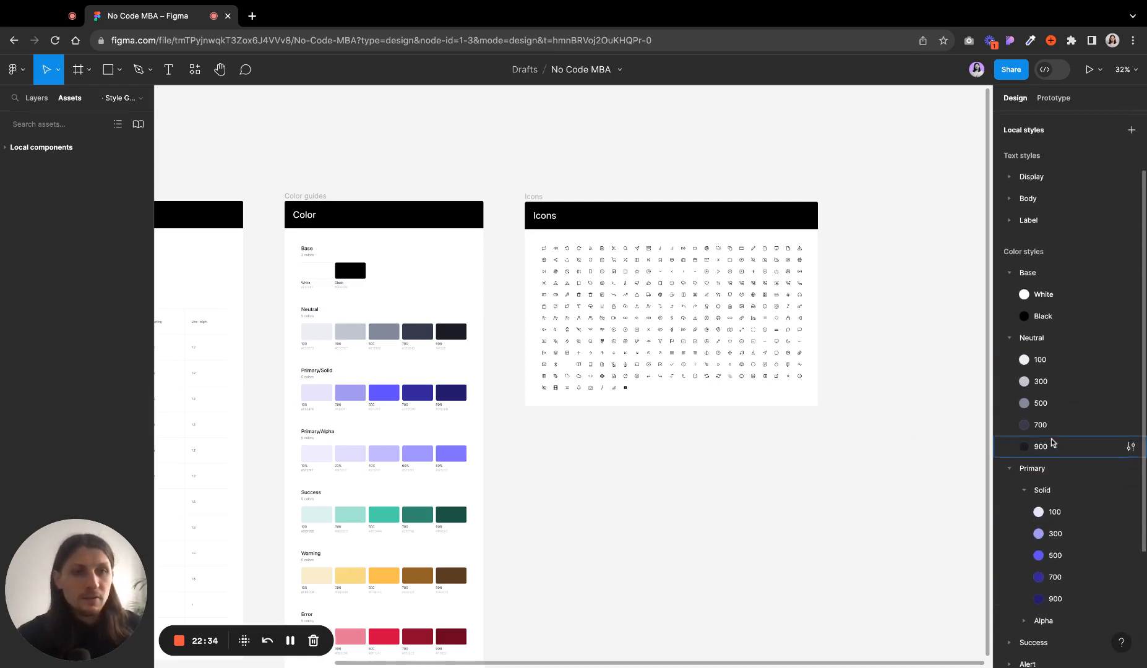
{"action": "left_click", "coordinate": [1009, 354]}
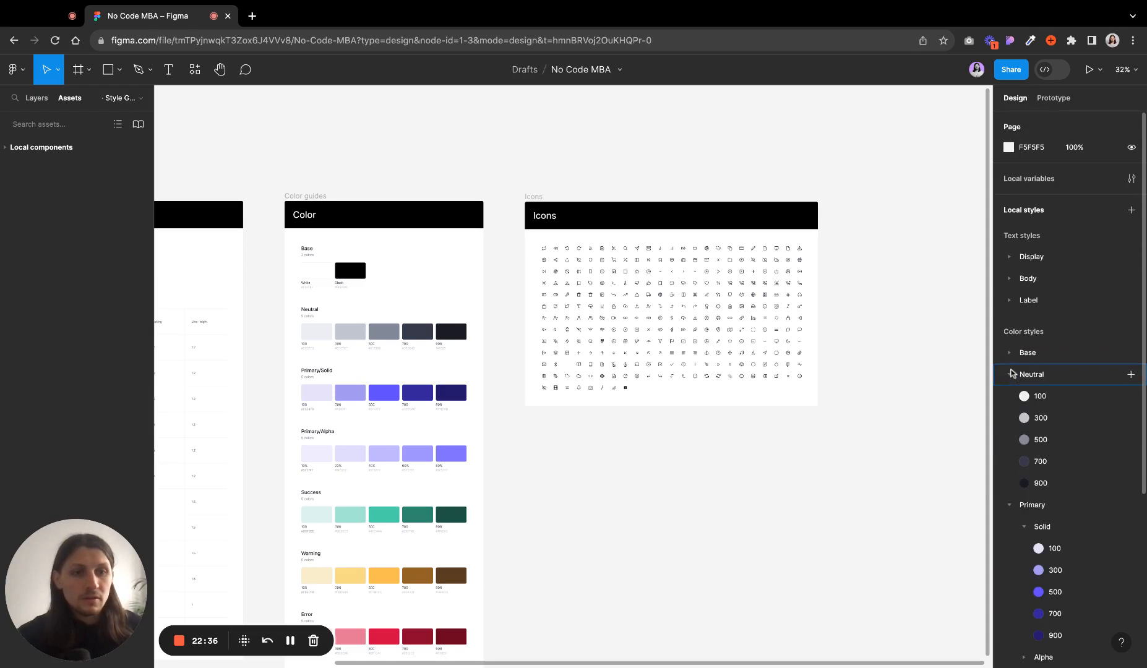
{"action": "left_click", "coordinate": [1011, 376]}
{"action": "left_click", "coordinate": [1010, 397]}
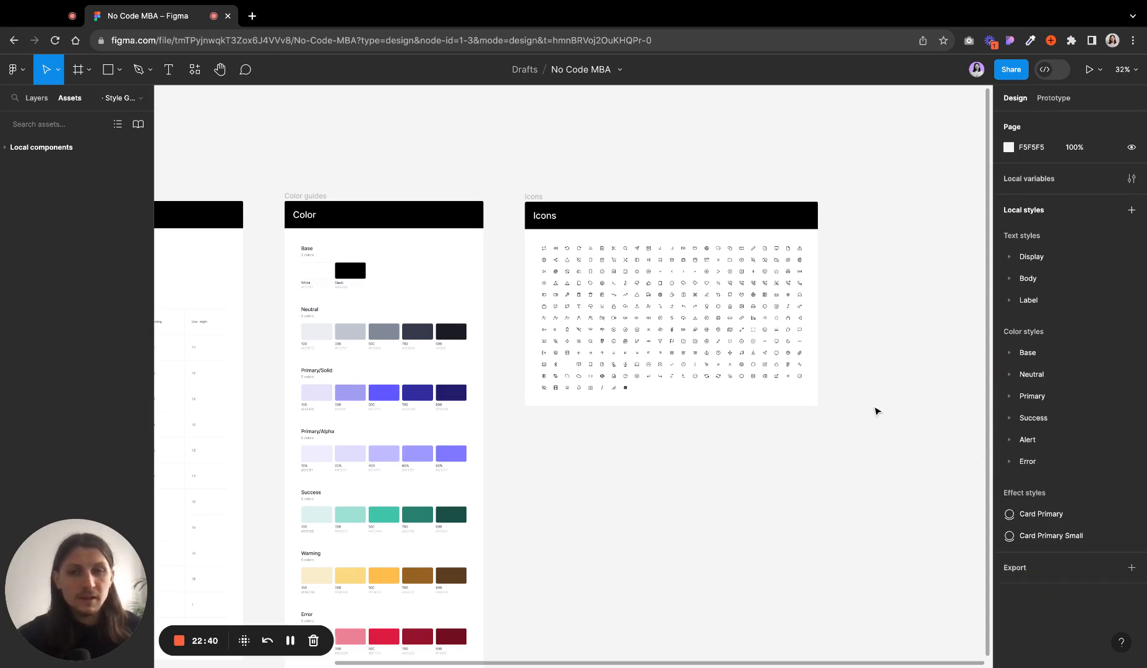
- Select the Typography frame to view its frame properties
{"action": "scroll", "coordinate": [876, 410], "scroll_direction": "left", "scroll_amount": 10}
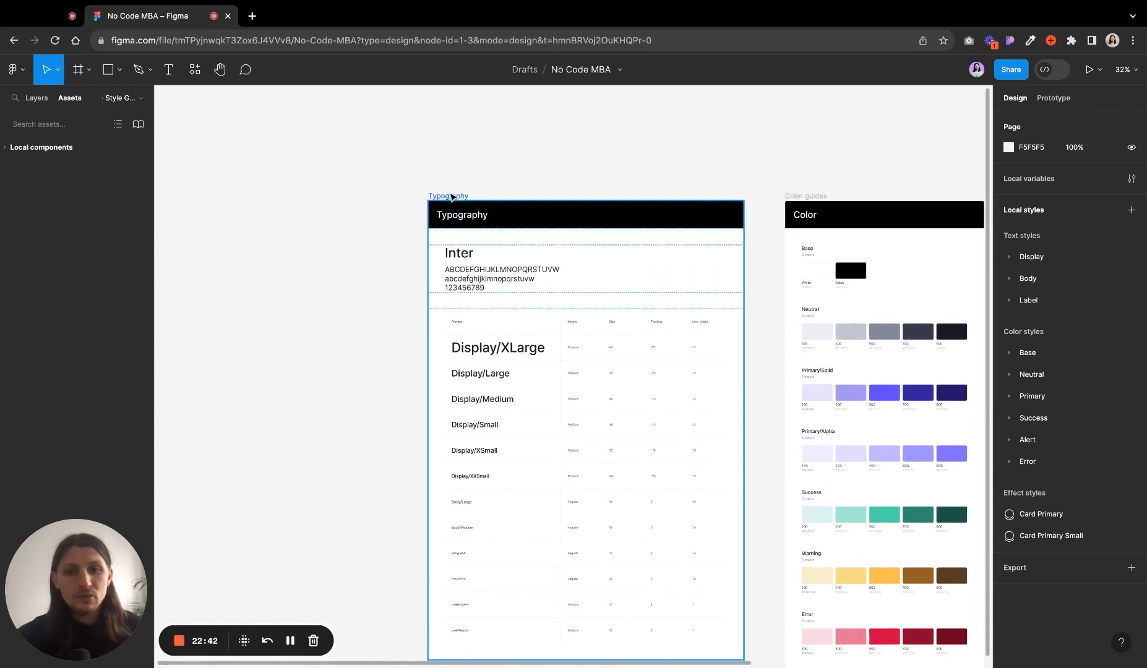
{"action": "left_click", "coordinate": [452, 197]}
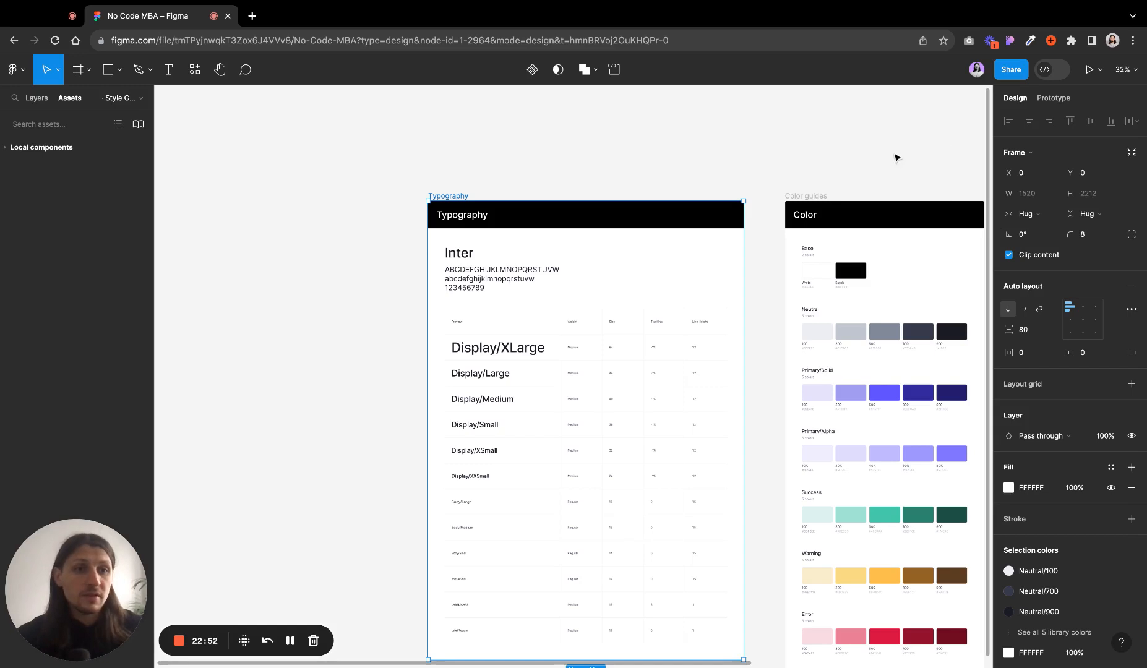
- Open the Typography frame's frame-type options and keep it as a Frame
{"action": "left_click", "coordinate": [1062, 157]}
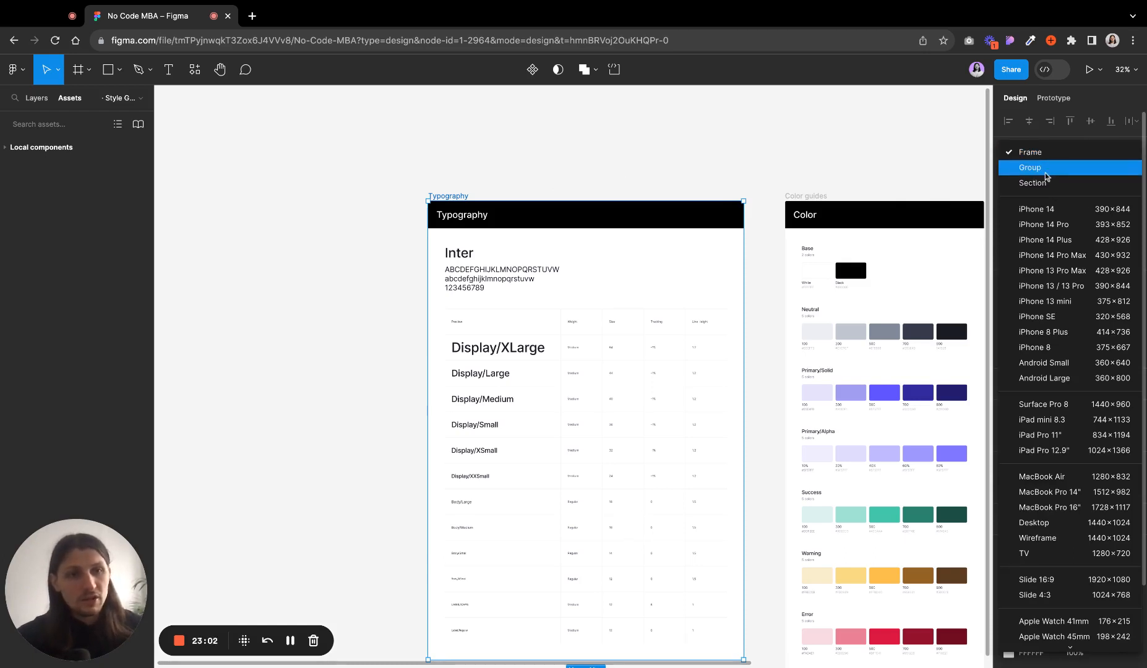
{"action": "left_click", "coordinate": [1030, 152]}
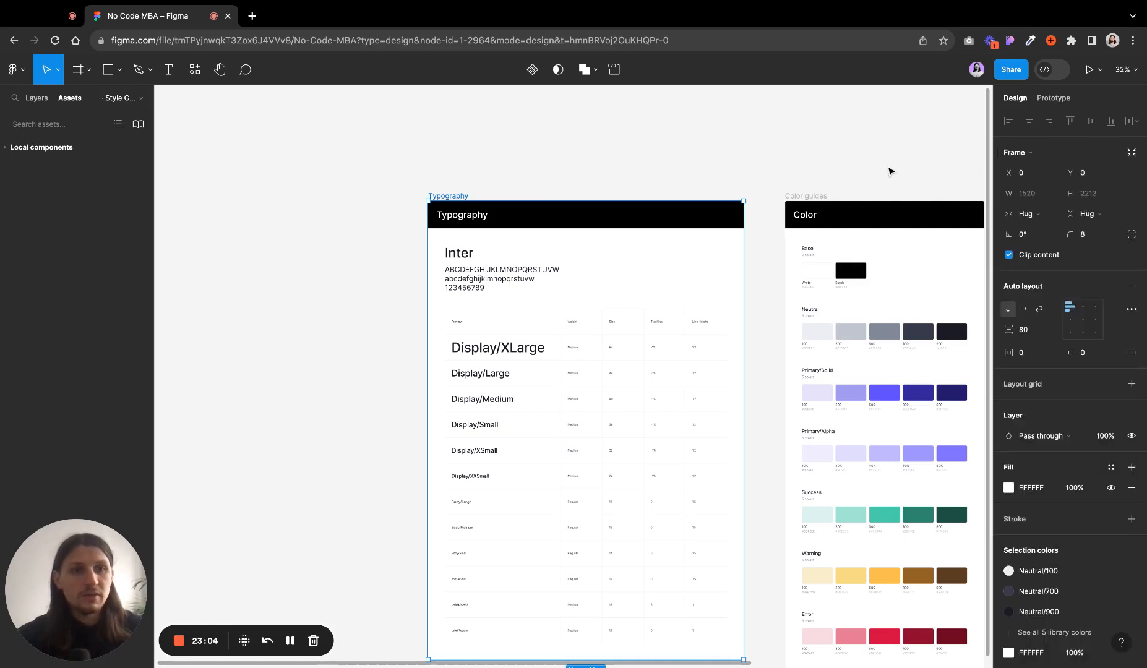
{"action": "scroll", "coordinate": [888, 173], "scroll_direction": "right", "scroll_amount": 5}
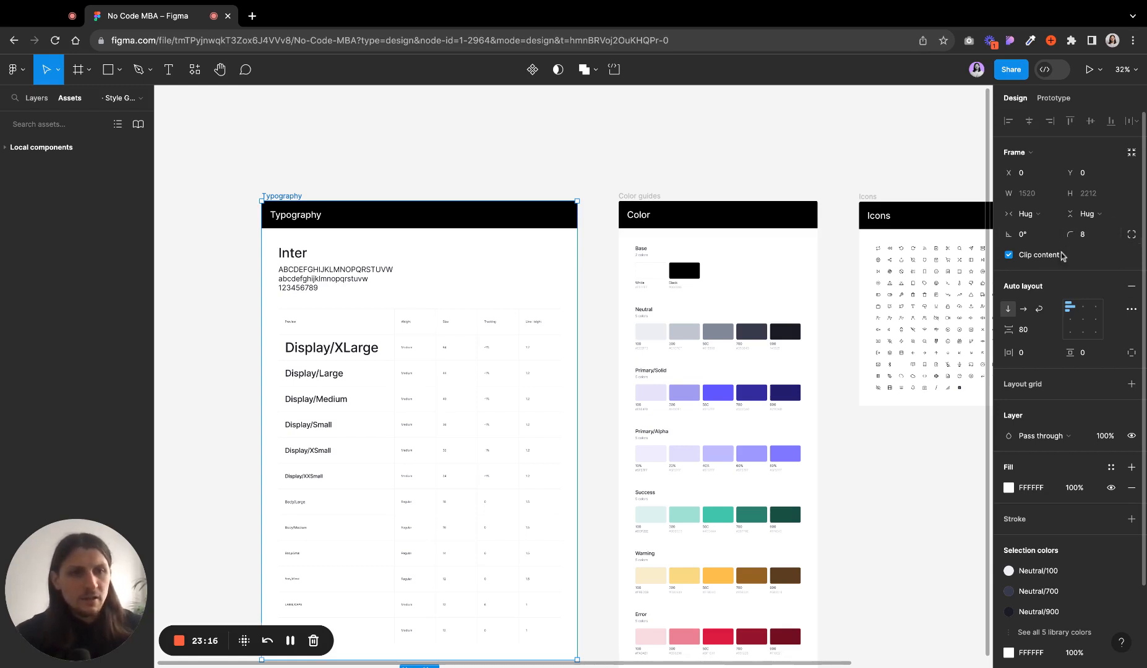
{"action": "scroll", "coordinate": [887, 261], "scroll_direction": "right", "scroll_amount": 3}
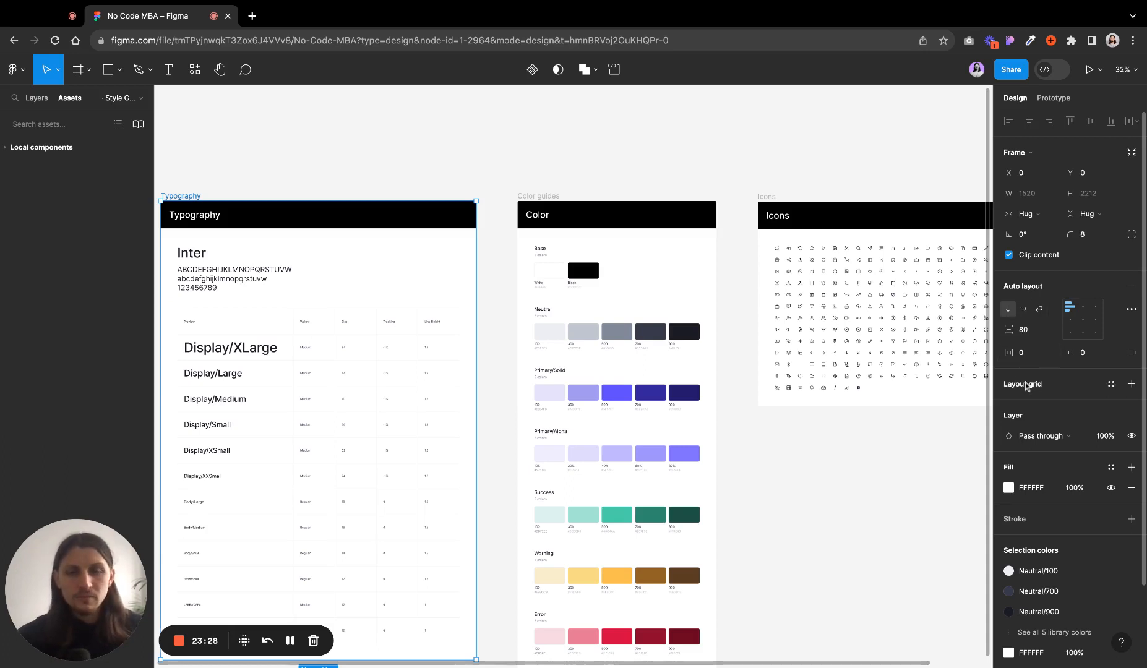
{"action": "scroll", "coordinate": [468, 384], "scroll_direction": "left", "scroll_amount": 5}
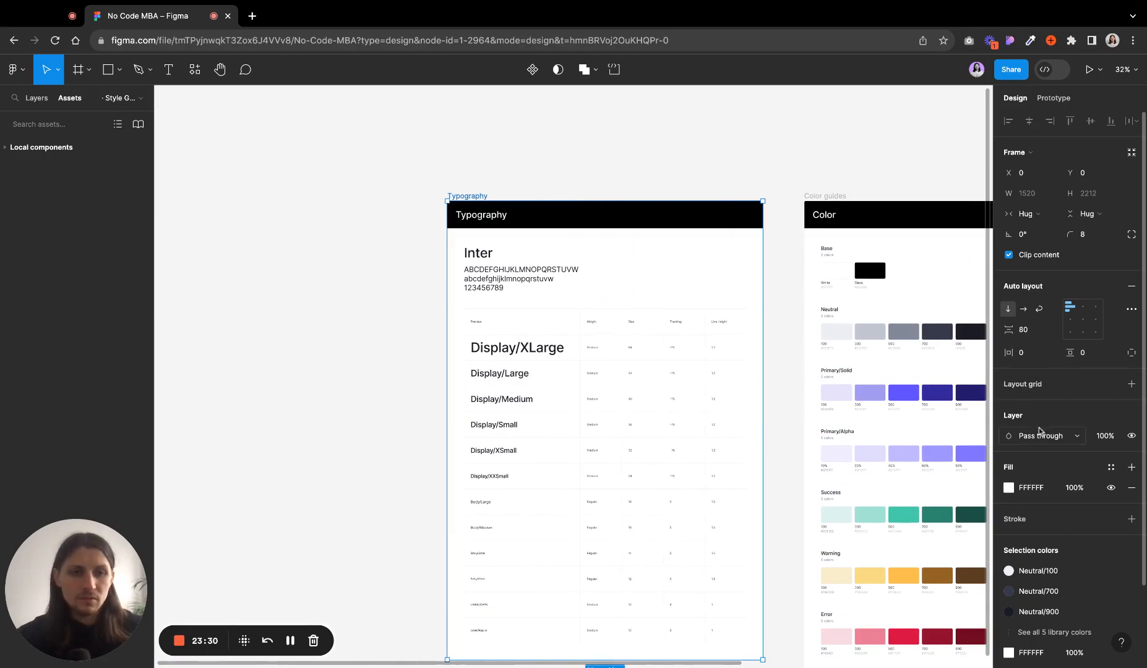
- Add a layout grid to the Typography frame and zoom in on its header
{"action": "left_click", "coordinate": [1028, 385]}
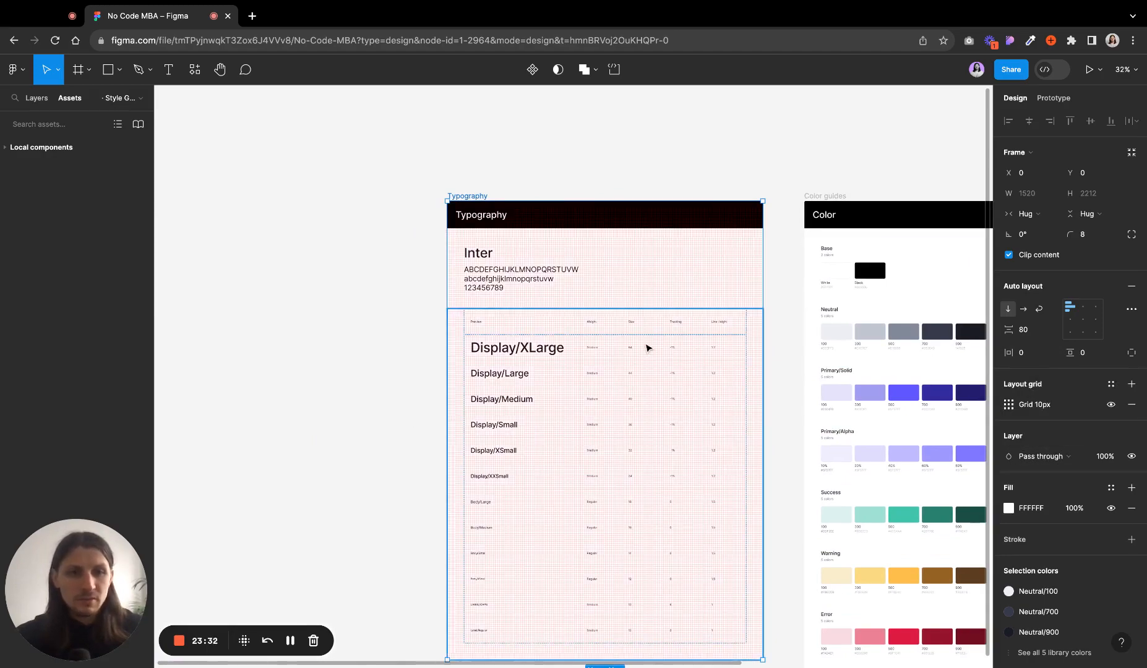
{"action": "scroll", "coordinate": [525, 235], "scroll_direction": "up", "scroll_amount": 3}
{"action": "scroll", "coordinate": [525, 235], "scroll_direction": "up", "scroll_amount": 3}
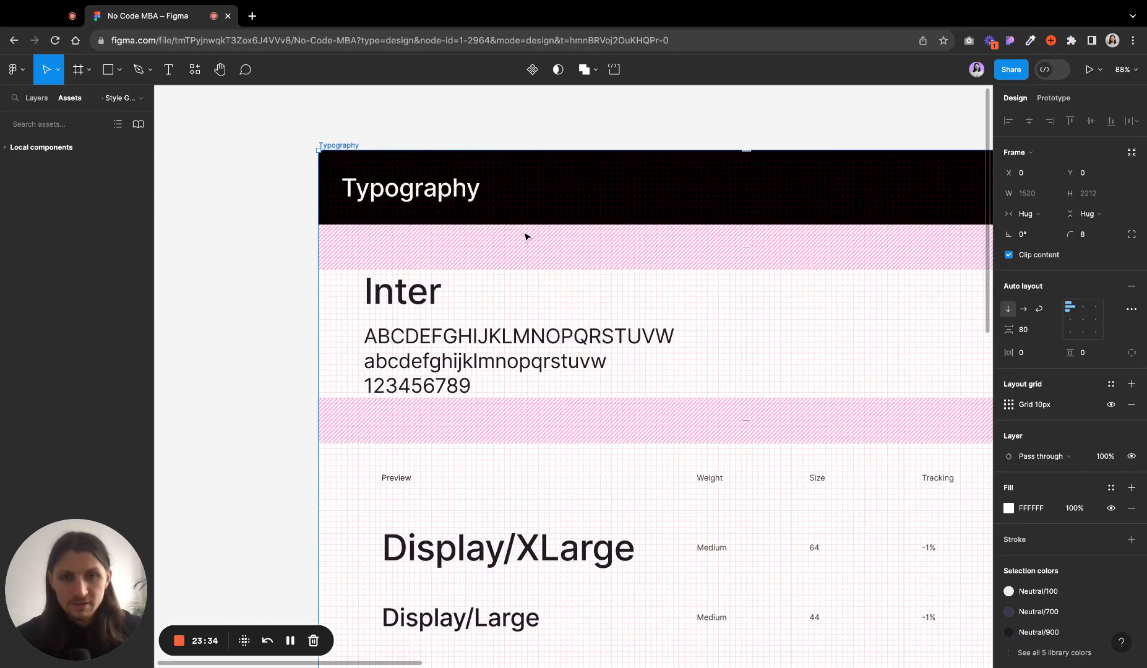
{"action": "scroll", "coordinate": [603, 143], "scroll_direction": "right", "scroll_amount": 2}
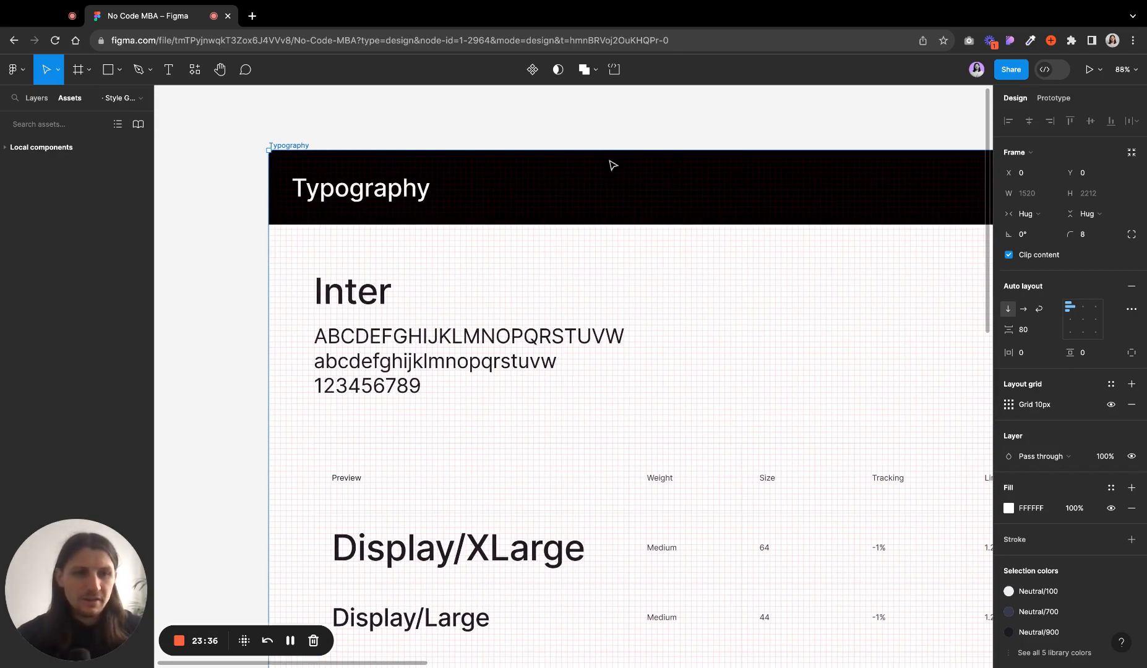
- Change the layout grid to Columns with a count of 12 and a gutter of 40
{"action": "left_click", "coordinate": [1008, 404]}
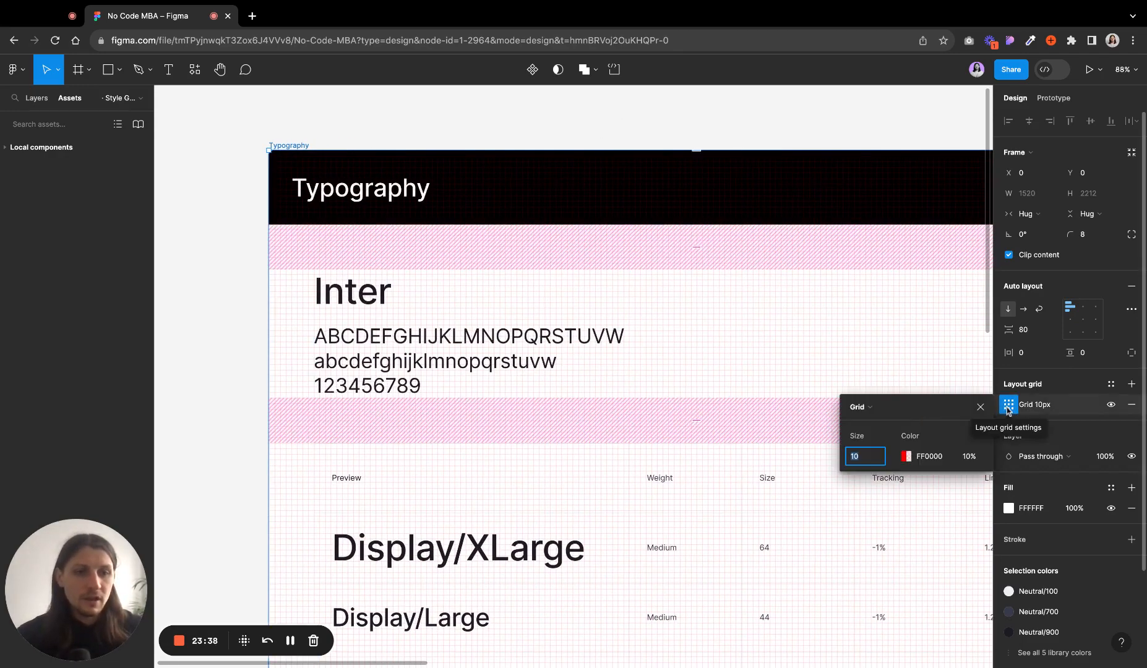
{"action": "left_click", "coordinate": [863, 407]}
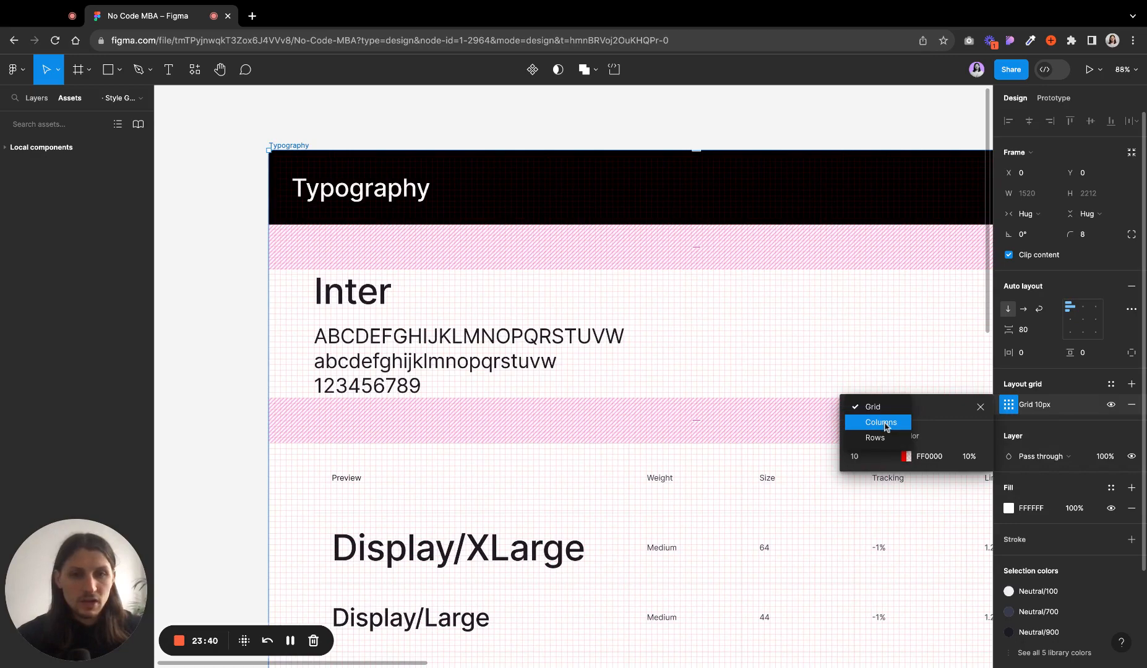
{"action": "left_click", "coordinate": [884, 423]}
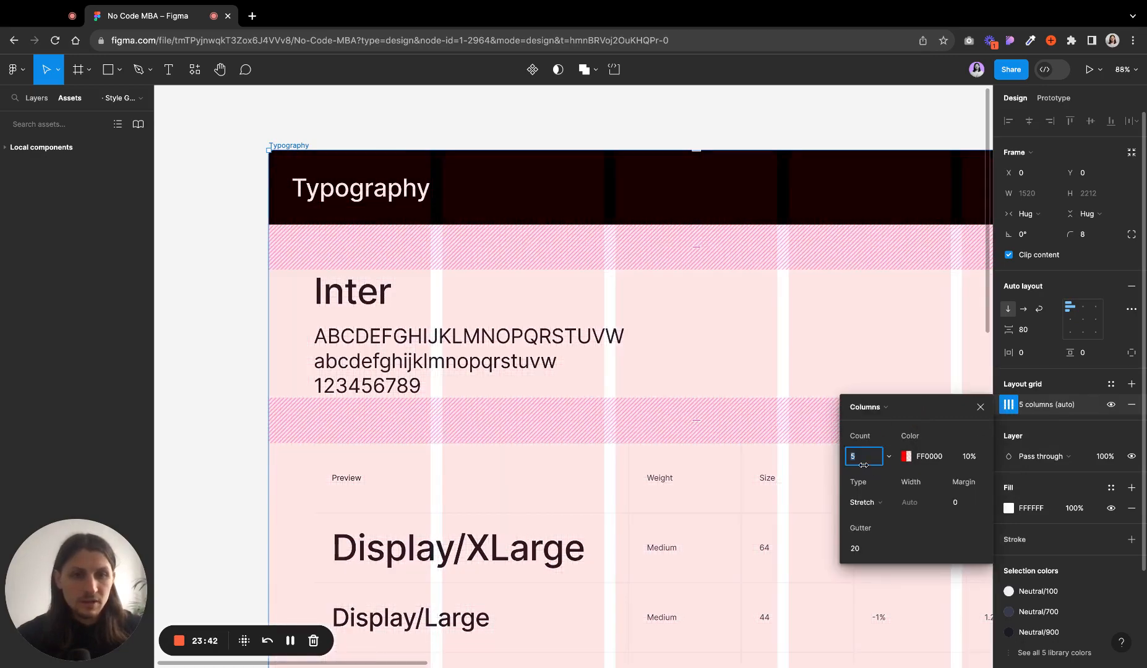
{"action": "type", "text": "12"}
{"action": "key", "text": "Return"}
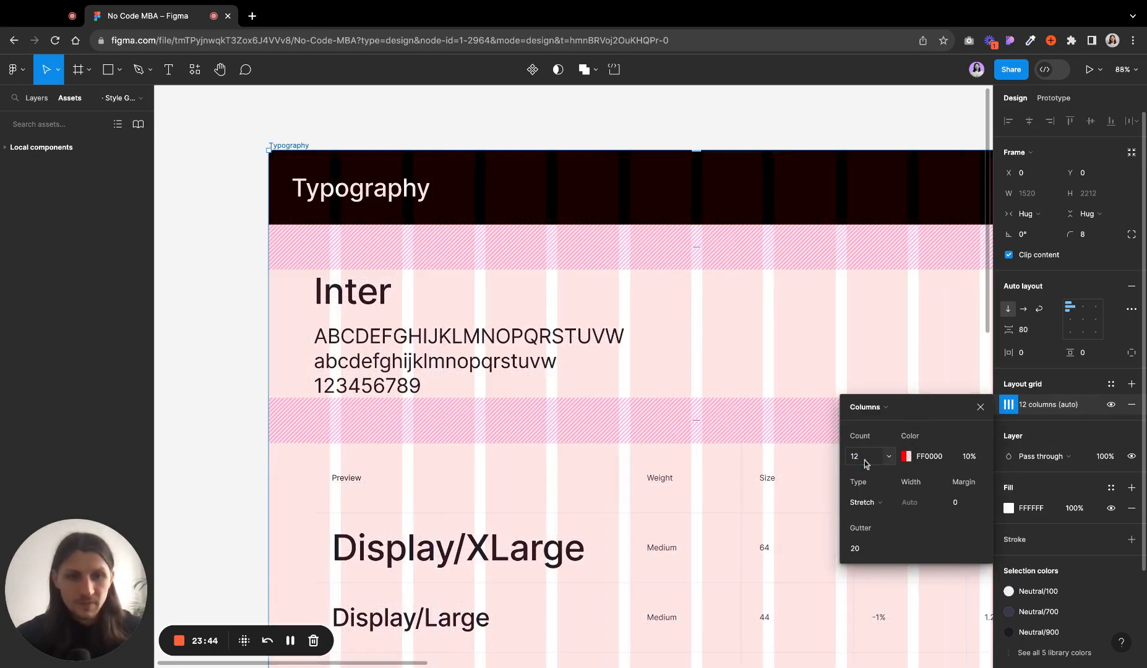
{"action": "left_click", "coordinate": [868, 550]}
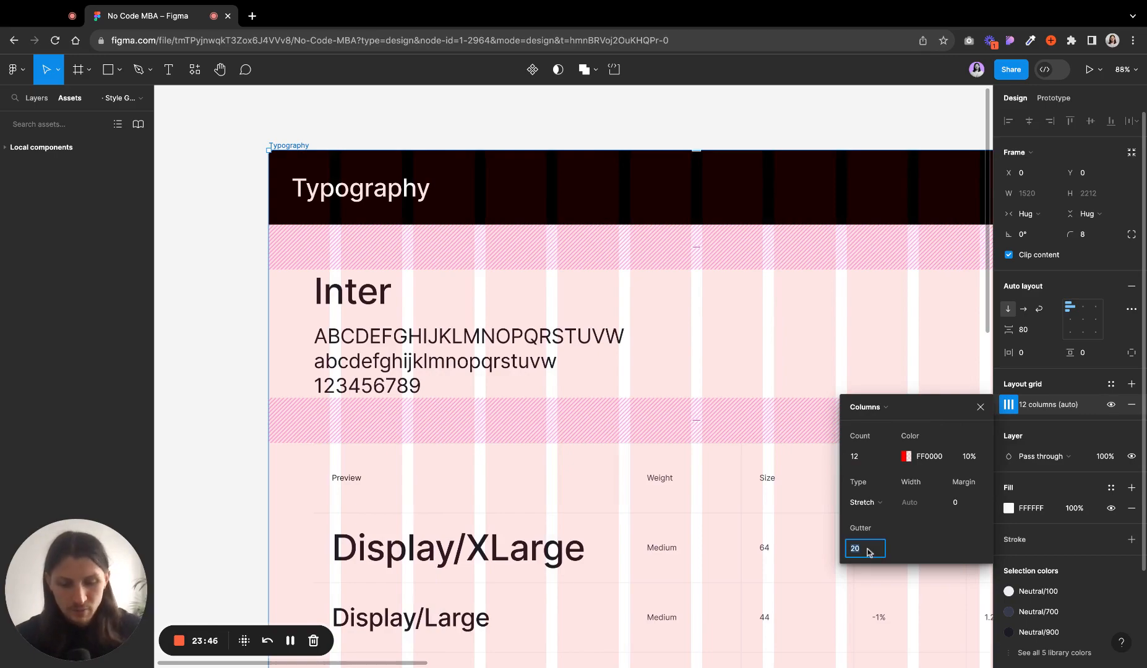
{"action": "type", "text": "40"}
{"action": "key", "text": "Return"}
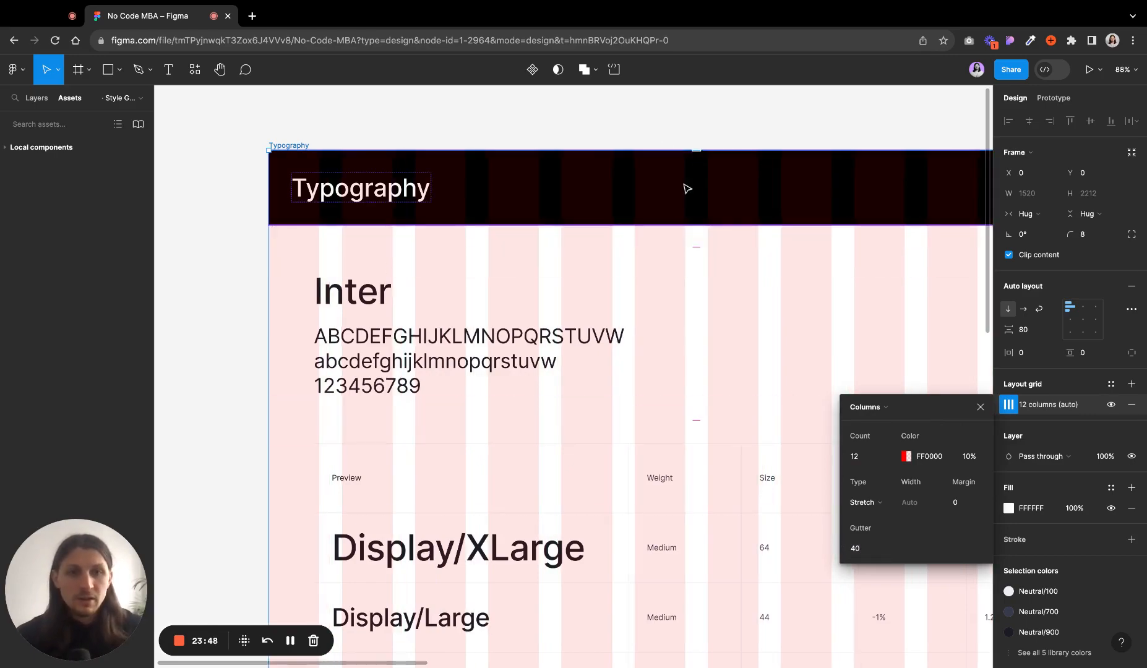
- Reselect the Typography frame and remove its column layout grid
{"action": "left_click", "coordinate": [658, 133]}
{"action": "scroll", "coordinate": [661, 243], "scroll_direction": "down", "scroll_amount": 5}
{"action": "scroll", "coordinate": [661, 243], "scroll_direction": "right", "scroll_amount": 2}
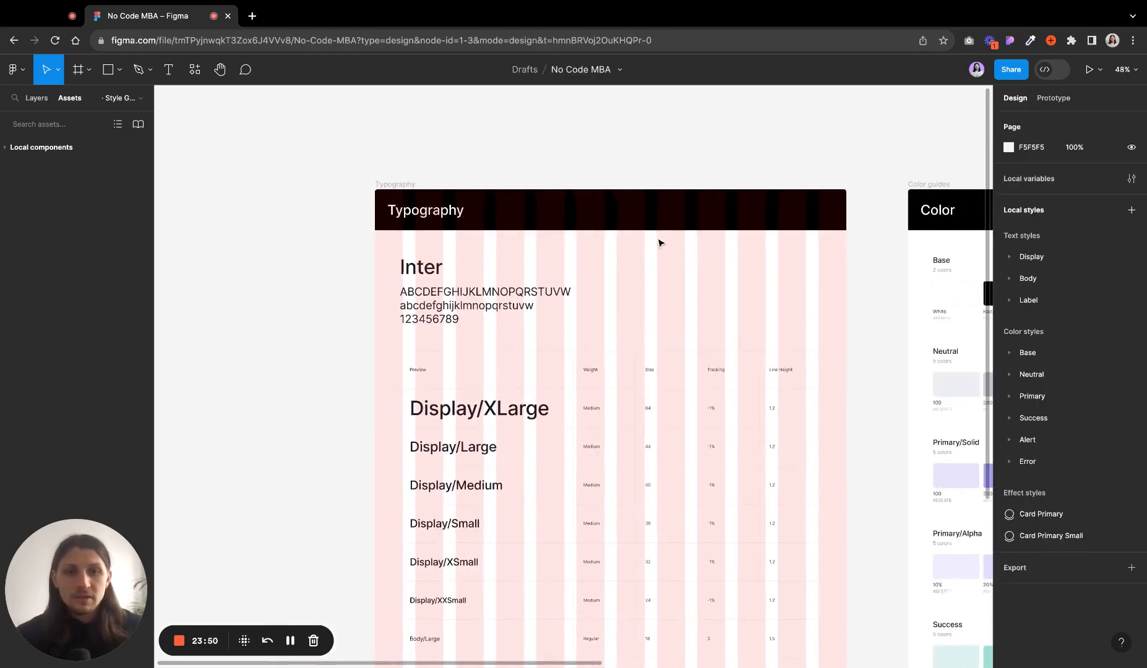
{"action": "left_click", "coordinate": [398, 184]}
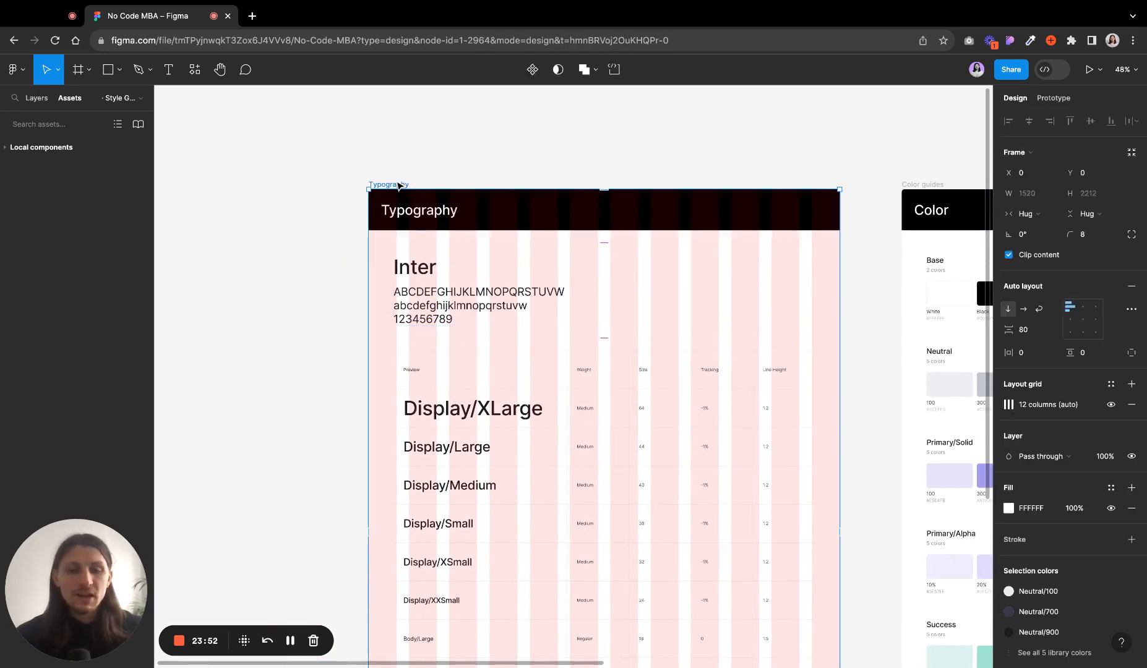
{"action": "left_click", "coordinate": [1004, 406]}
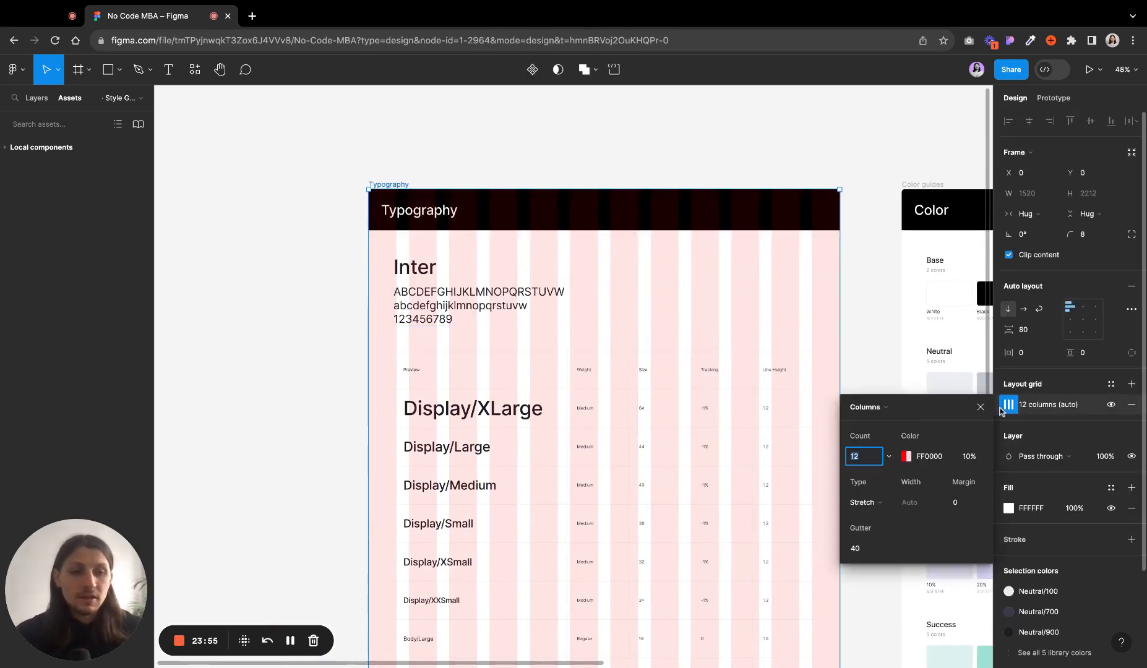
{"action": "left_click", "coordinate": [1131, 405]}
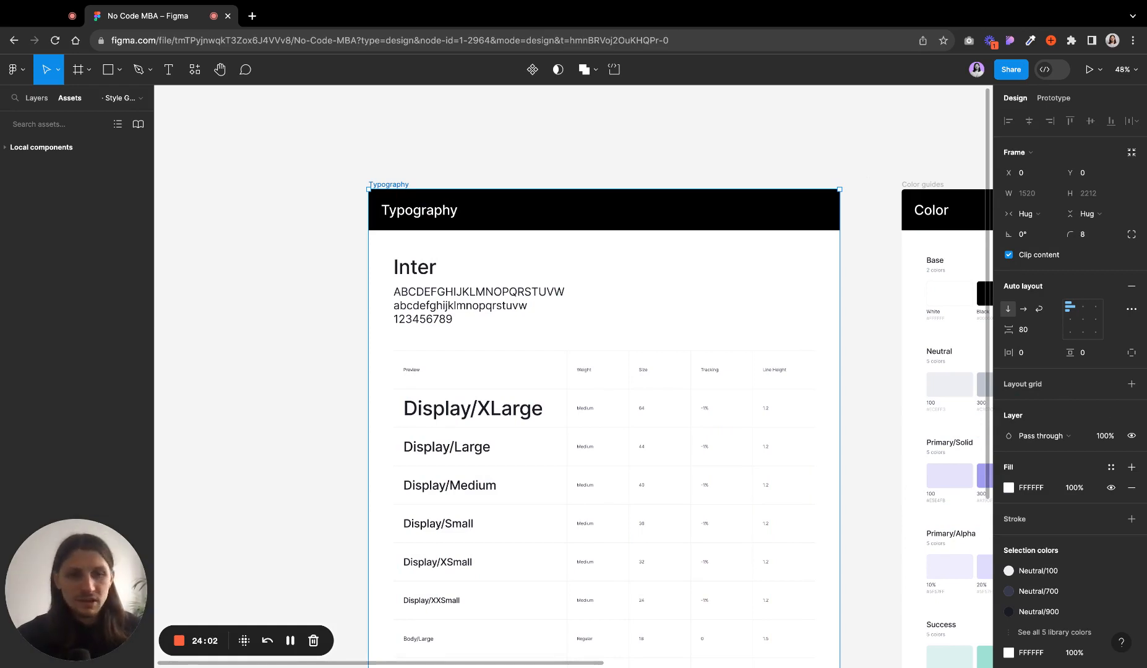
- Review the Typography frame's blend modes keeping Pass through, and hide then show the frame again
{"action": "scroll", "coordinate": [569, 377], "scroll_direction": "right", "scroll_amount": 3}
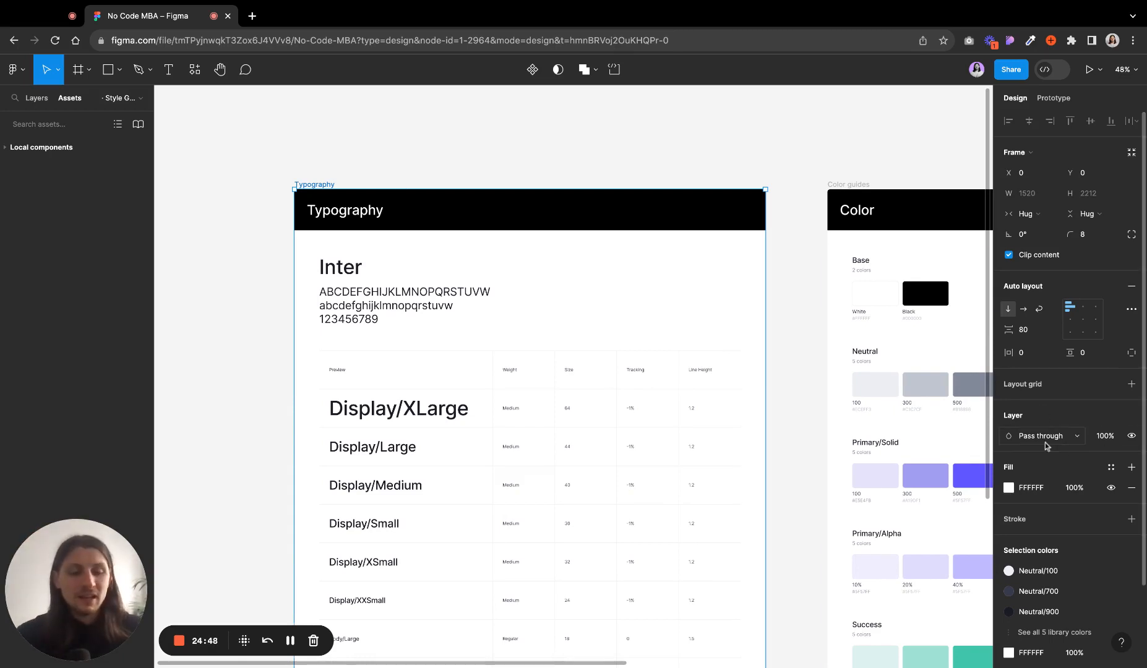
{"action": "left_click", "coordinate": [1075, 437]}
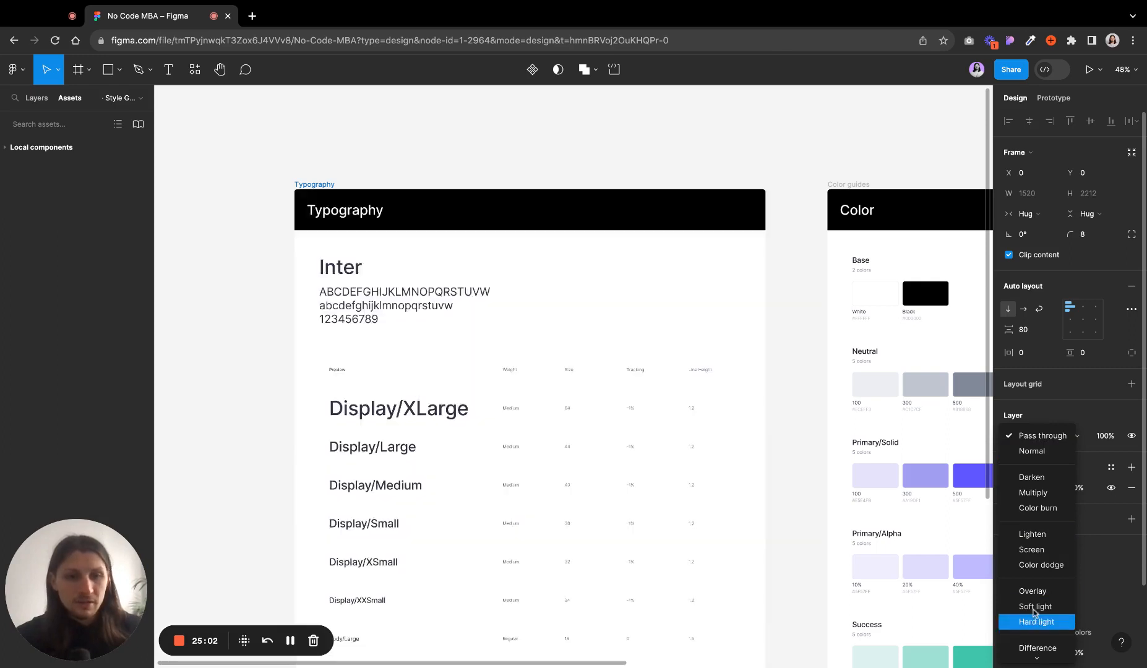
{"action": "left_click", "coordinate": [1064, 435]}
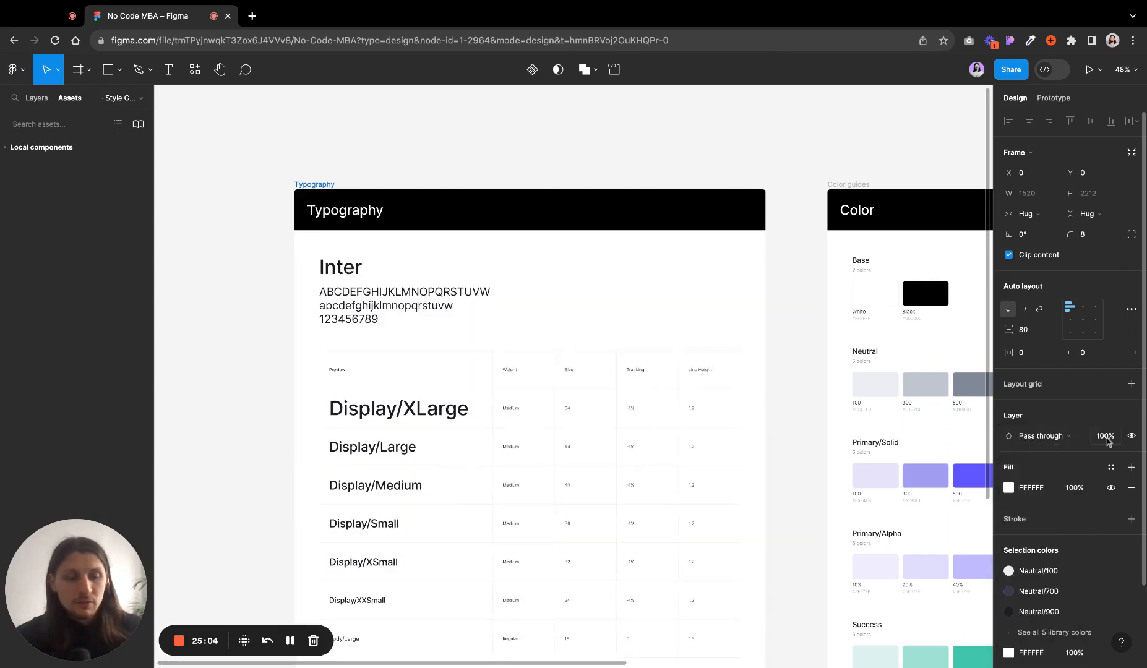
{"action": "left_click", "coordinate": [1131, 437]}
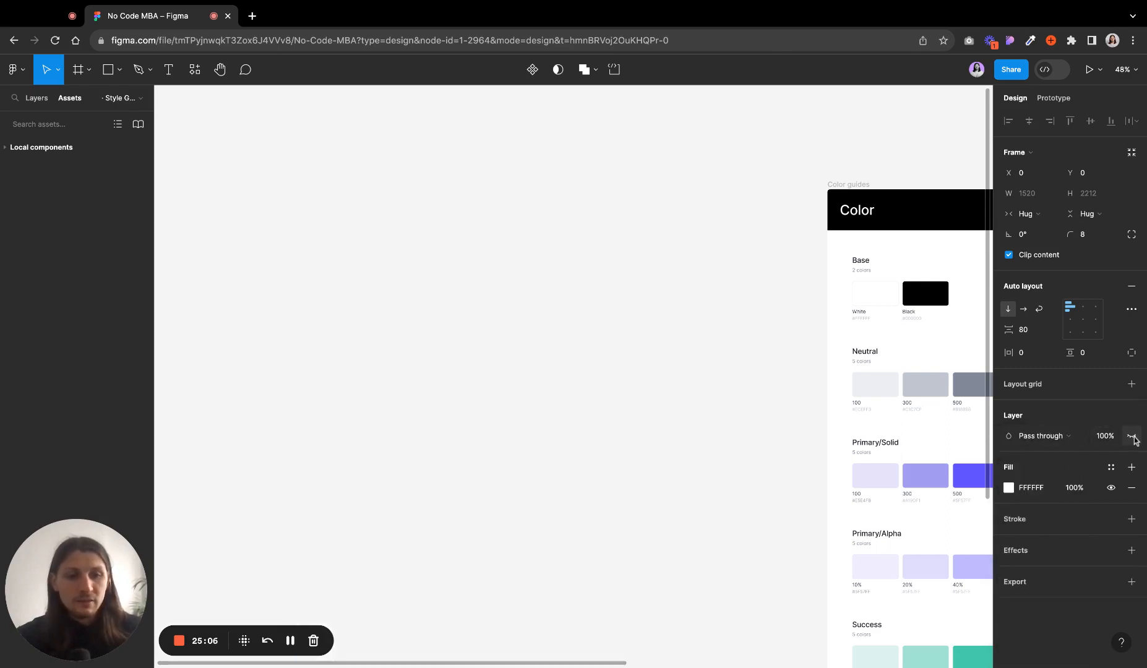
{"action": "left_click", "coordinate": [1133, 437]}
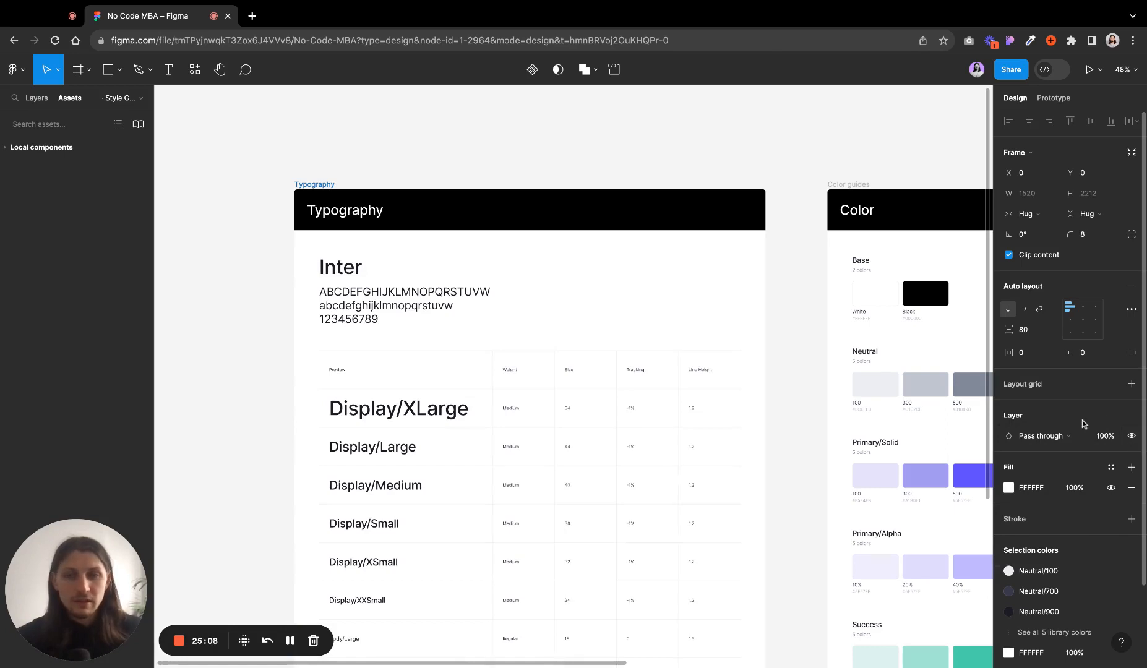
- Set the Typography frame's fill to FF0000 in the color picker, then undo the fill change
{"action": "scroll", "coordinate": [1082, 423], "scroll_direction": "down", "scroll_amount": 3}
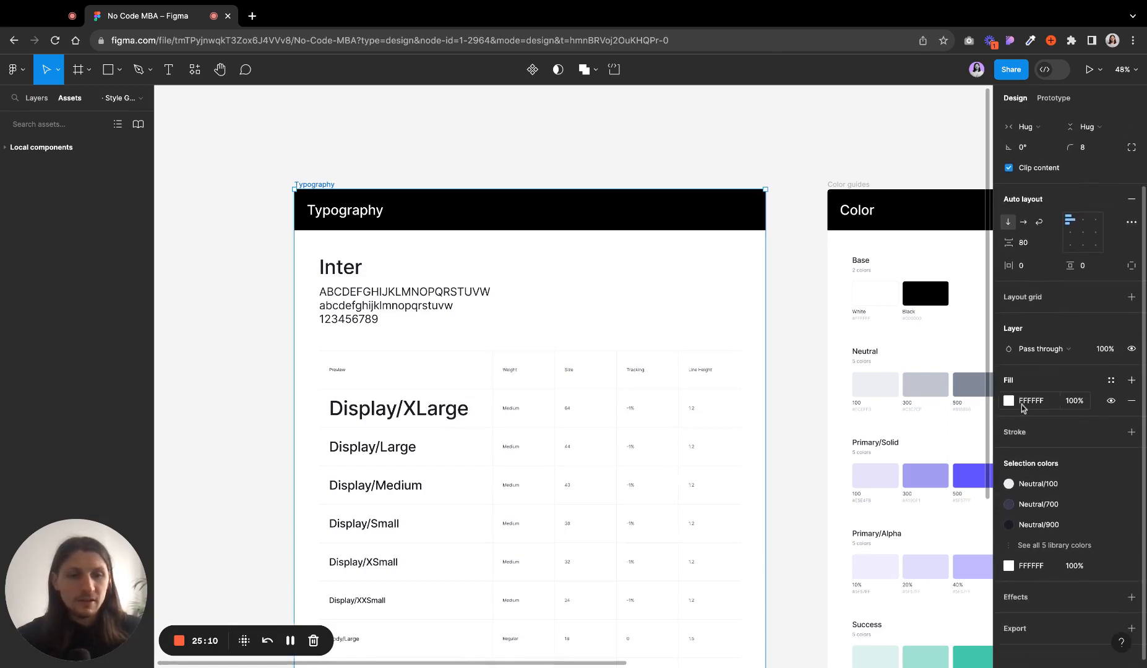
{"action": "left_click", "coordinate": [1008, 401]}
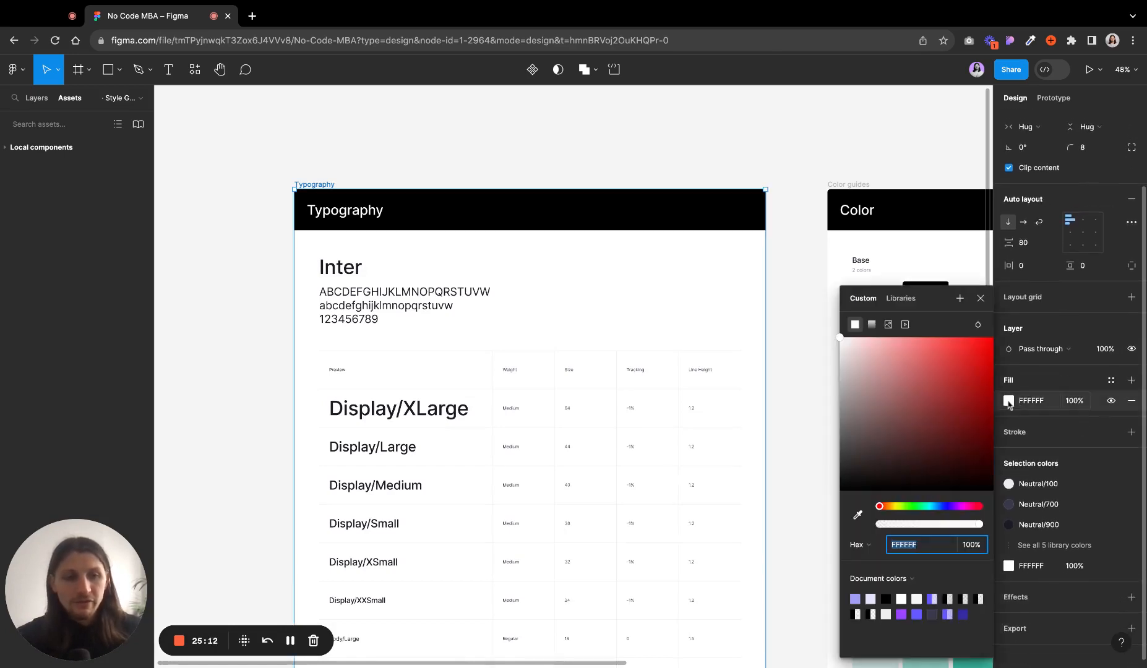
{"action": "left_click_drag", "start_coordinate": [891, 384], "coordinate": [1084, 344]}
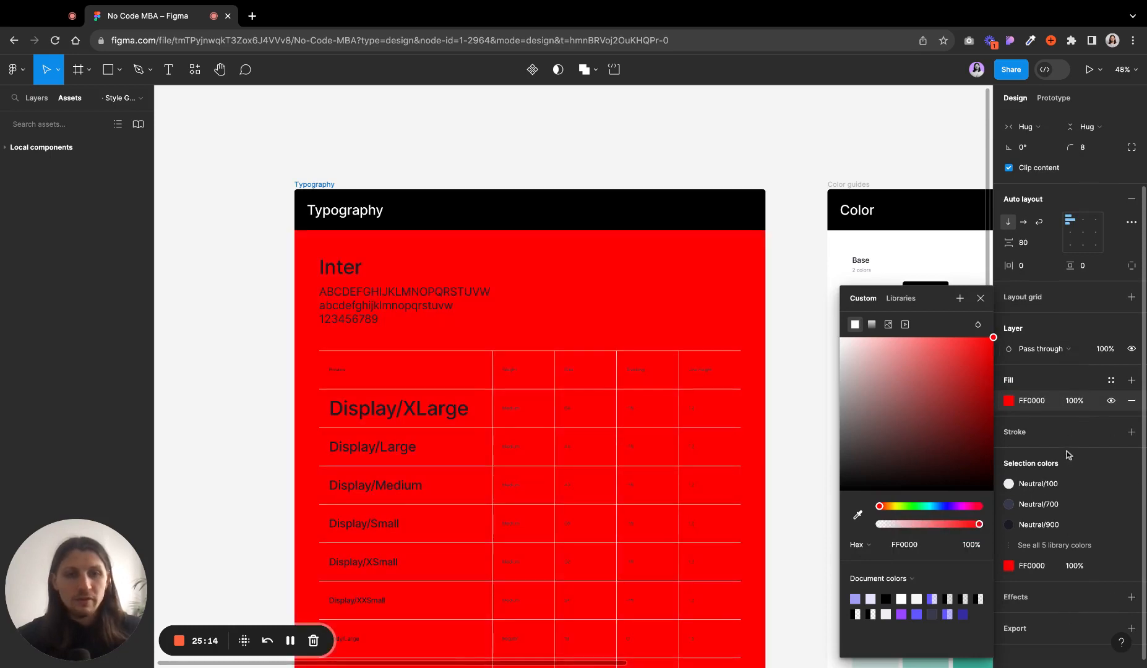
{"action": "left_click", "coordinate": [1063, 413]}
{"action": "key", "text": "super+z"}
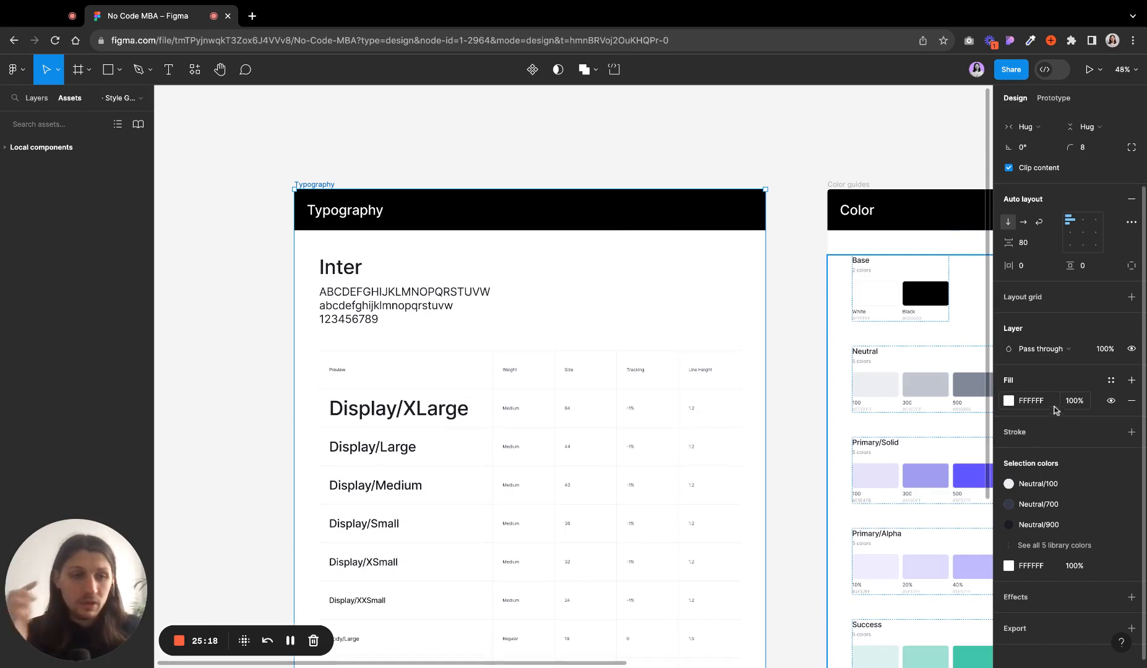
- Add a stroke to the Typography frame and remove it again
{"action": "scroll", "coordinate": [1049, 373], "scroll_direction": "down", "scroll_amount": 1}
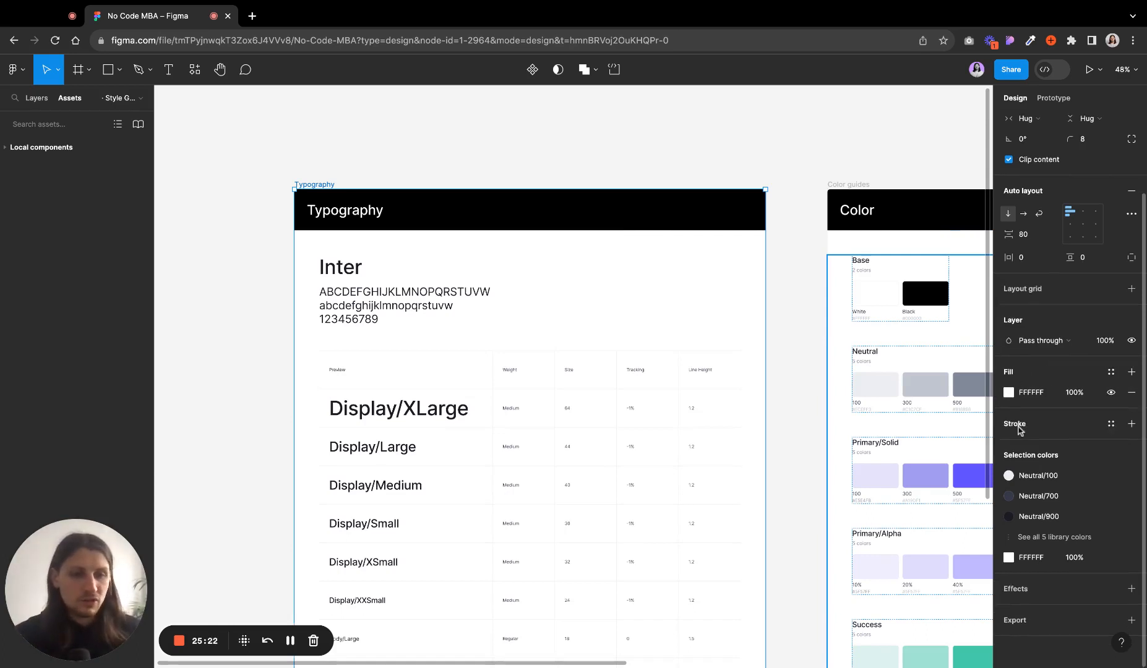
{"action": "left_click", "coordinate": [1132, 424]}
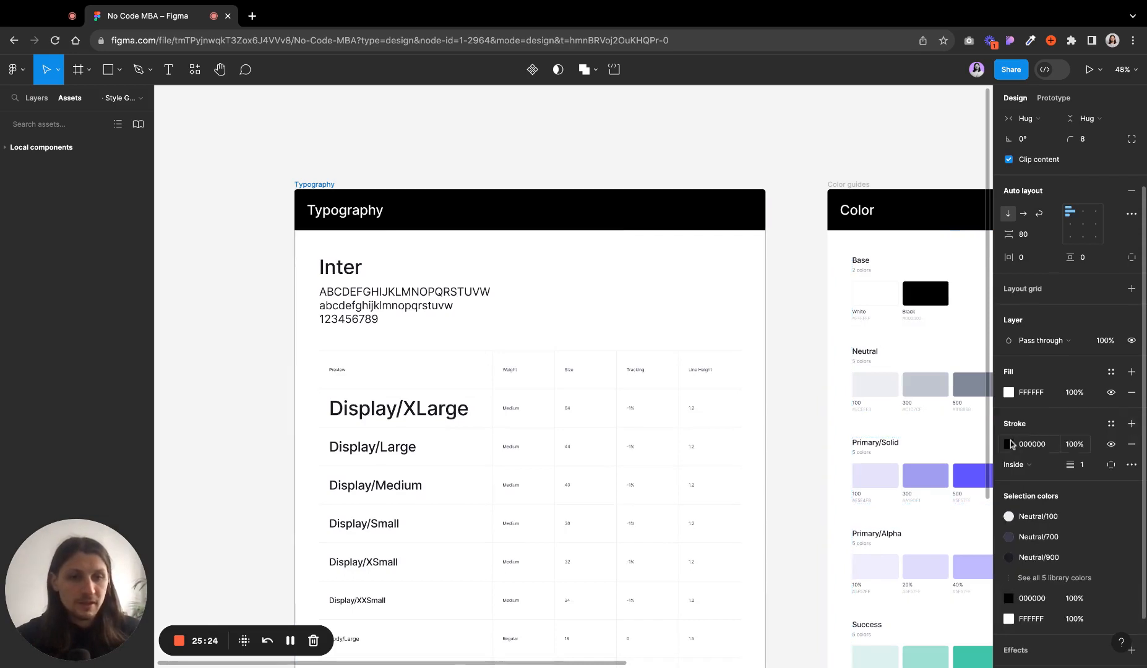
{"action": "left_click", "coordinate": [1128, 445]}
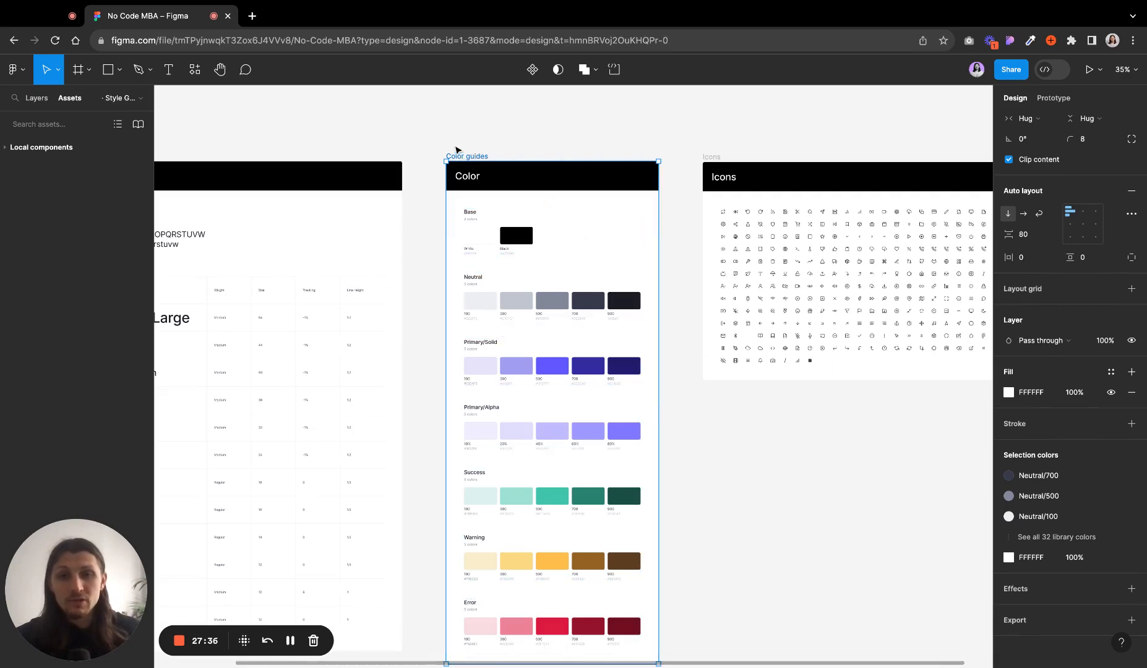
- Select the Color guides frame, review its selection colors, and select its Base color group
{"action": "left_click", "coordinate": [454, 147]}
{"action": "left_click", "coordinate": [459, 153]}
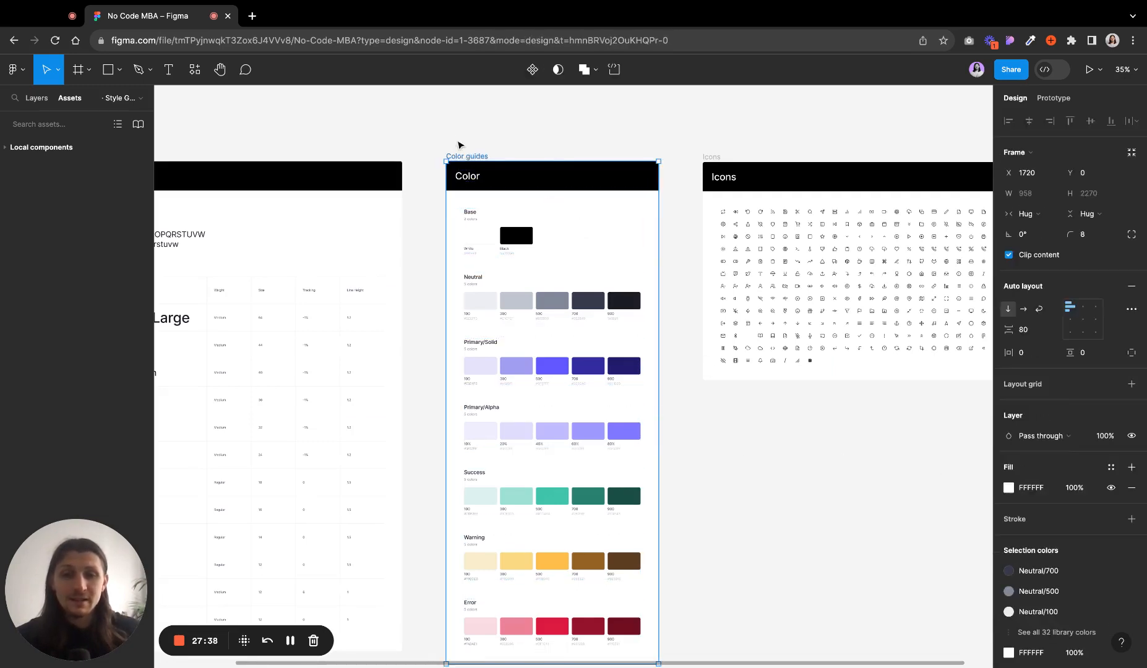
{"action": "scroll", "coordinate": [445, 181], "scroll_direction": "left", "scroll_amount": 1}
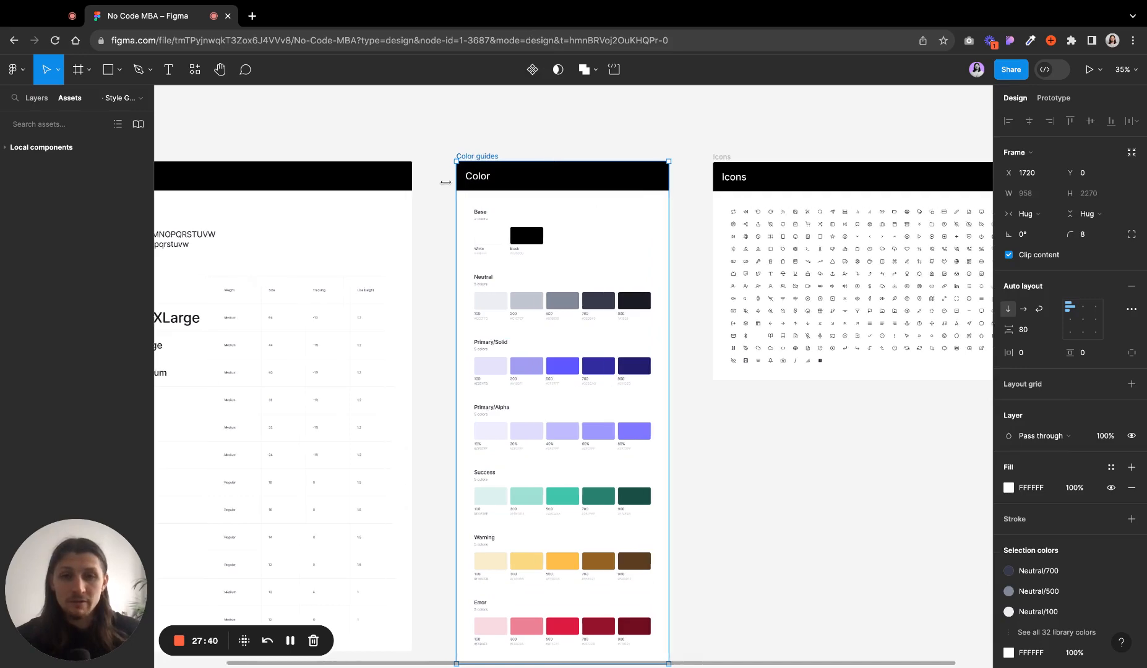
{"action": "scroll", "coordinate": [445, 181], "scroll_direction": "left", "scroll_amount": 3}
{"action": "scroll", "coordinate": [1058, 545], "scroll_direction": "down", "scroll_amount": 3}
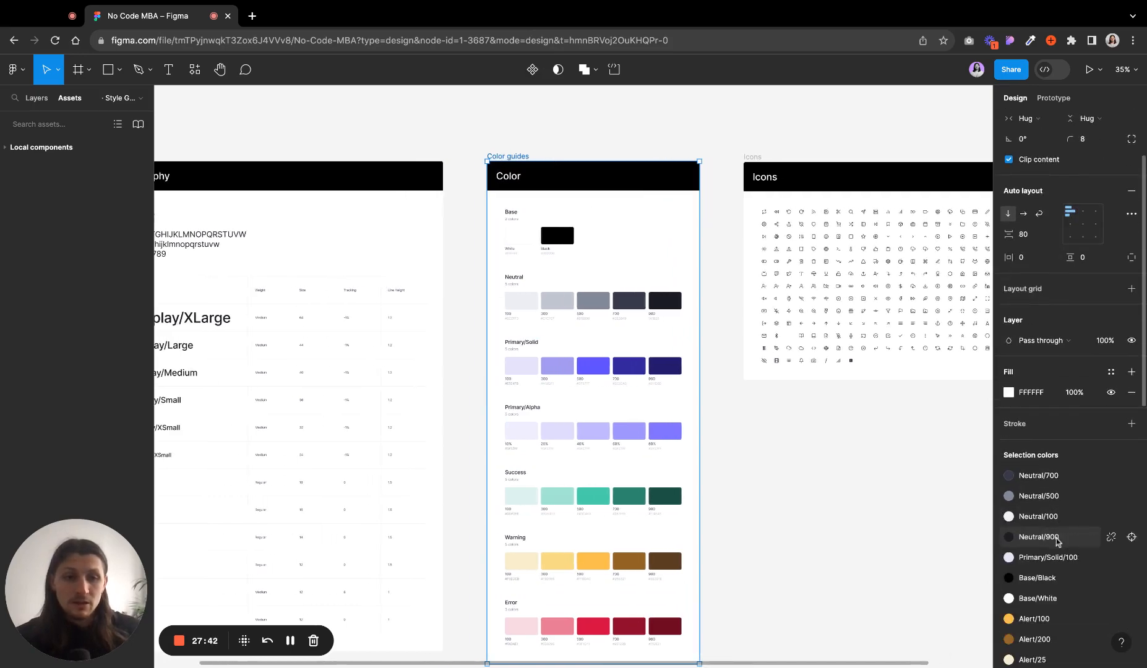
{"action": "scroll", "coordinate": [1055, 503], "scroll_direction": "down", "scroll_amount": 3}
{"action": "scroll", "coordinate": [1055, 503], "scroll_direction": "down", "scroll_amount": 3}
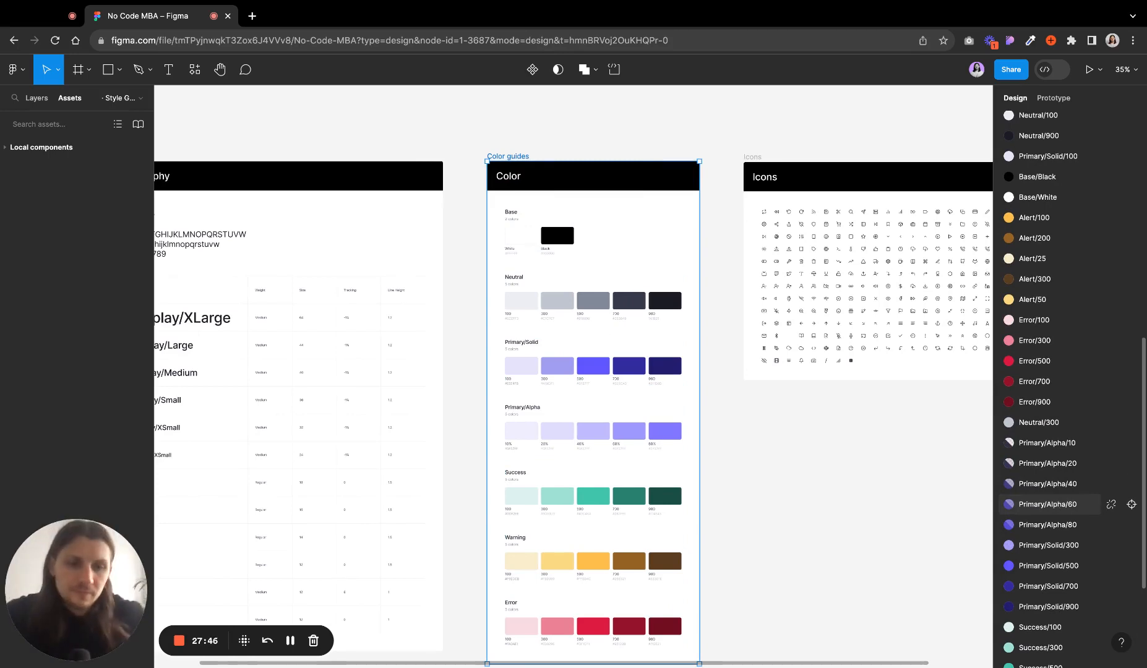
{"action": "left_click", "coordinate": [548, 236]}
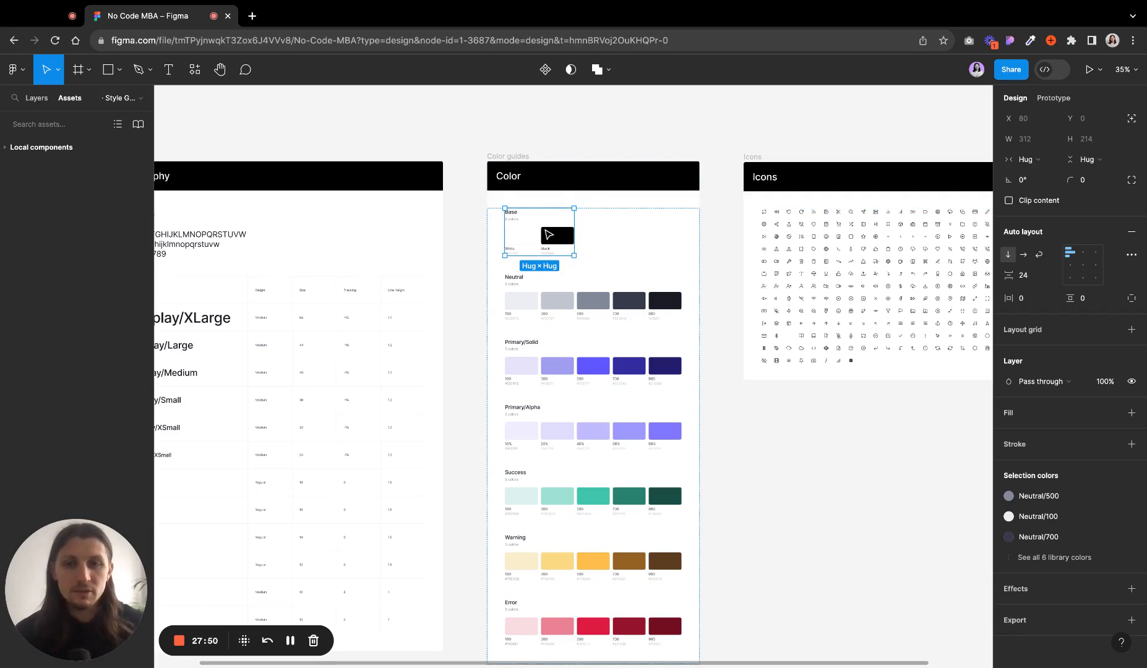
- Expand the full list of selection colors for the Base color group, then deselect it
{"action": "scroll", "coordinate": [544, 229], "scroll_direction": "up", "scroll_amount": 3}
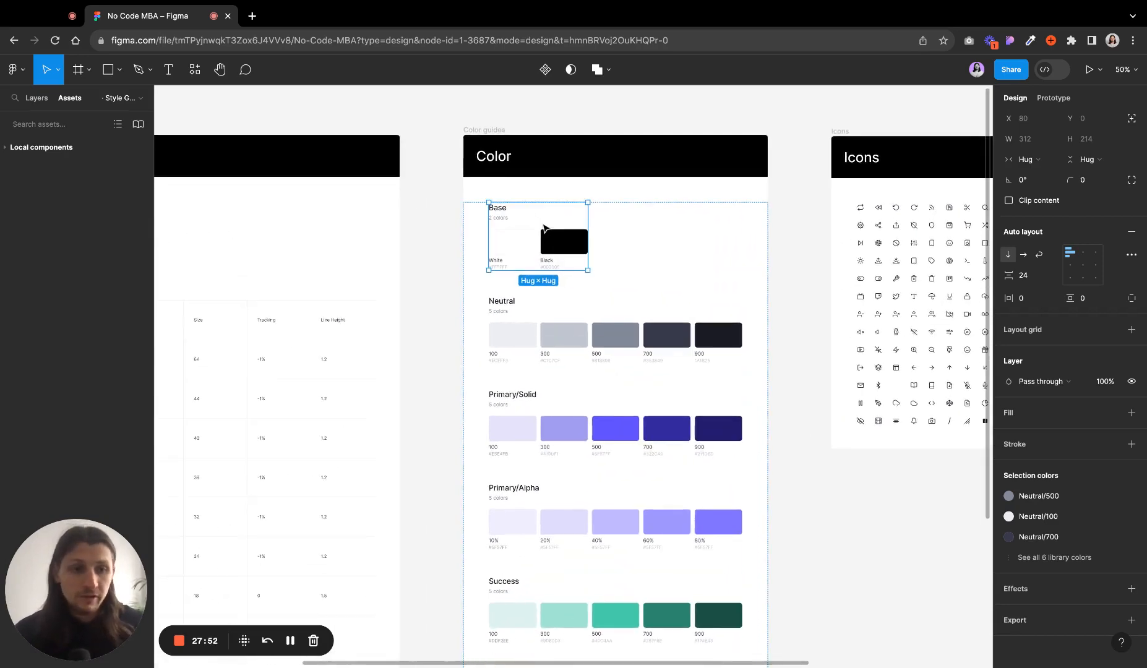
{"action": "left_click", "coordinate": [1072, 559]}
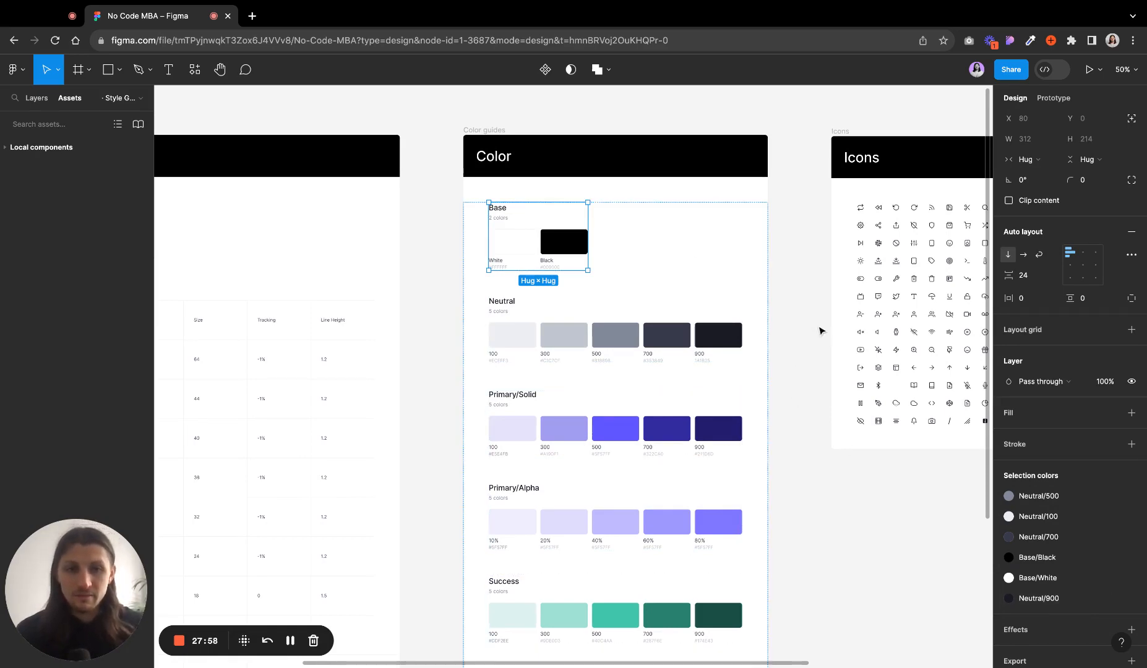
{"action": "left_click", "coordinate": [814, 371]}
{"action": "scroll", "coordinate": [813, 378], "scroll_direction": "down", "scroll_amount": 3}
{"action": "scroll", "coordinate": [813, 381], "scroll_direction": "right", "scroll_amount": 3}
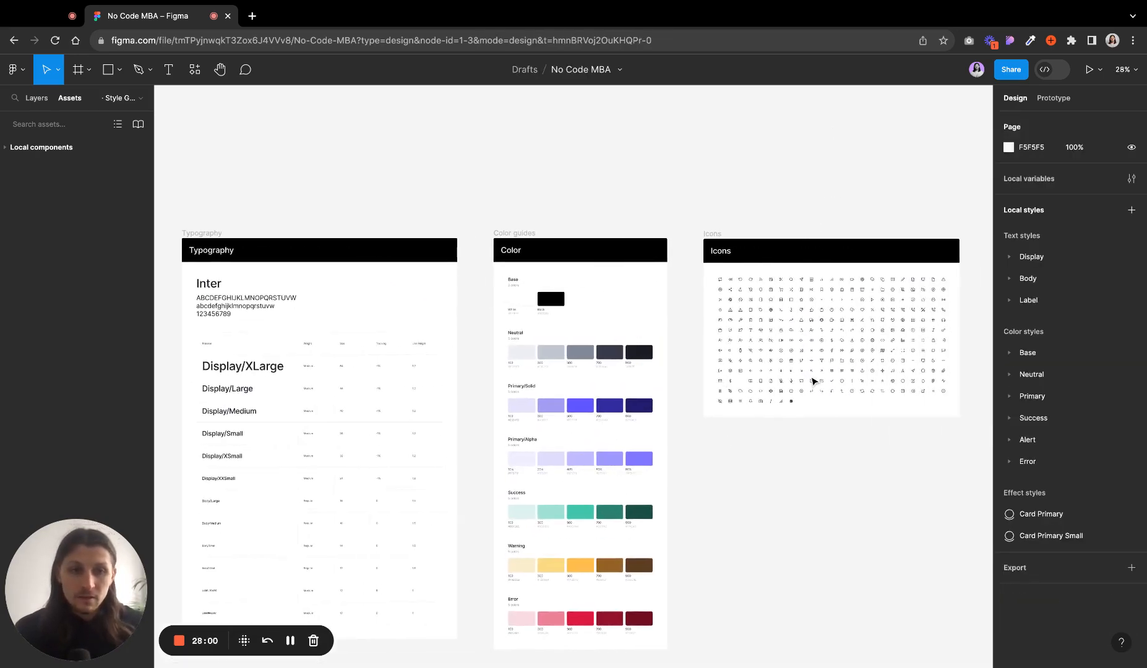
- Add a drop shadow effect to the Color guides frame, review its effect types and settings, then remove it
{"action": "left_click", "coordinate": [510, 235]}
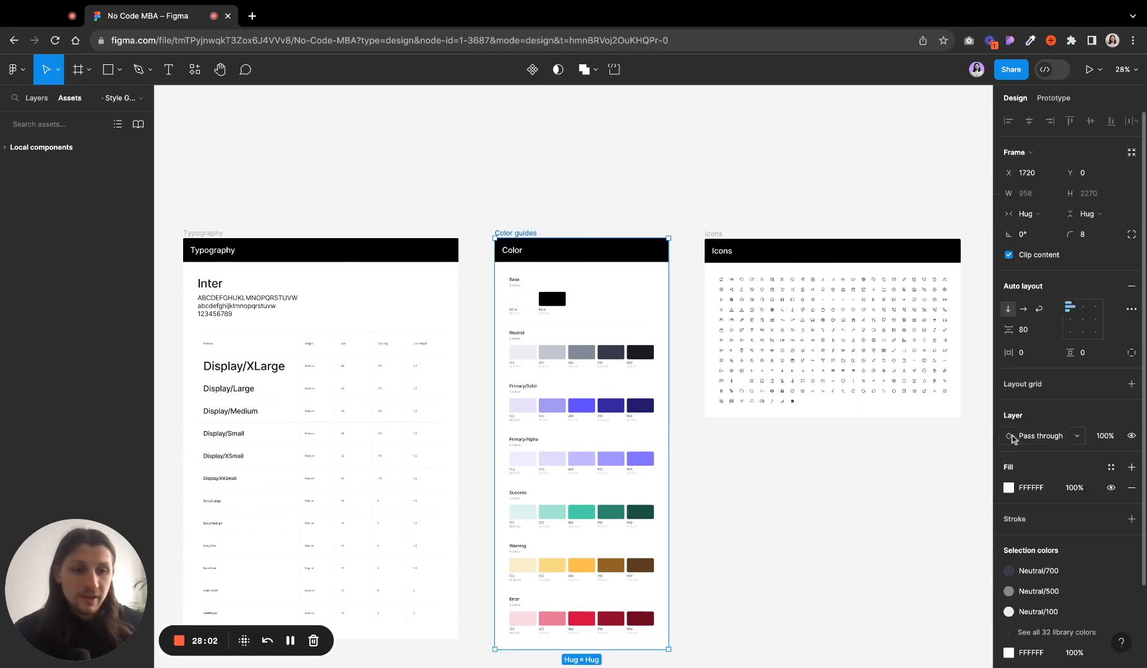
{"action": "scroll", "coordinate": [1039, 470], "scroll_direction": "down", "scroll_amount": 3}
{"action": "left_click", "coordinate": [1131, 596]}
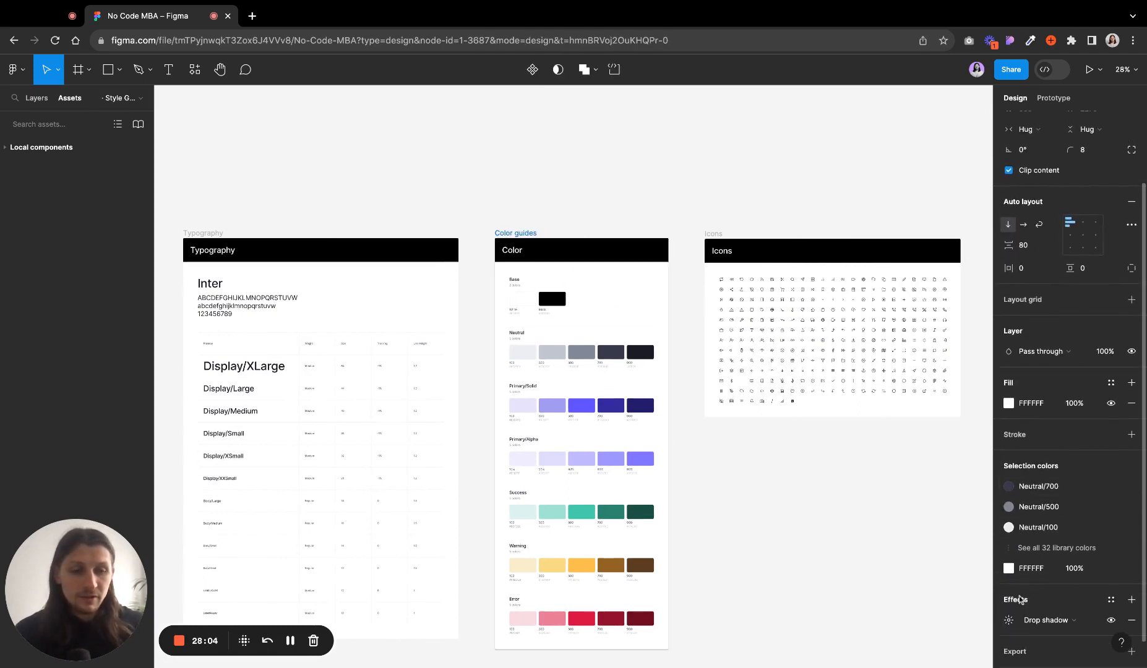
{"action": "scroll", "coordinate": [1064, 594], "scroll_direction": "down", "scroll_amount": 1}
{"action": "left_click", "coordinate": [1076, 591]}
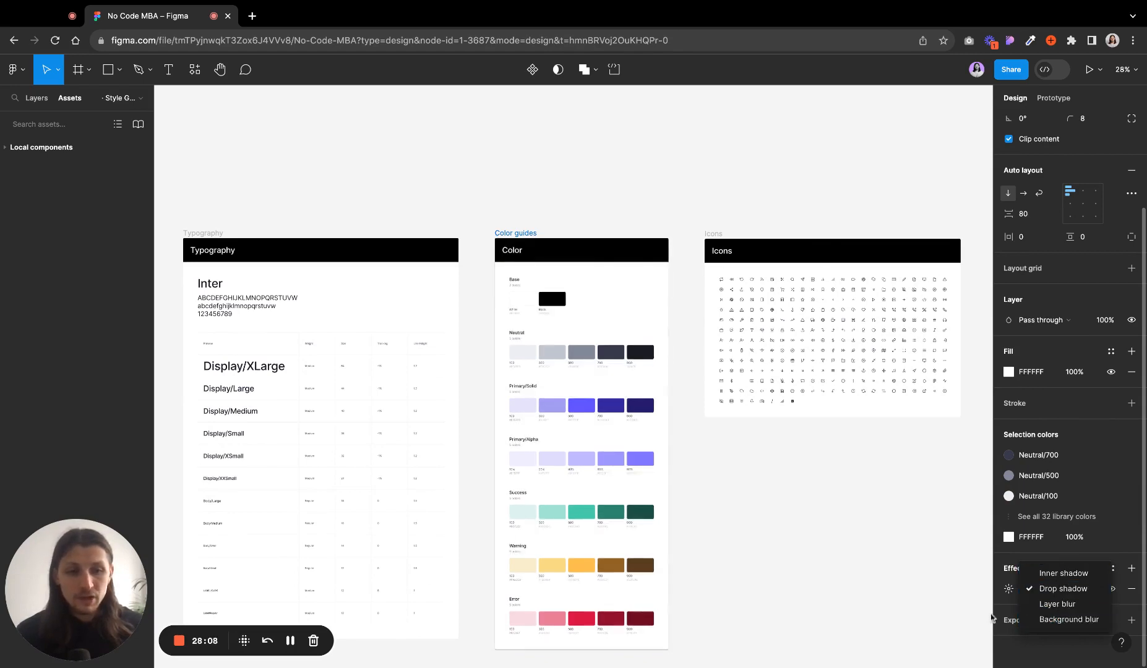
{"action": "left_click", "coordinate": [1008, 590]}
{"action": "left_click", "coordinate": [1008, 590]}
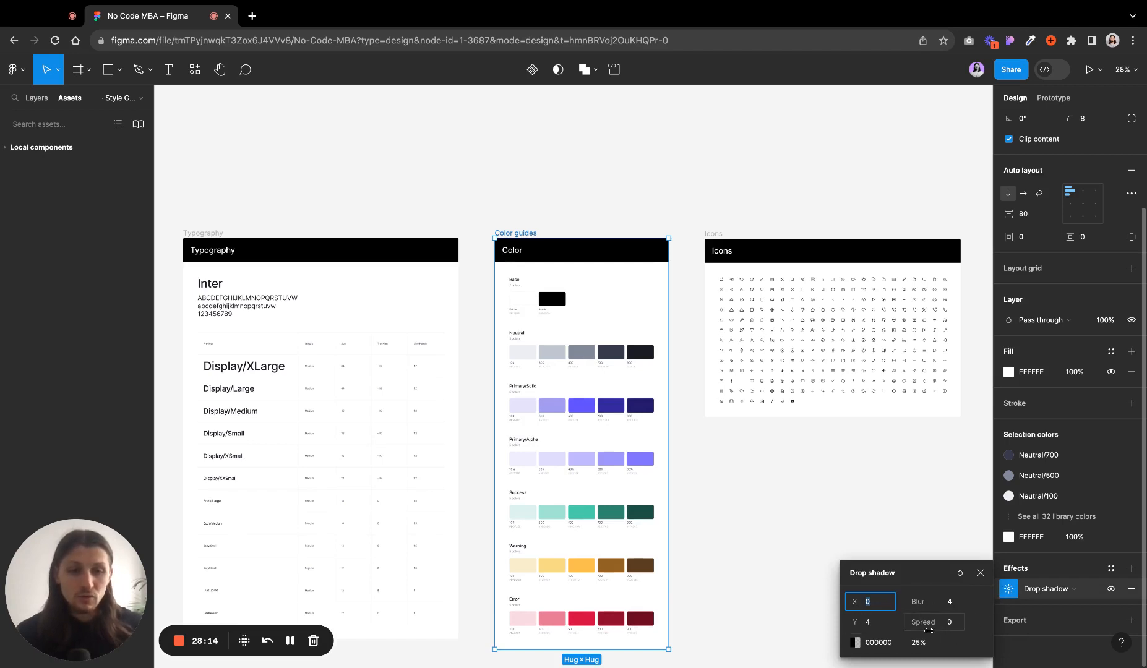
{"action": "left_click", "coordinate": [980, 574]}
{"action": "left_click", "coordinate": [1132, 589]}
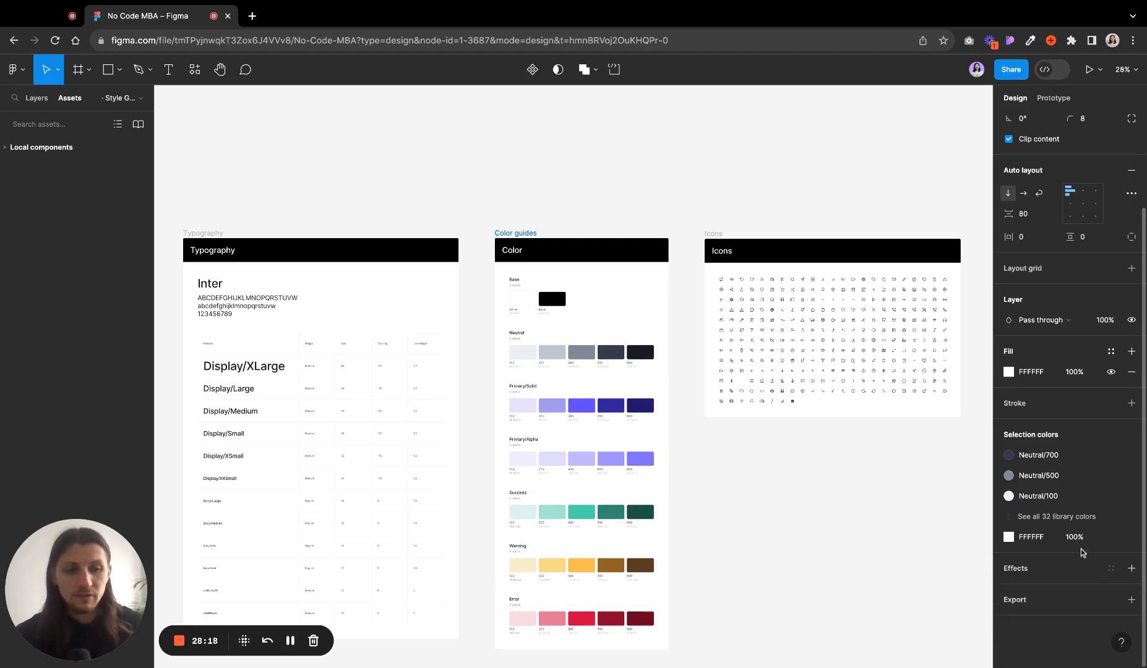
- Add an export setting to the Color guides frame and expand its export preview
{"action": "left_click", "coordinate": [1018, 600]}
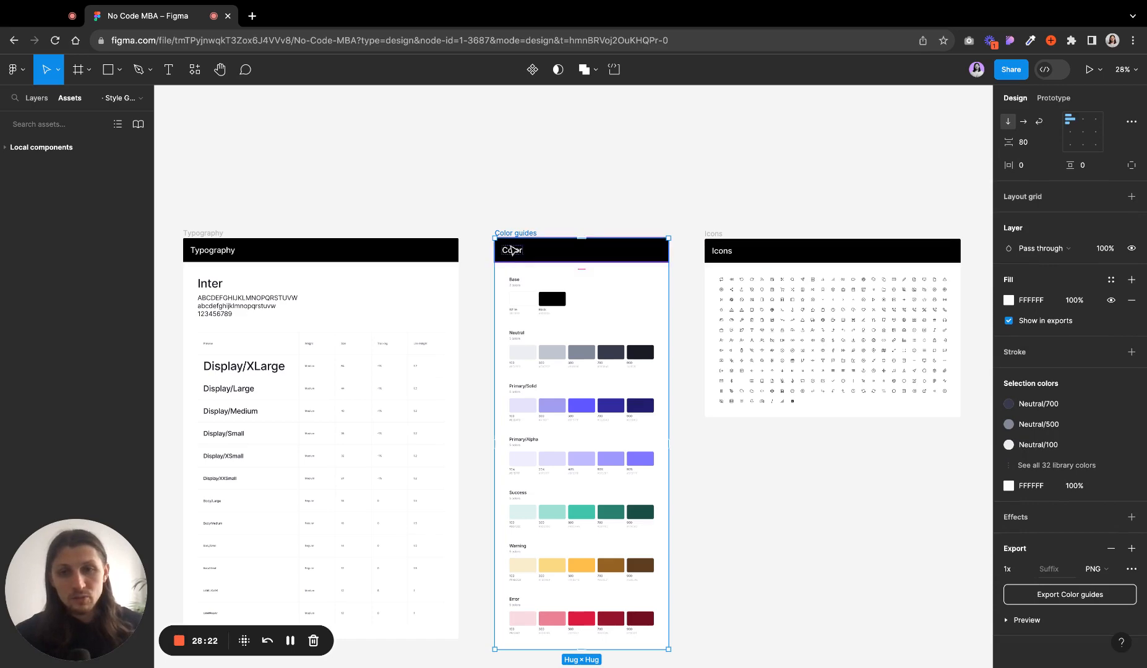
{"action": "scroll", "coordinate": [511, 250], "scroll_direction": "down", "scroll_amount": 5}
{"action": "scroll", "coordinate": [511, 250], "scroll_direction": "up", "scroll_amount": 2}
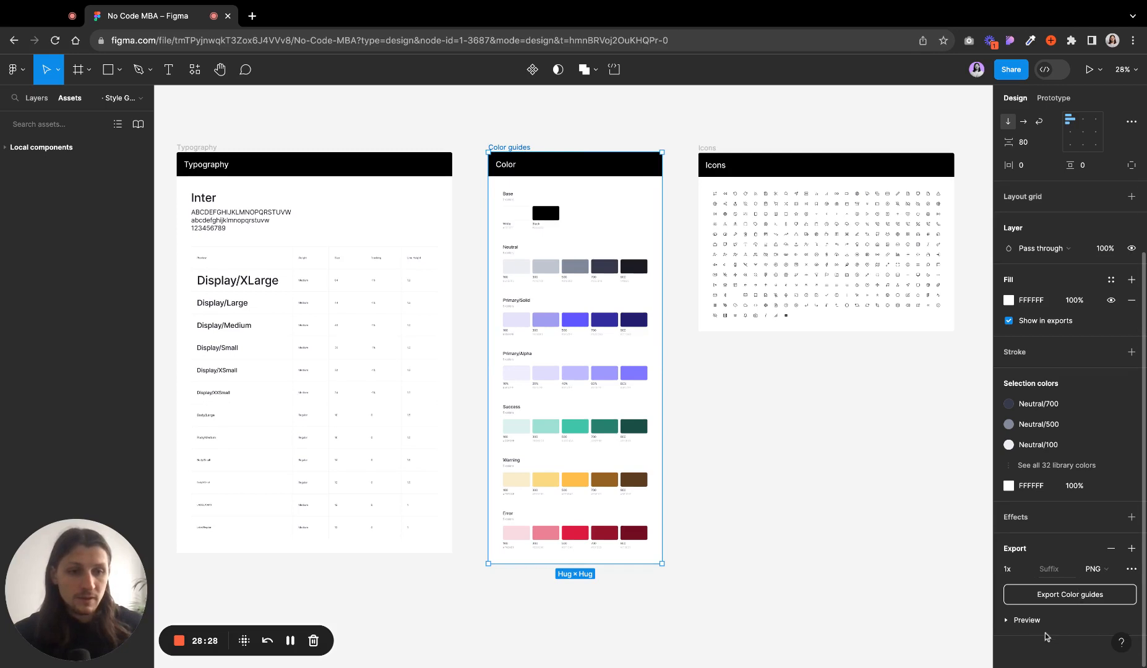
{"action": "left_click", "coordinate": [1033, 622]}
{"action": "scroll", "coordinate": [1033, 623], "scroll_direction": "down", "scroll_amount": 5}
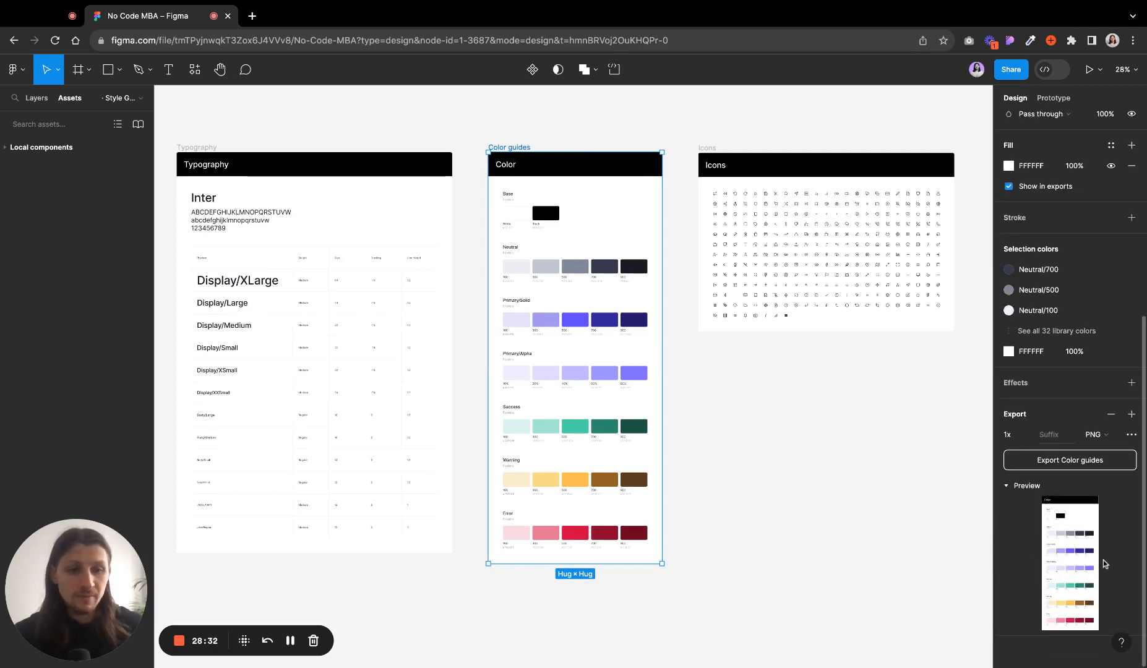
- Review the export scale, file format and advanced export options, then collapse the preview
{"action": "left_click", "coordinate": [1029, 435]}
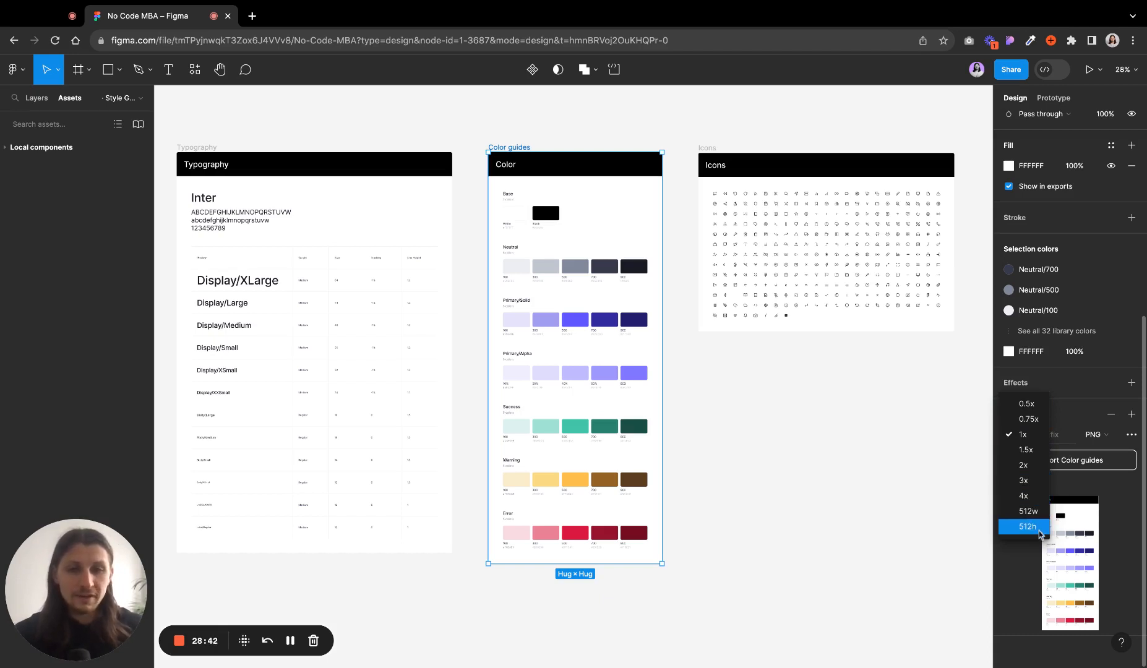
{"action": "left_click", "coordinate": [1017, 569]}
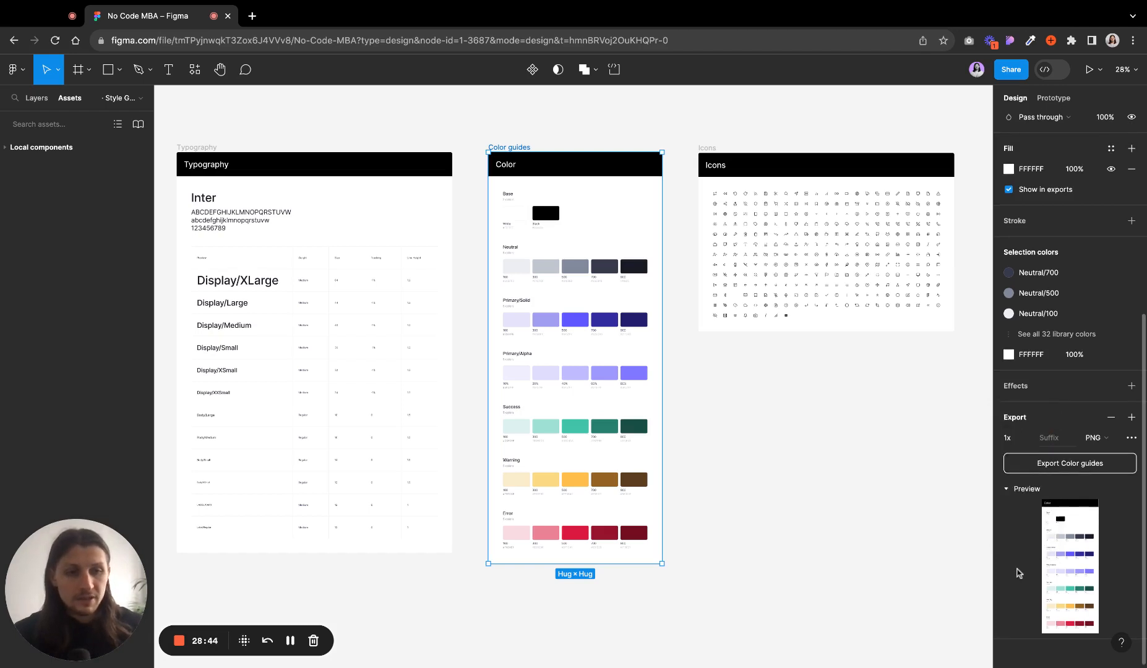
{"action": "left_click", "coordinate": [1107, 438]}
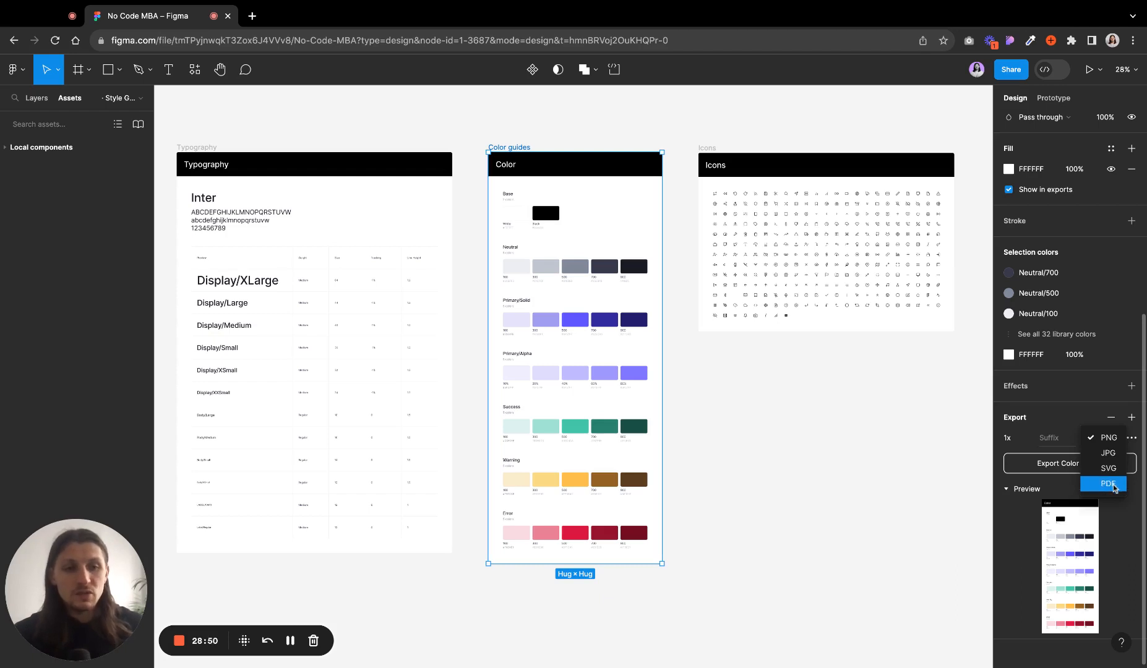
{"action": "left_click", "coordinate": [1026, 558]}
{"action": "left_click", "coordinate": [1131, 438]}
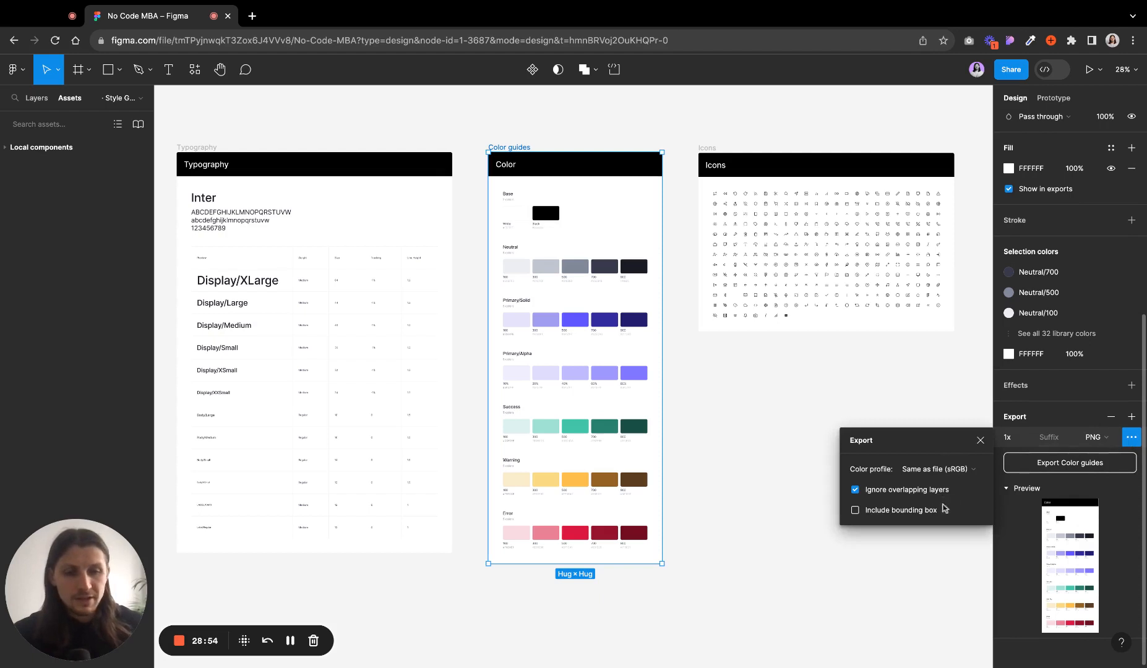
{"action": "left_click", "coordinate": [1131, 441]}
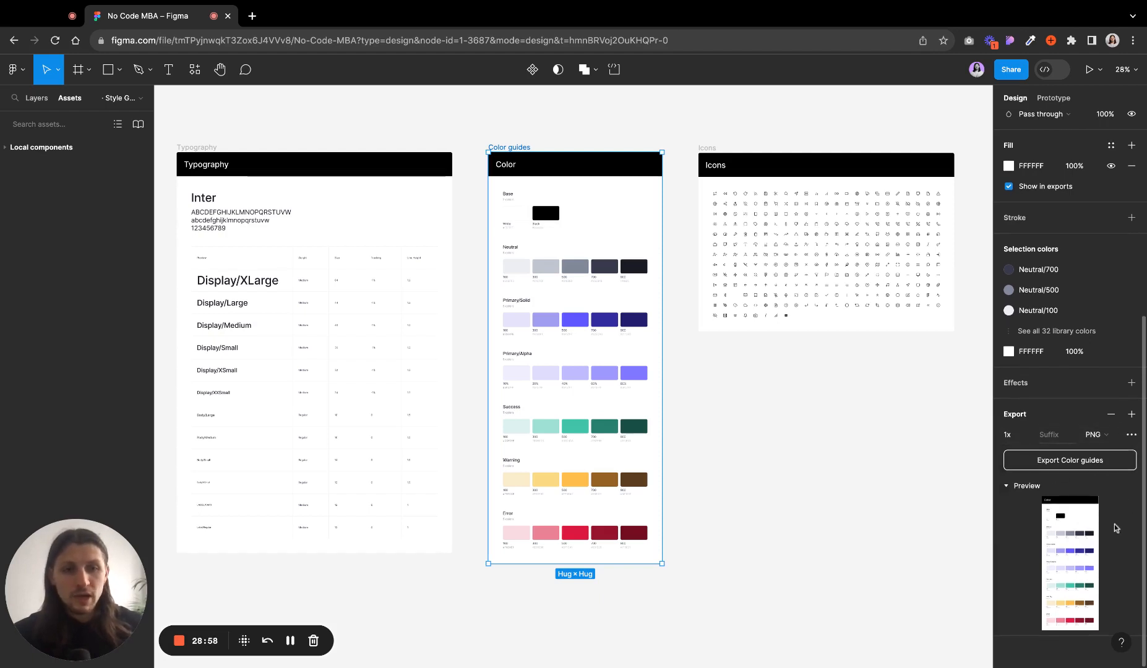
{"action": "left_click", "coordinate": [1012, 489]}
- Deselect the Color guides frame
{"action": "scroll", "coordinate": [805, 532], "scroll_direction": "up", "scroll_amount": 1}
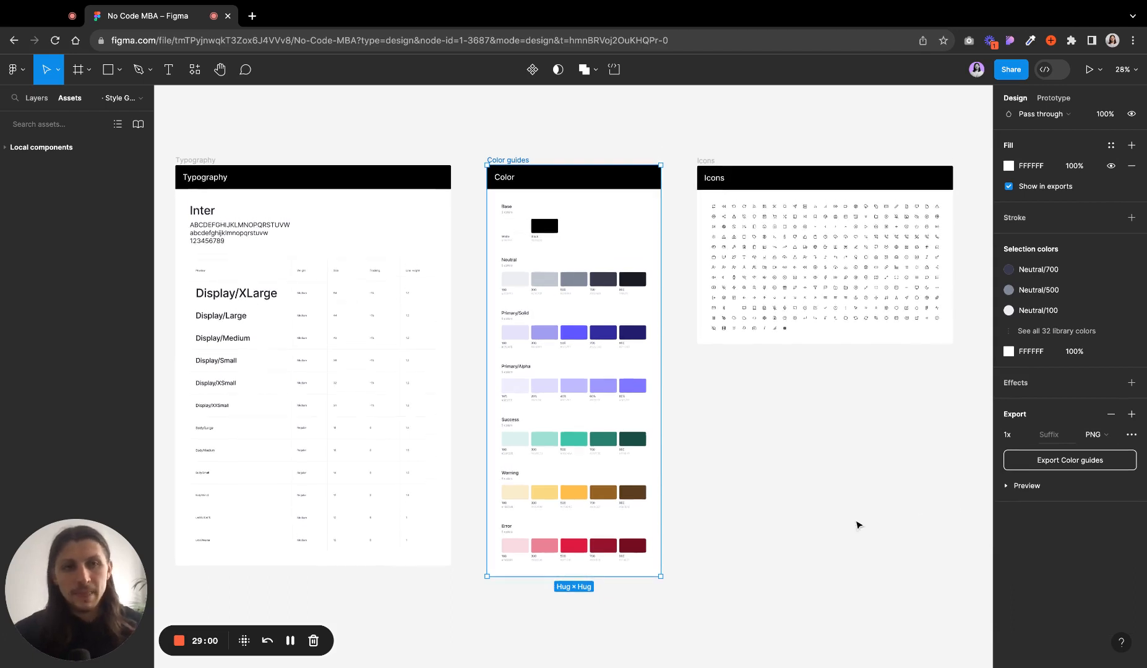
{"action": "scroll", "coordinate": [859, 523], "scroll_direction": "left", "scroll_amount": 1}
{"action": "scroll", "coordinate": [859, 524], "scroll_direction": "left", "scroll_amount": 1}
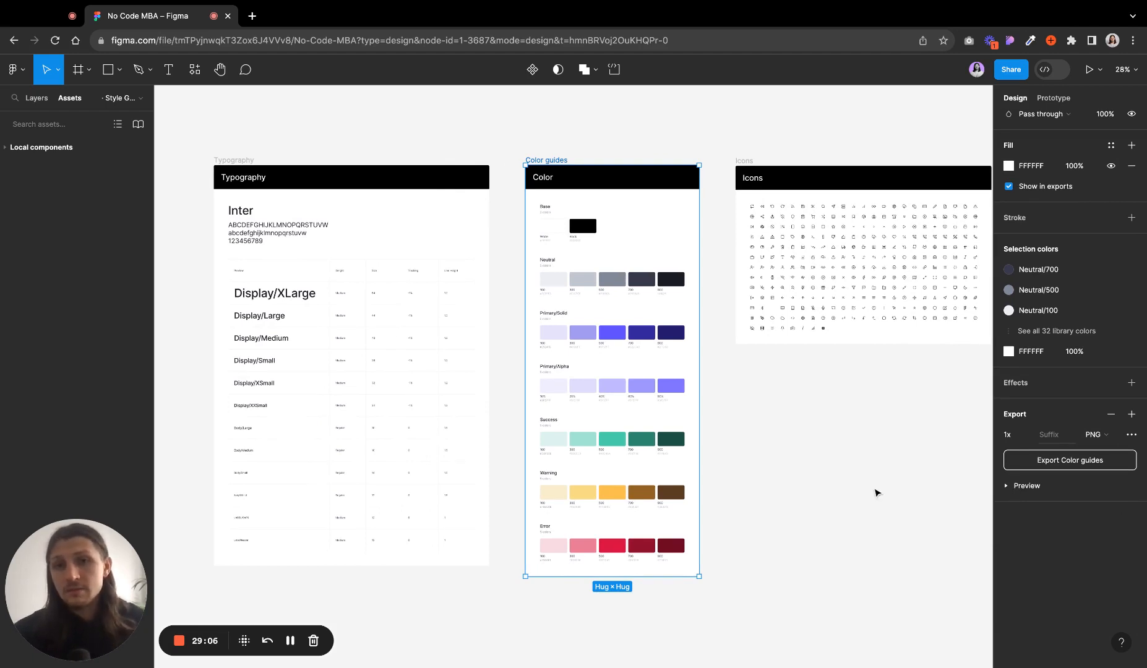
{"action": "left_click", "coordinate": [875, 492]}
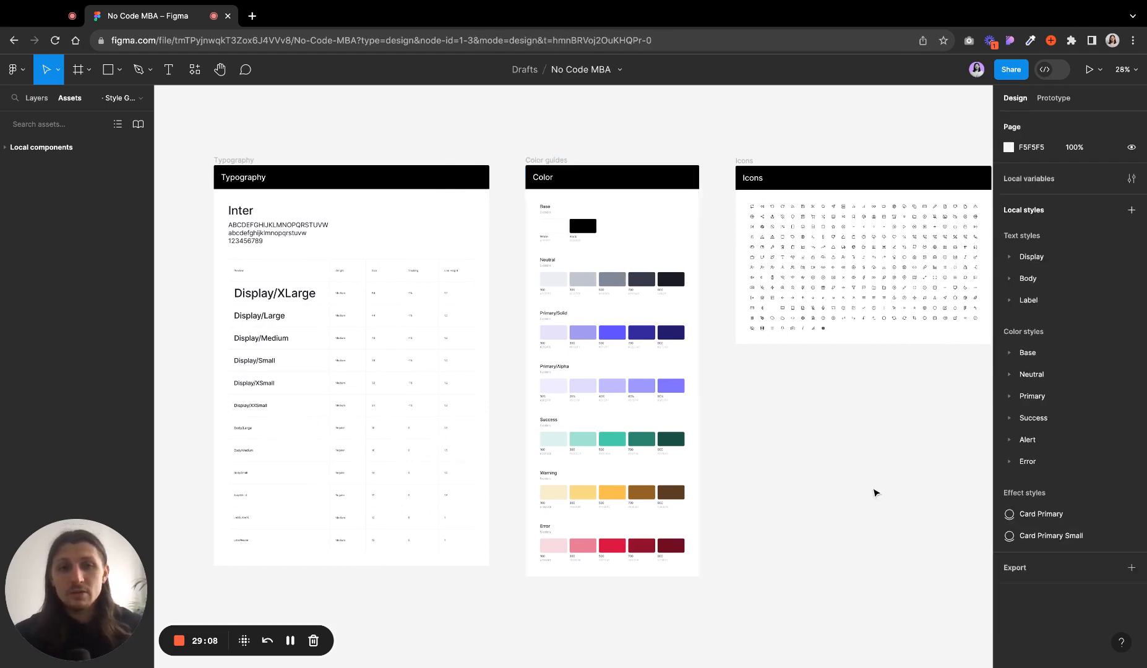
{"action": "scroll", "coordinate": [874, 492], "scroll_direction": "left", "scroll_amount": 5}
{"action": "scroll", "coordinate": [249, 198], "scroll_direction": "left", "scroll_amount": 2}
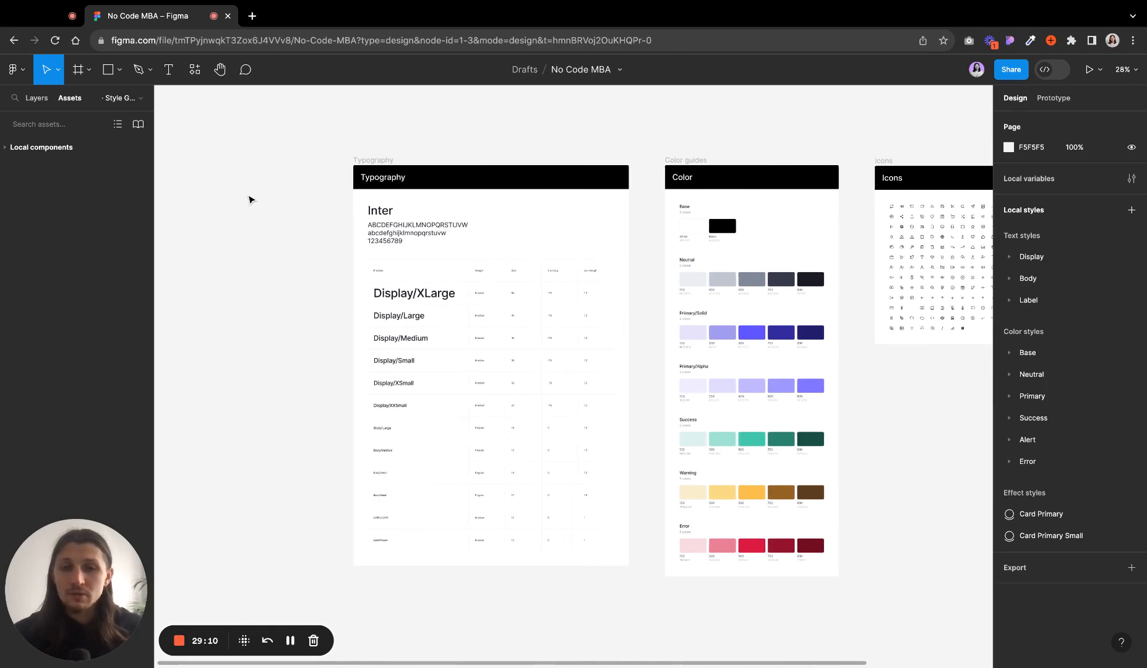
{"action": "scroll", "coordinate": [257, 203], "scroll_direction": "right", "scroll_amount": 4}
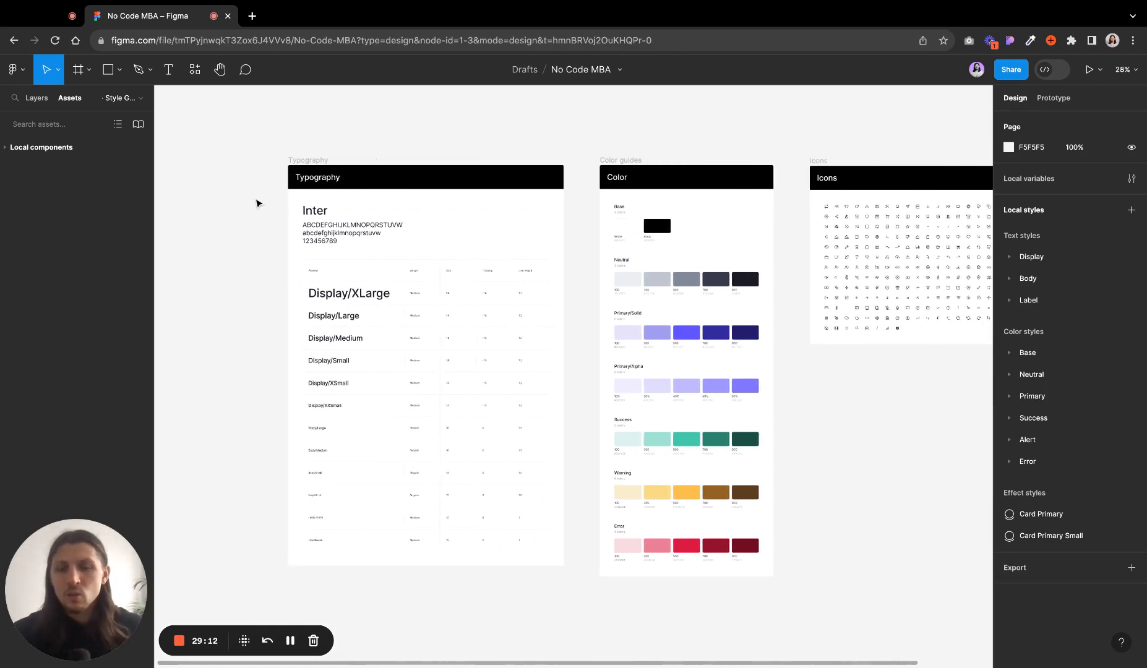
{"action": "scroll", "coordinate": [258, 204], "scroll_direction": "right", "scroll_amount": 3}
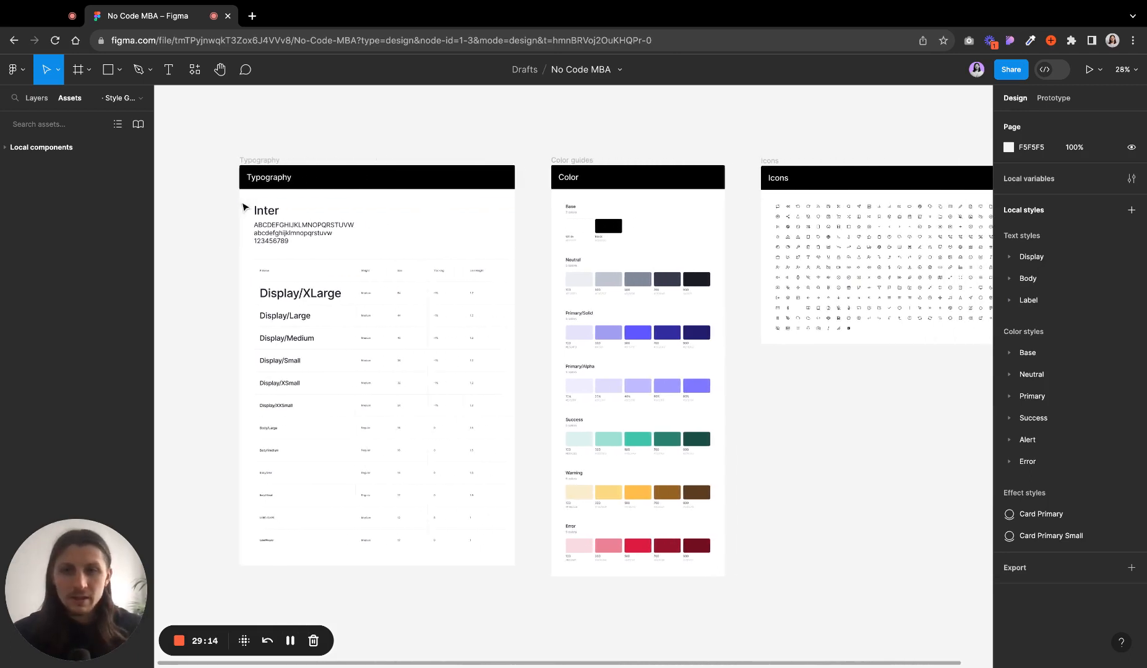